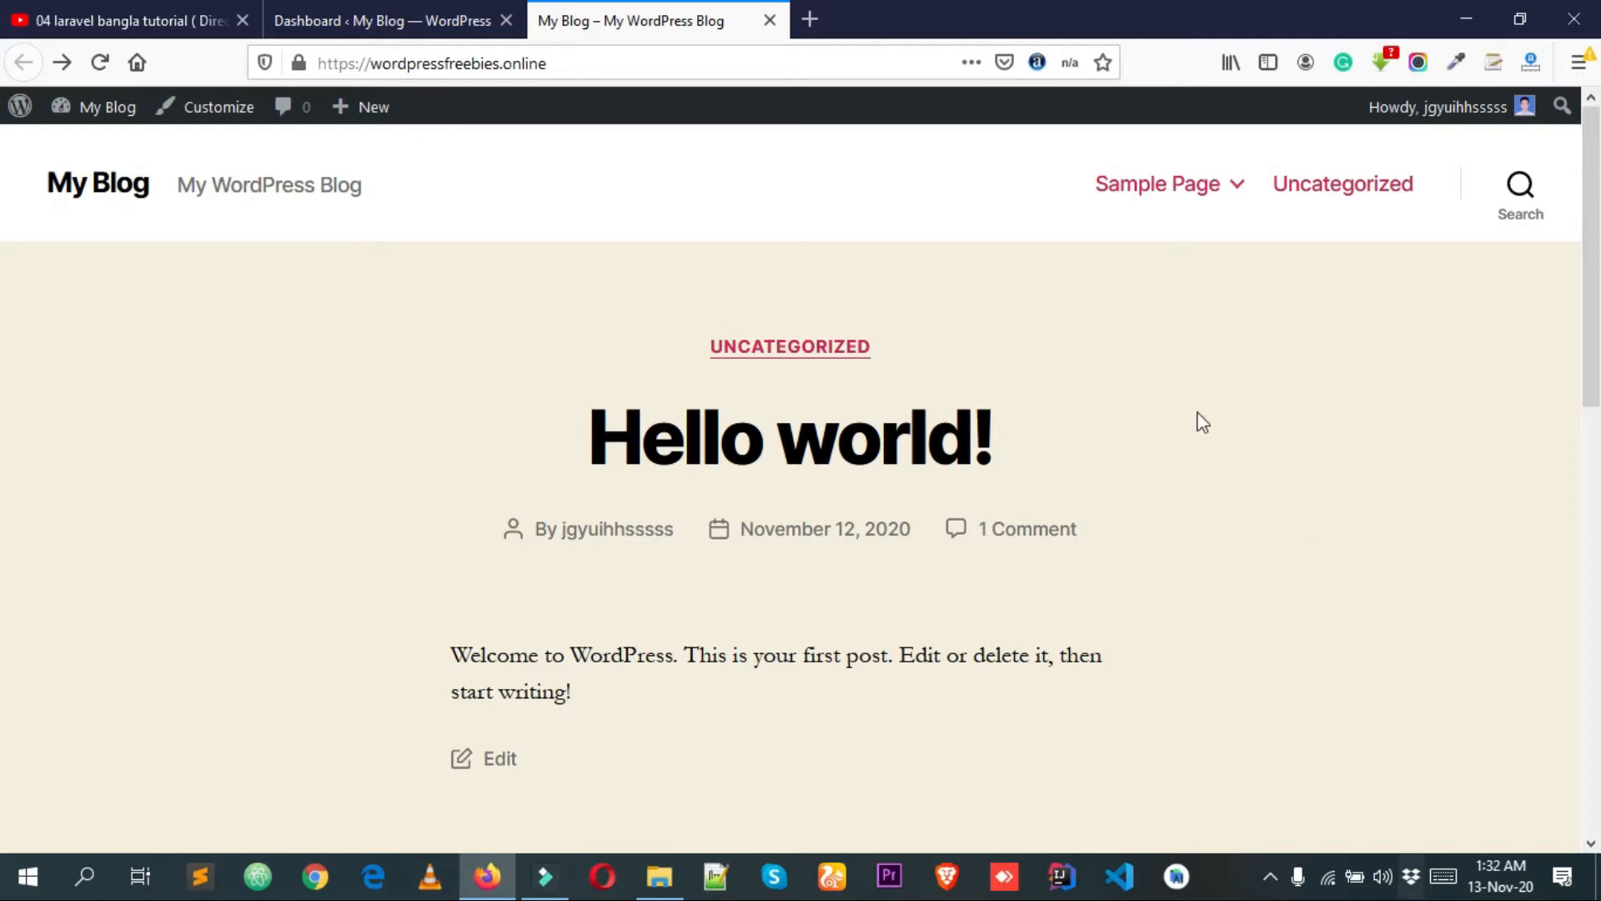
Find the Contact Form by WPForms plugin by searching new plugins for "wp forms", and install and activate it.
left_click(519, 20)
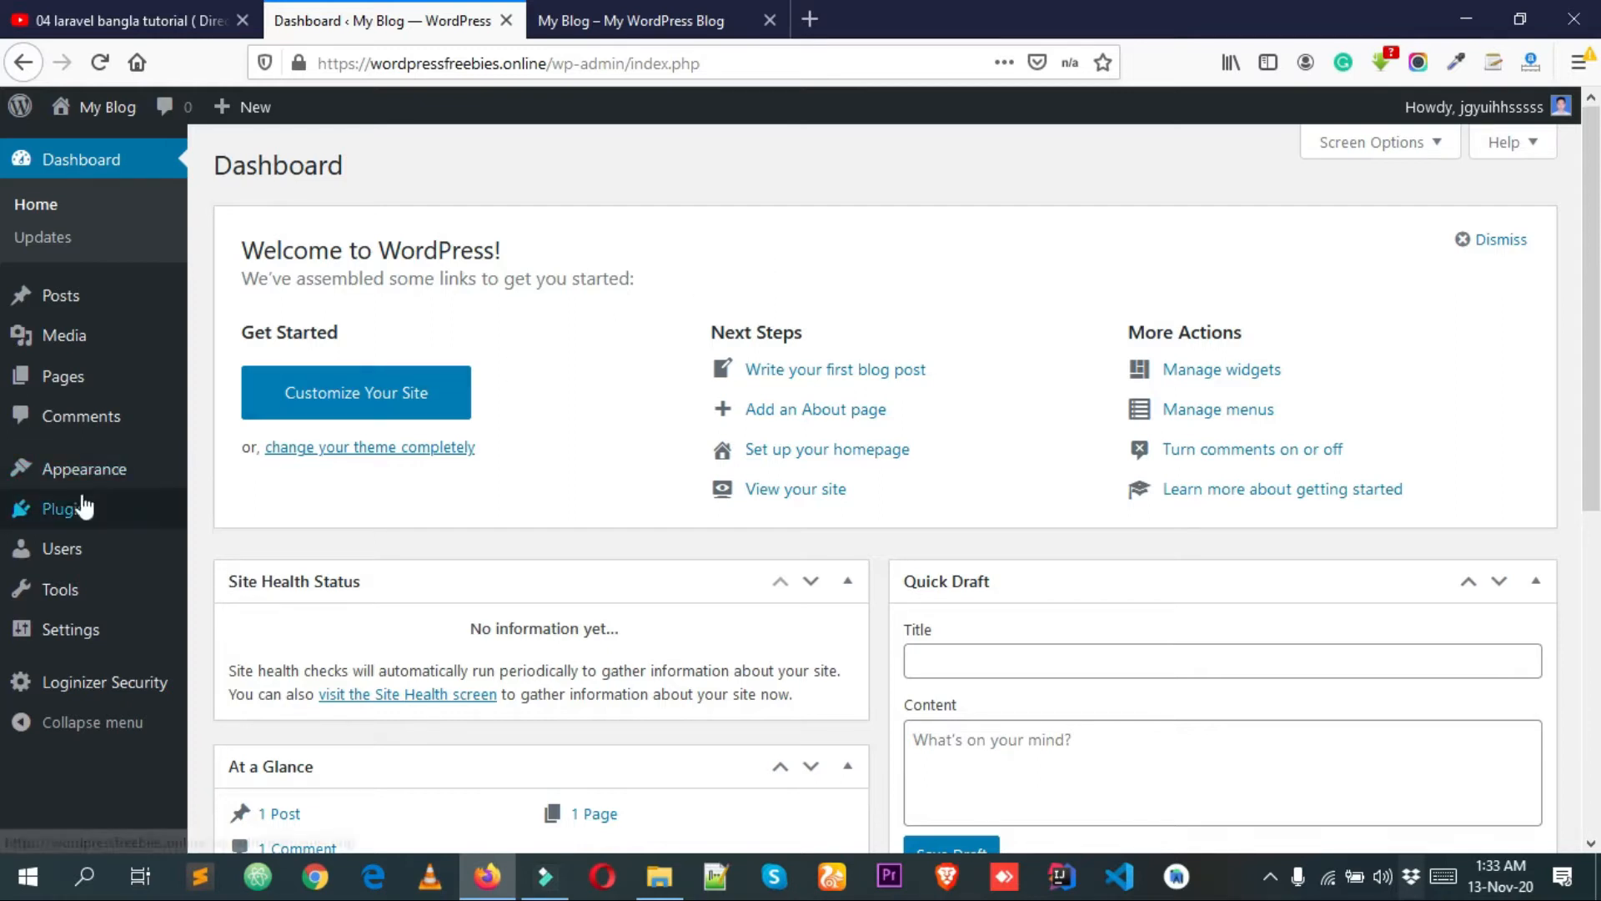
mouse_move(76, 507)
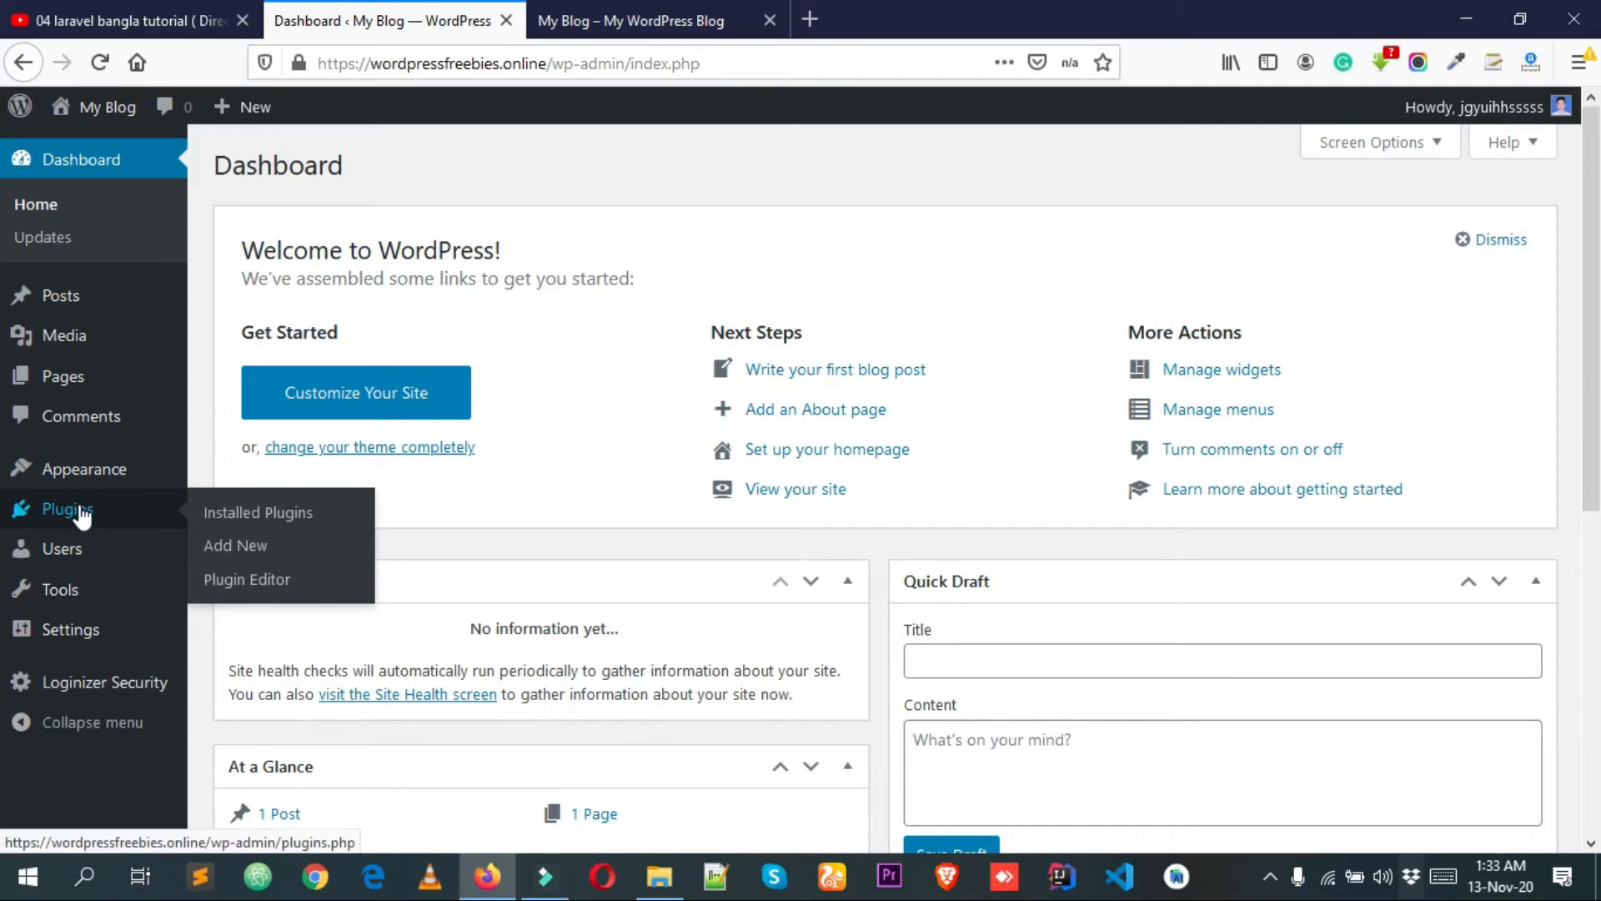
left_click(231, 549)
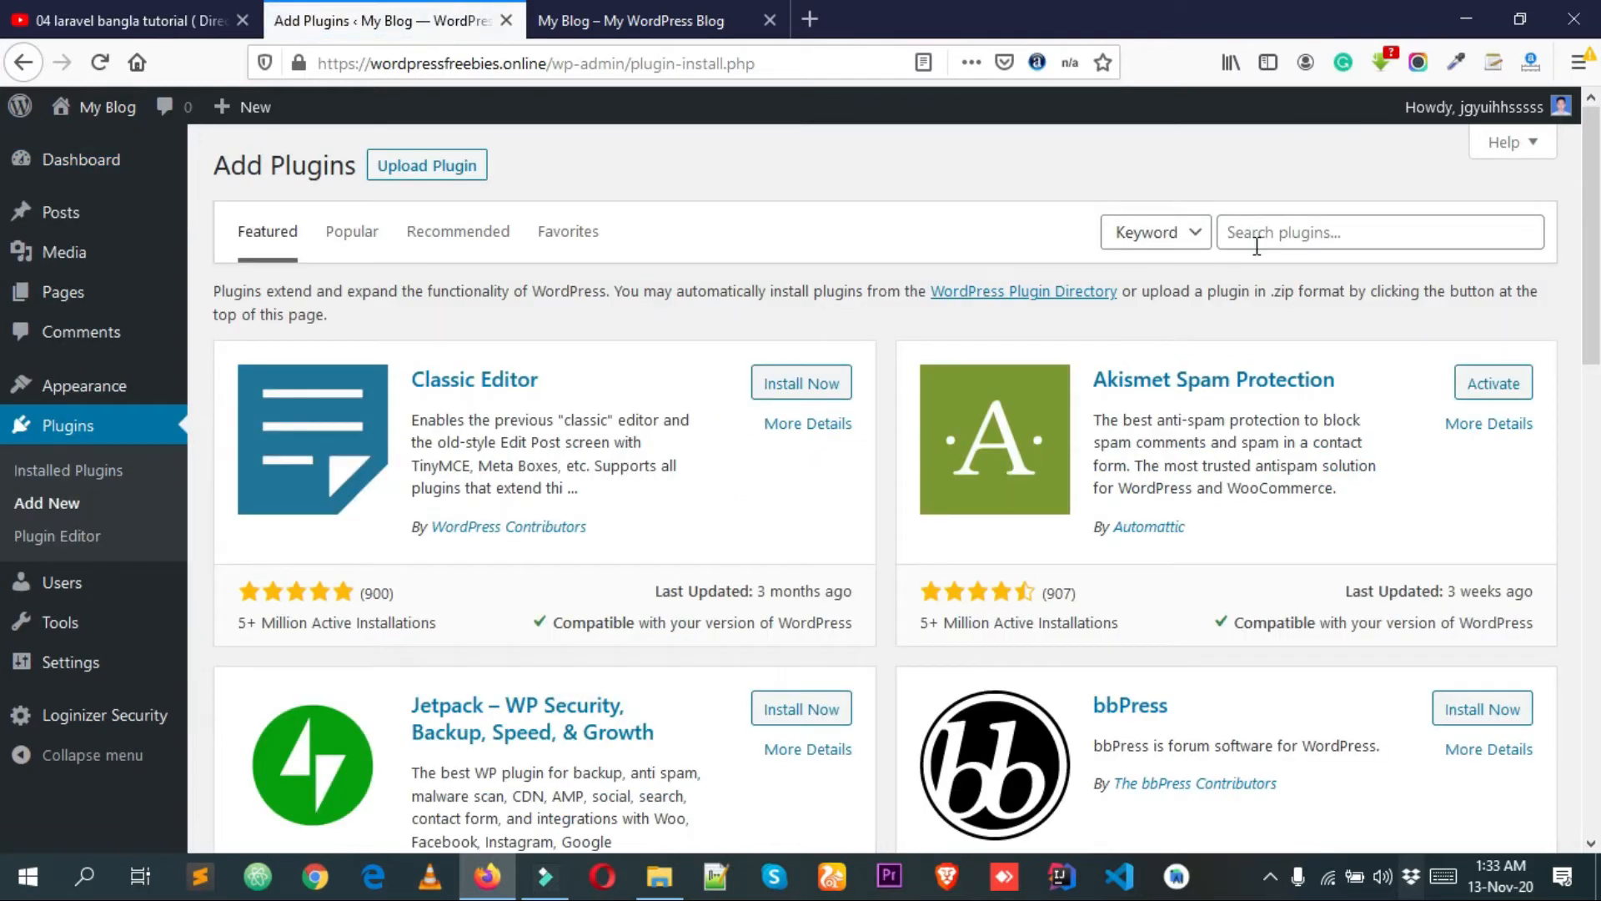
left_click(1305, 233)
type("wp forms")
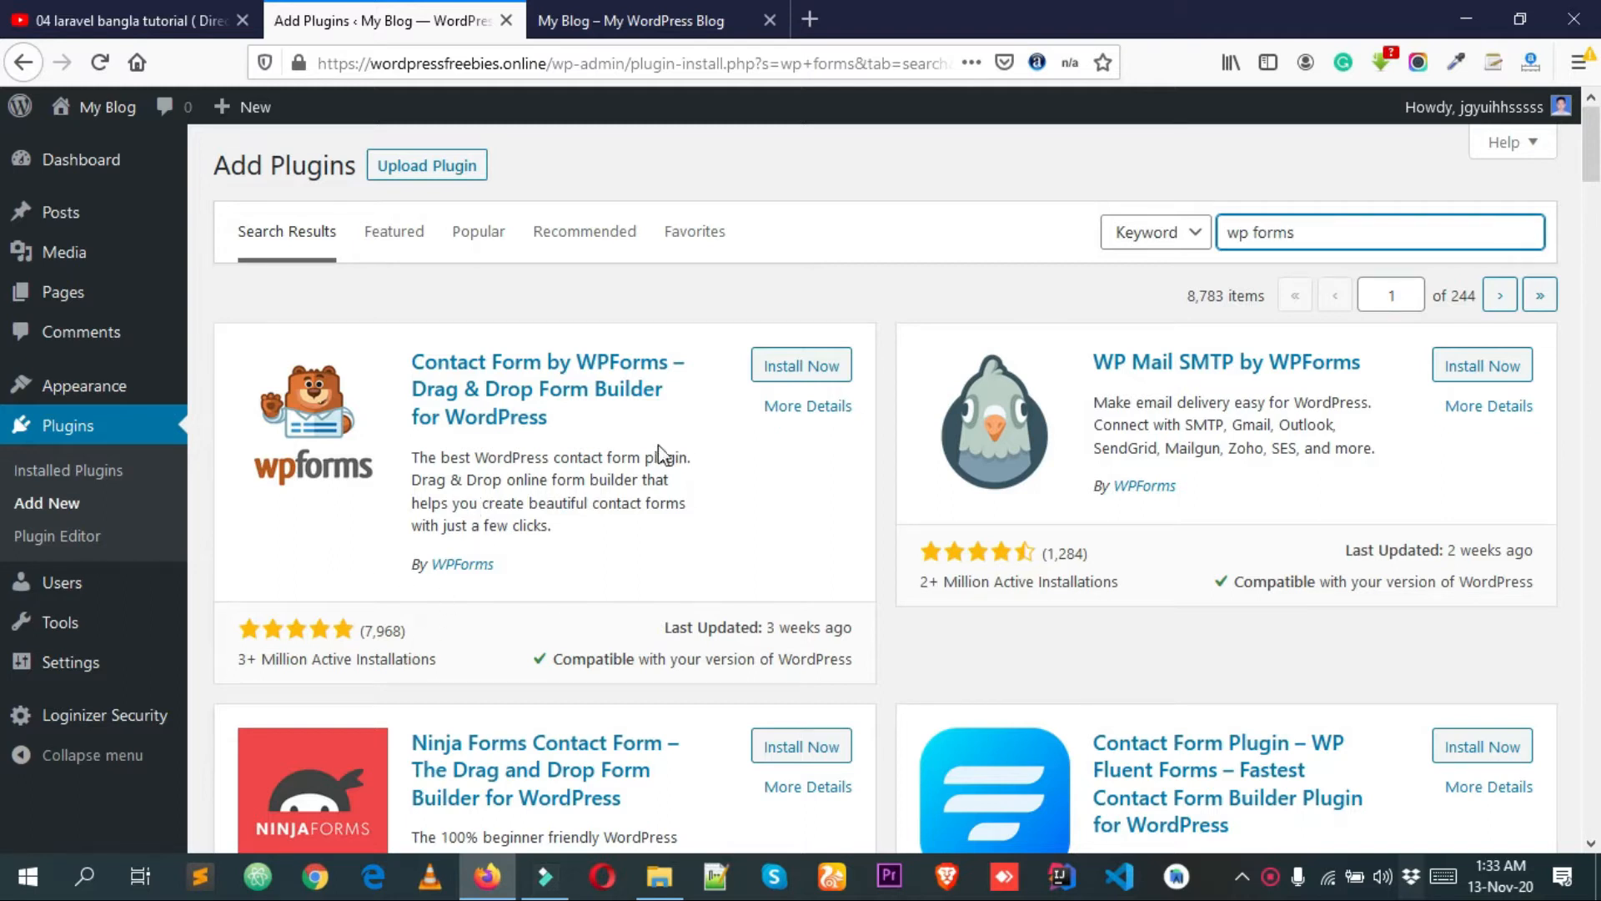
left_click(788, 377)
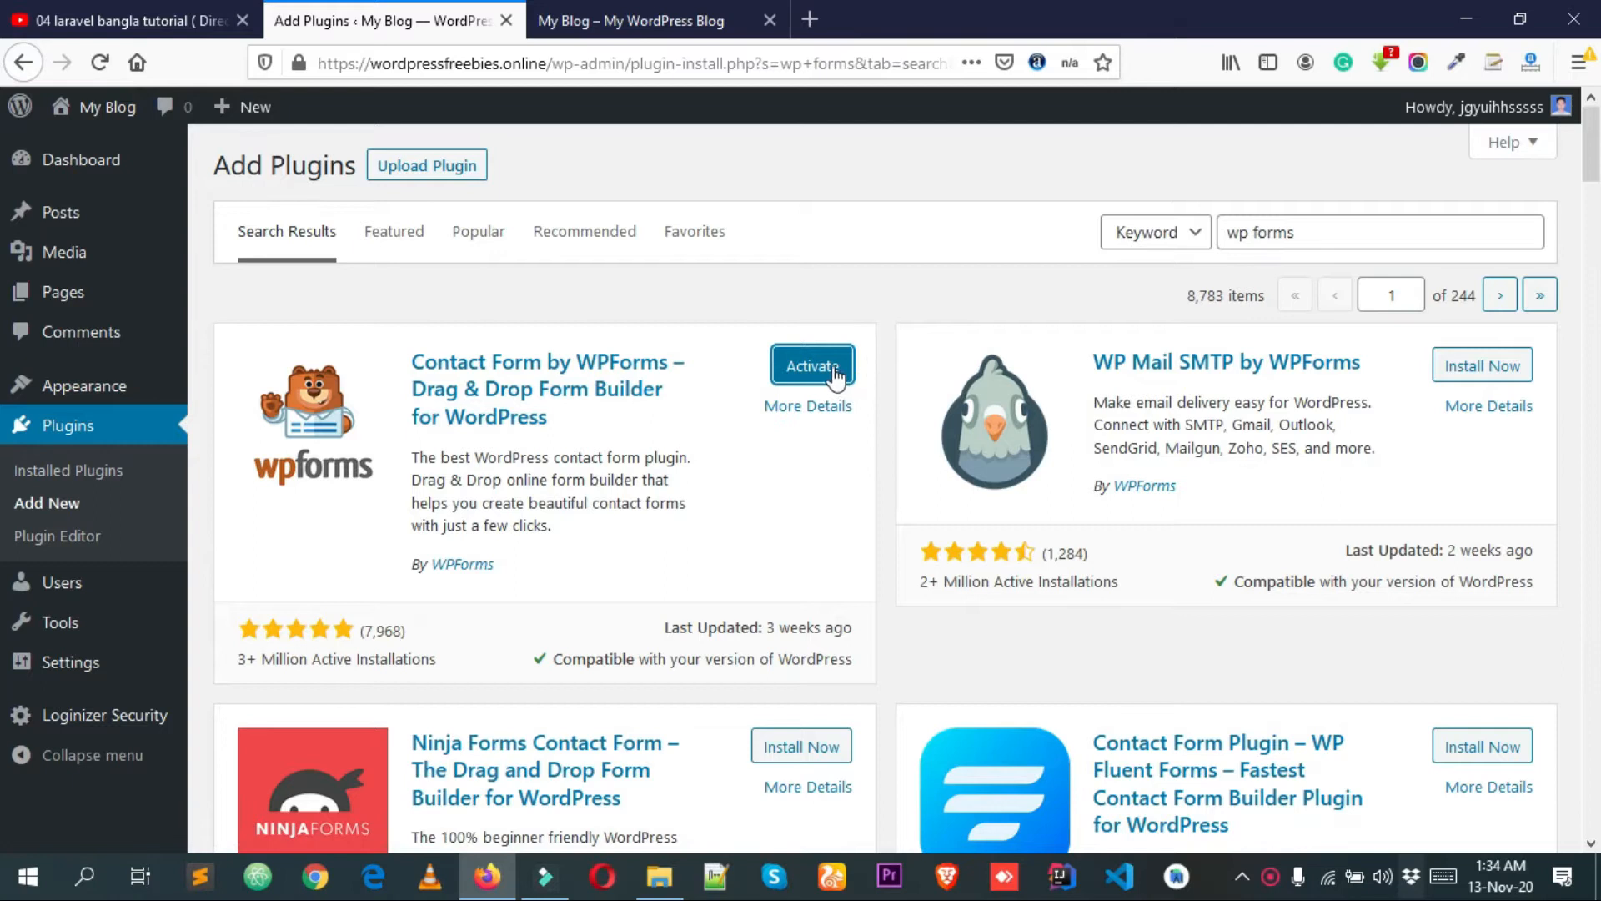
left_click(816, 371)
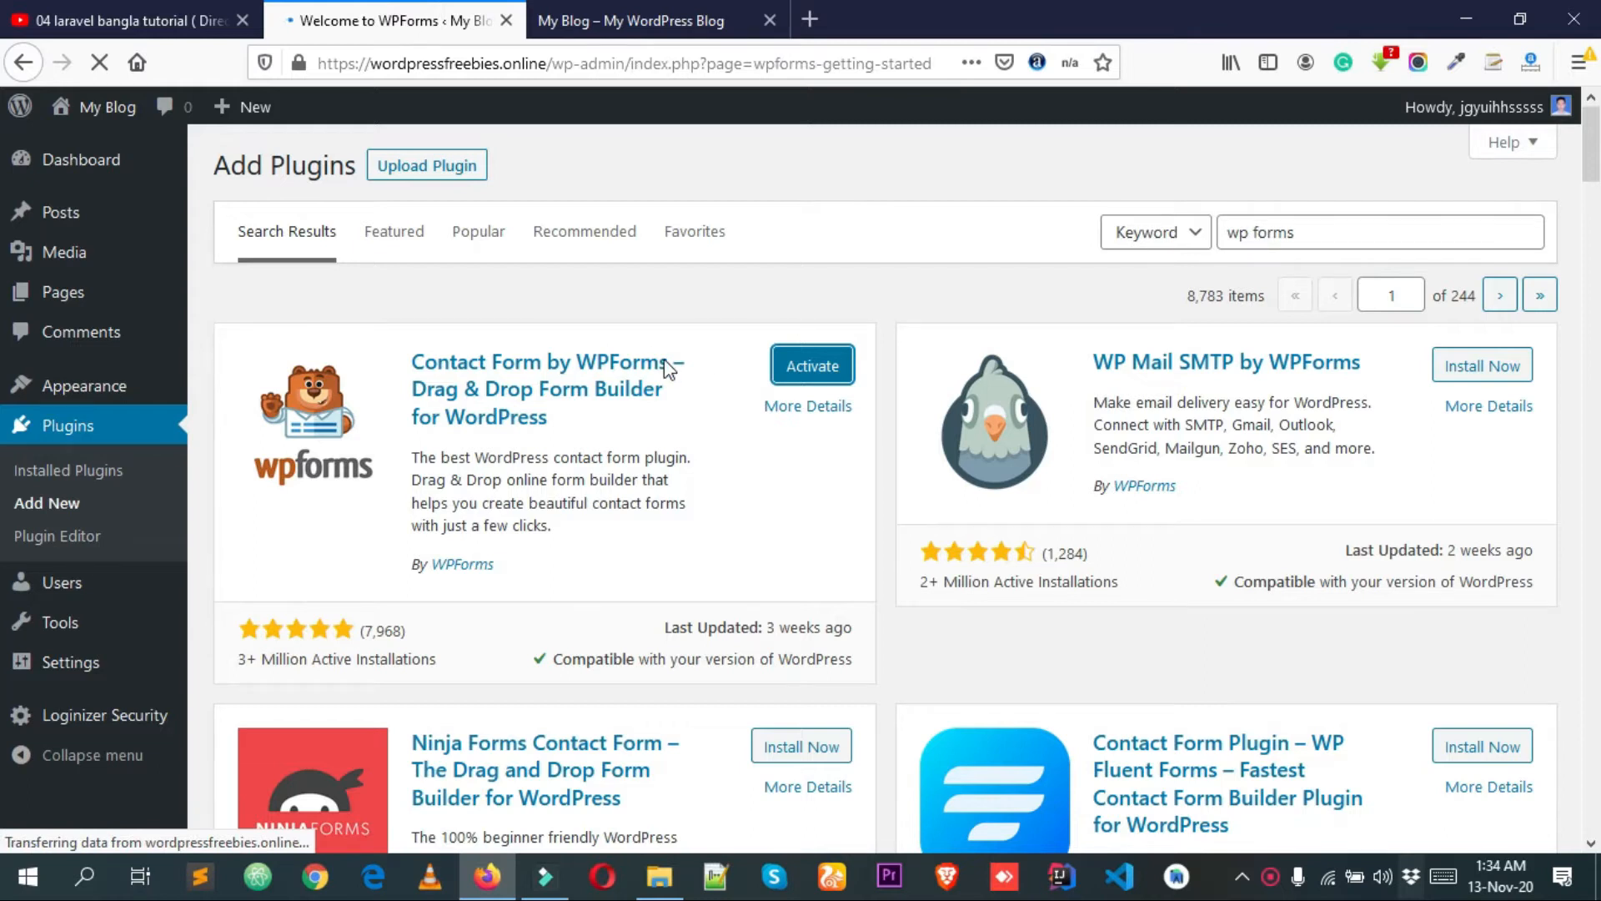
Look through the WPForms welcome page, including its getting-started section and the features and addons overview.
scroll(713, 438, "down", 6)
scroll(835, 441, "up", 6)
scroll(617, 447, "down", 2)
scroll(790, 511, "up", 2)
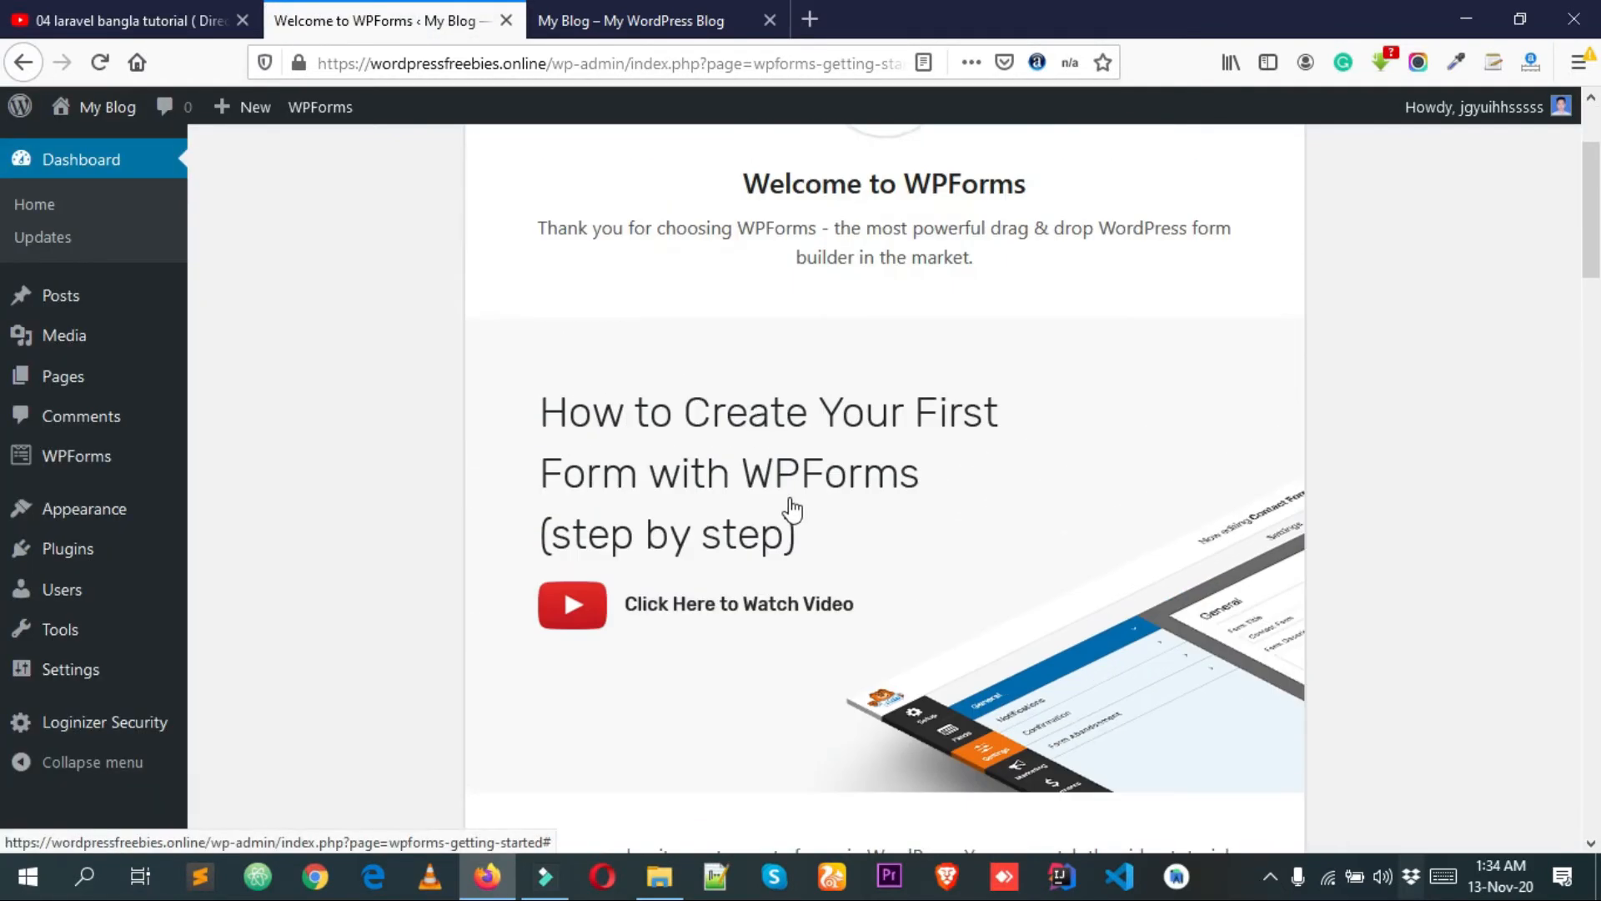
scroll(843, 403, "down", 15)
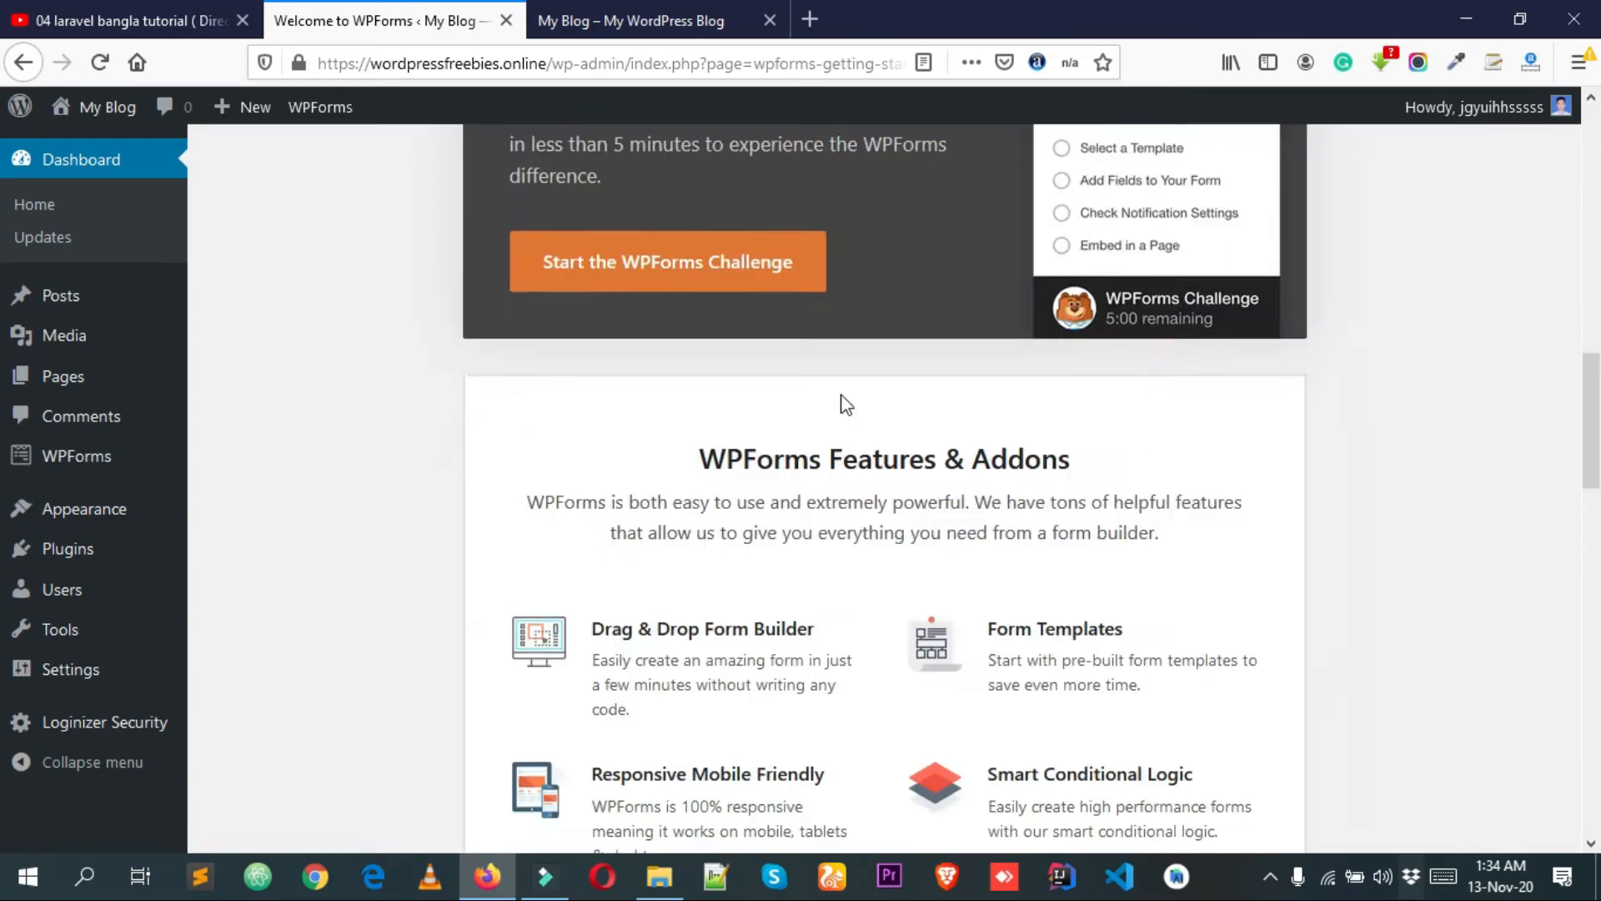
key("Home")
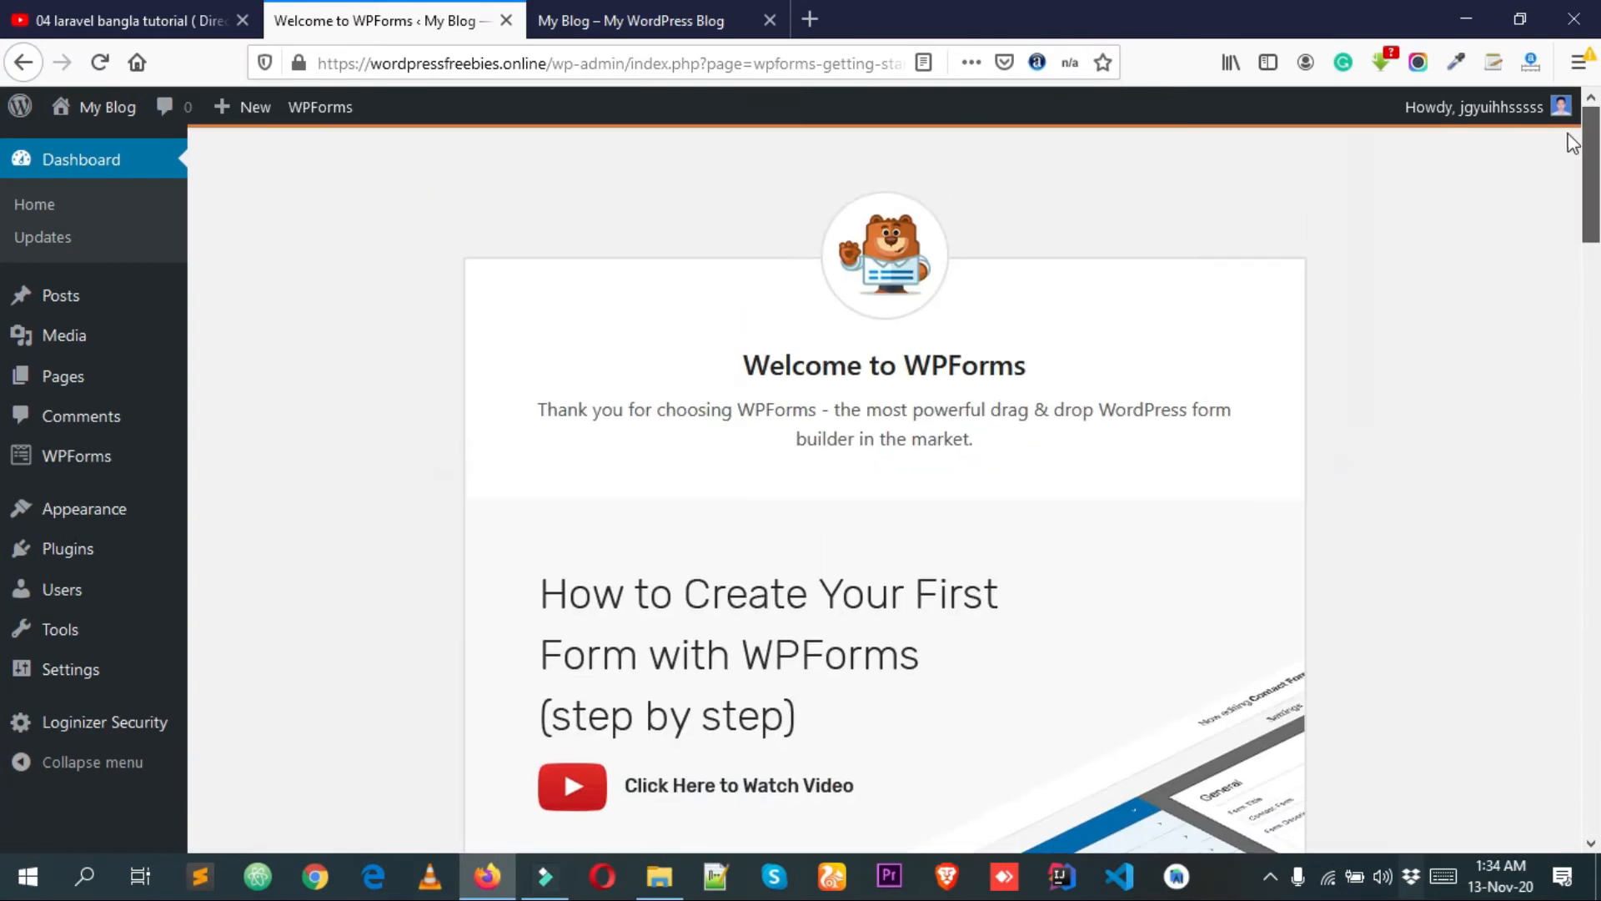
scroll(1082, 299, "down", 18)
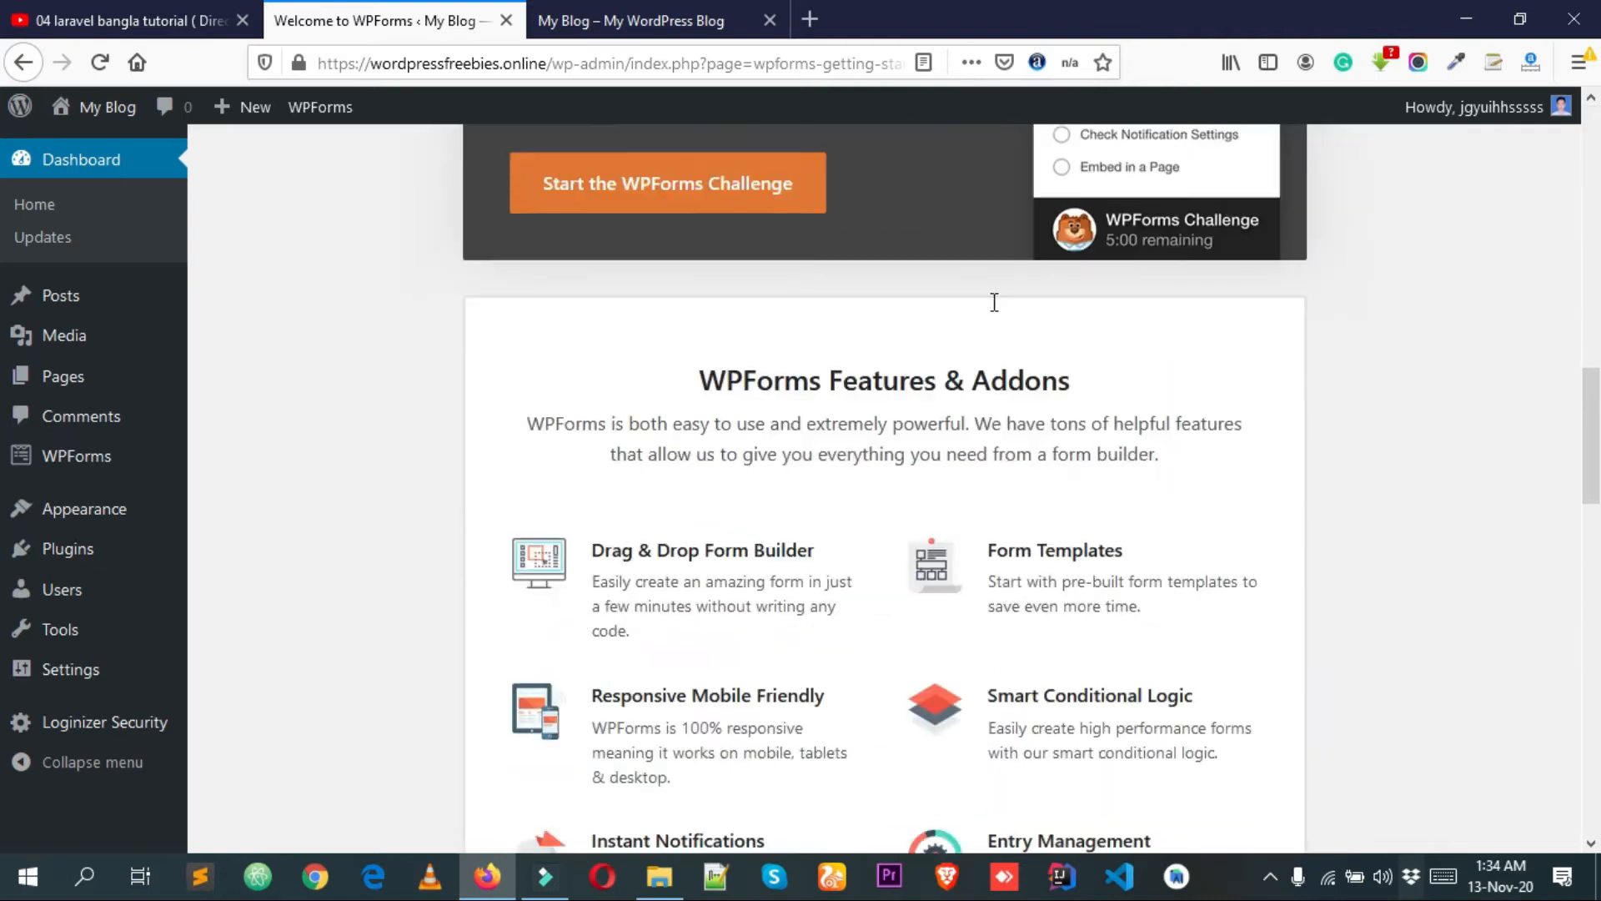
scroll(830, 406, "up", 5)
scroll(830, 407, "up", 8)
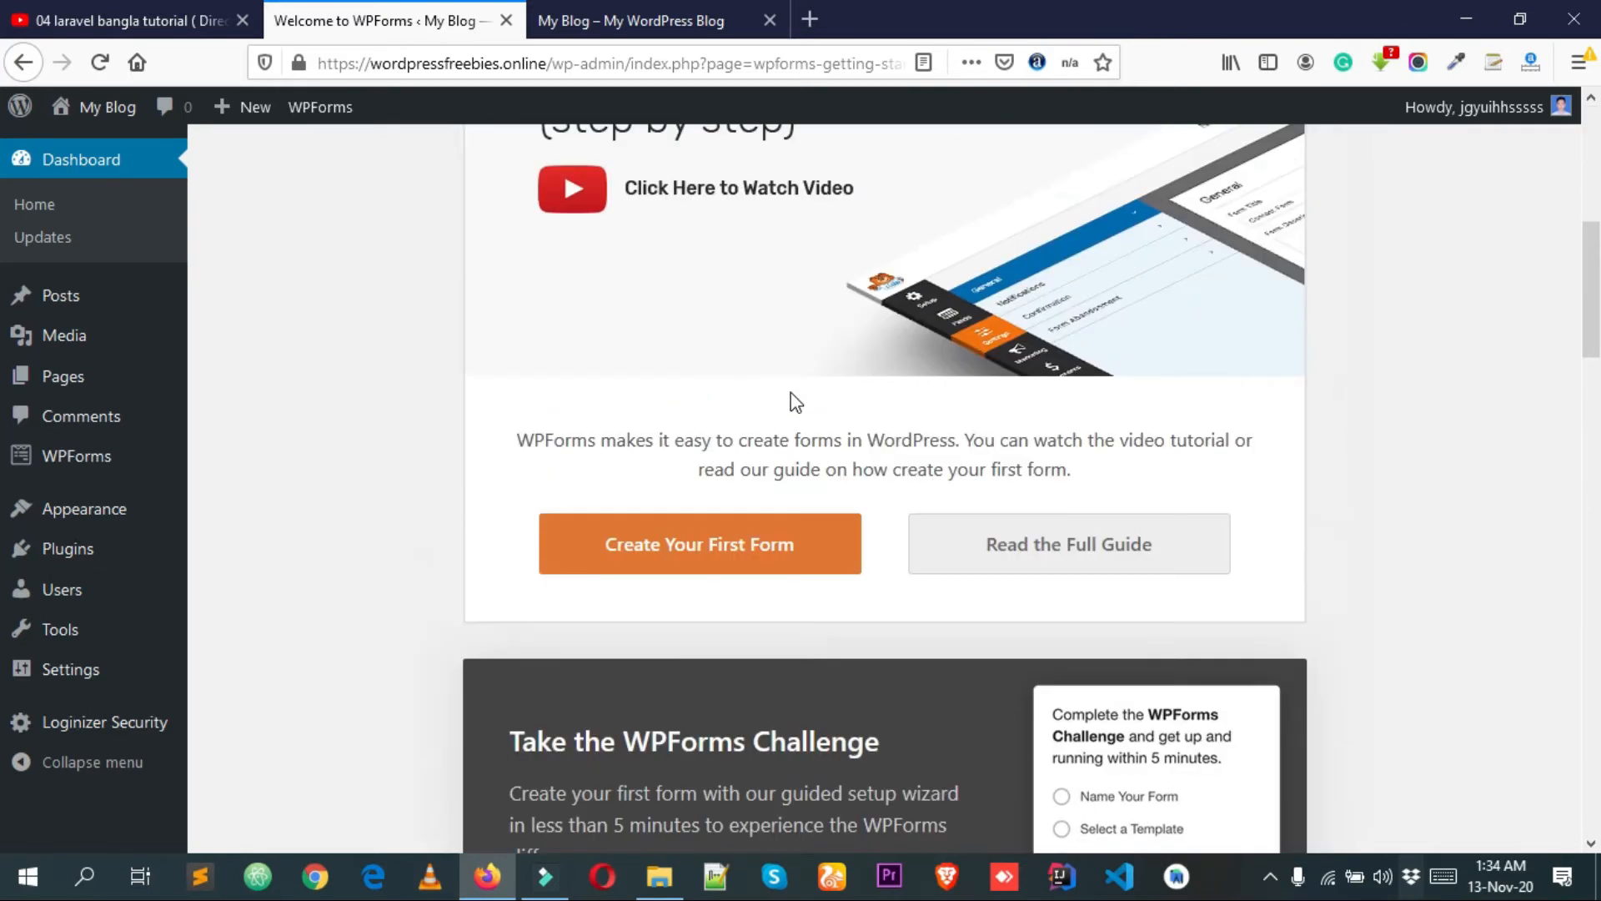
scroll(791, 392, "up", 6)
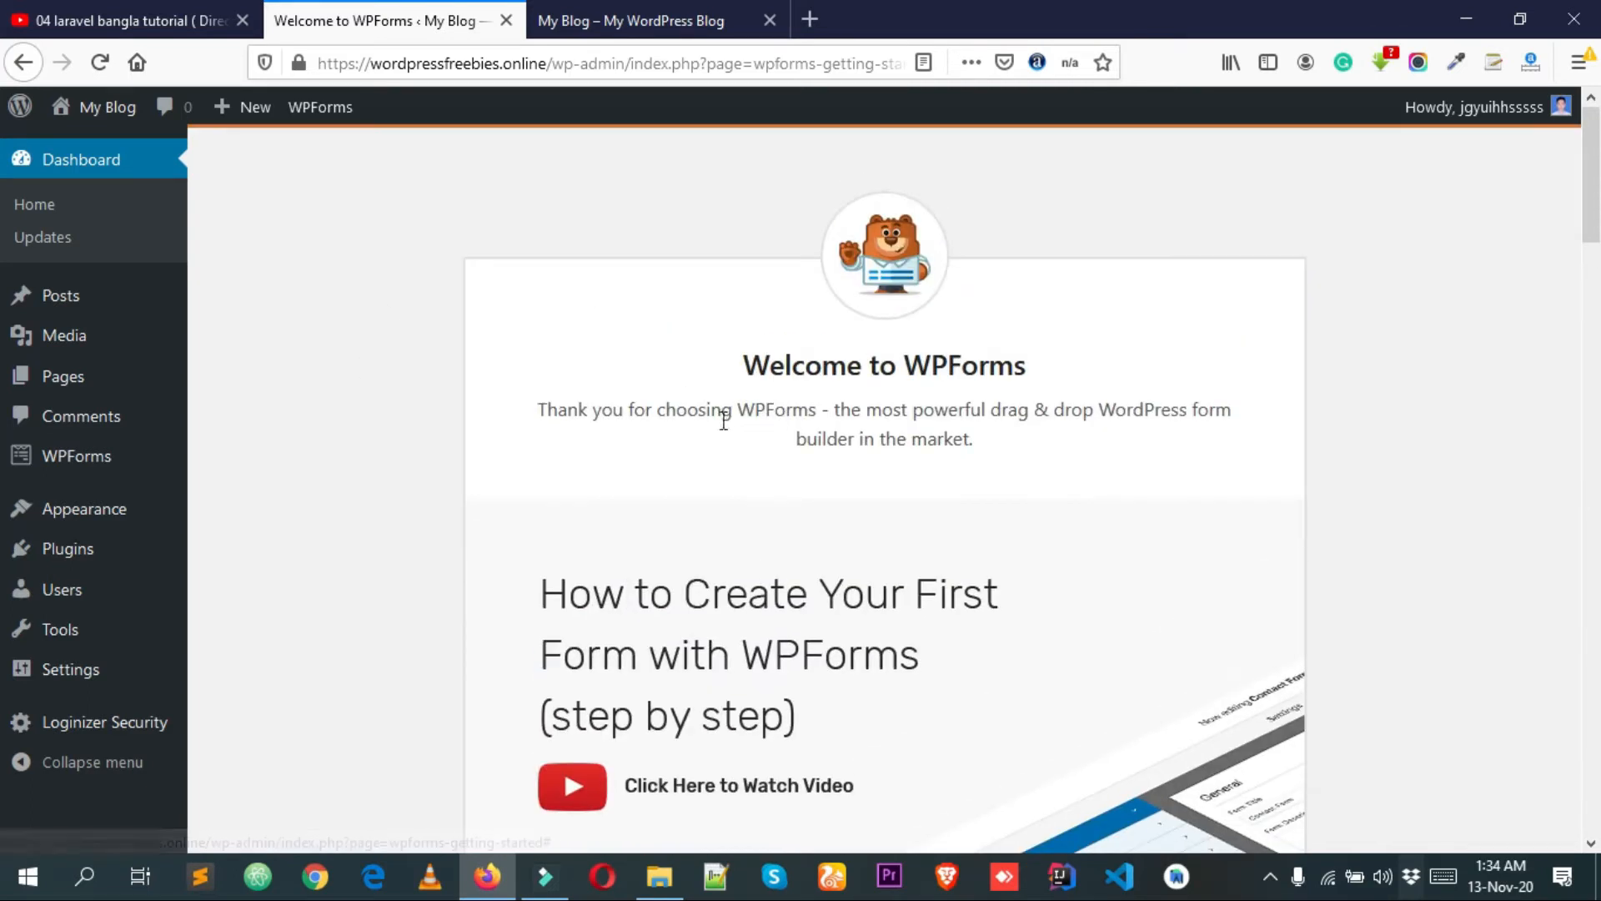
key("alt")
key("alt")
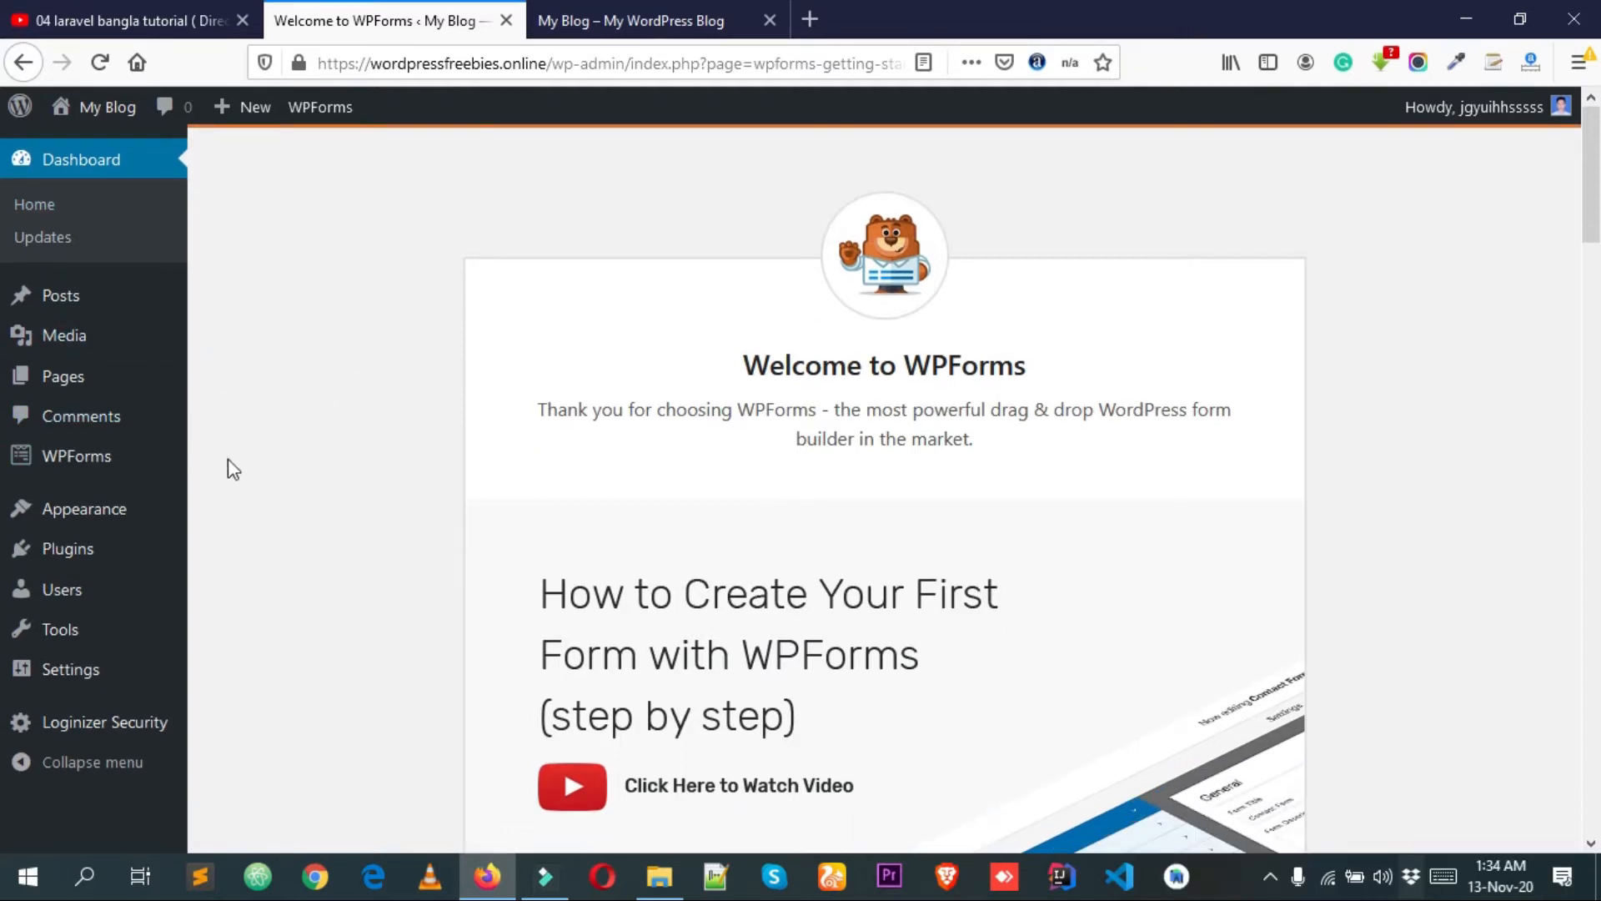
Create a new form in WPForms from the Simple Contact Form template.
mouse_move(100, 460)
left_click(75, 461)
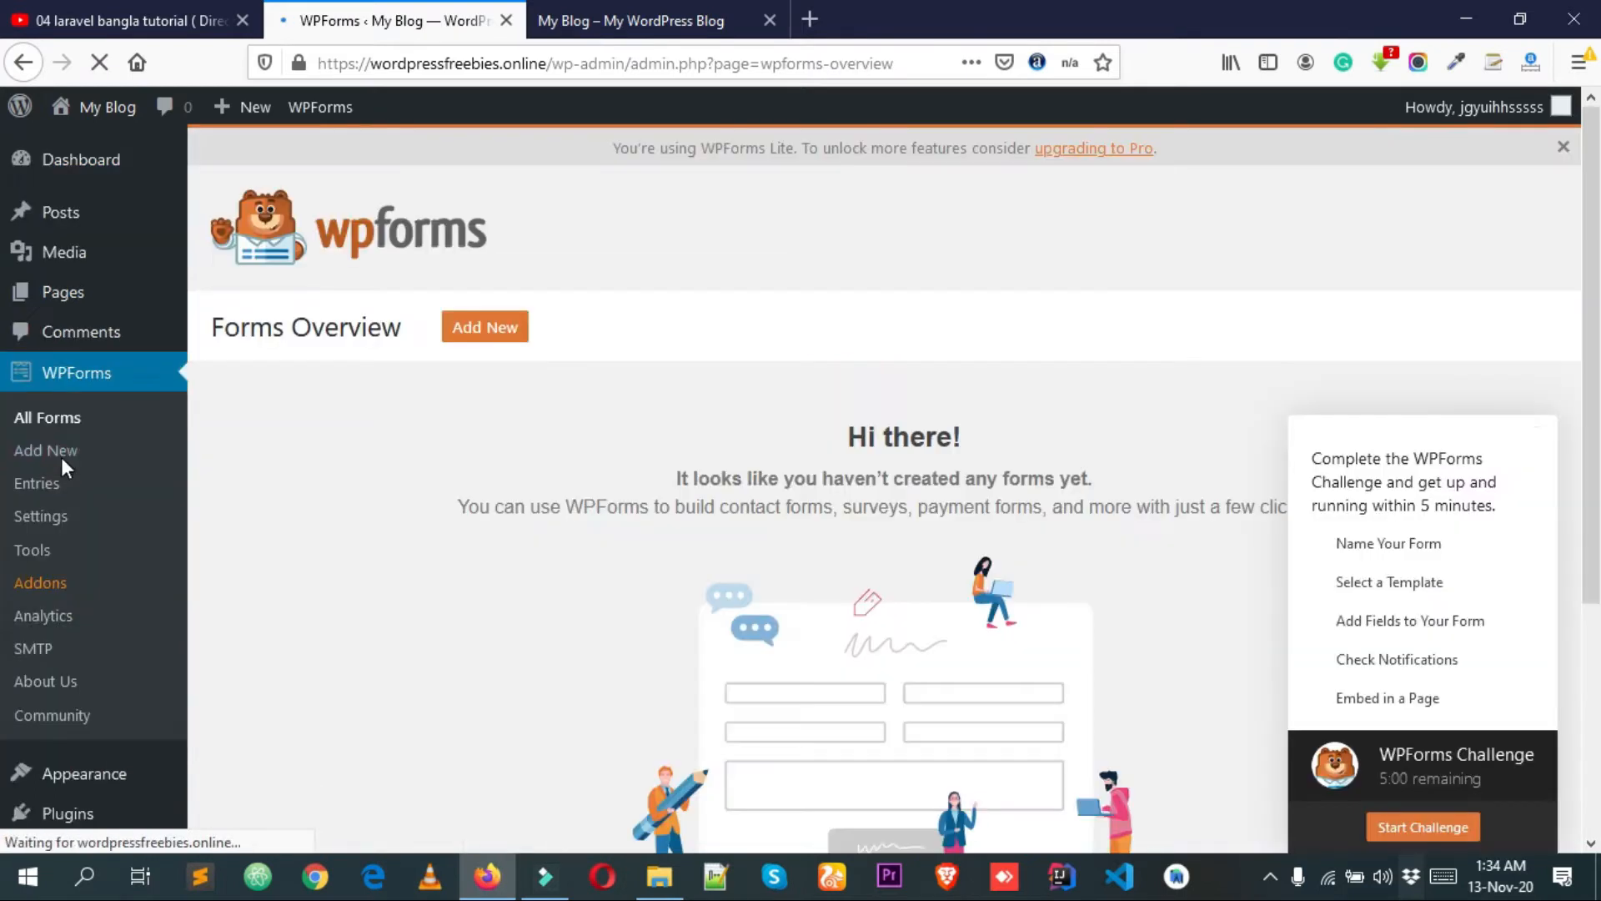
left_click(499, 331)
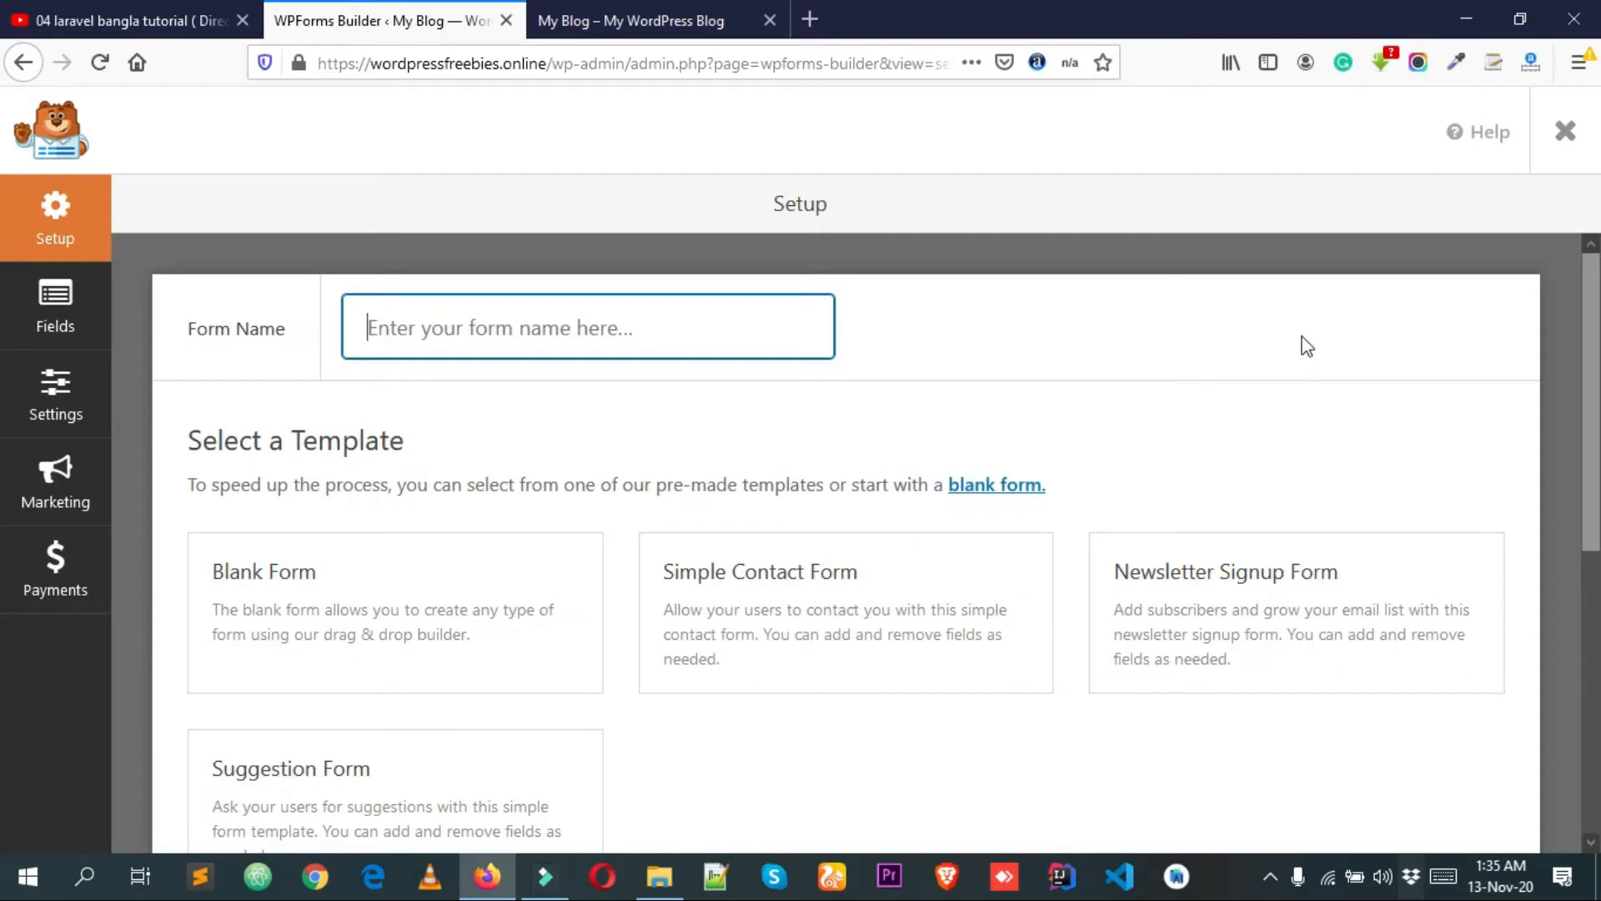
scroll(581, 372, "down", 4)
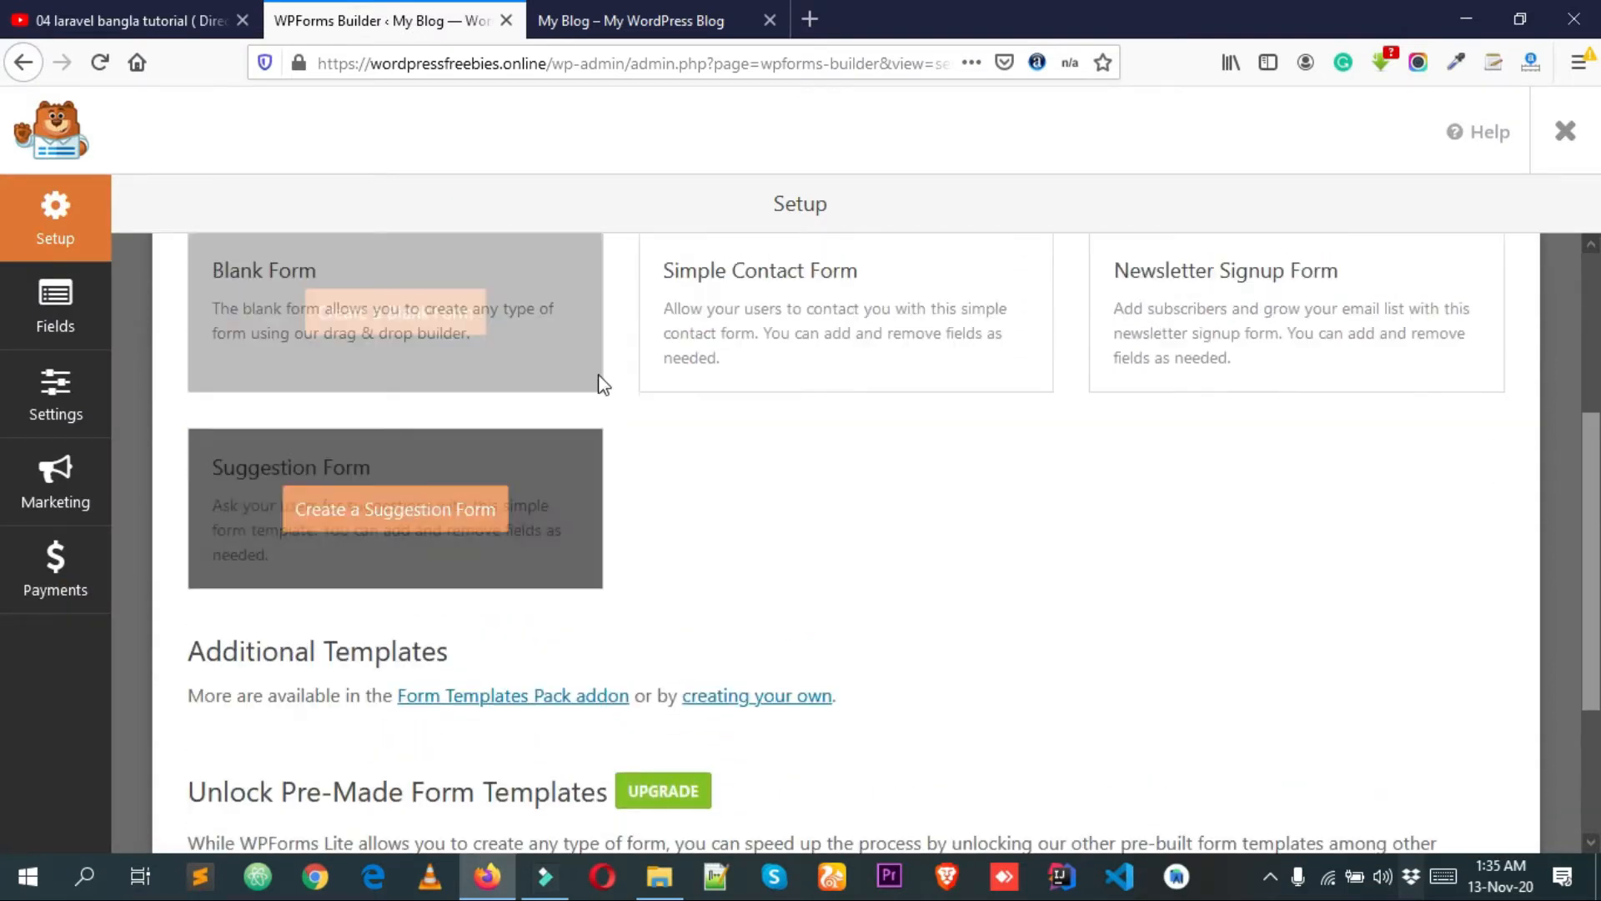
scroll(601, 382, "up", 4)
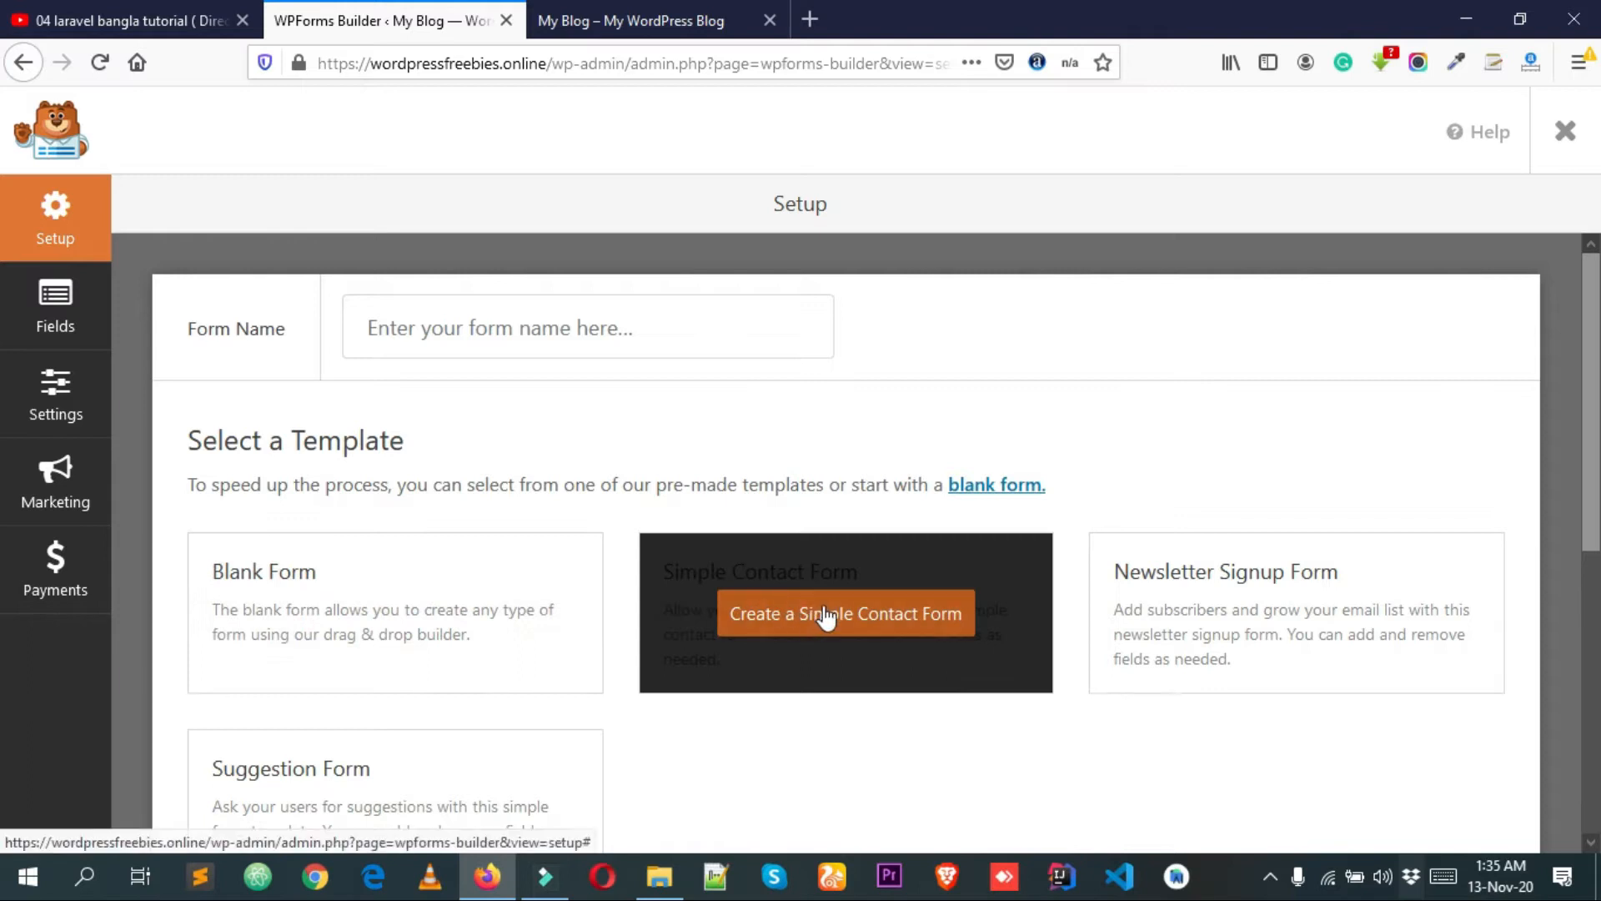
scroll(842, 567, "down", 2)
mouse_move(1149, 494)
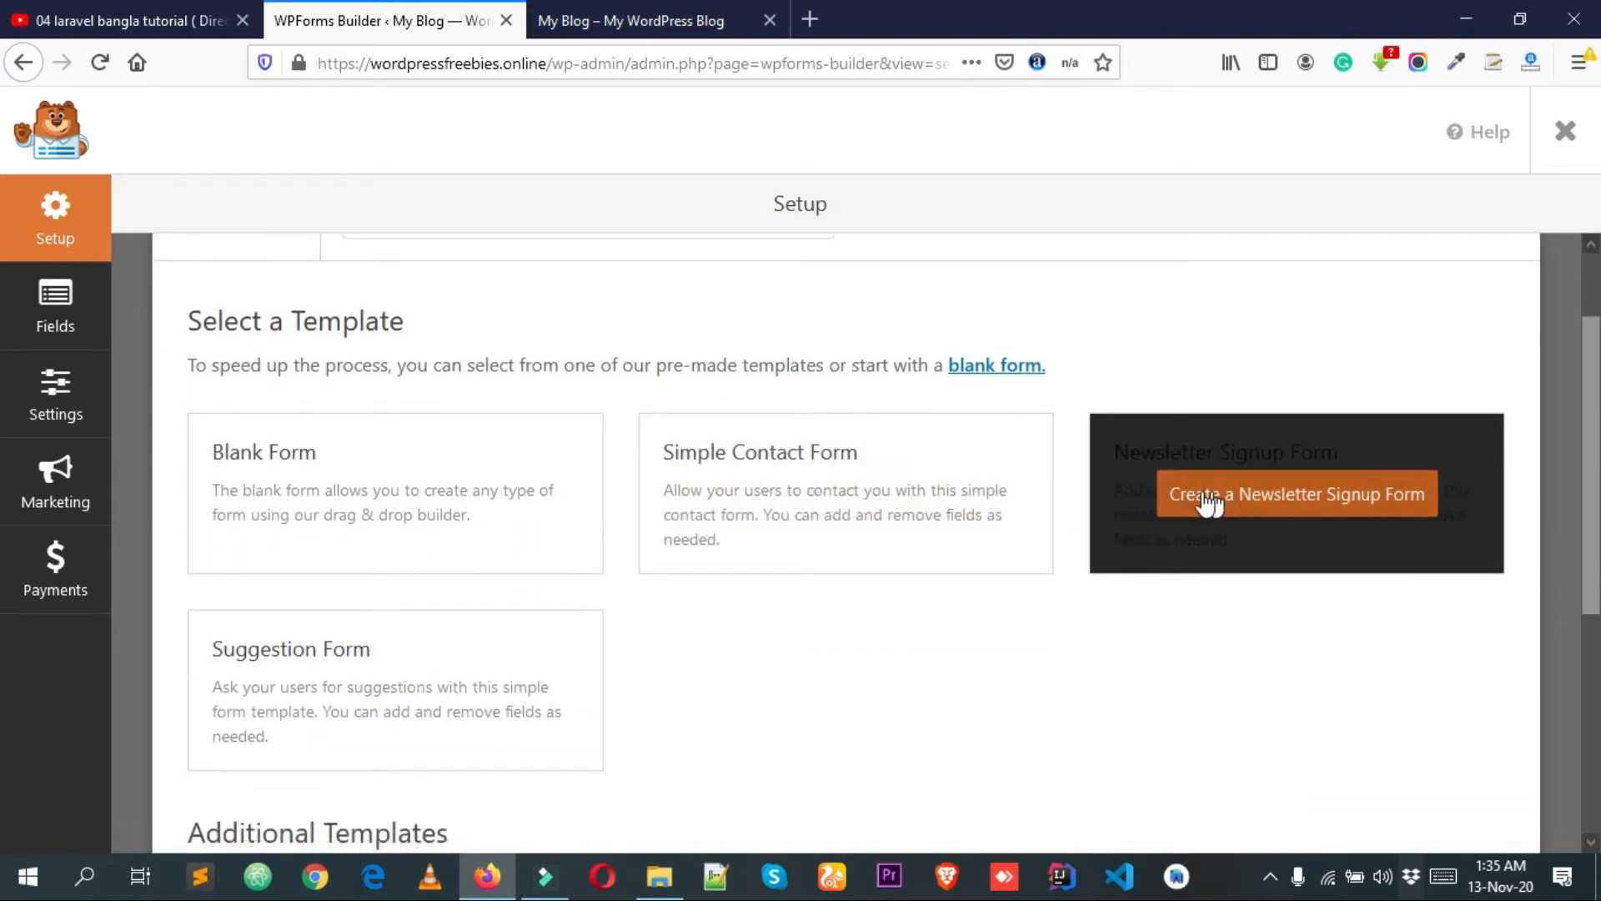
scroll(1257, 498, "down", 2)
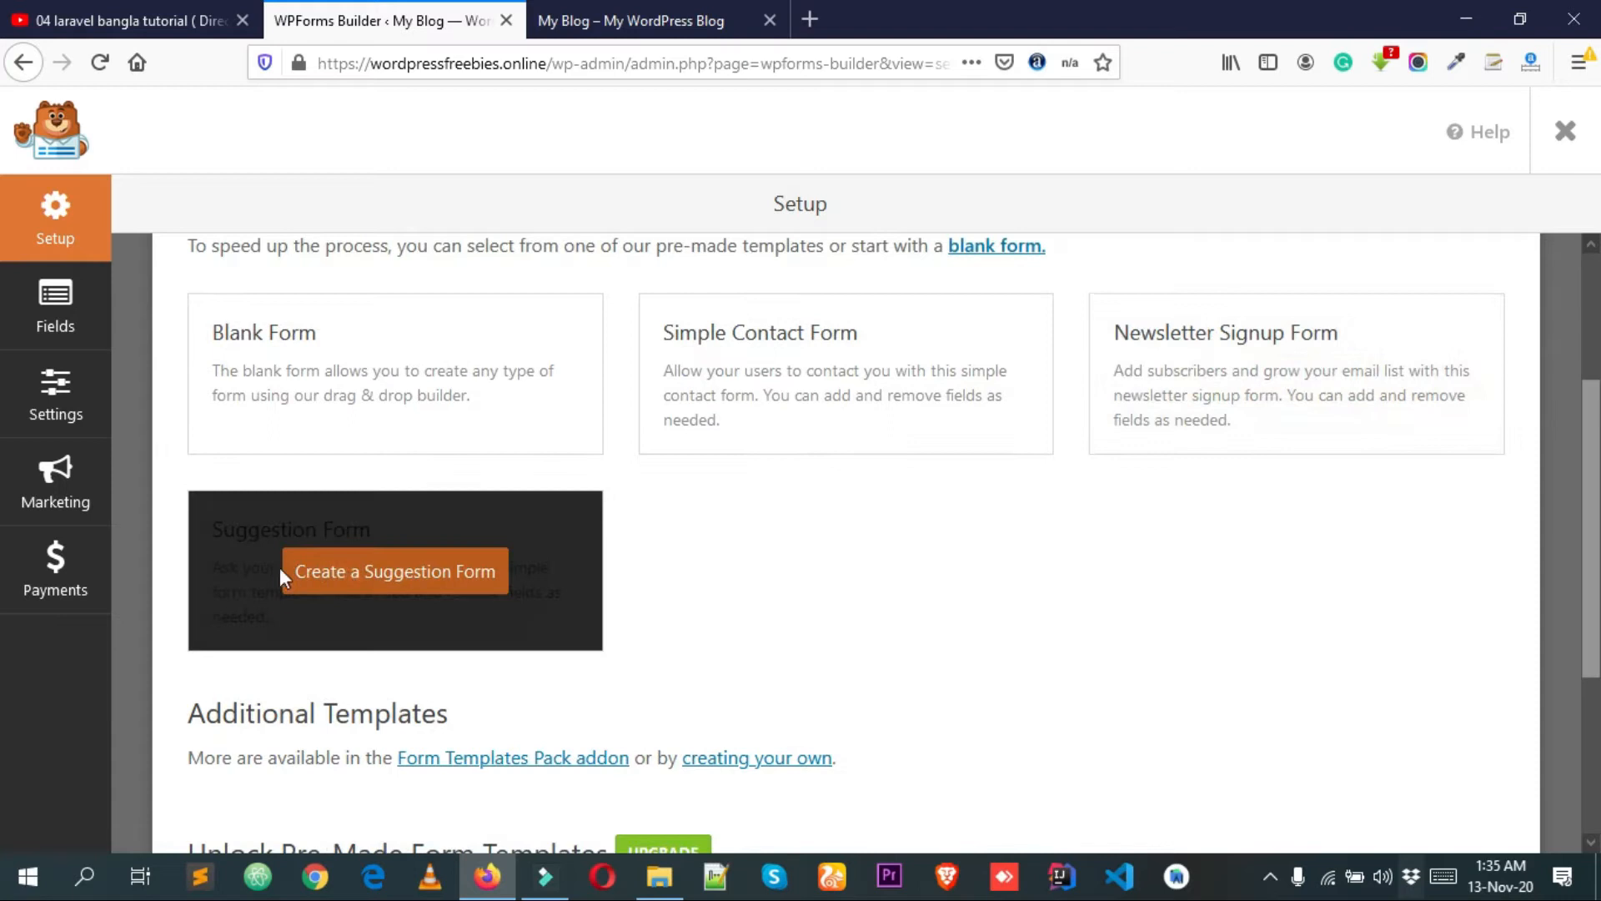
scroll(371, 576, "down", 2)
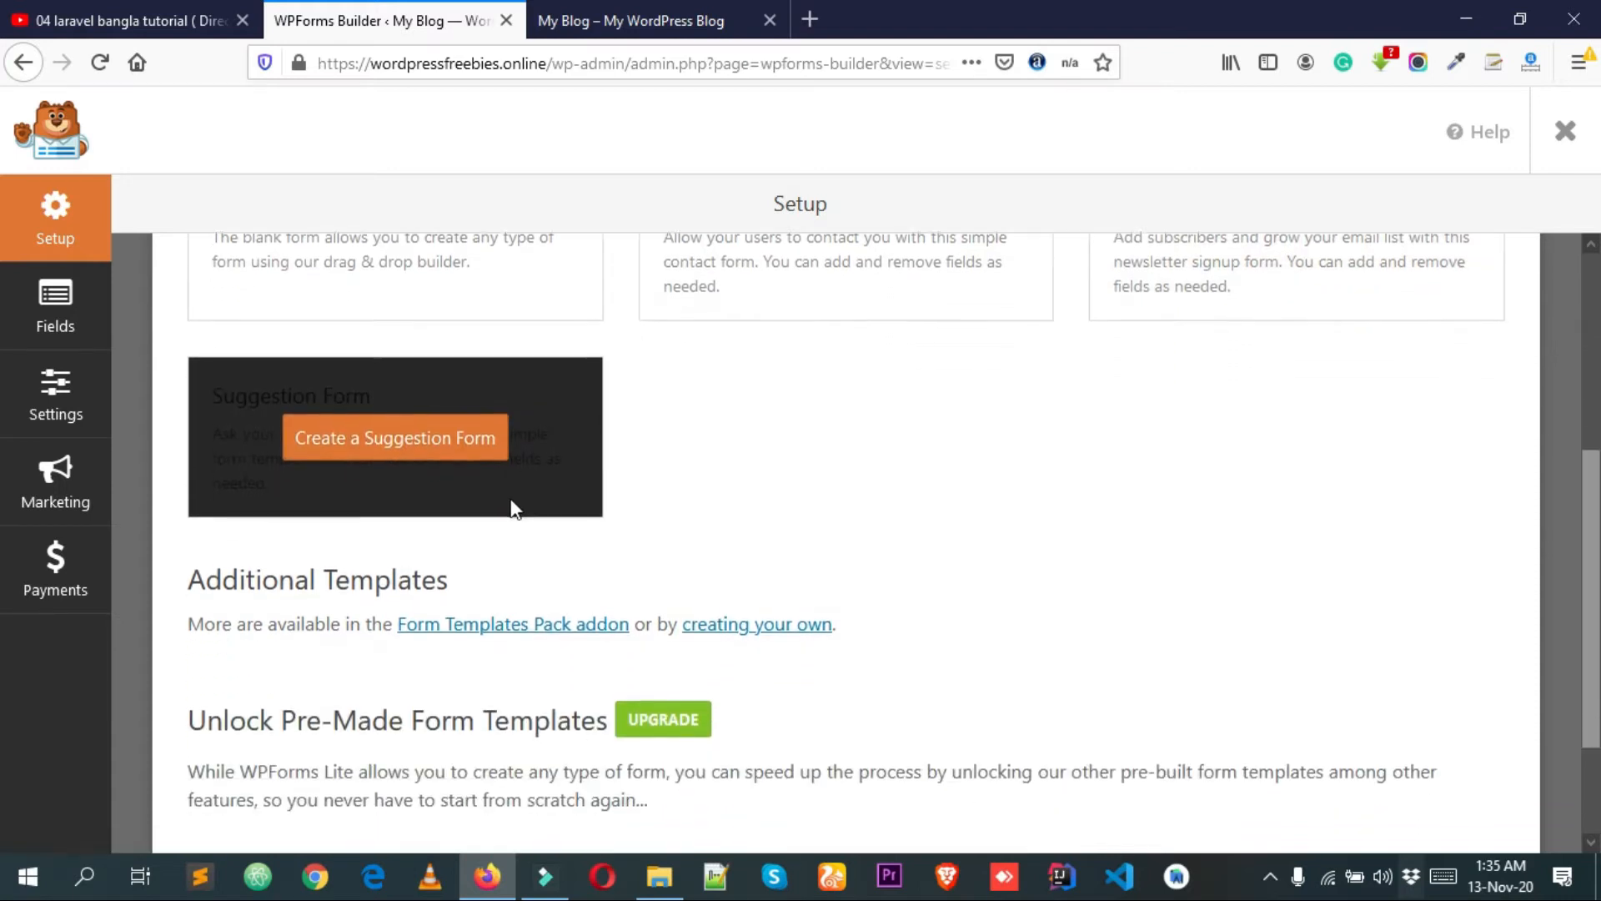
scroll(410, 399, "down", 2)
scroll(442, 399, "up", 2)
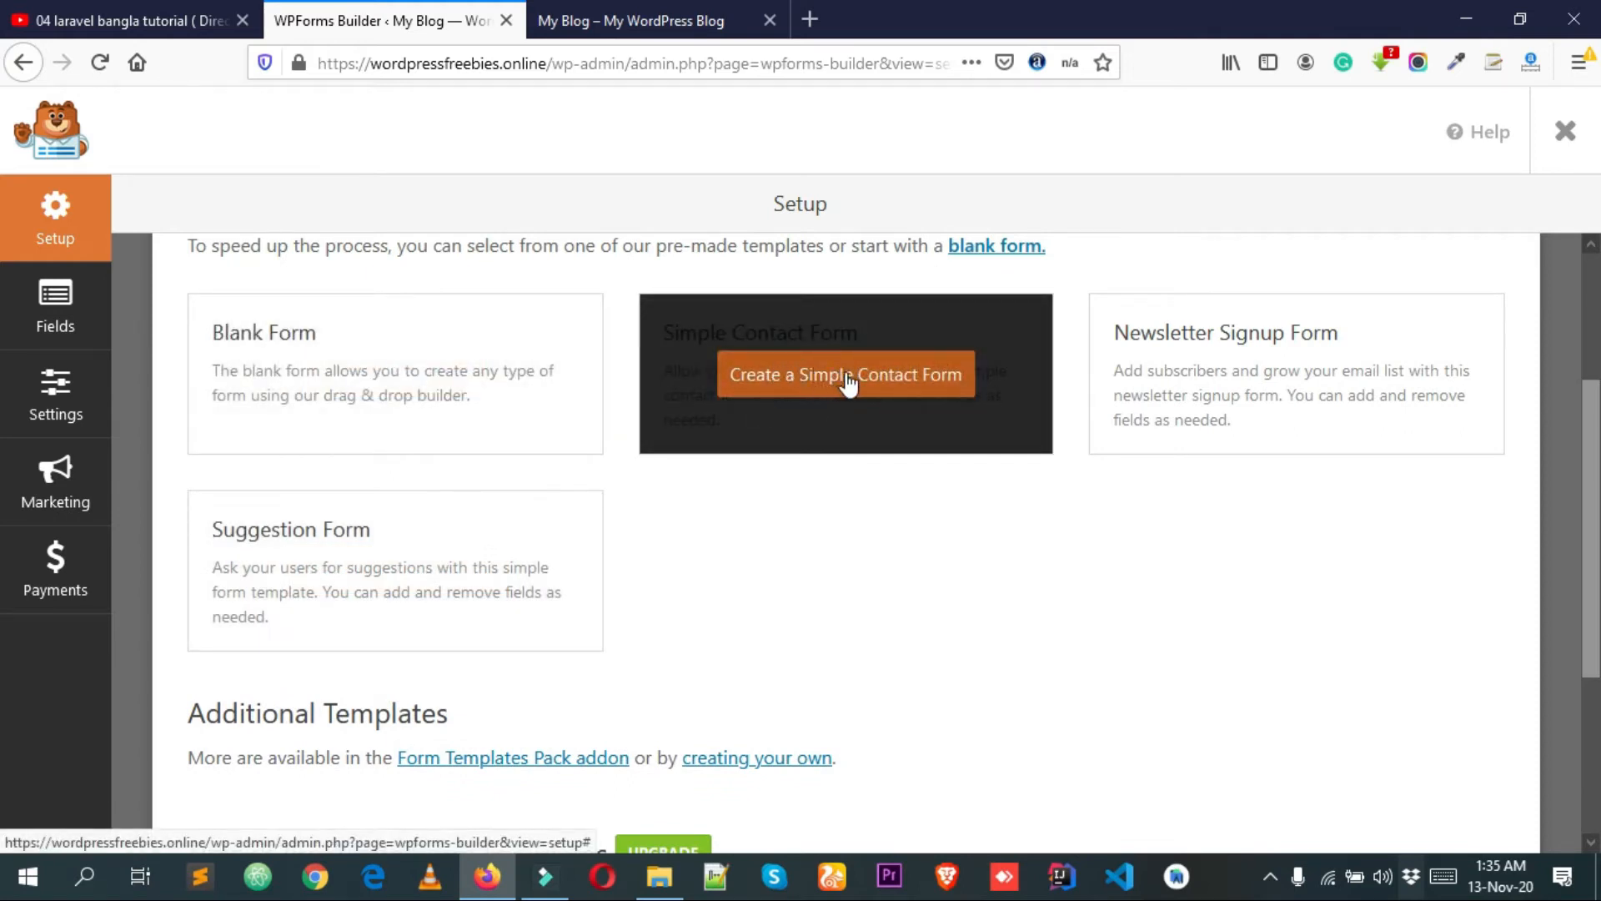
left_click(874, 383)
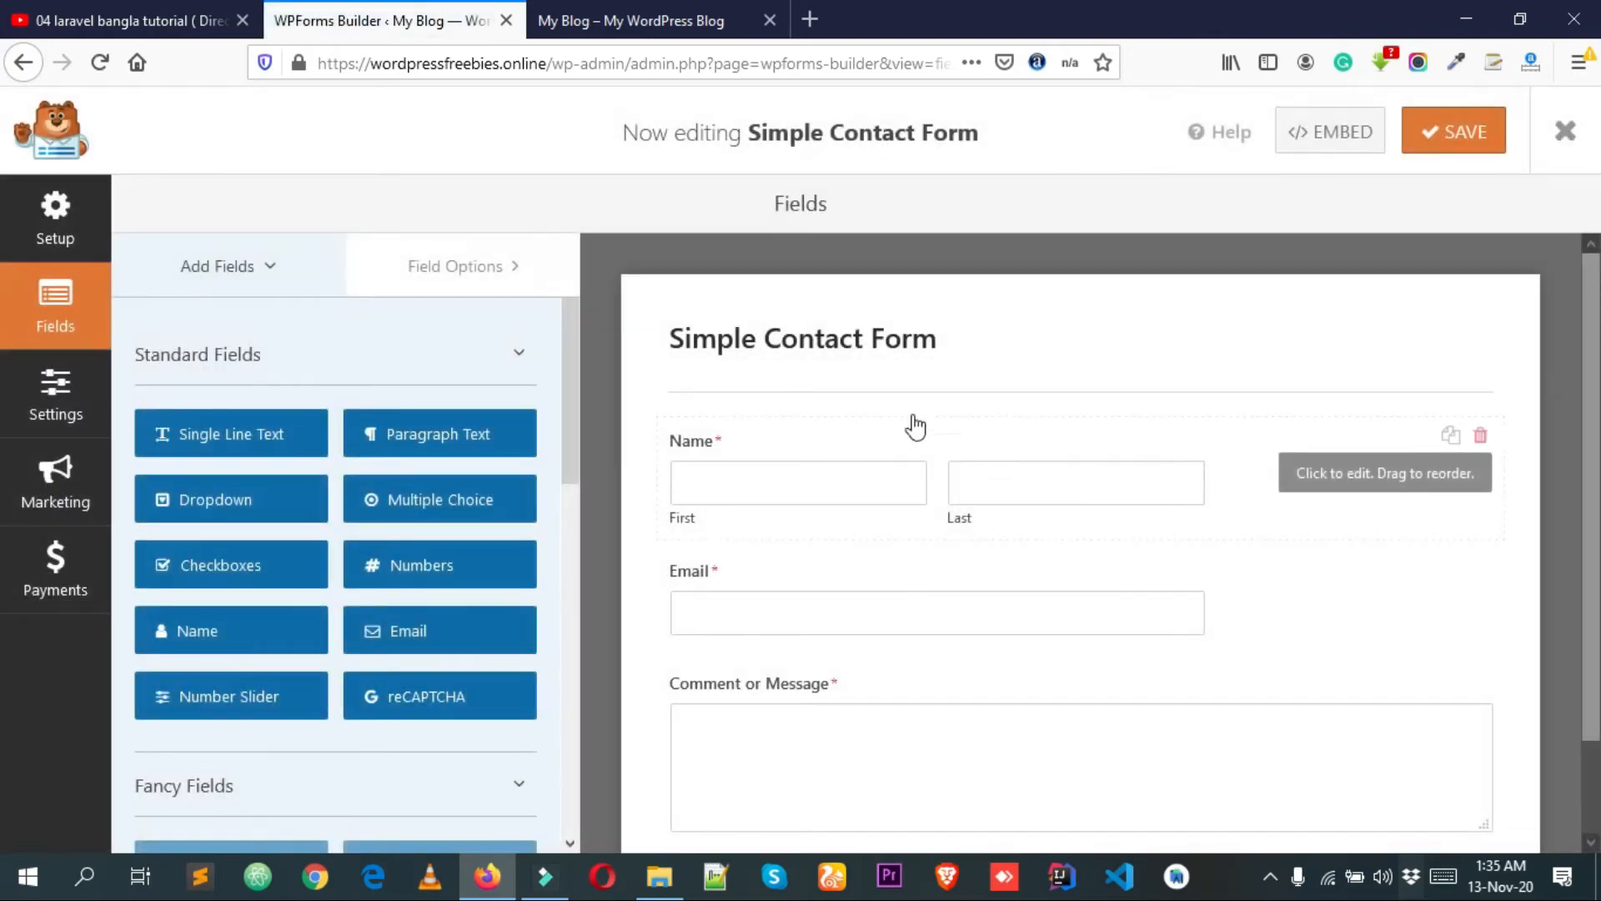
Review the fields of the Simple Contact Form, save it and close the form builder.
scroll(1001, 542, "down", 2)
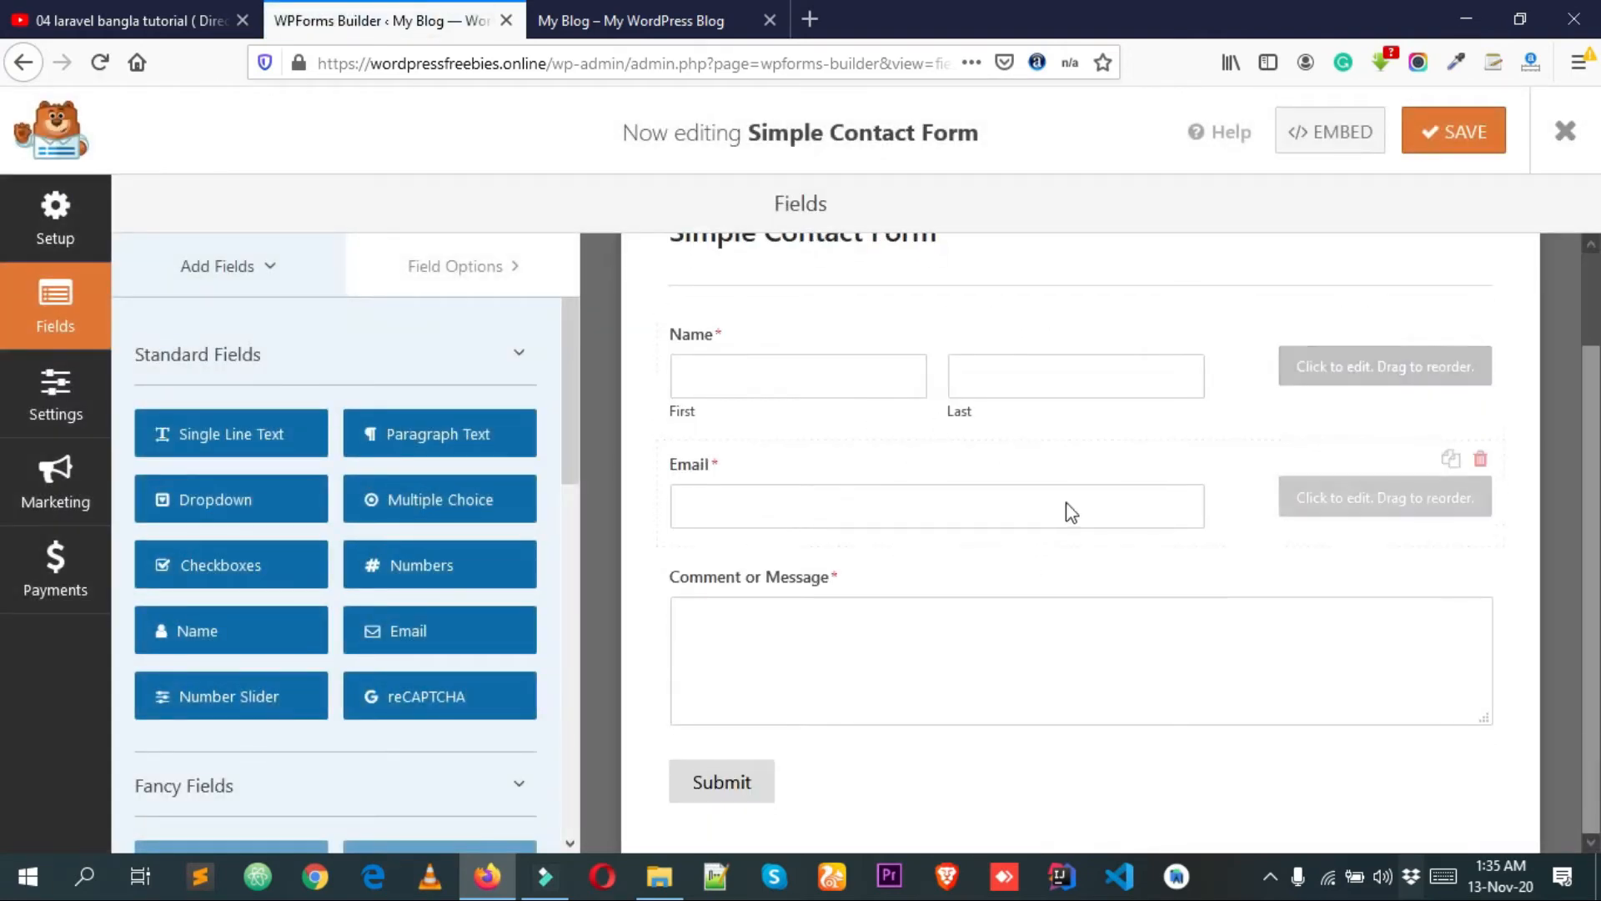
scroll(985, 509, "up", 2)
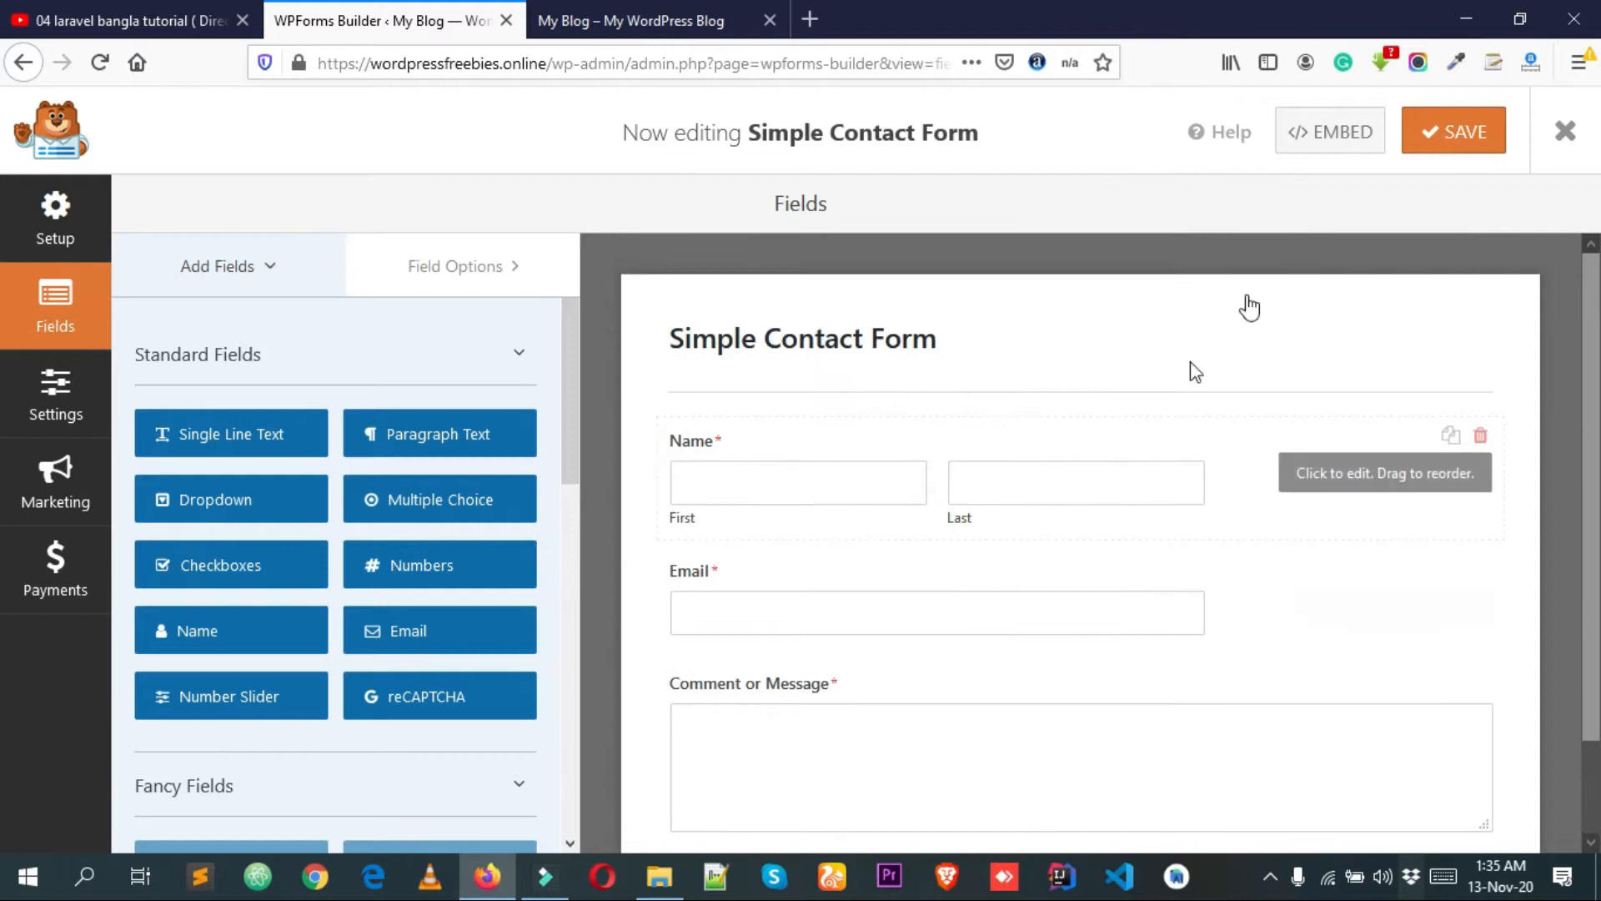
left_click(1449, 144)
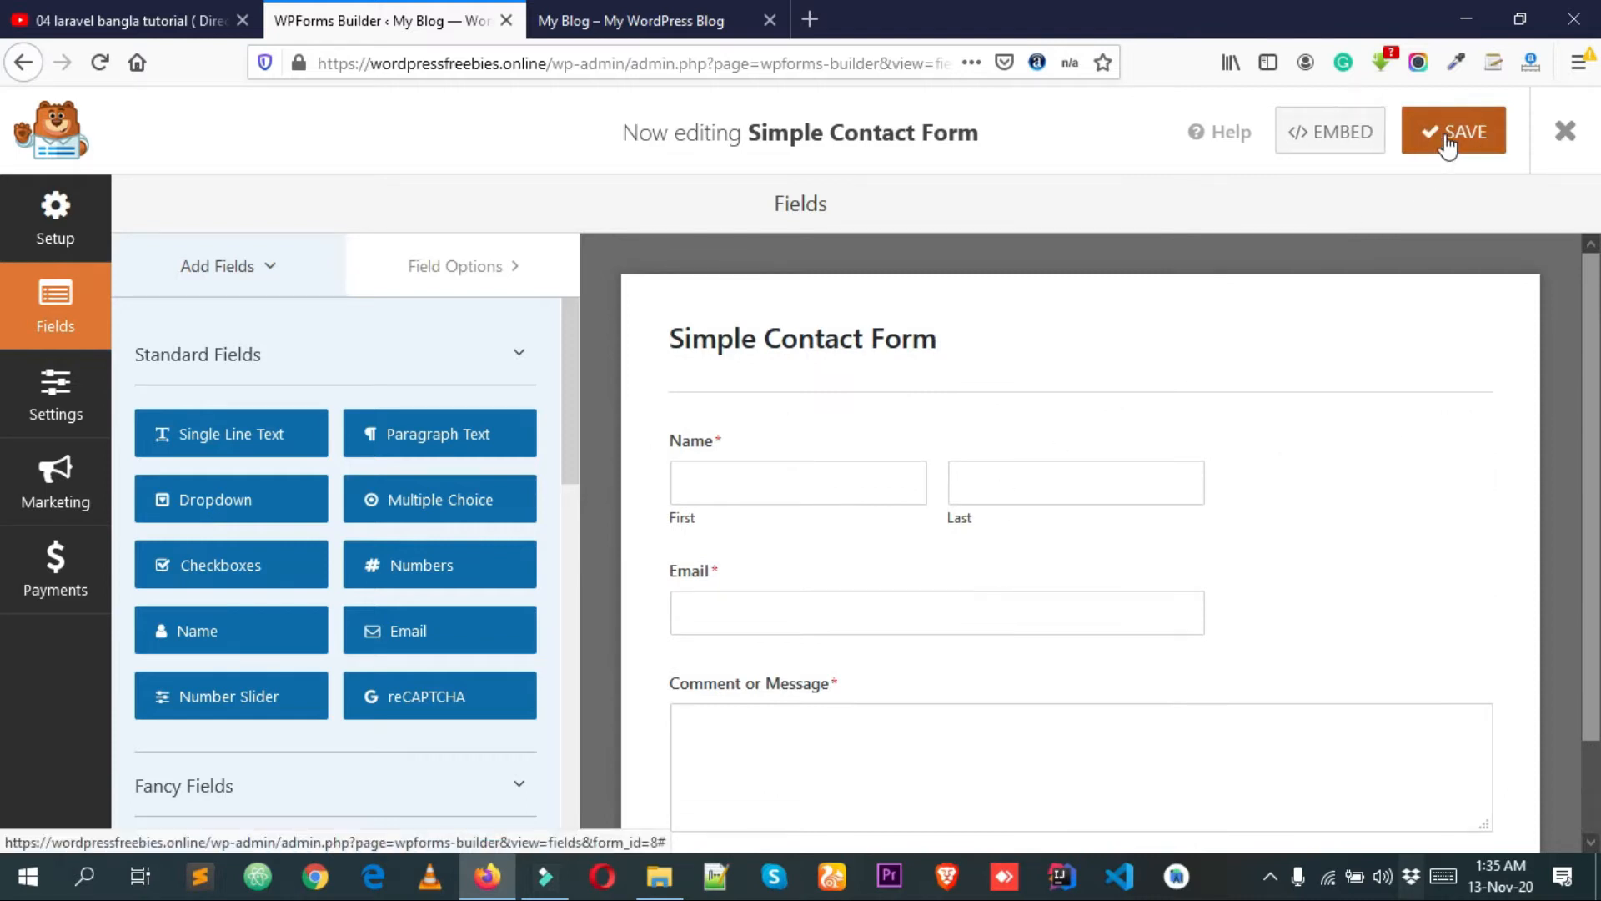
left_click(1566, 143)
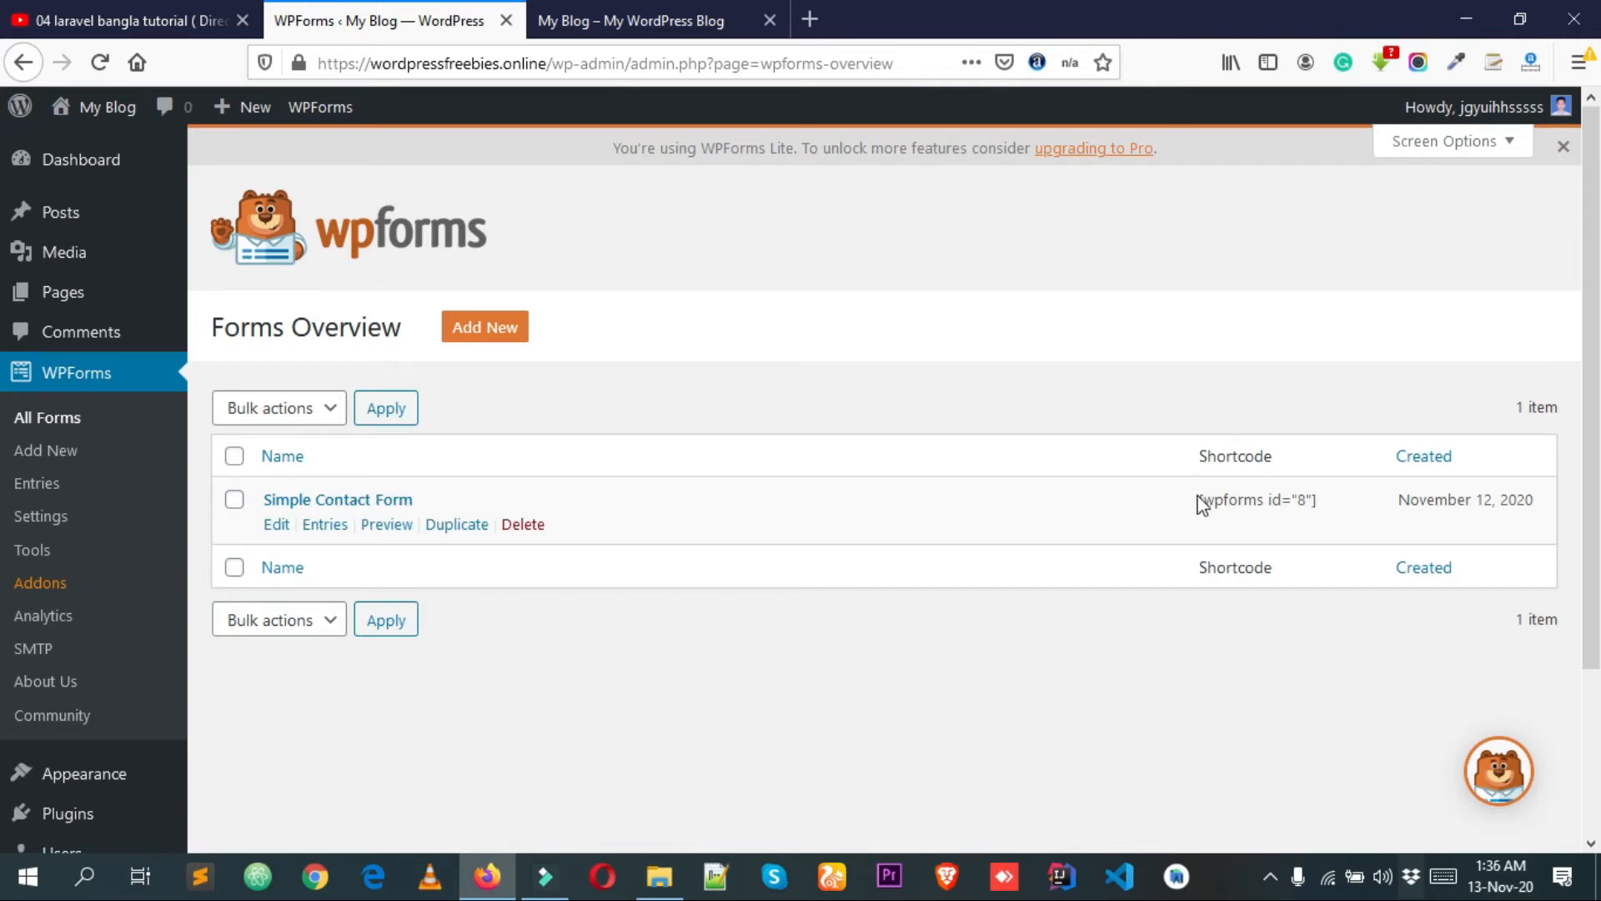
Copy the Simple Contact Form's shortcode [wpforms id="8"] from the forms overview.
left_click_drag(1202, 497, 1330, 511)
key("ctrl+c")
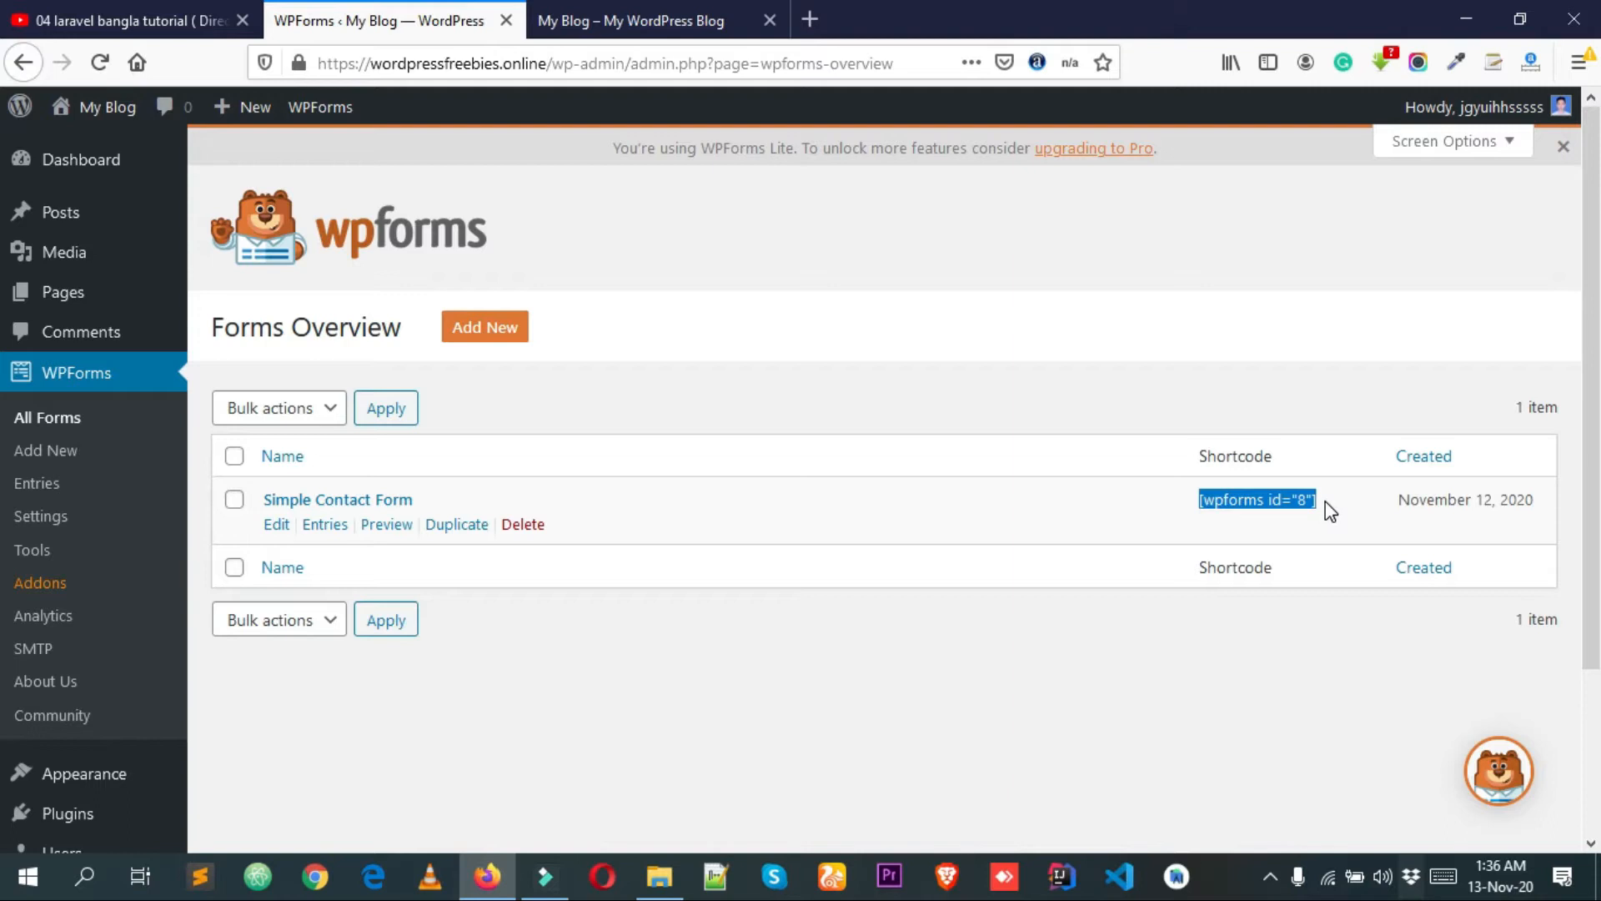
left_click(1051, 630)
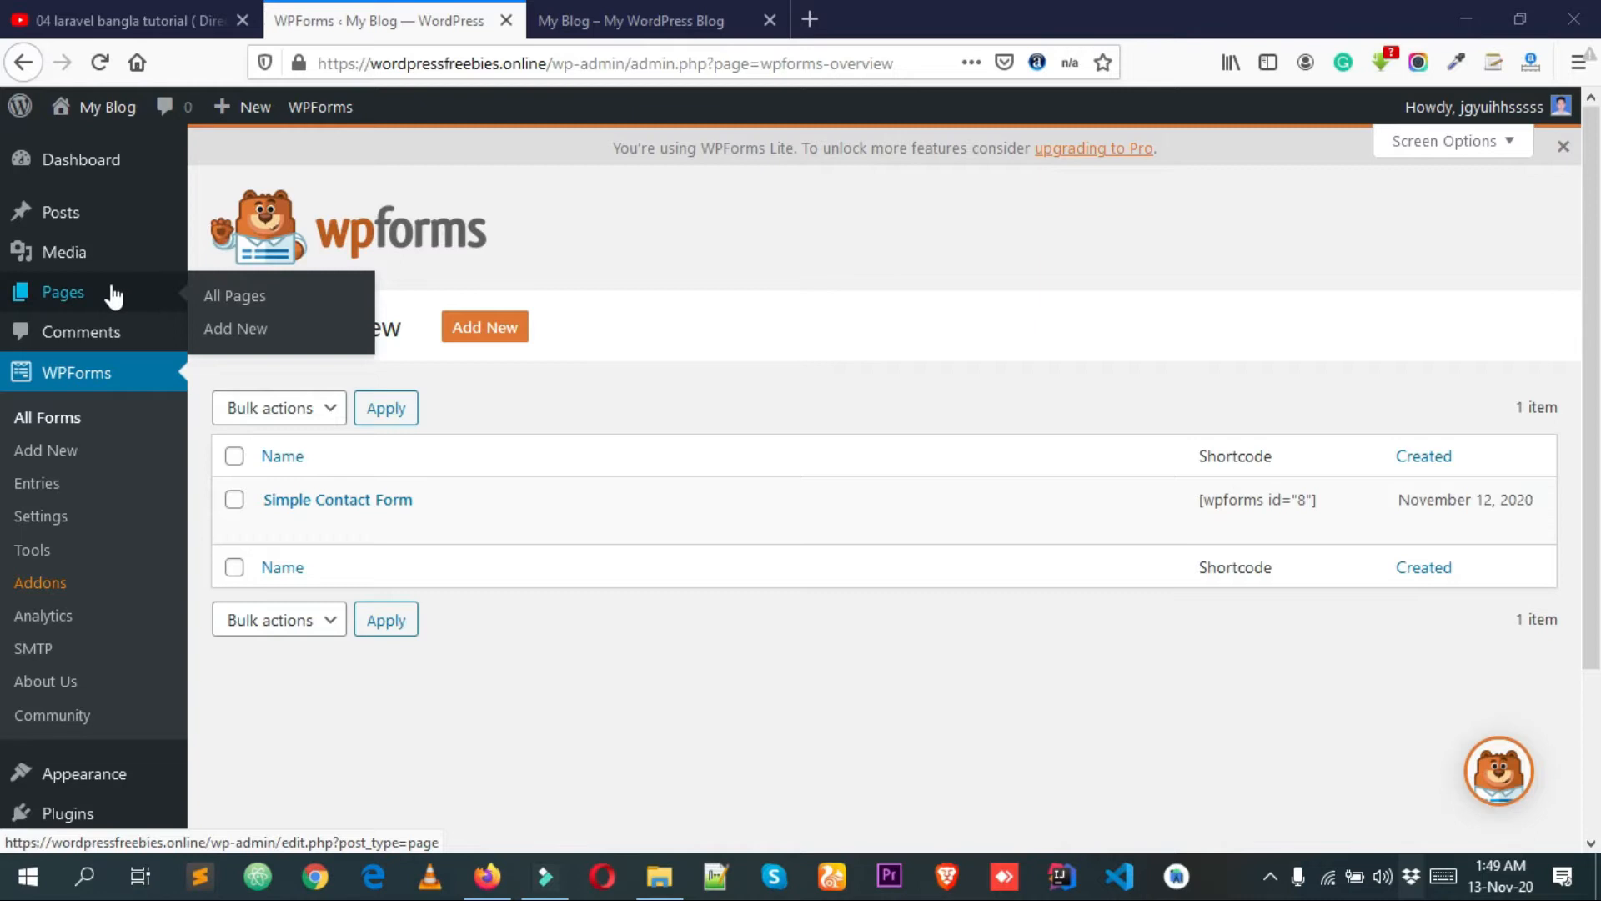
Add a new page titled "Contact Us", dismissing the block editor's welcome guide.
left_click(114, 295)
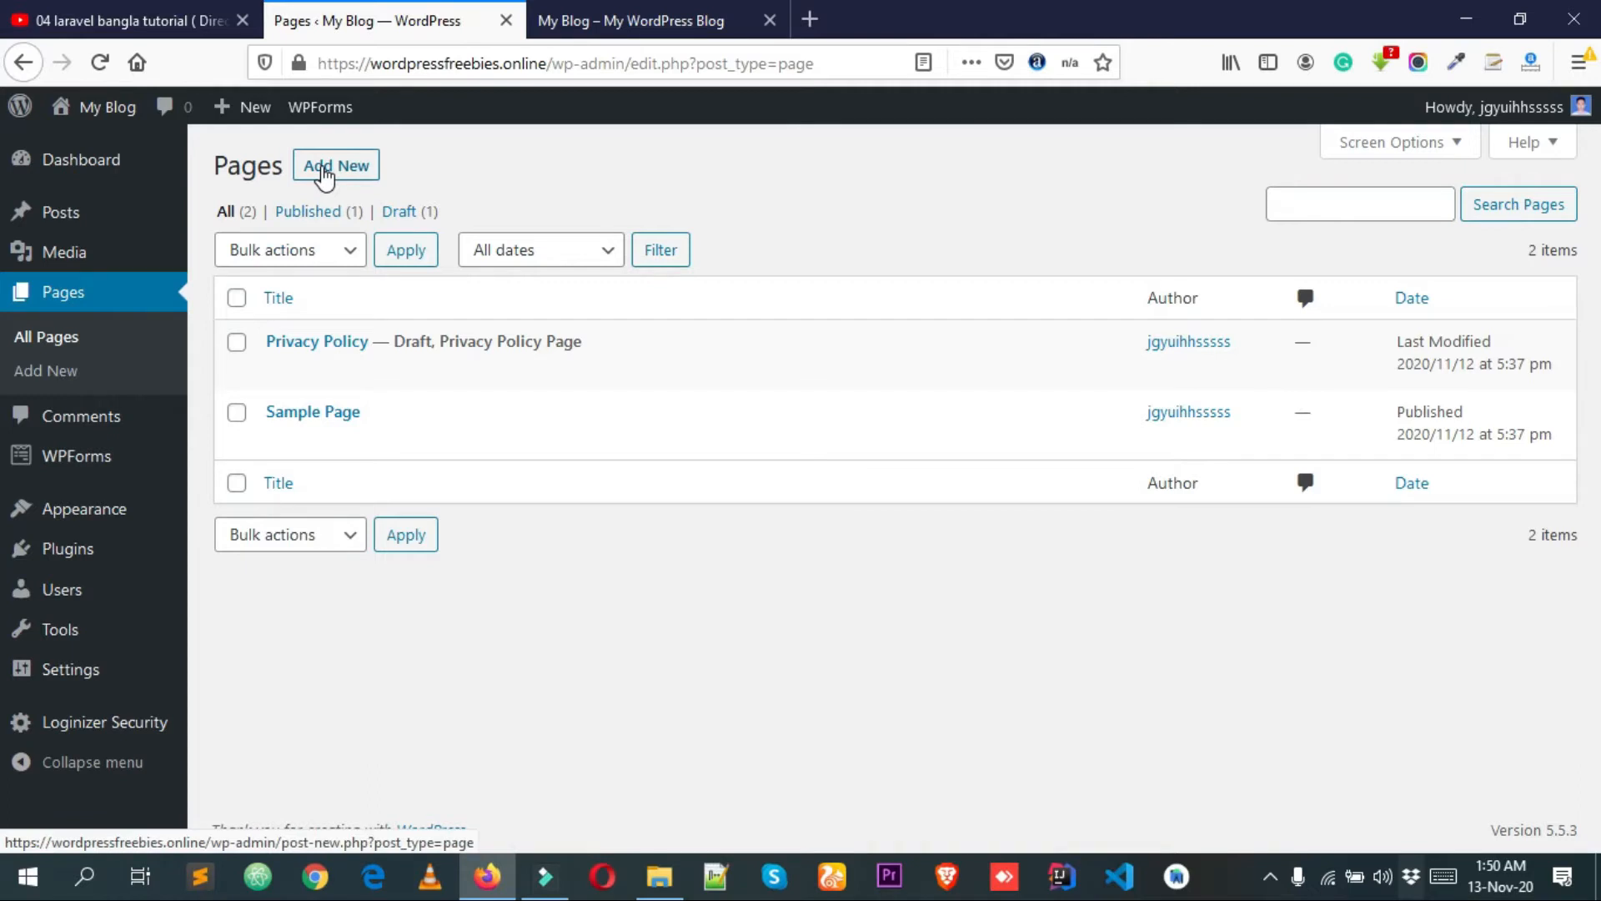
left_click(327, 172)
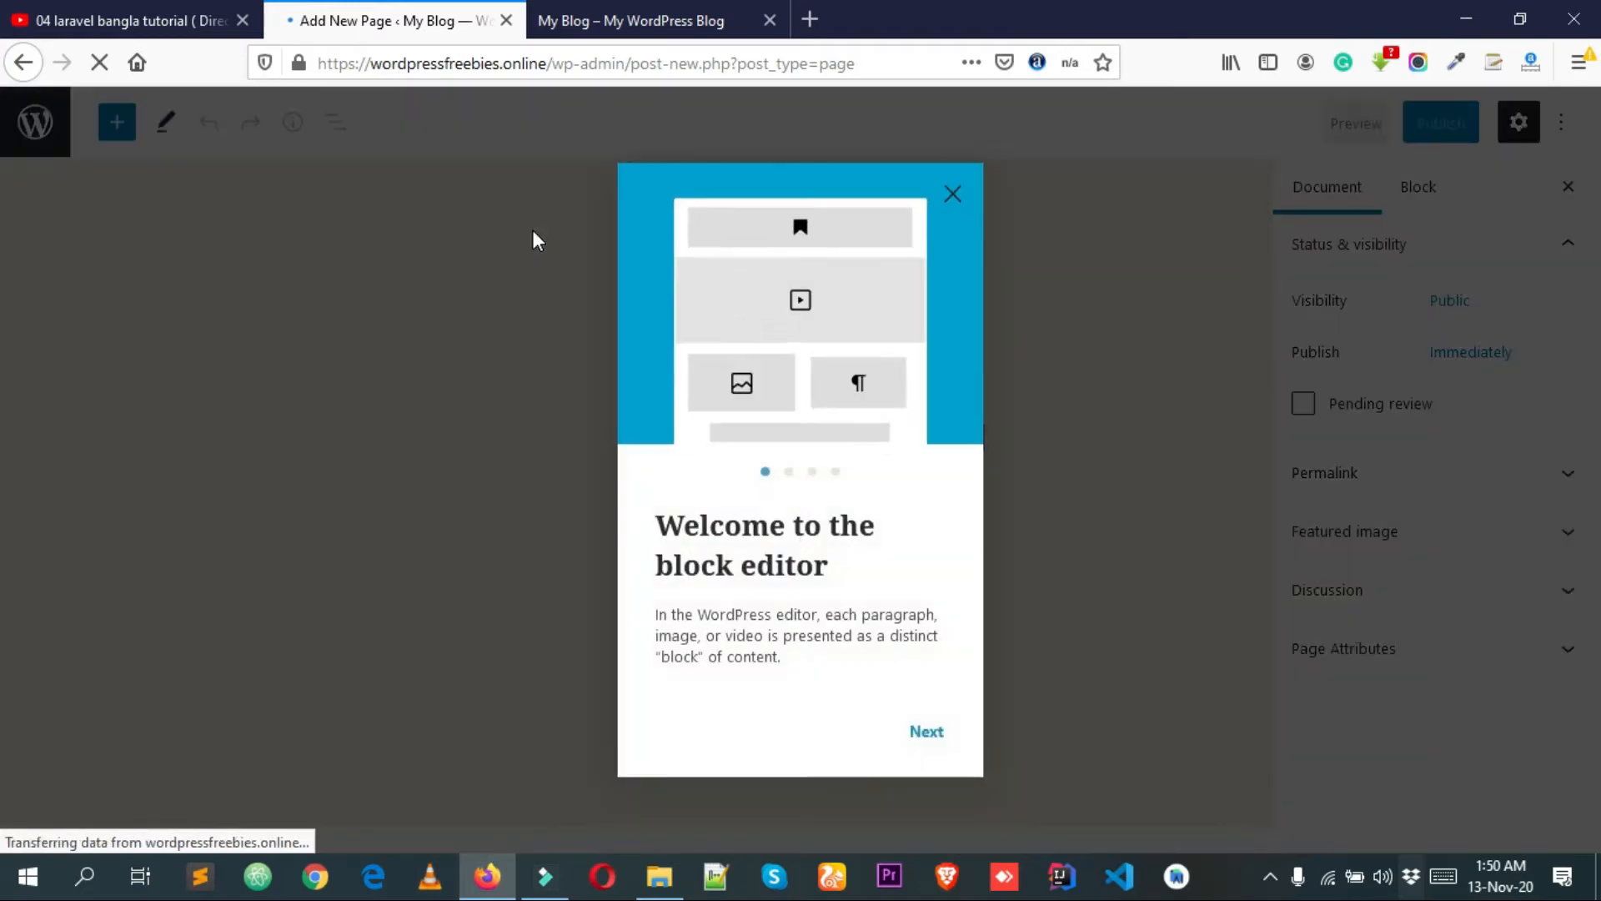
left_click(951, 194)
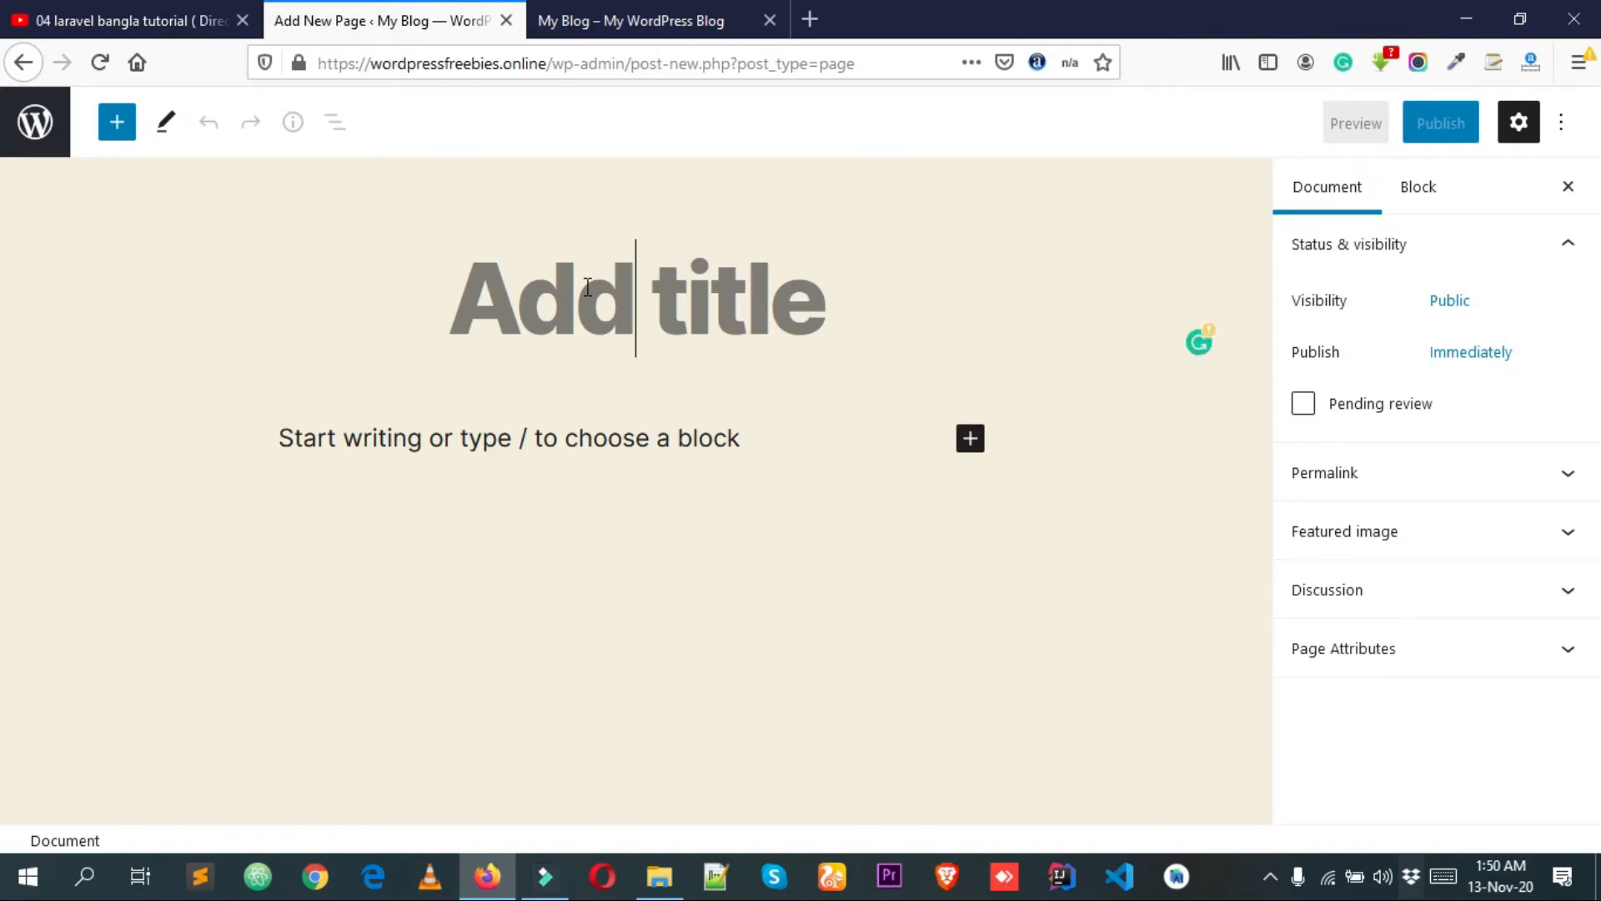
type("Contact Us")
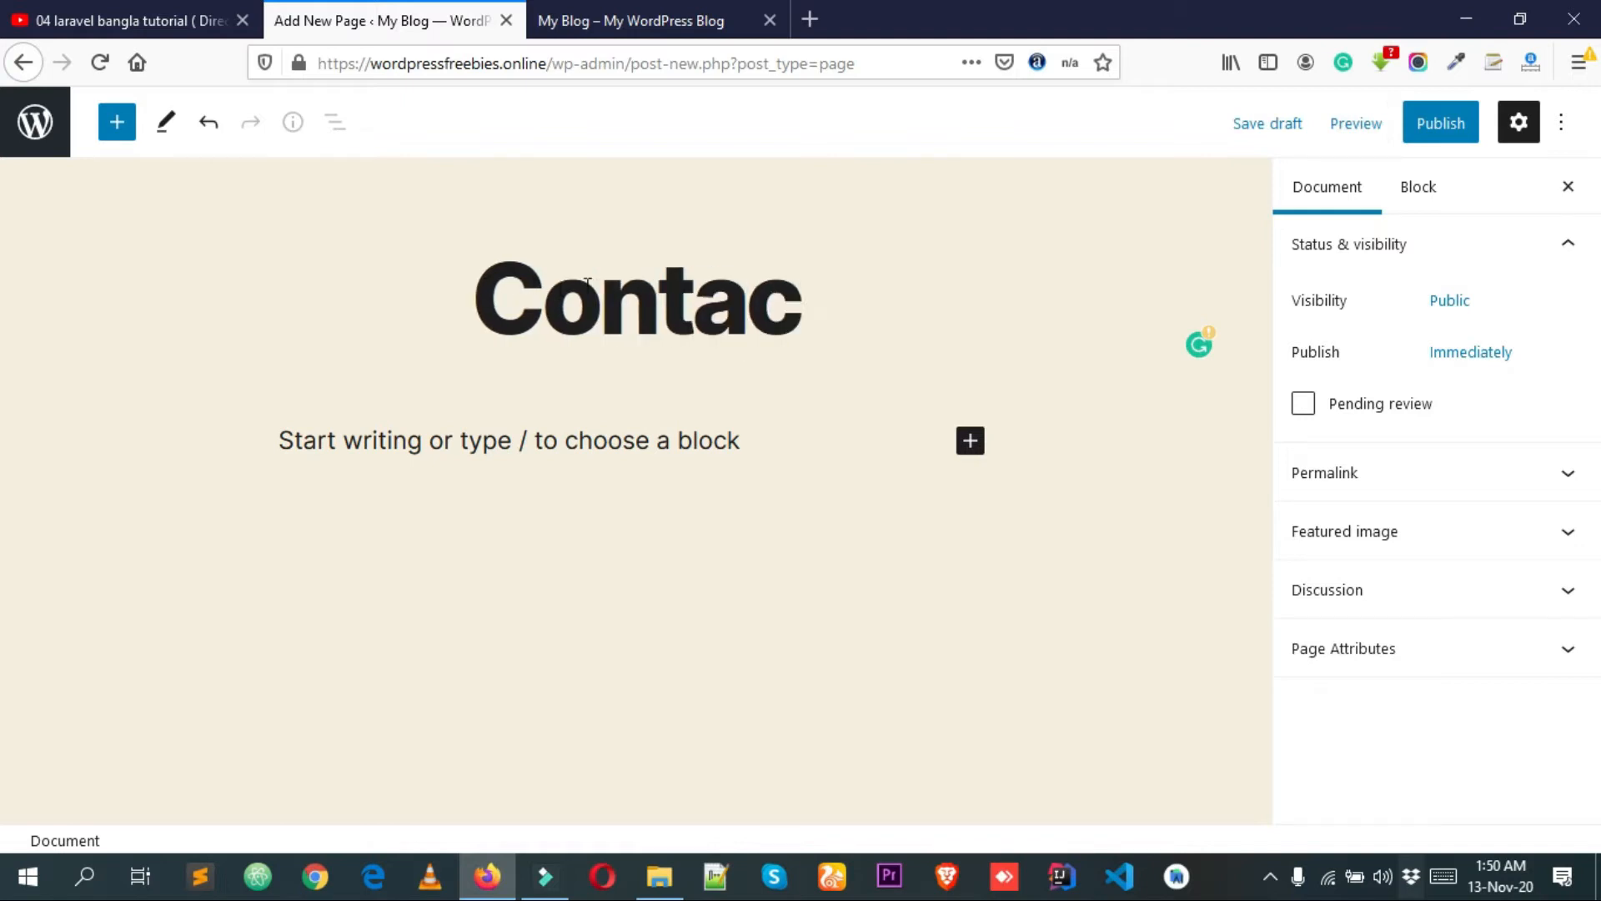
Insert a WPForms block beneath the Contact Us title, dismissing the Grammarly sign-in pop-up.
left_click(543, 440)
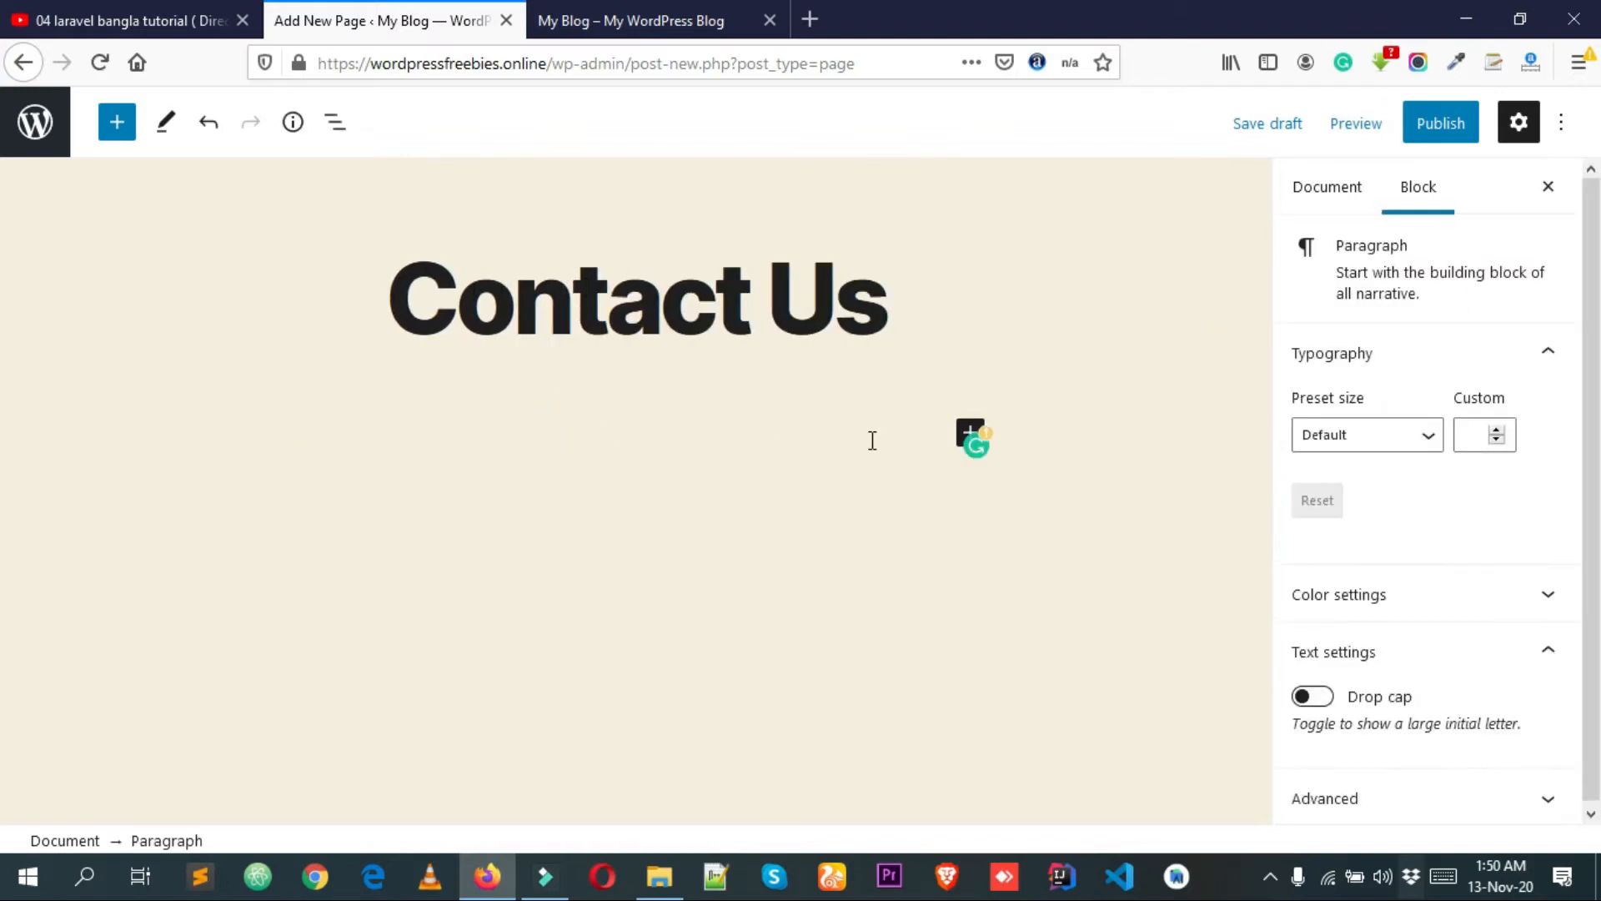
left_click(968, 432)
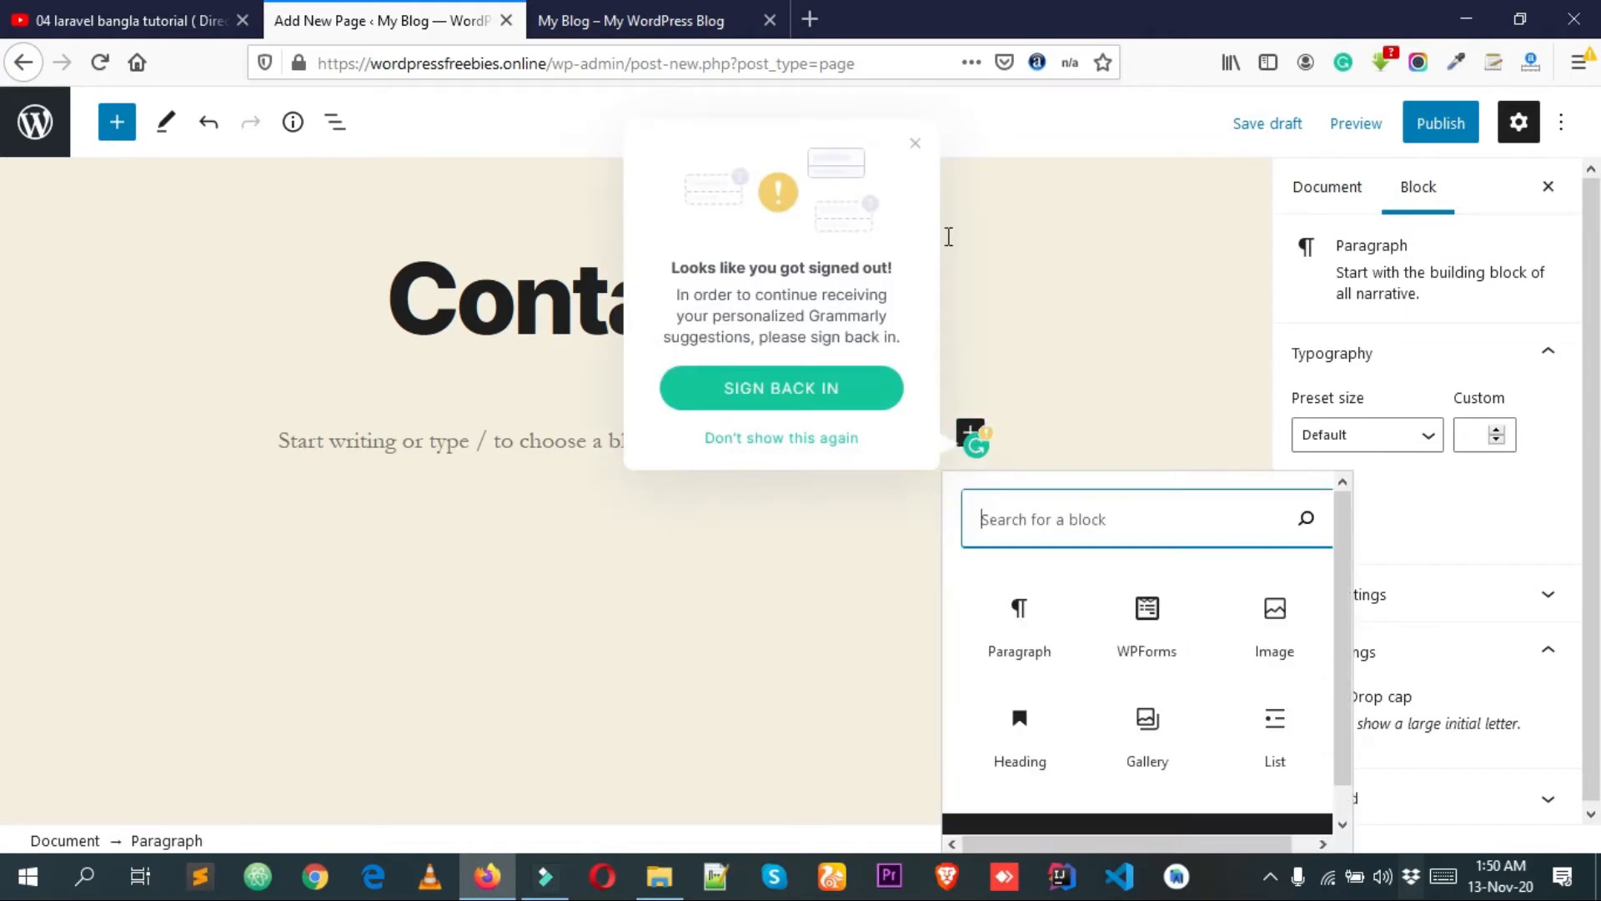
left_click(915, 144)
left_click(968, 434)
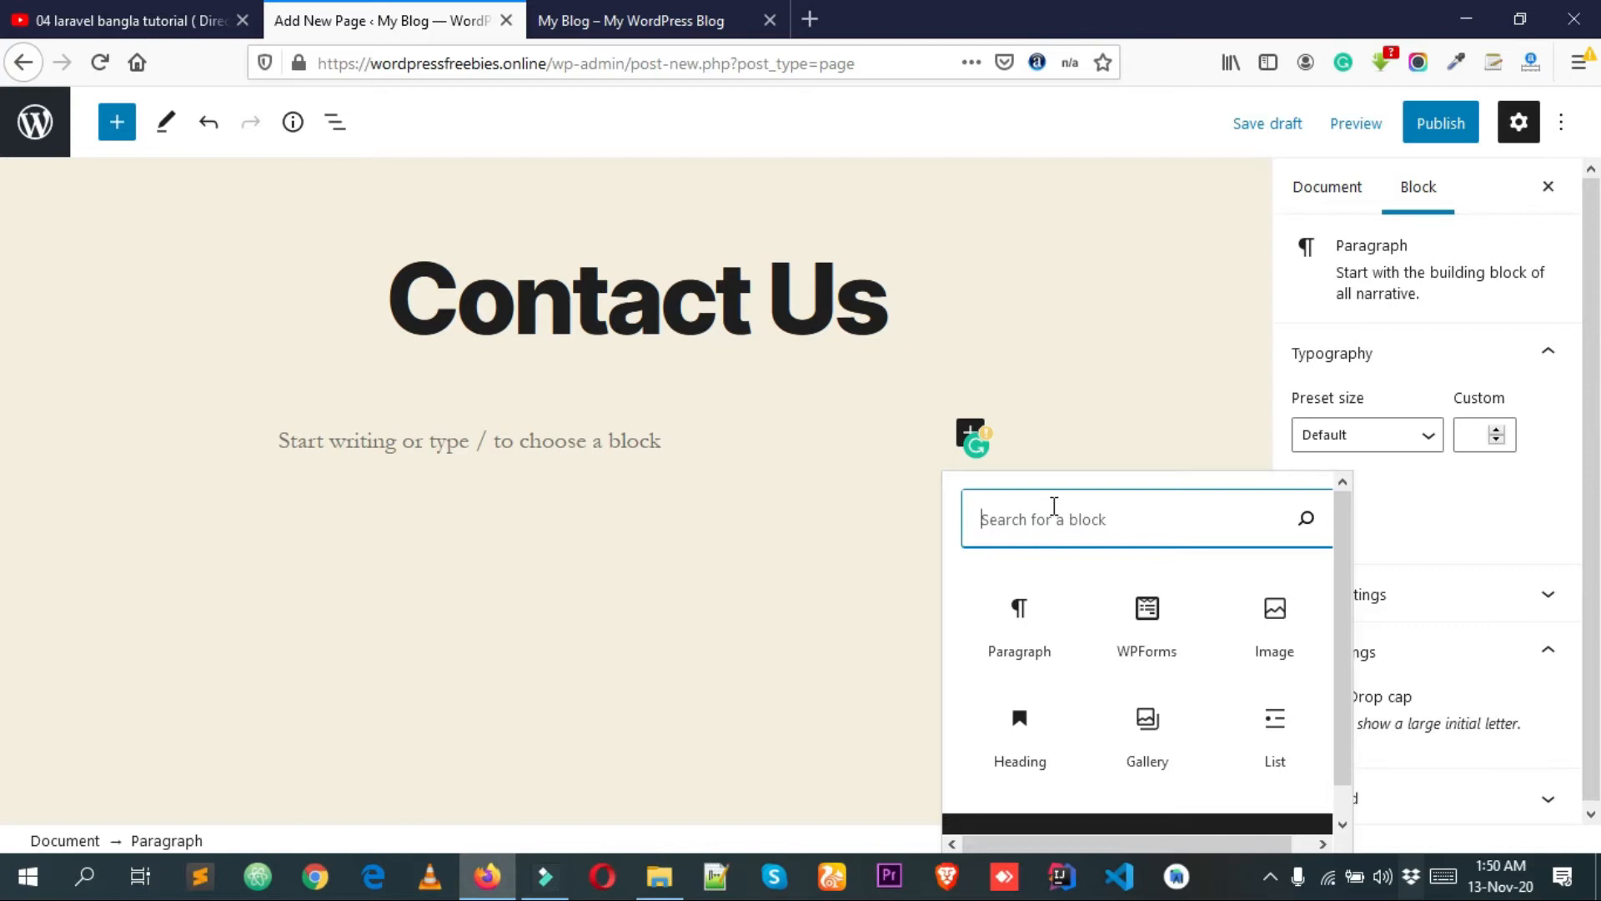
left_click(1158, 636)
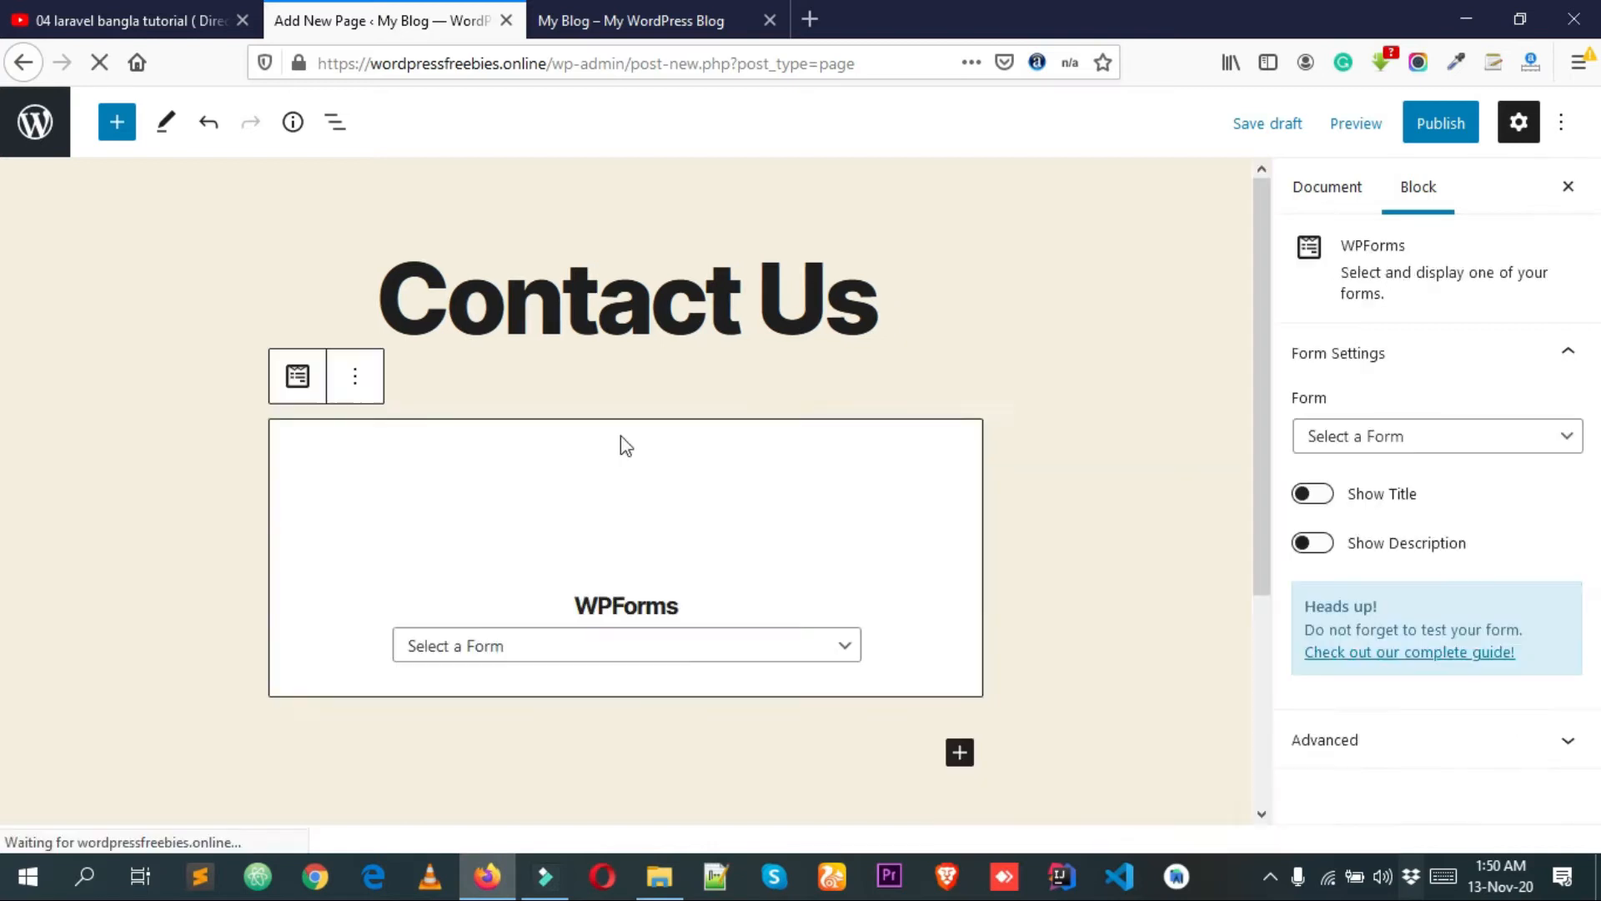
Choose Simple Contact Form as the WPForms block's form and look over its preview.
scroll(621, 578, "down", 2)
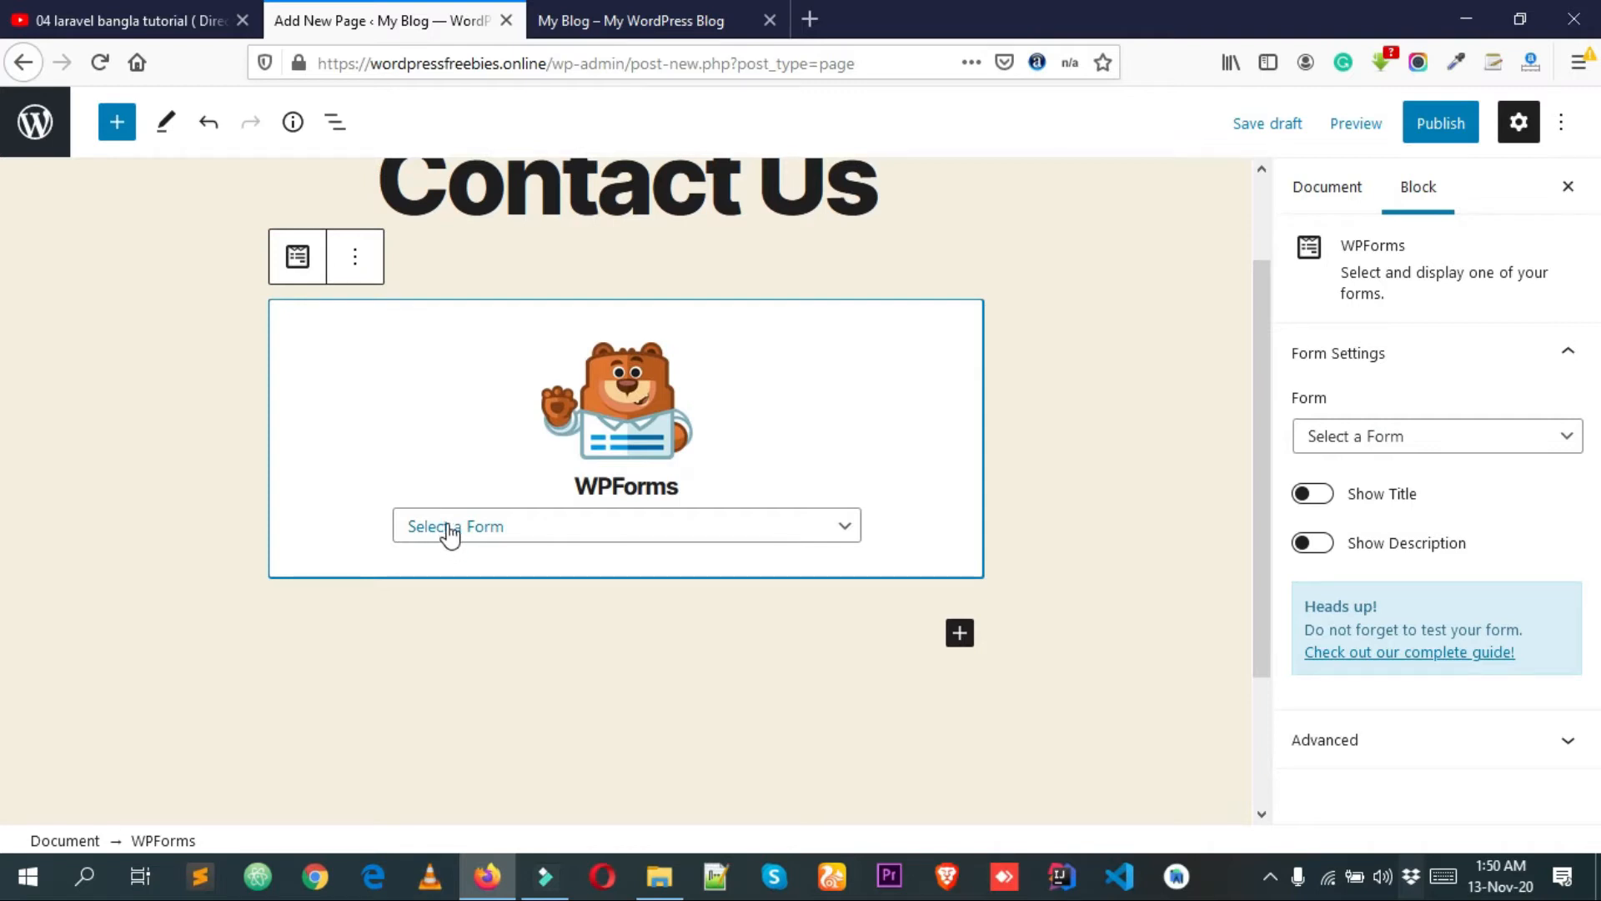
left_click(477, 533)
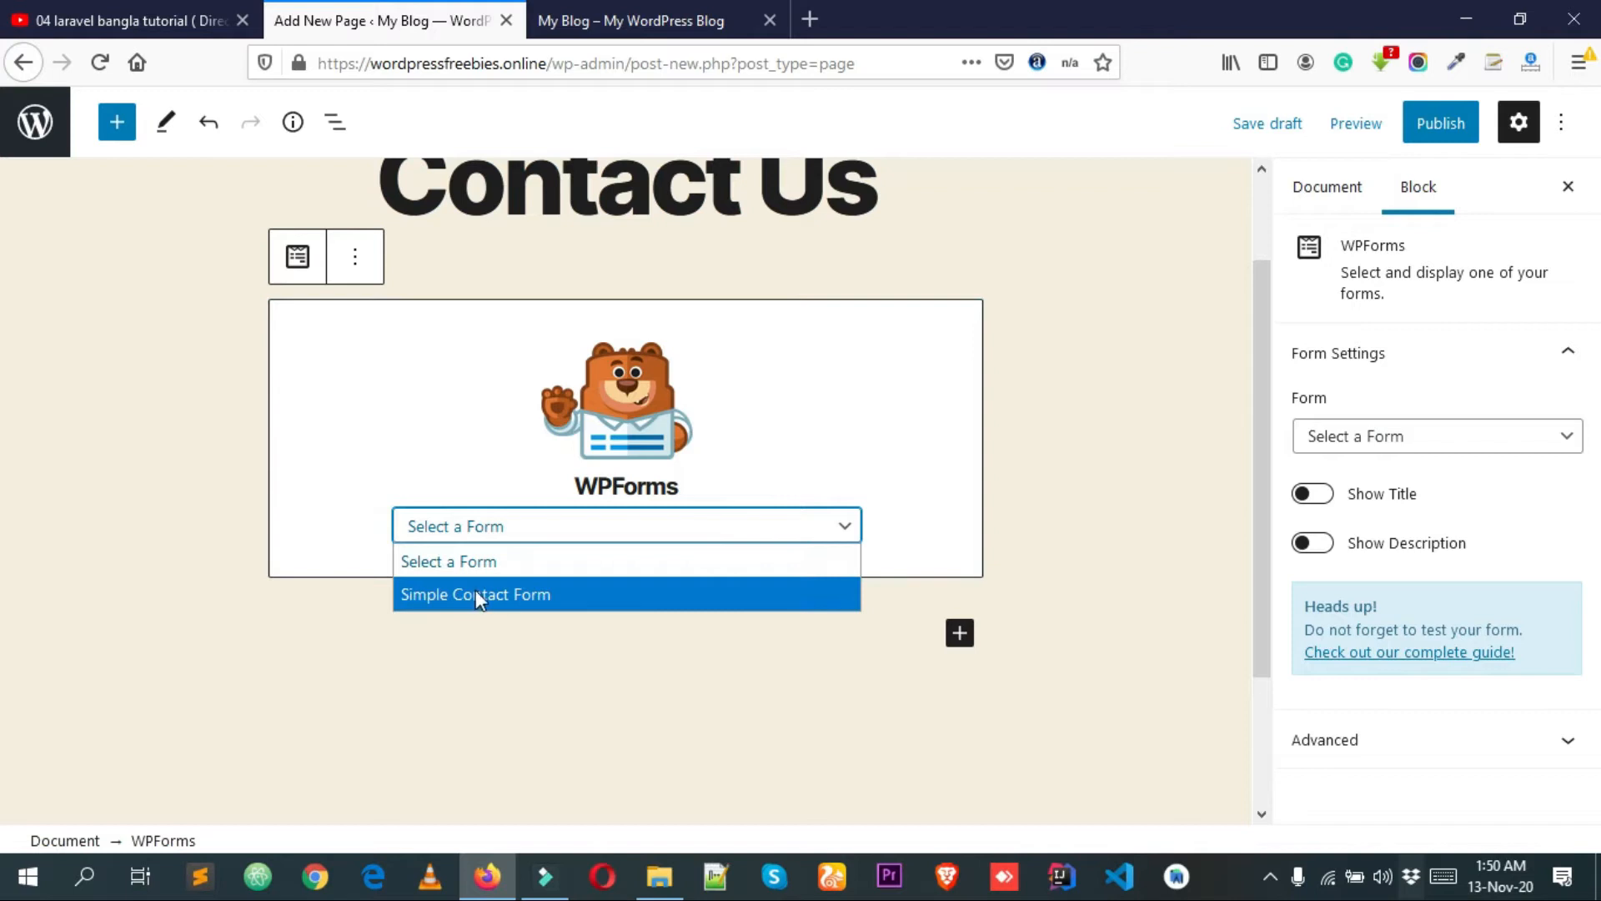
left_click(483, 594)
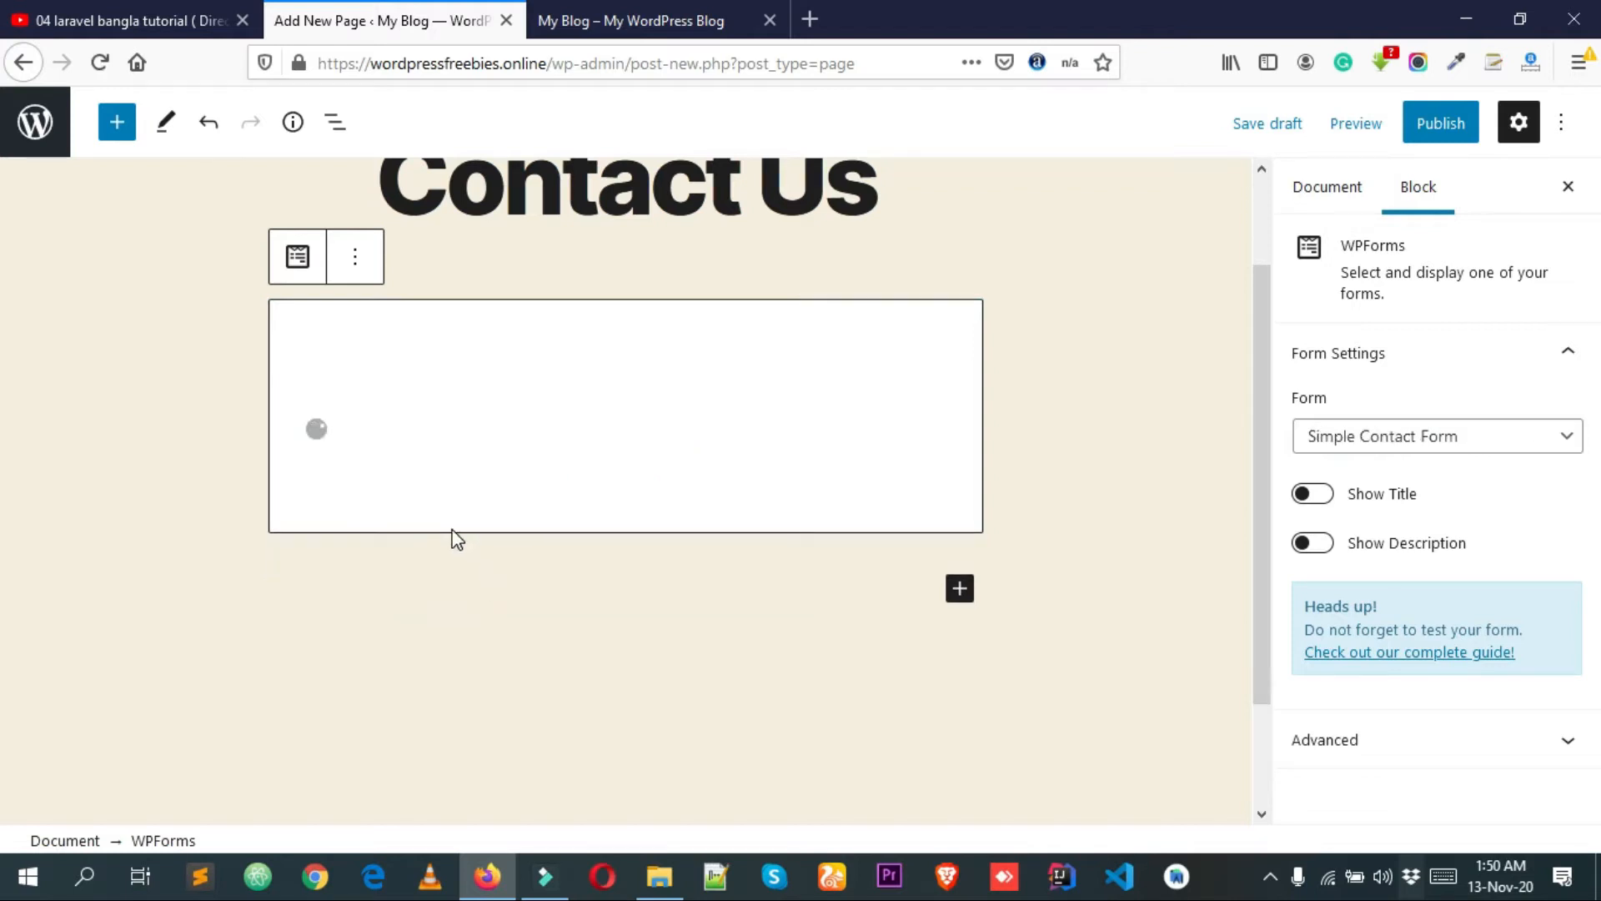
scroll(509, 500, "up", 2)
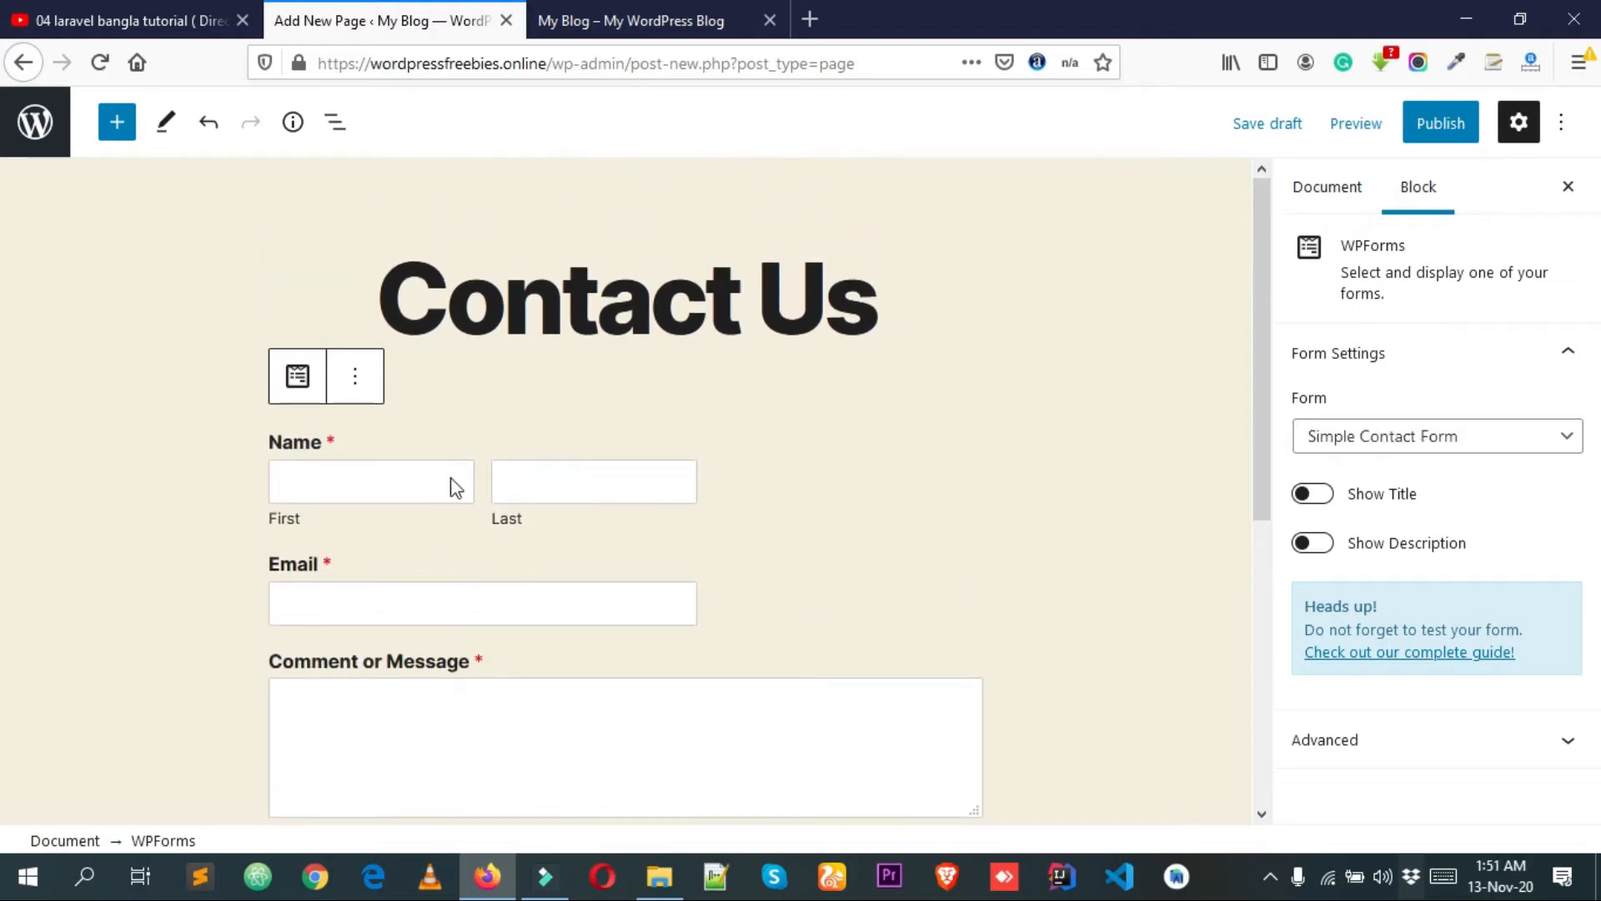
scroll(538, 513, "down", 2)
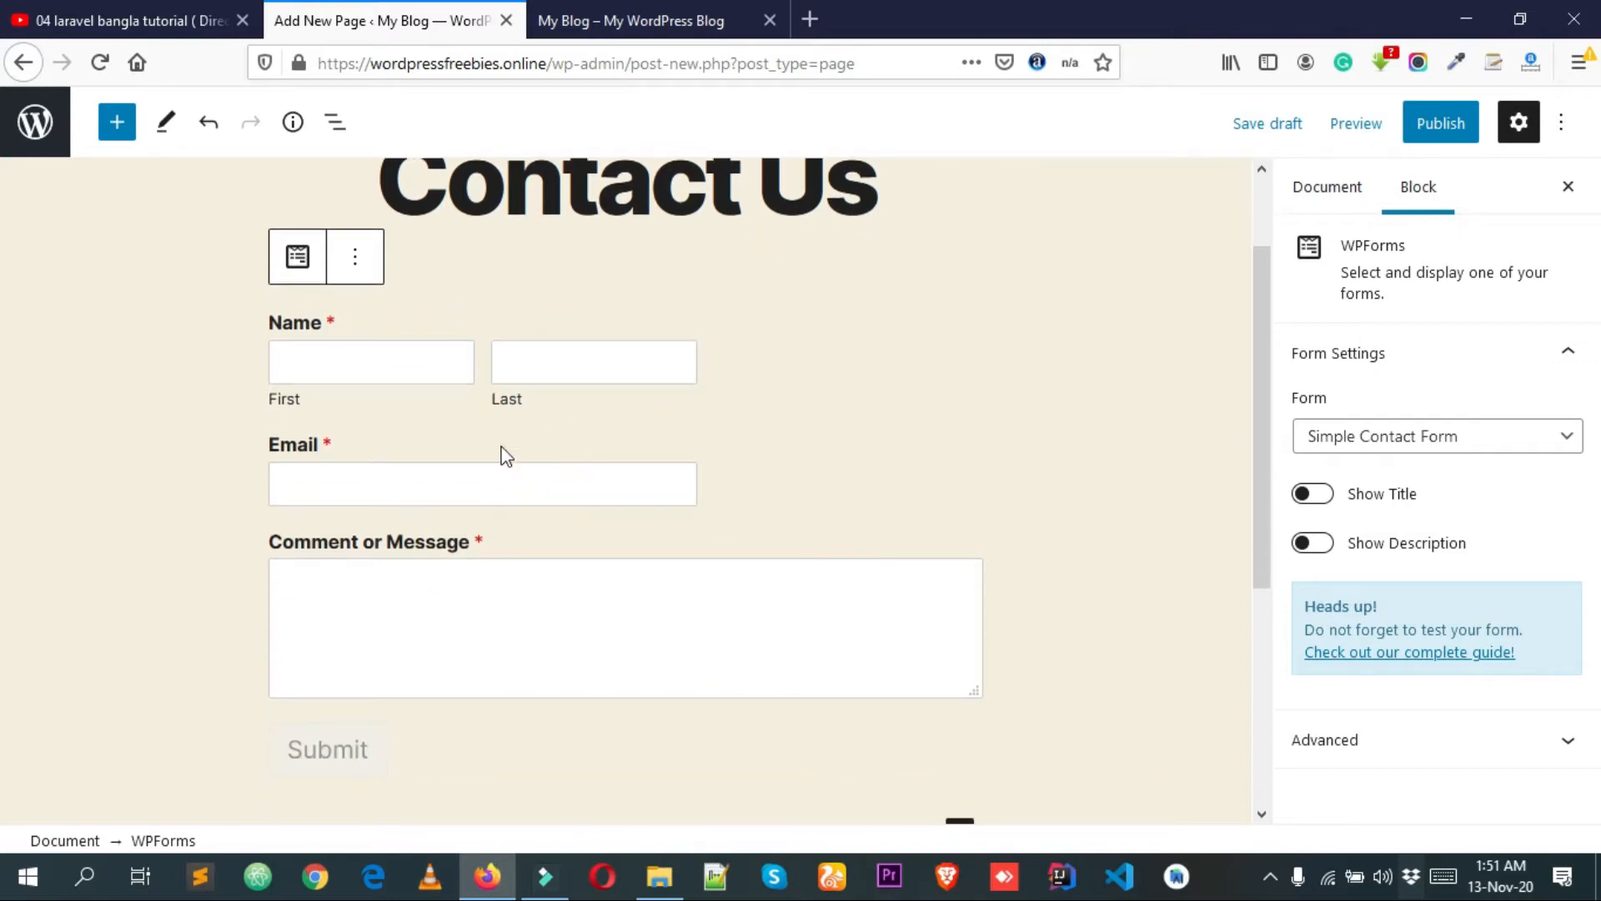
scroll(569, 503, "down", 2)
scroll(569, 504, "up", 2)
scroll(565, 504, "down", 3)
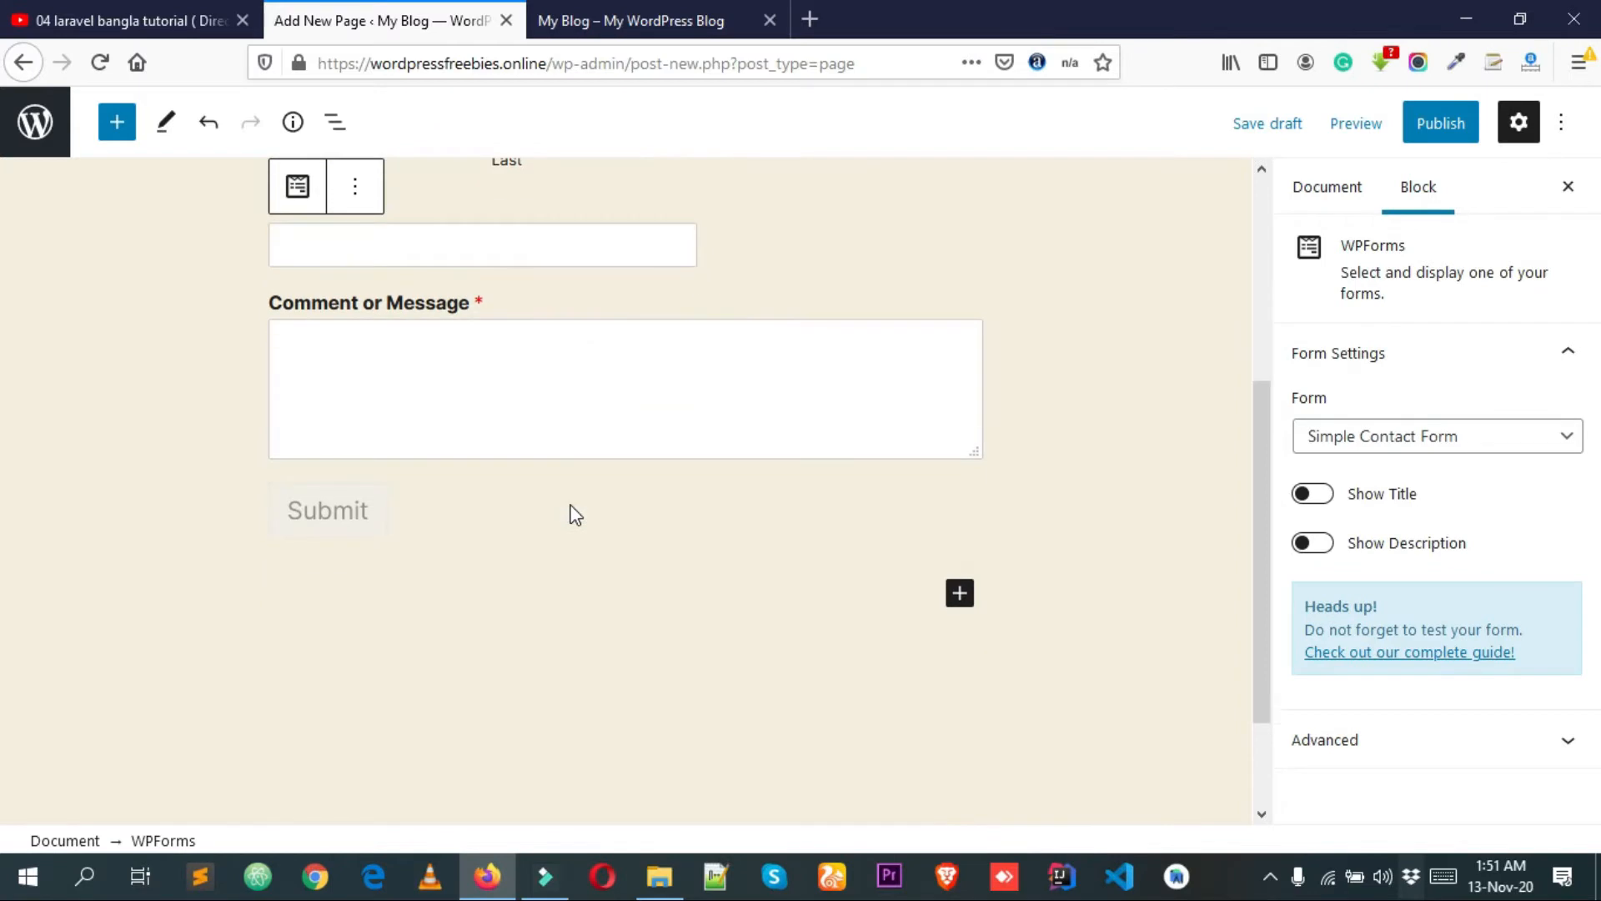
Add a Shortcode block below the form and paste the shortcode [wpforms id="8"] into it.
left_click(960, 595)
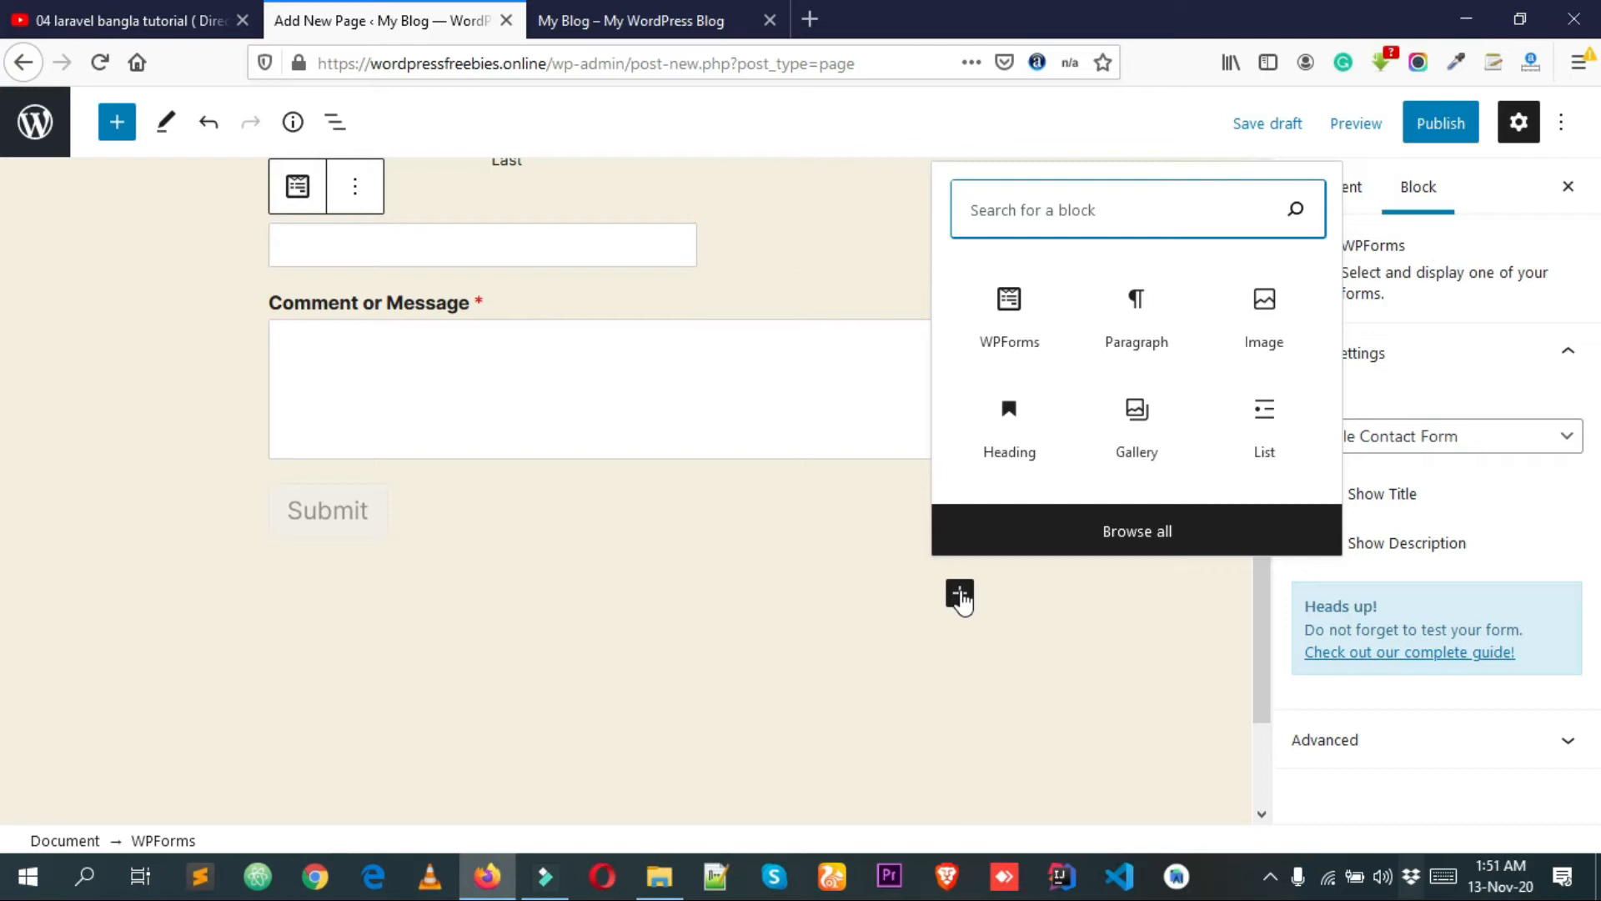
type("s")
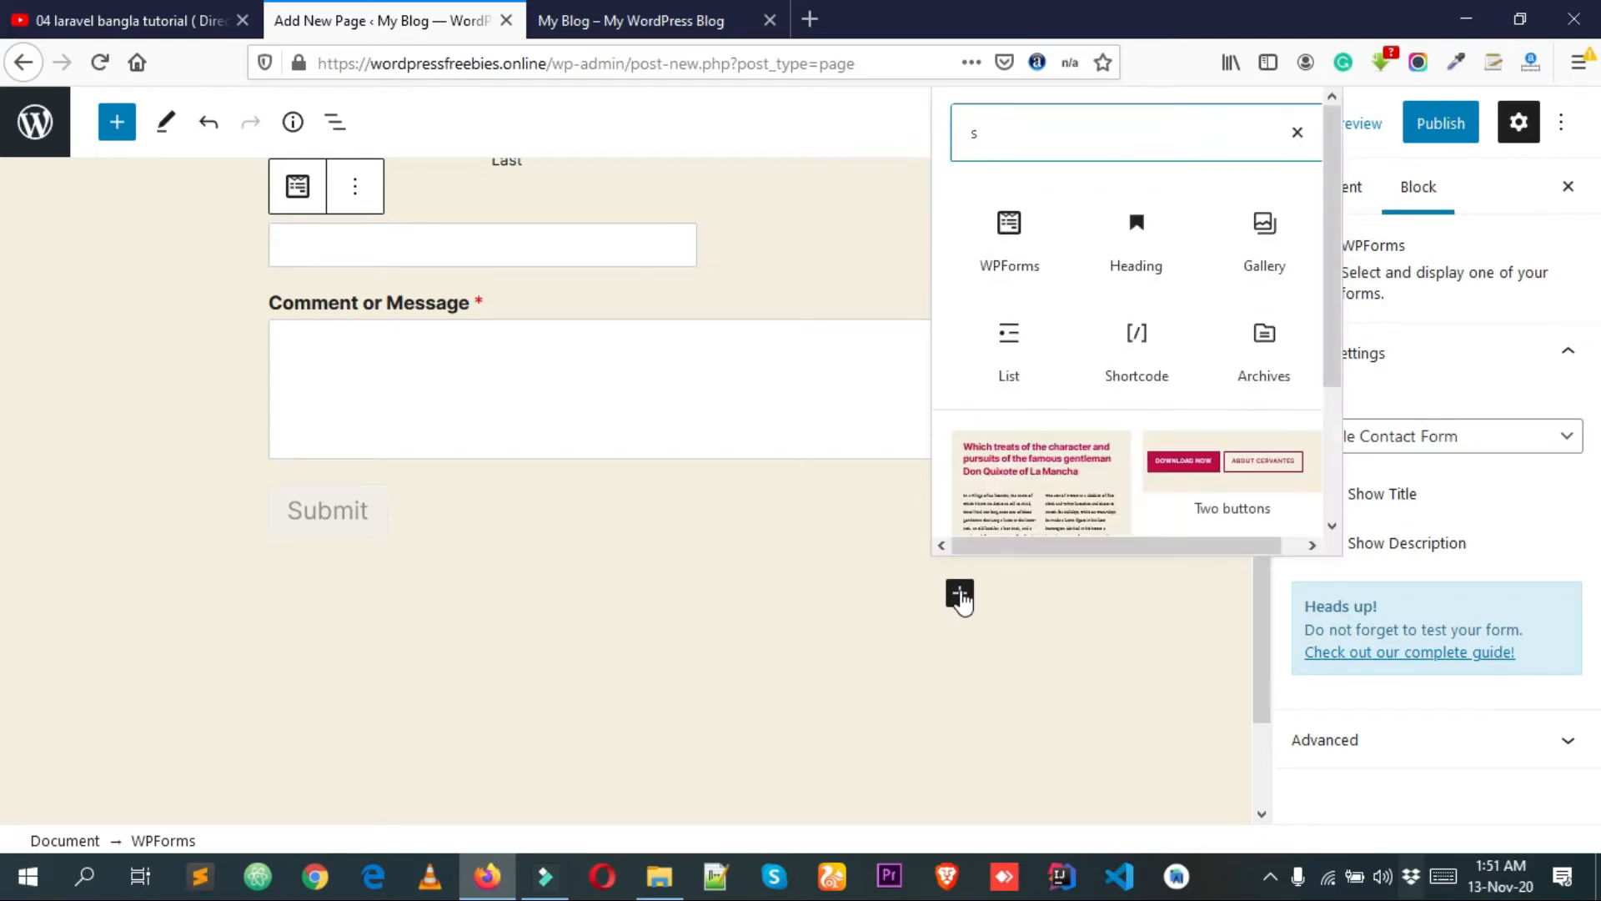
type("ho")
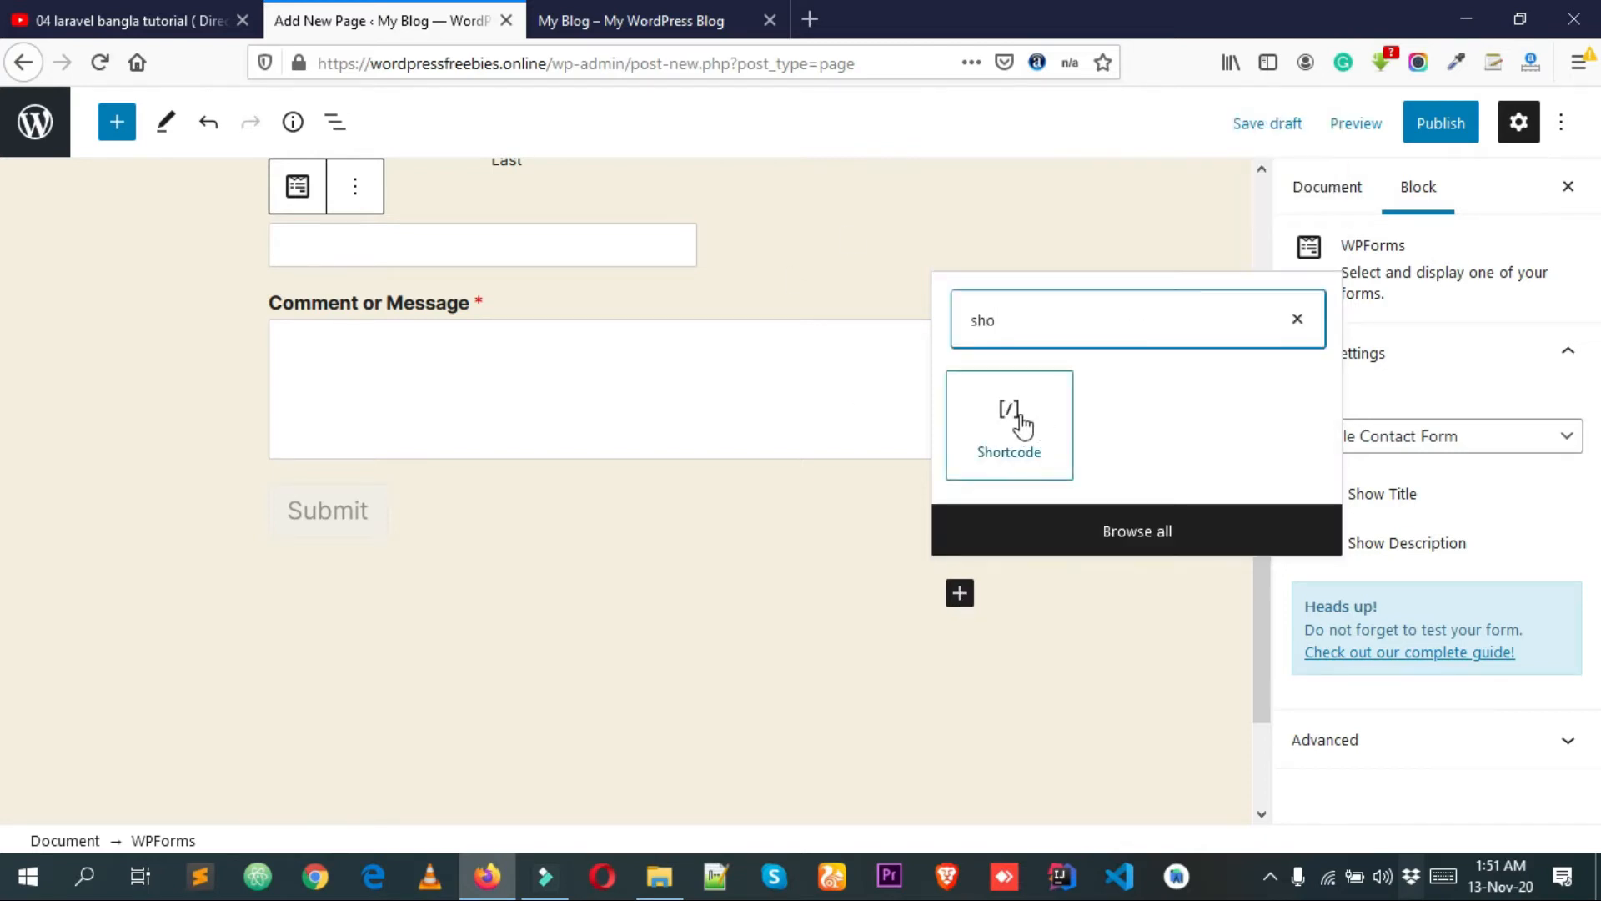
left_click(1021, 424)
key("ctrl+v")
left_click(449, 564)
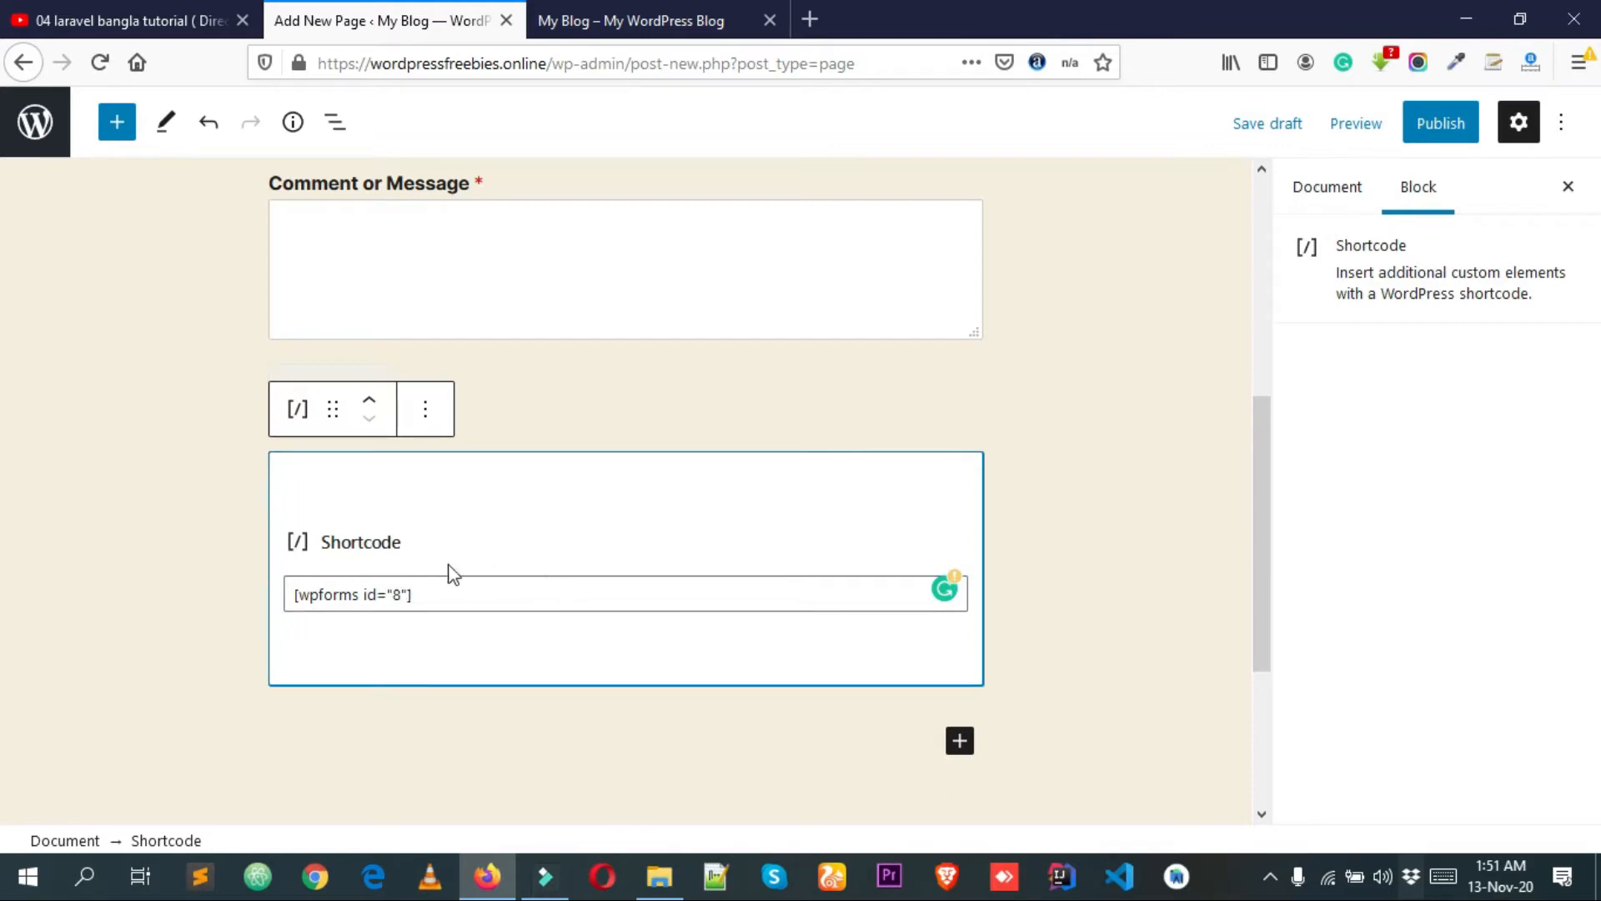
Publish the Contact Us page, confirming the pre-publish check.
scroll(507, 550, "up", 4)
scroll(504, 500, "down", 5)
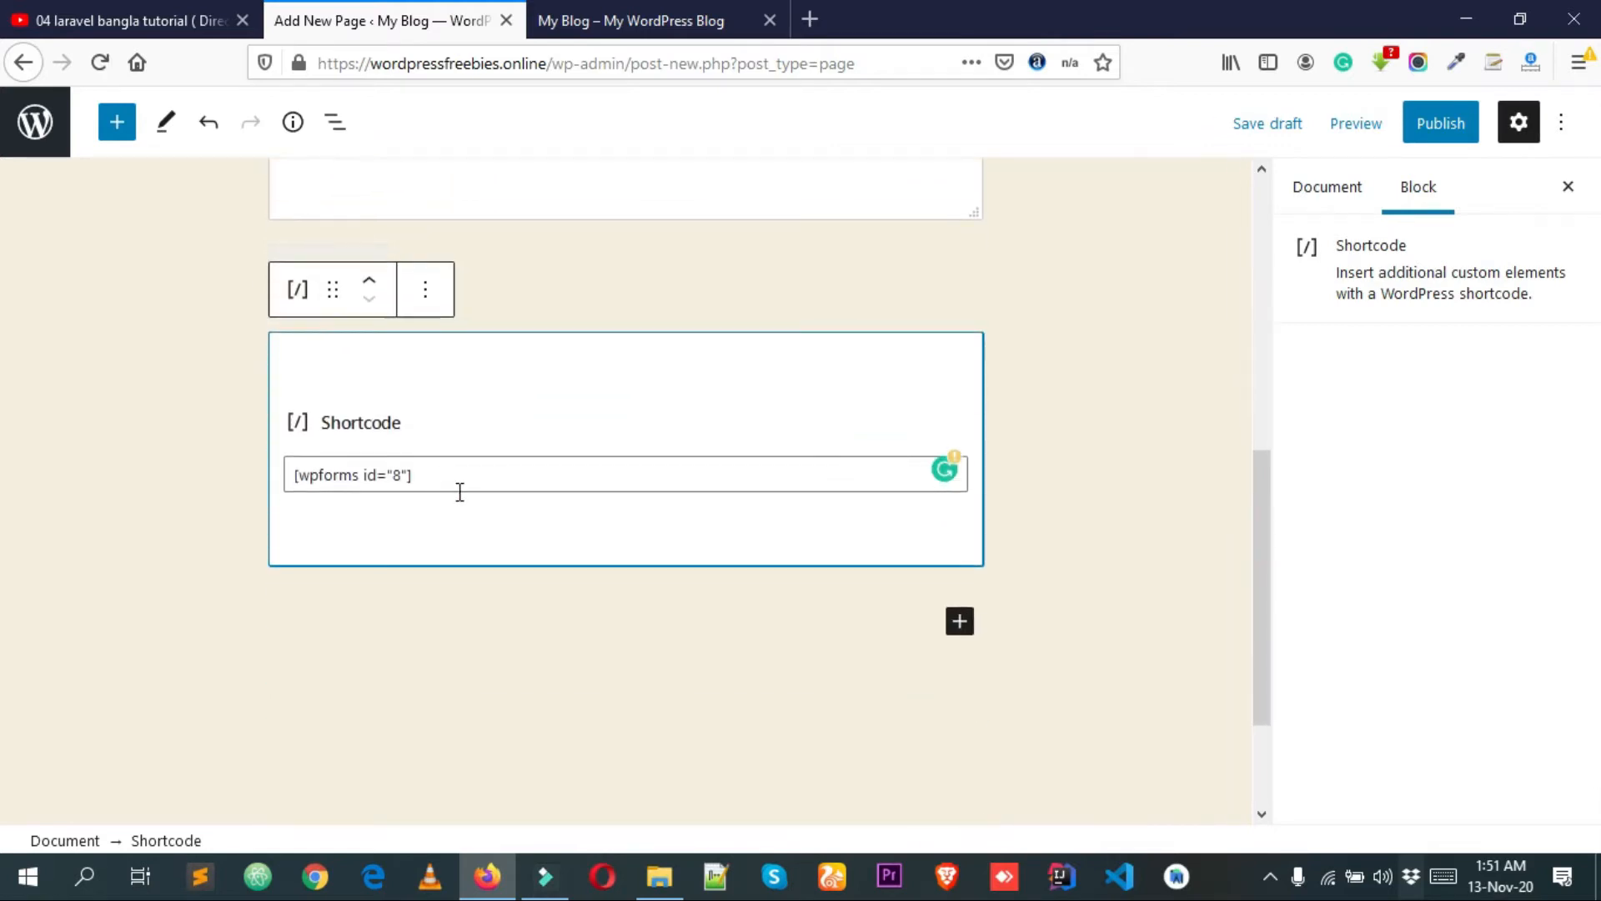
scroll(534, 510, "up", 2)
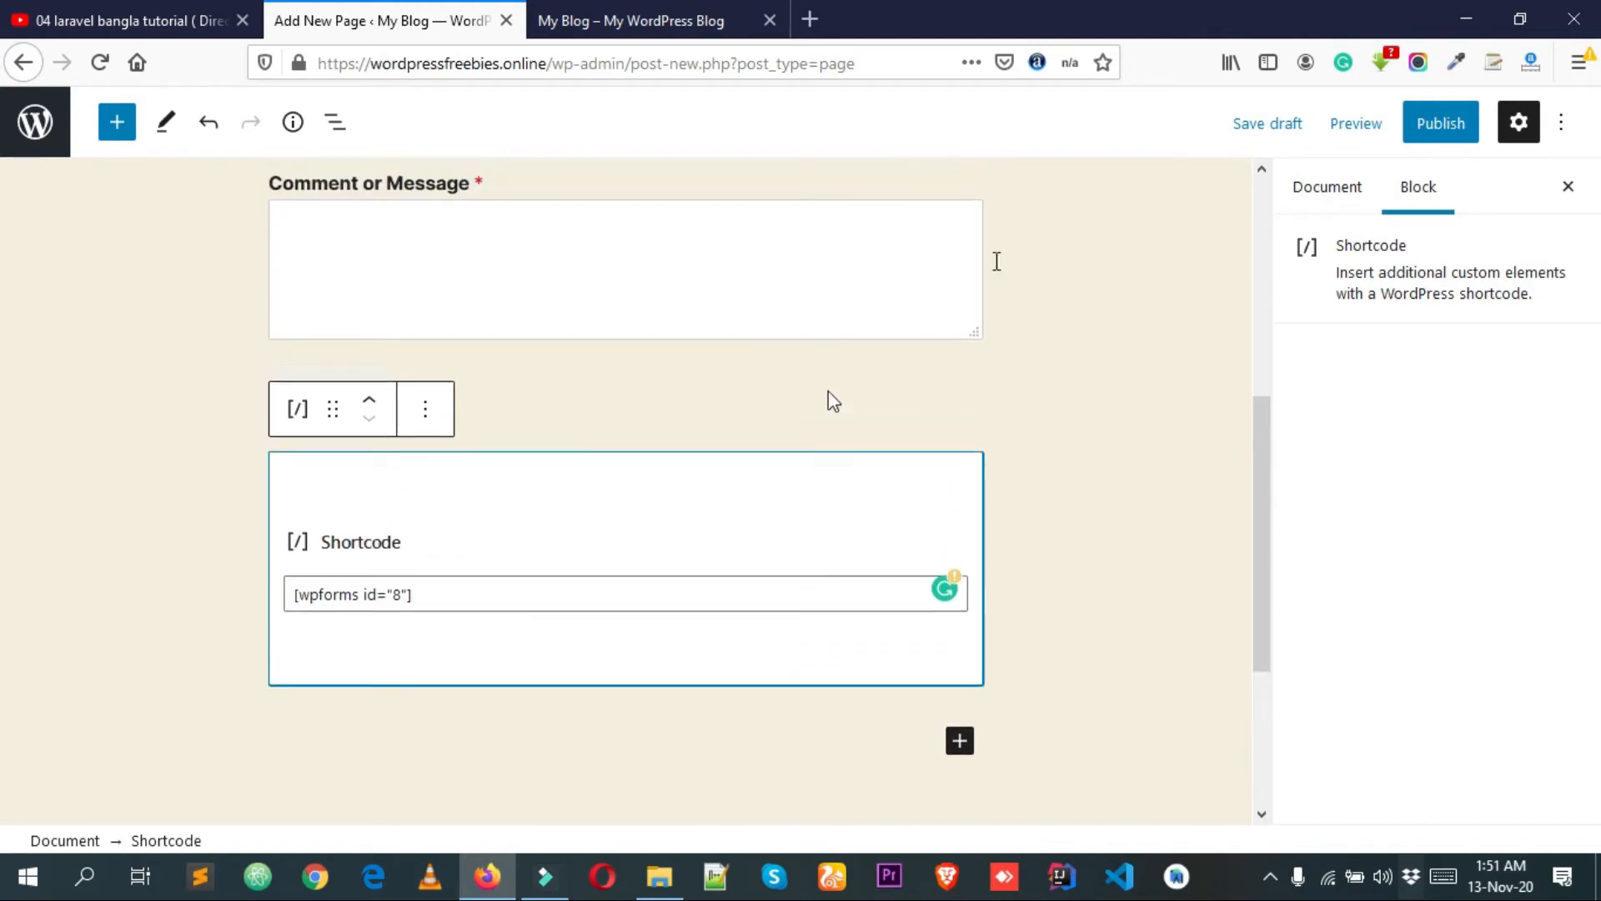
left_click(1436, 135)
left_click(1354, 125)
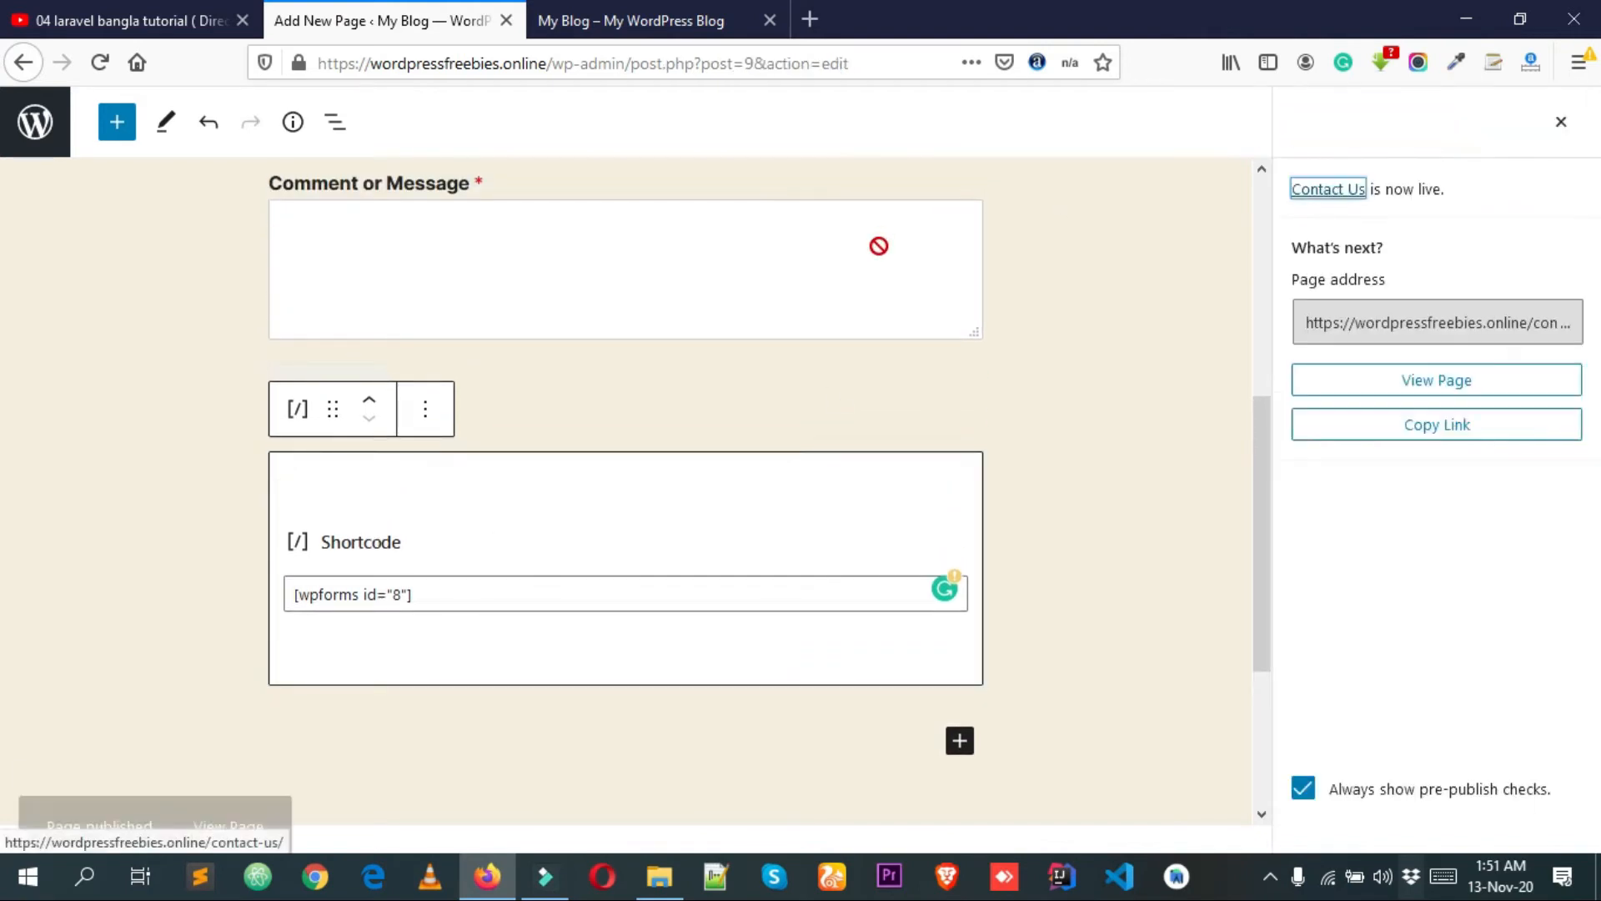
Open the published Contact Us page in a new browser tab and examine how the inserted forms display.
right_click(234, 786)
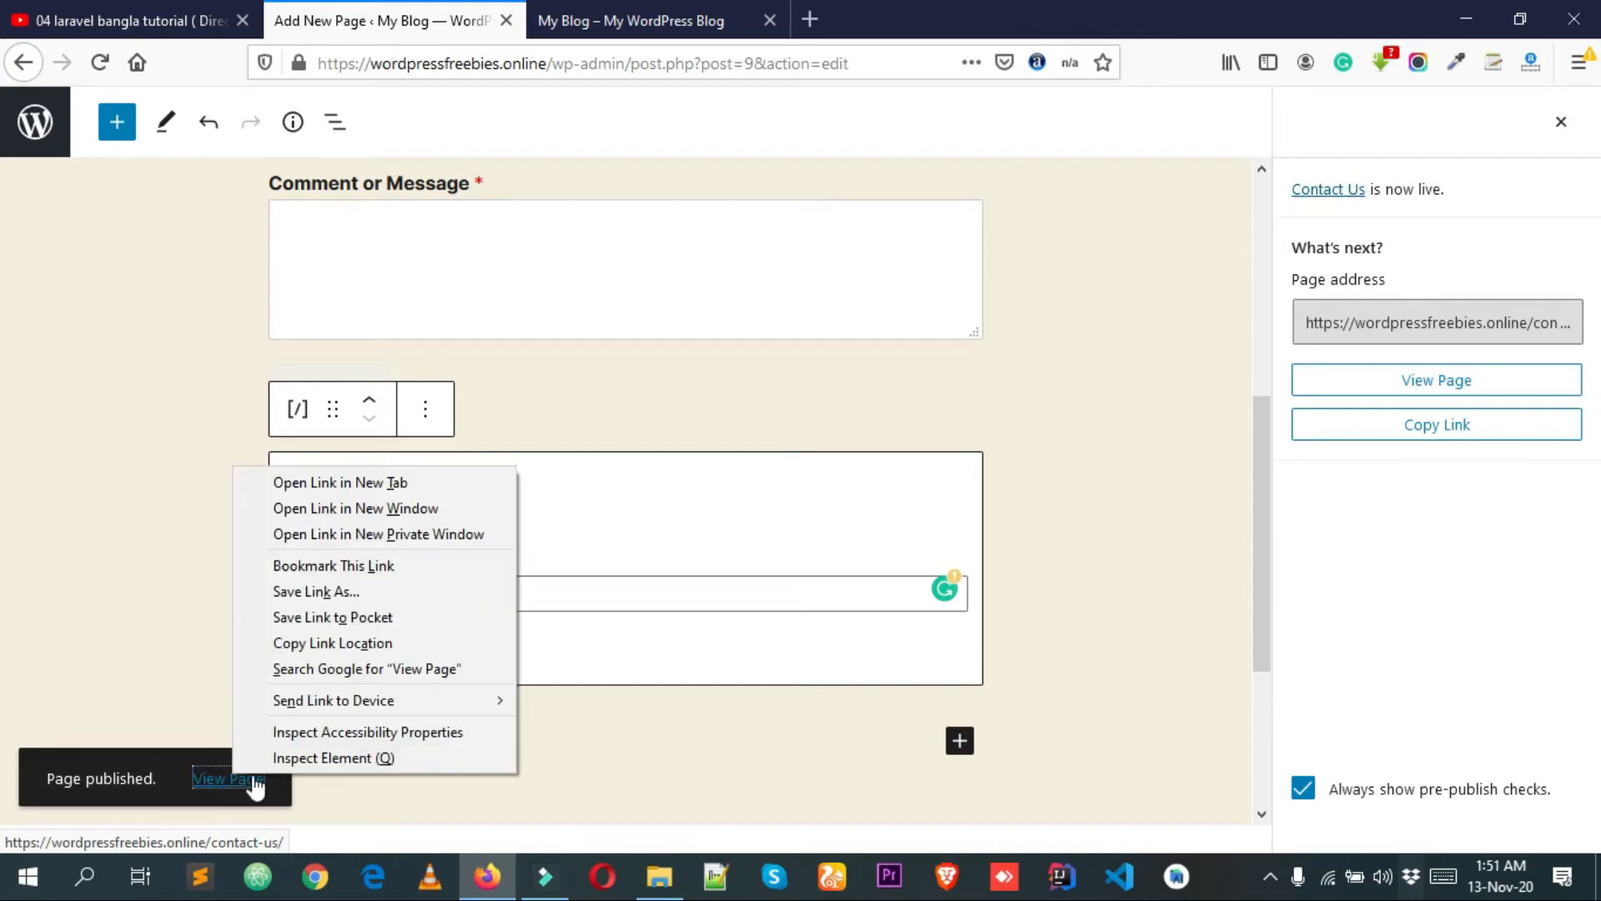
left_click(314, 479)
left_click(658, 4)
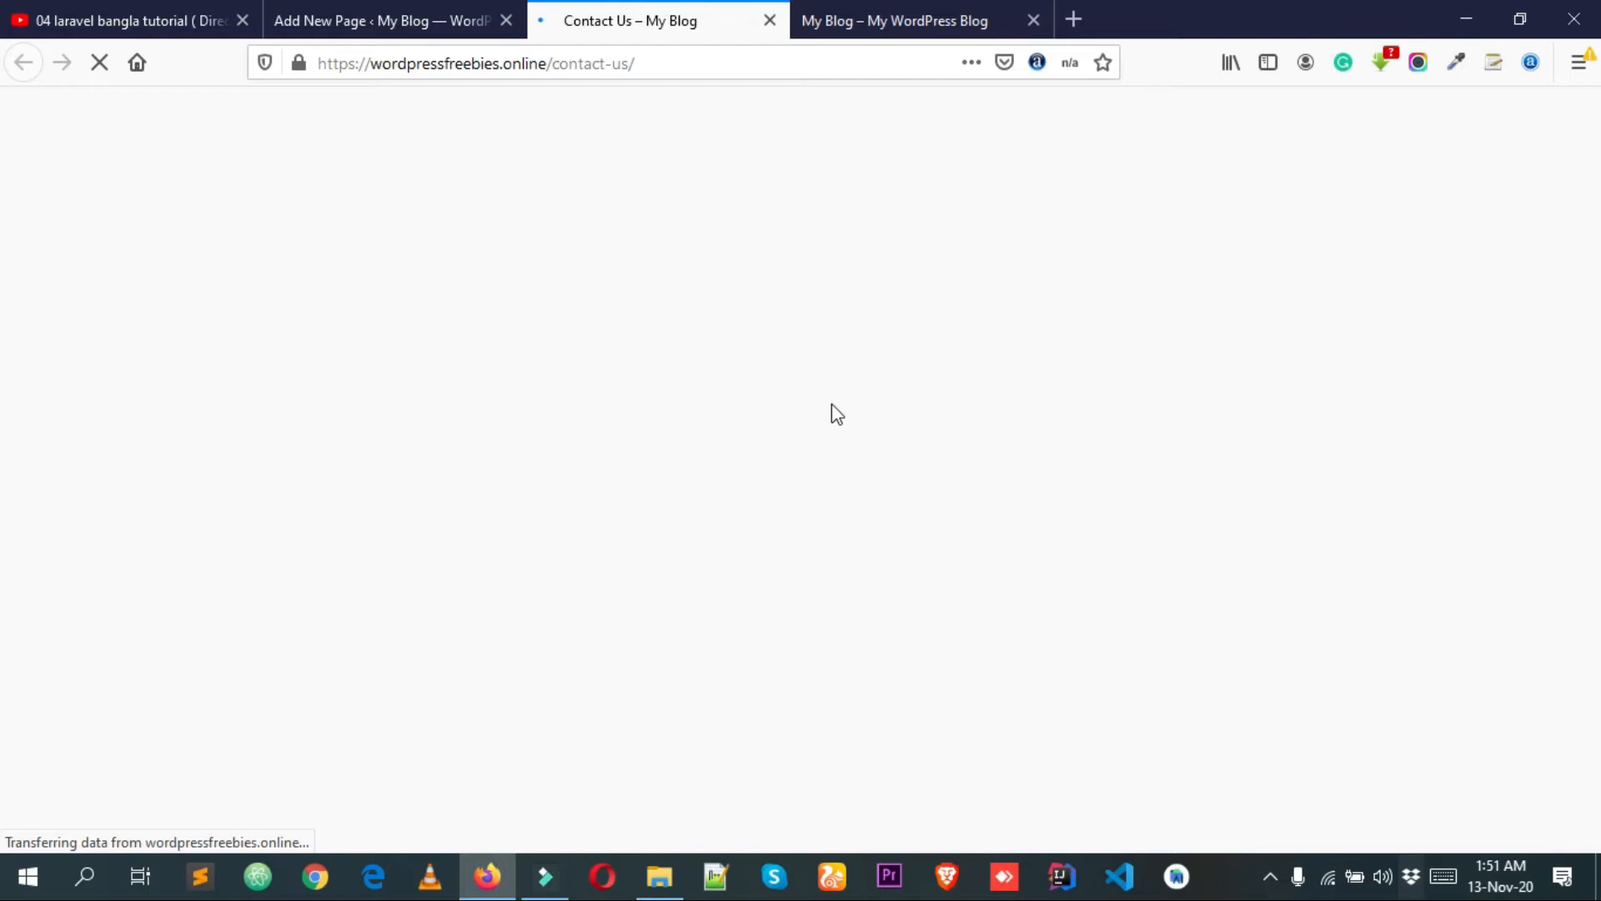
scroll(726, 501, "down", 10)
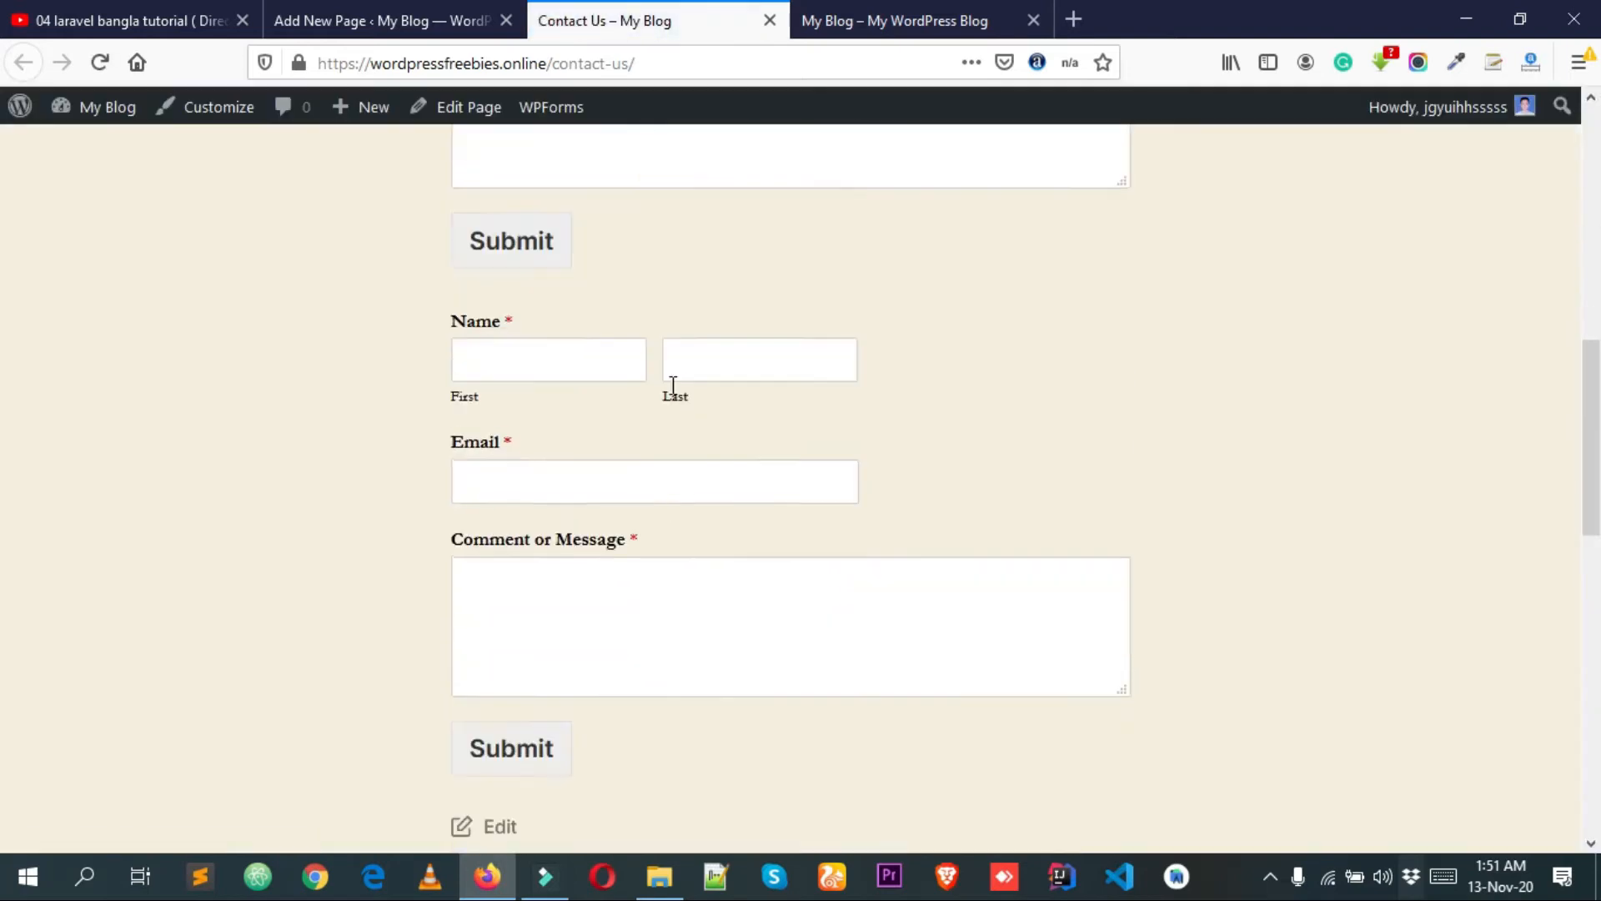
scroll(673, 388, "up", 10)
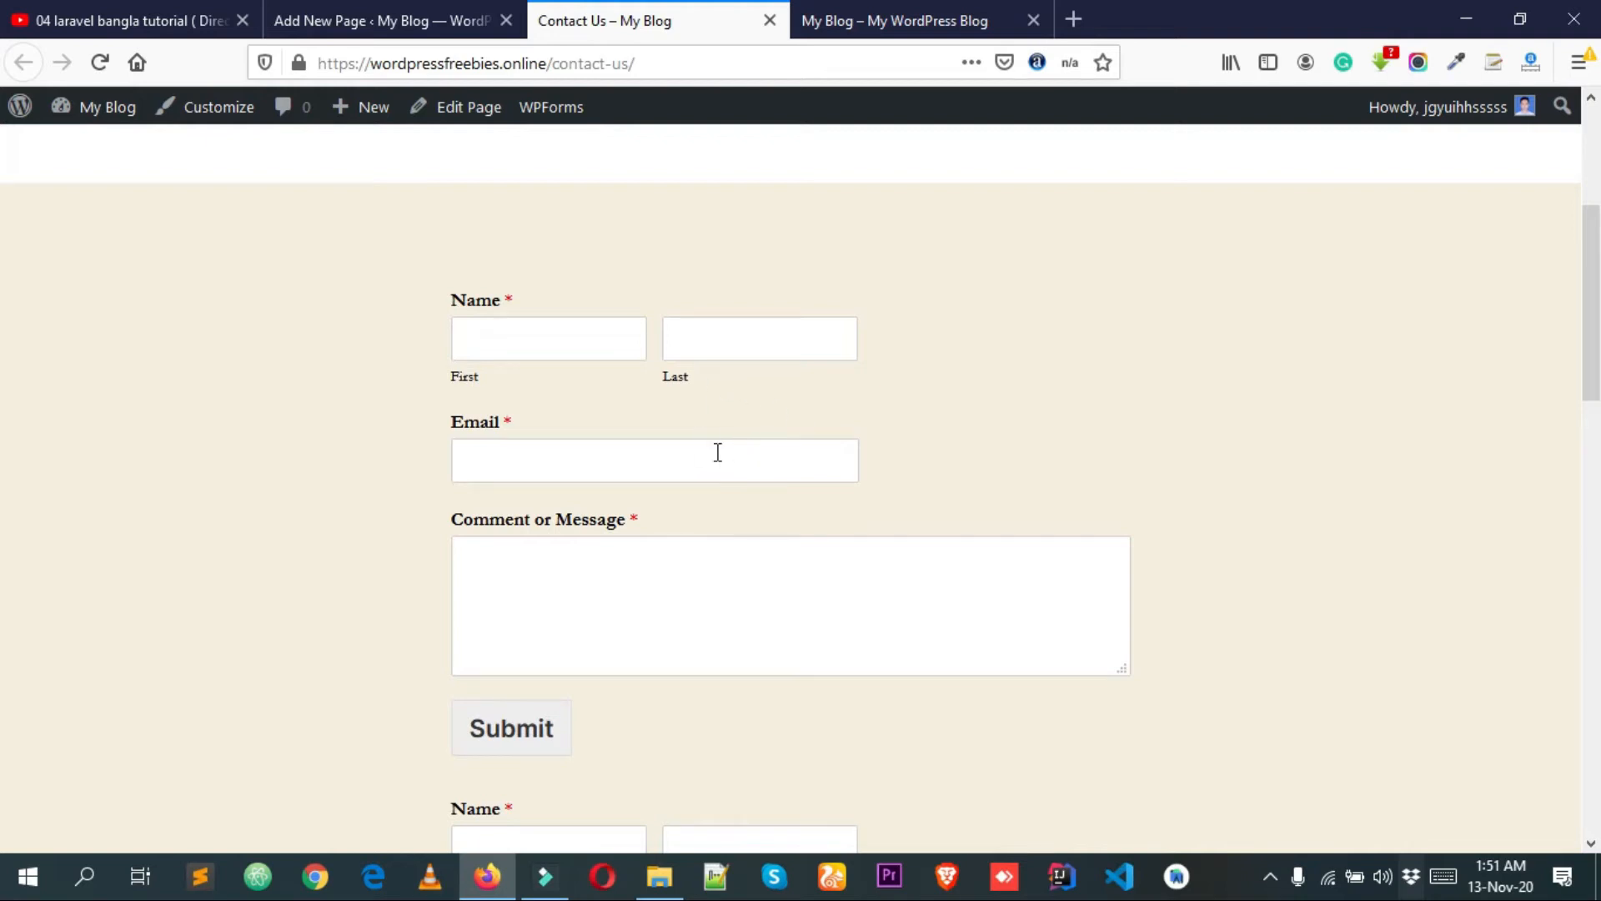
scroll(718, 452, "down", 3)
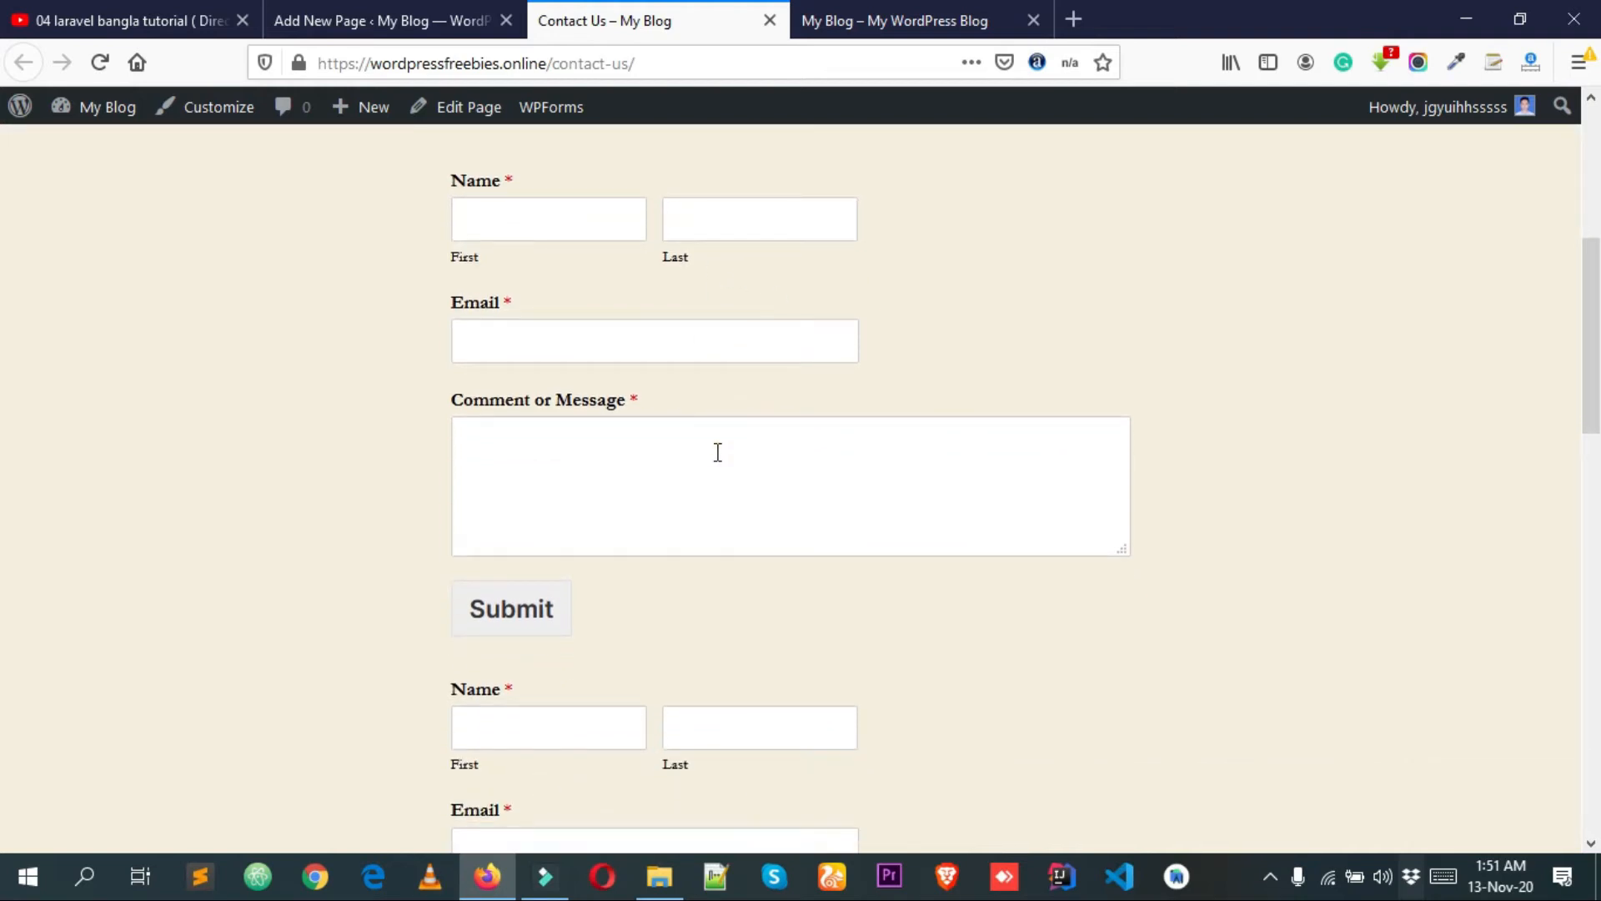
scroll(706, 460, "down", 6)
Remove the WPForms block from the Contact Us page, keeping only the Shortcode block, and update the page.
left_click(346, 18)
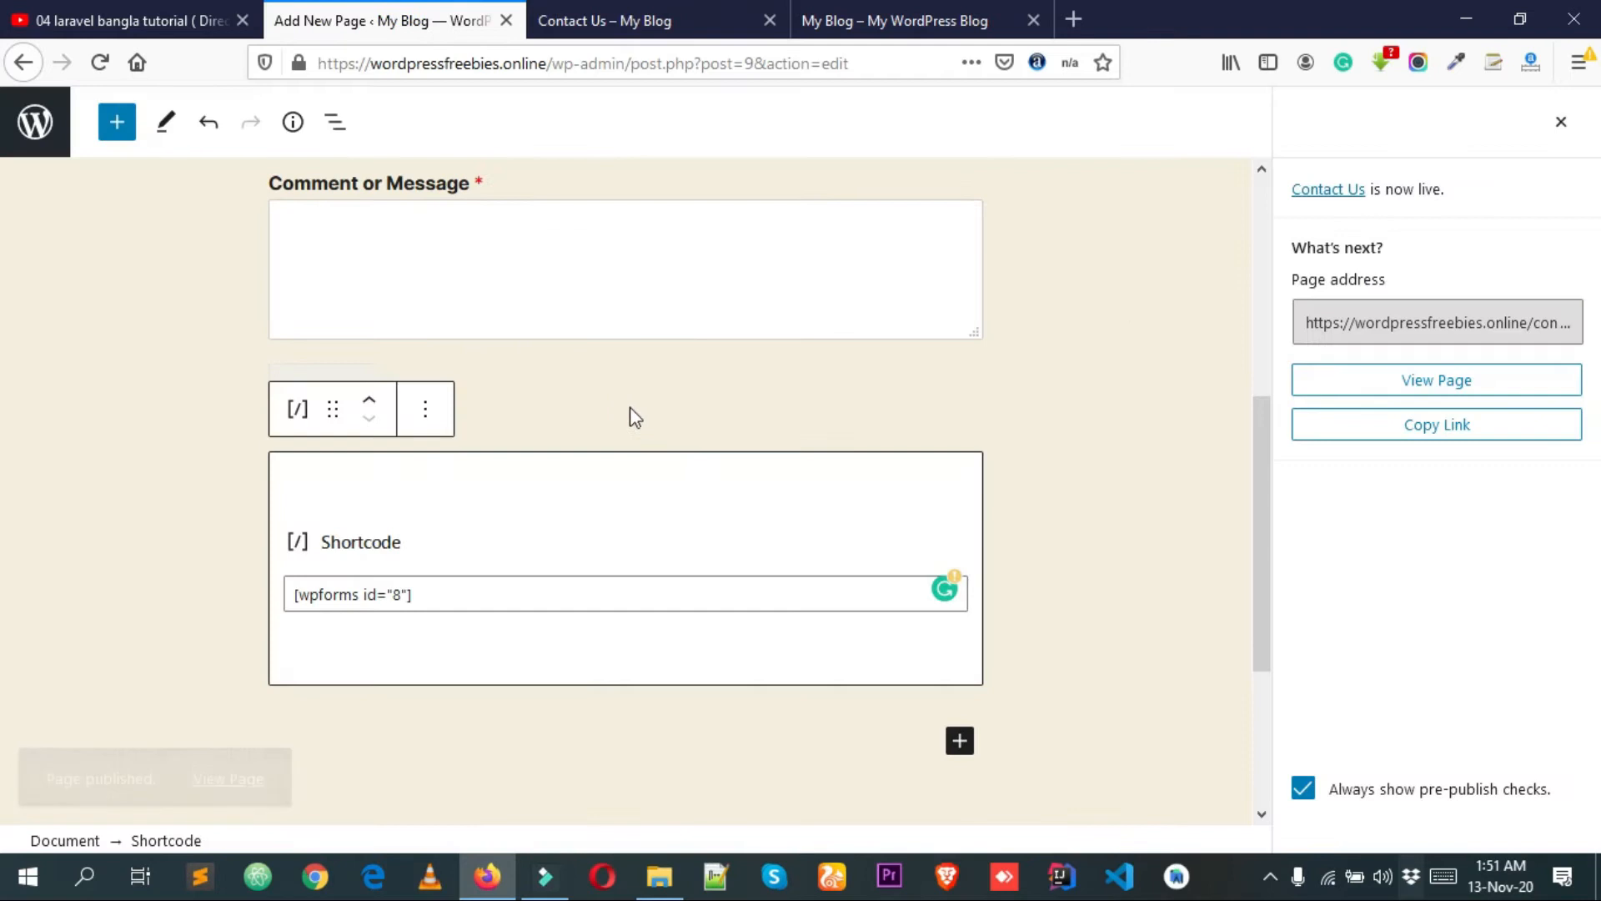
scroll(629, 414, "down", 5)
scroll(548, 382, "up", 15)
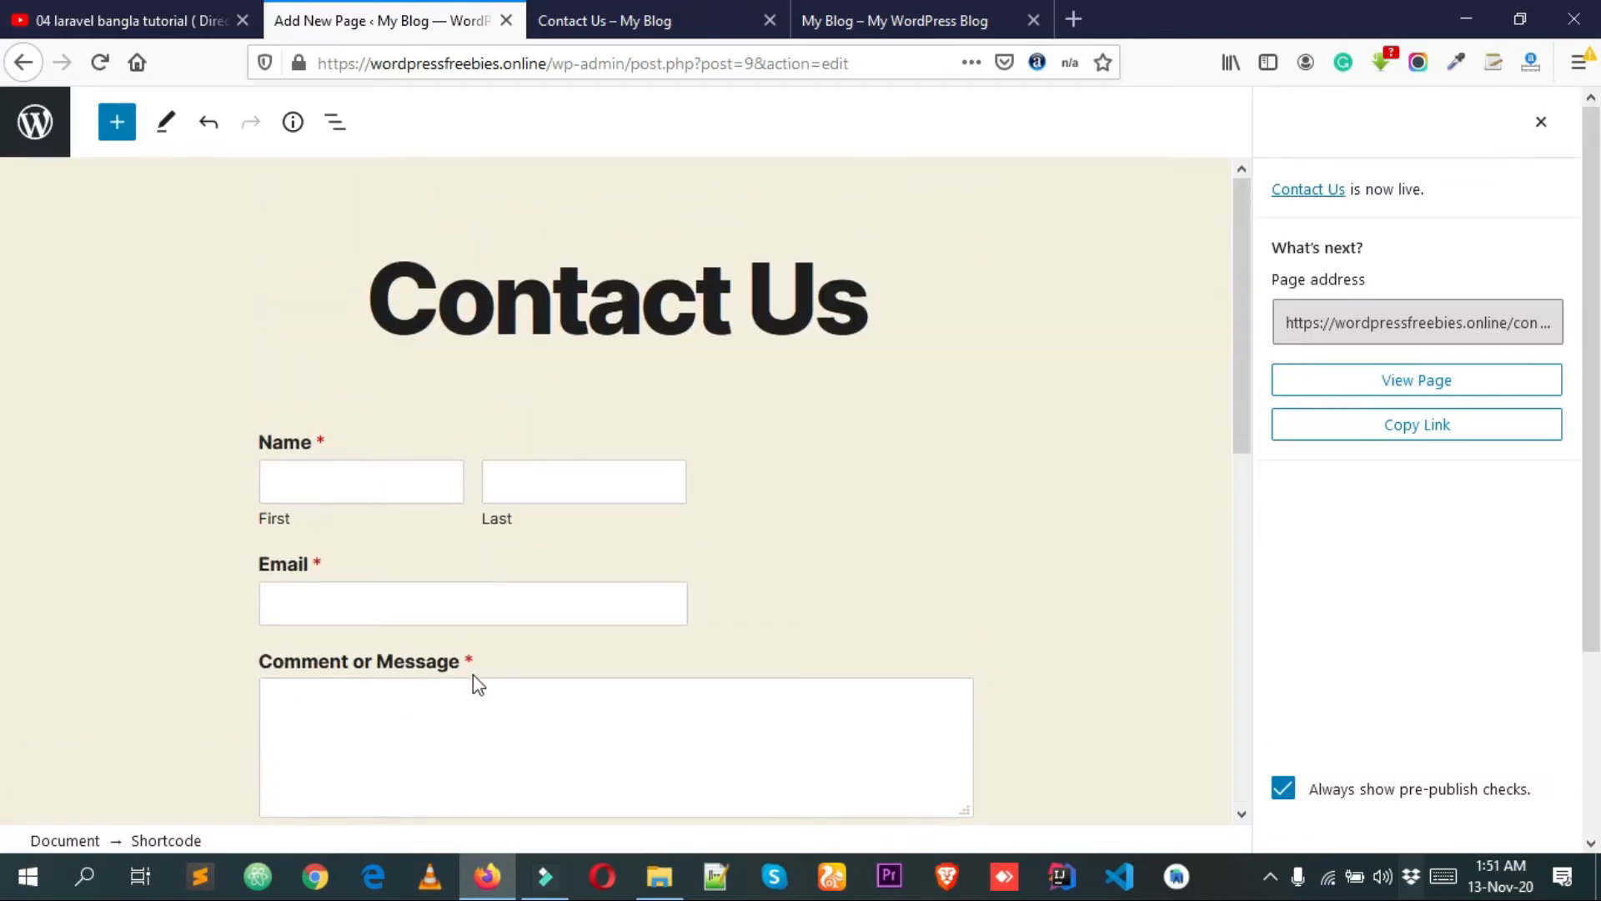
scroll(473, 674, "down", 12)
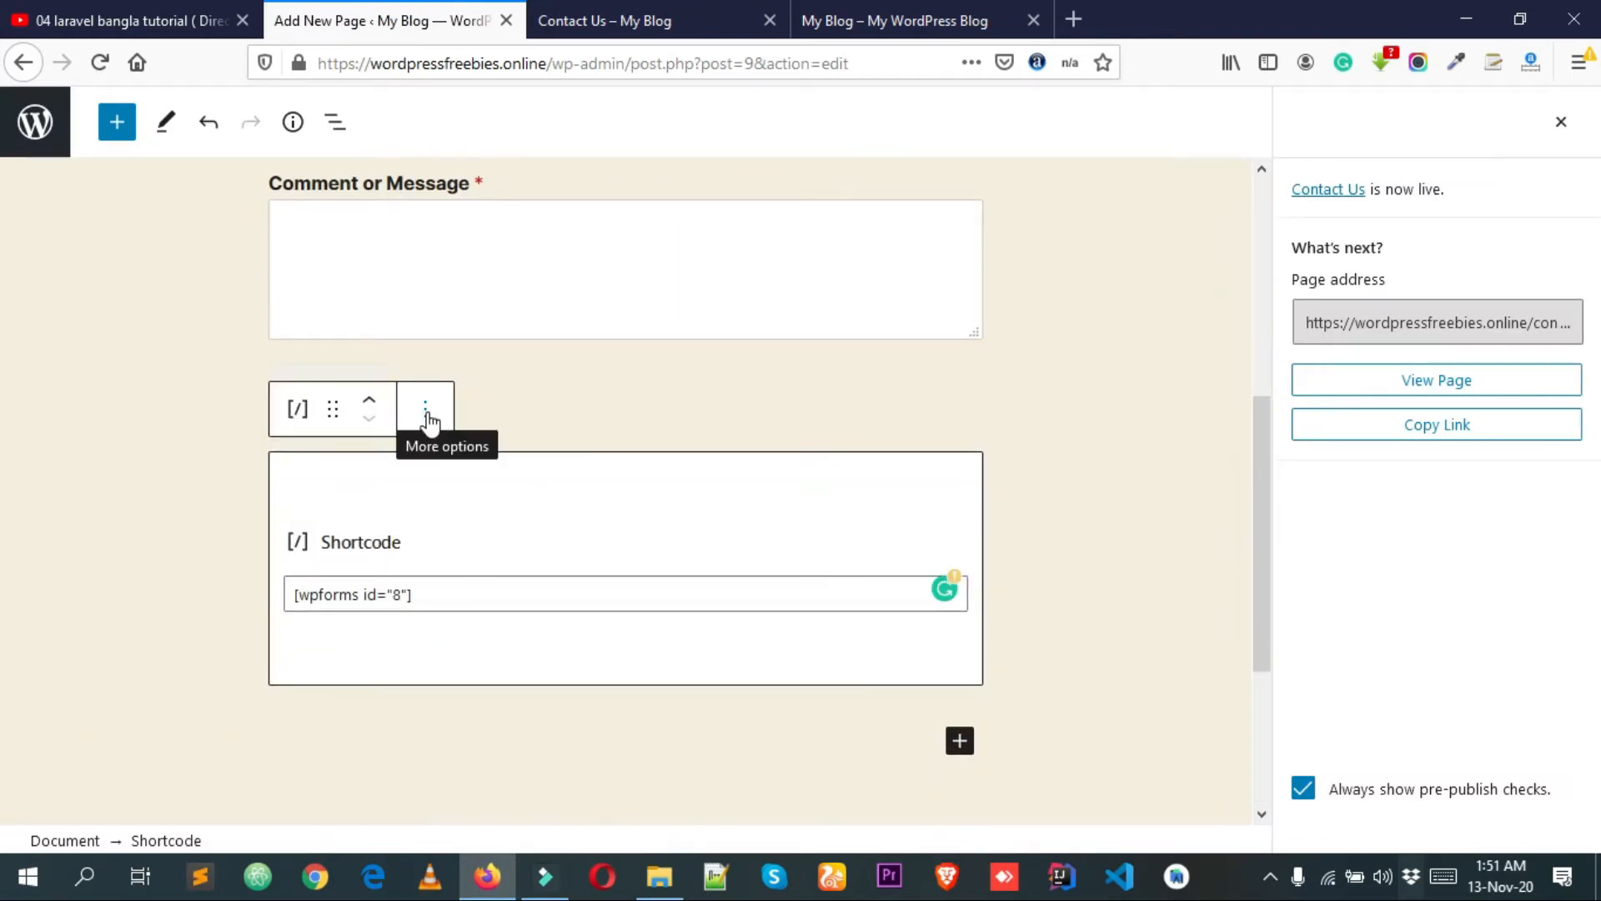
scroll(757, 543, "up", 10)
left_click(932, 537)
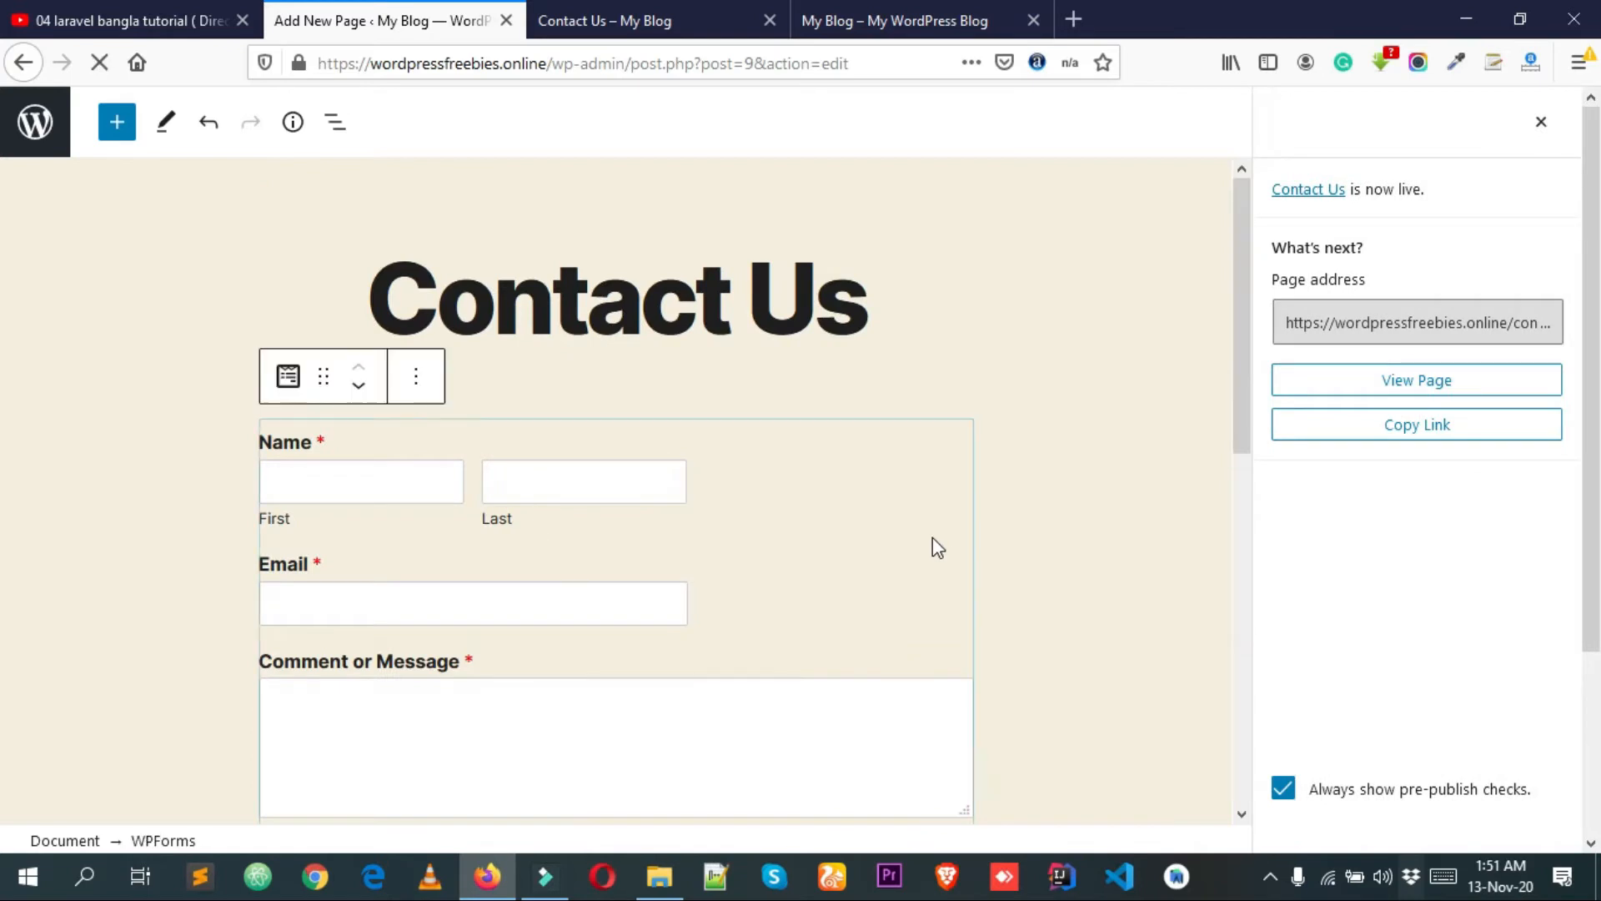
left_click(431, 391)
scroll(468, 684, "down", 2)
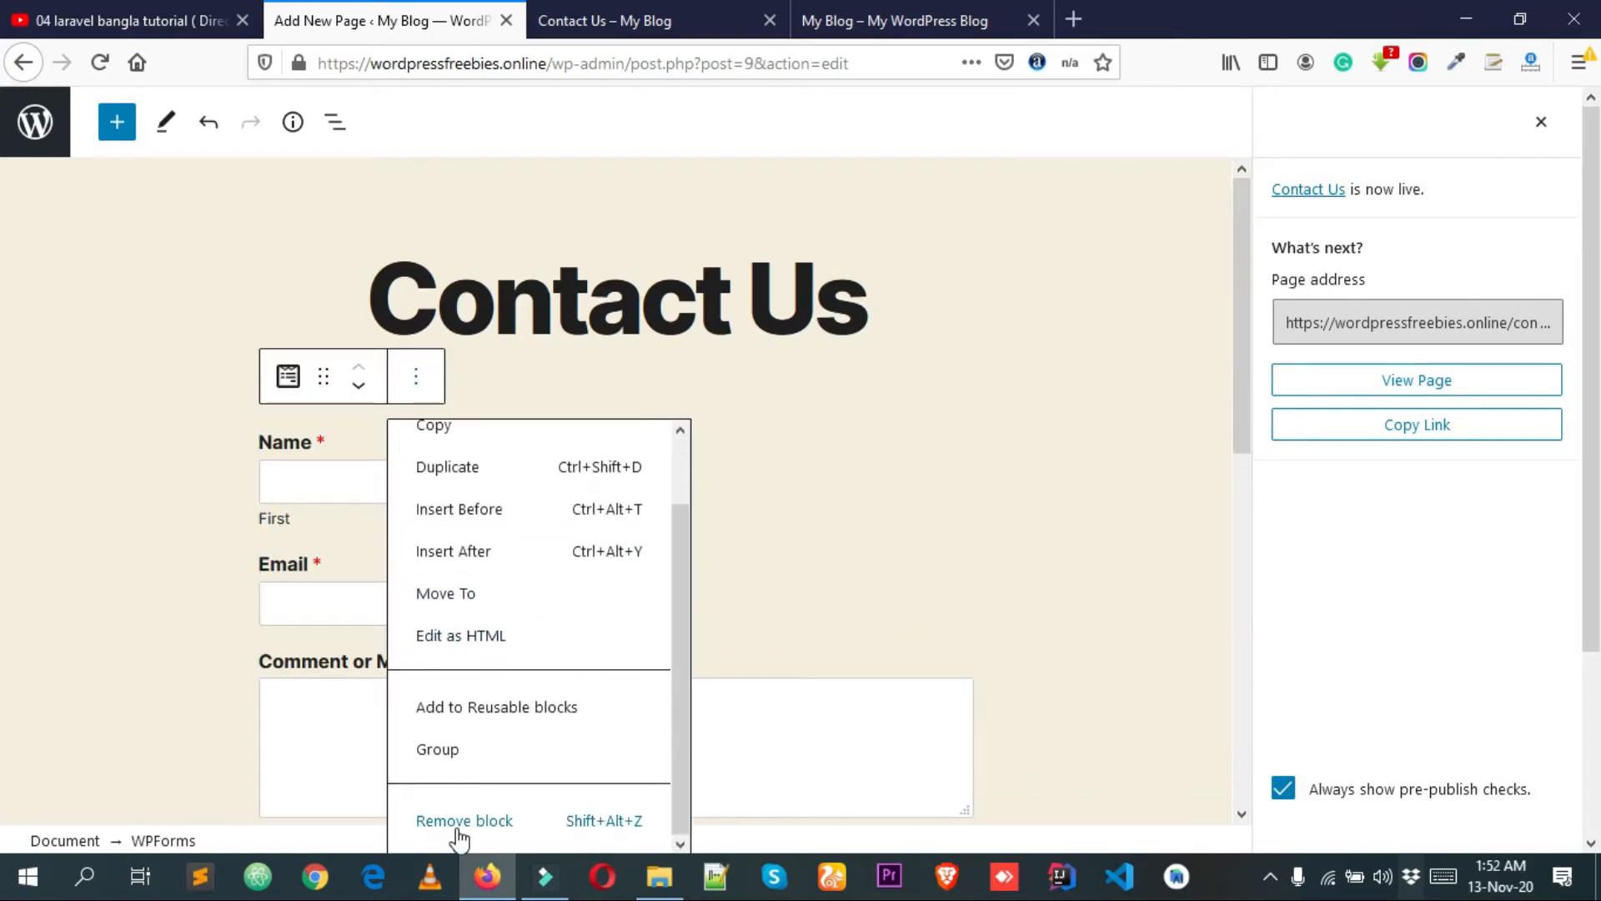
key("shift+alt+z")
scroll(451, 562, "down", 2)
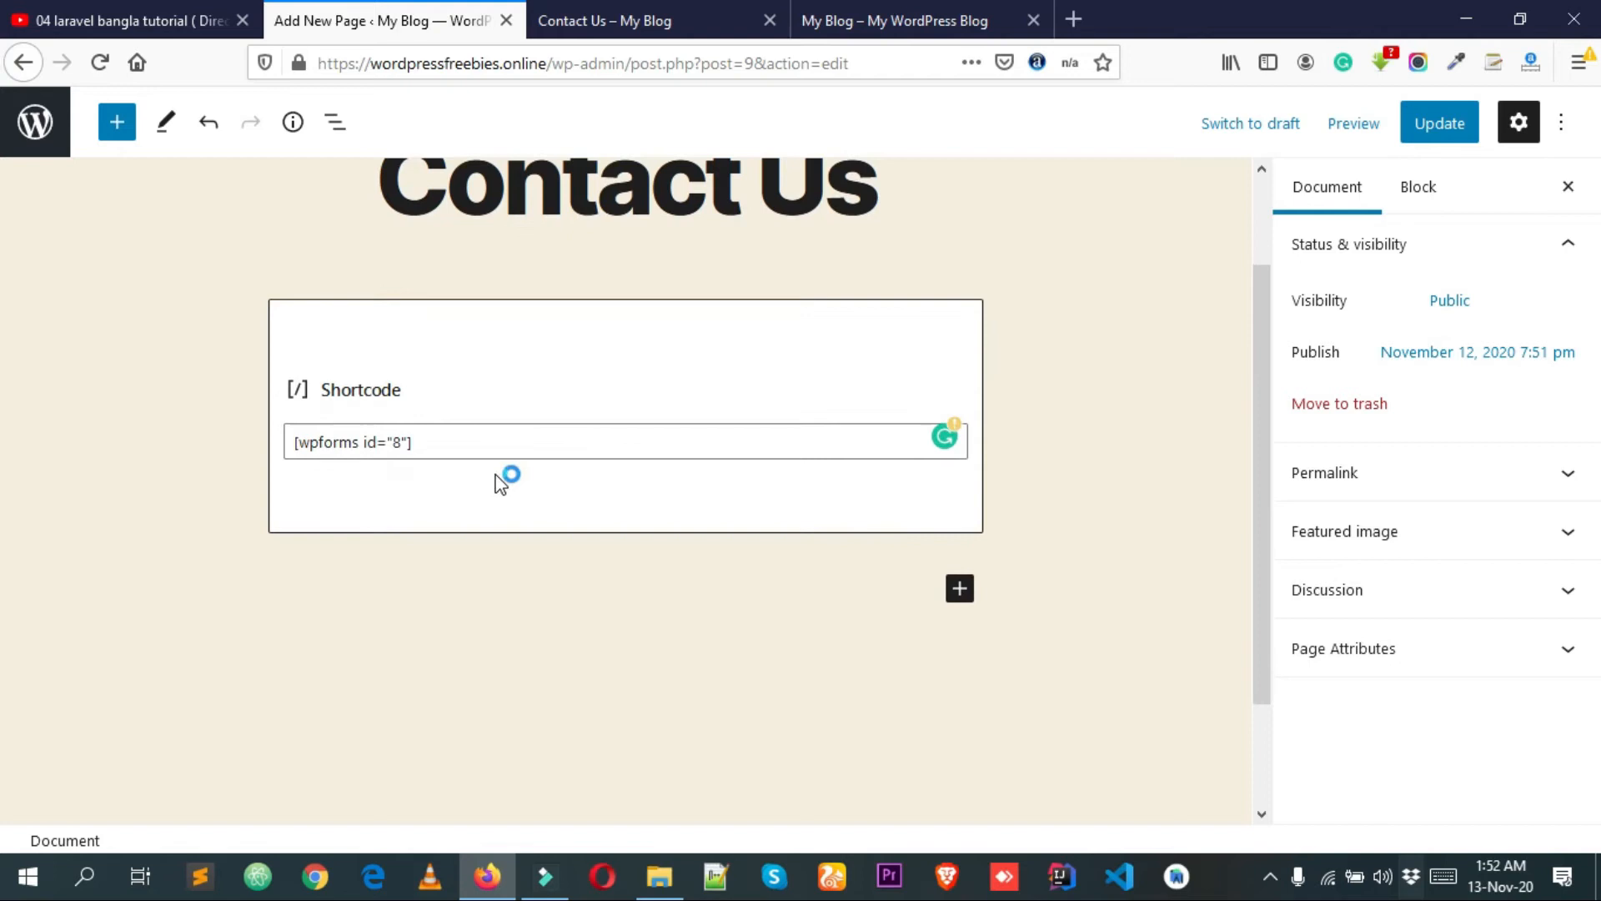
scroll(584, 417, "up", 3)
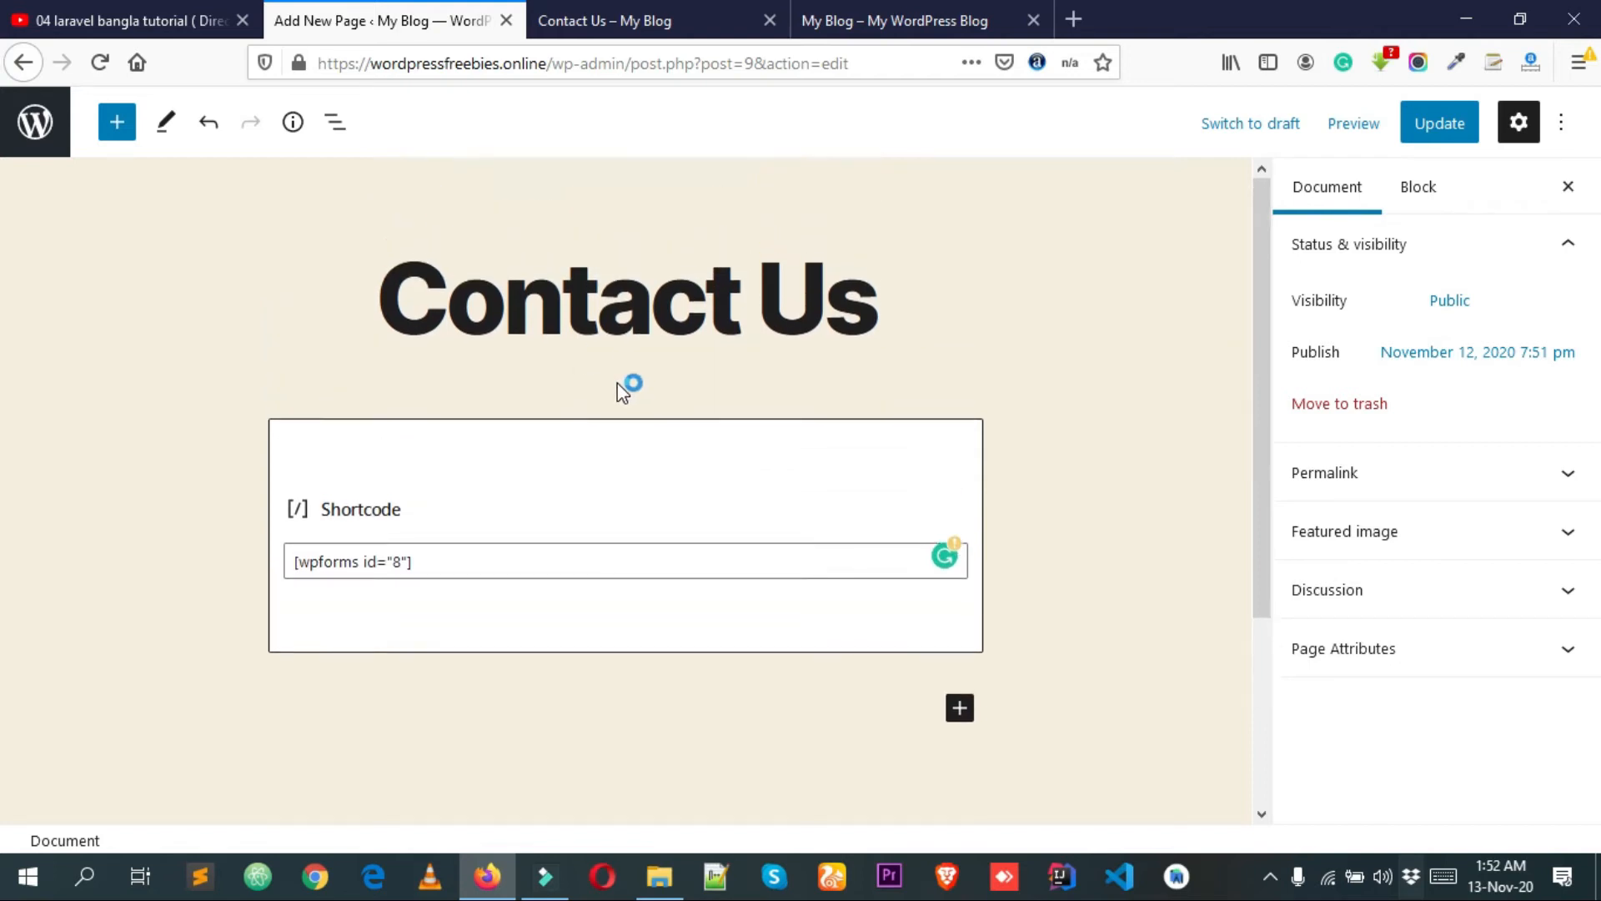
left_click(1444, 127)
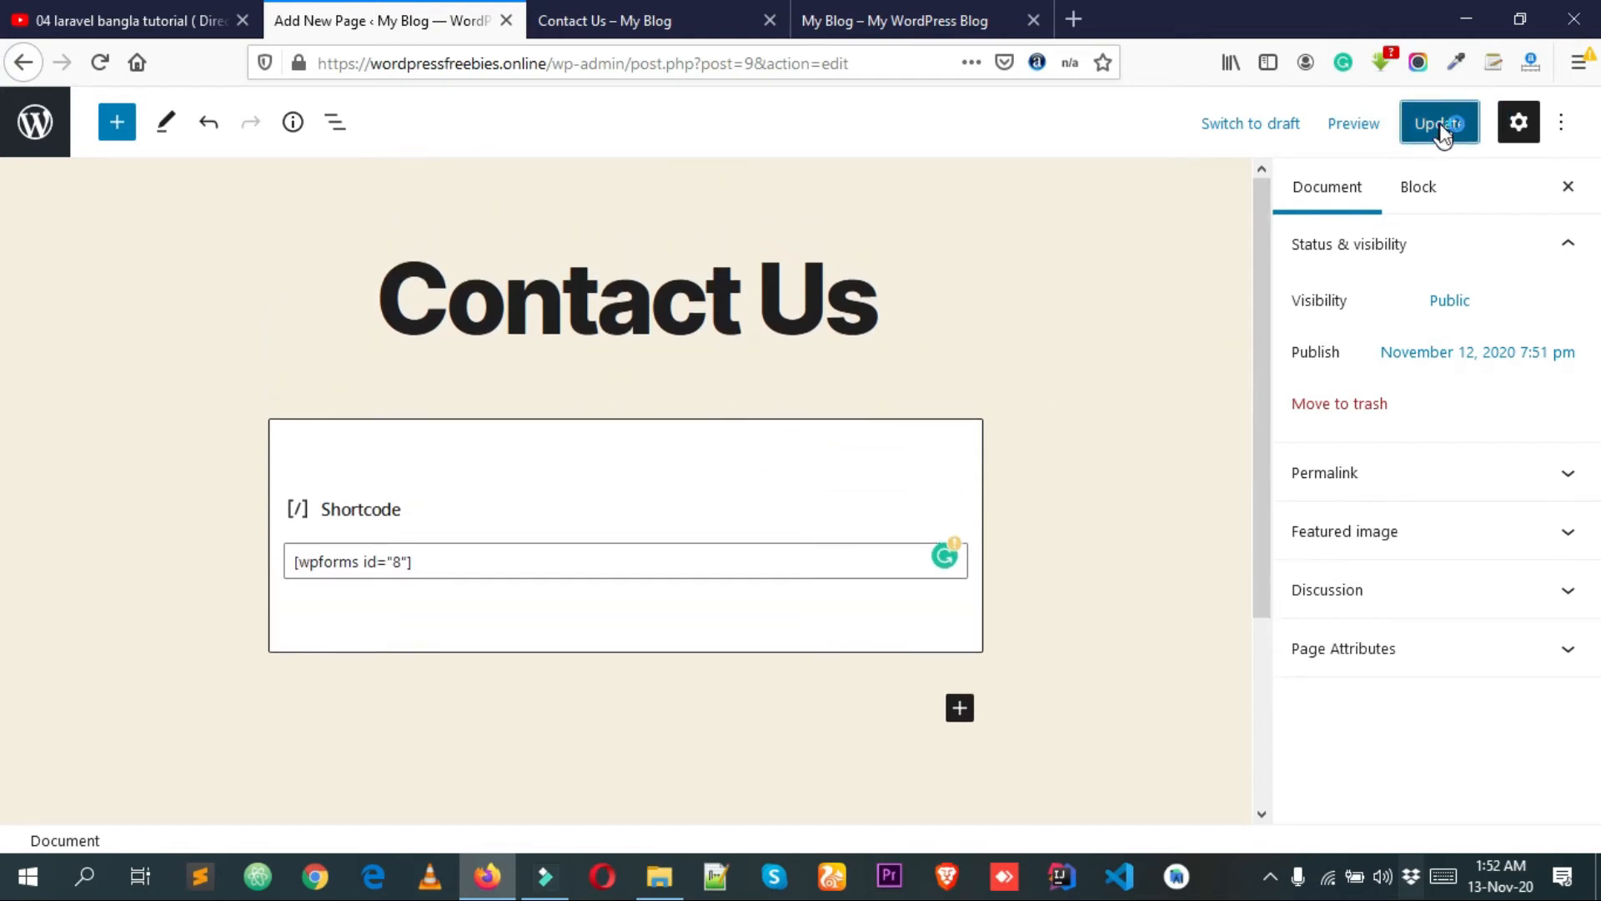
Reload the live Contact Us page, check its contact form layout, and return to the page editor.
left_click(628, 8)
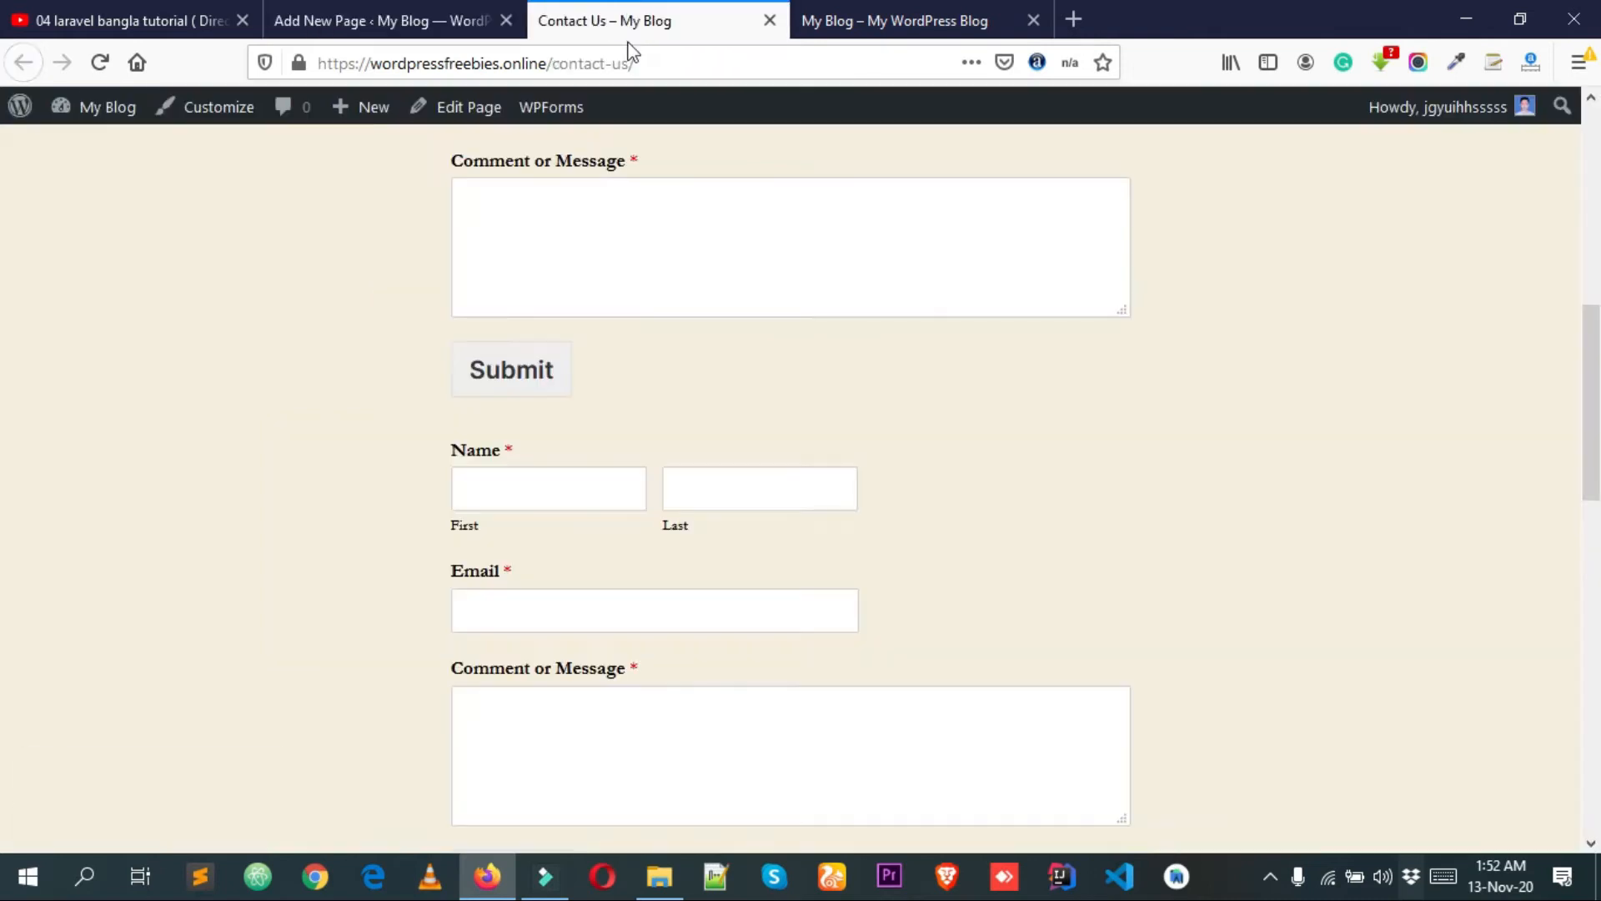
right_click(402, 350)
left_click(564, 370)
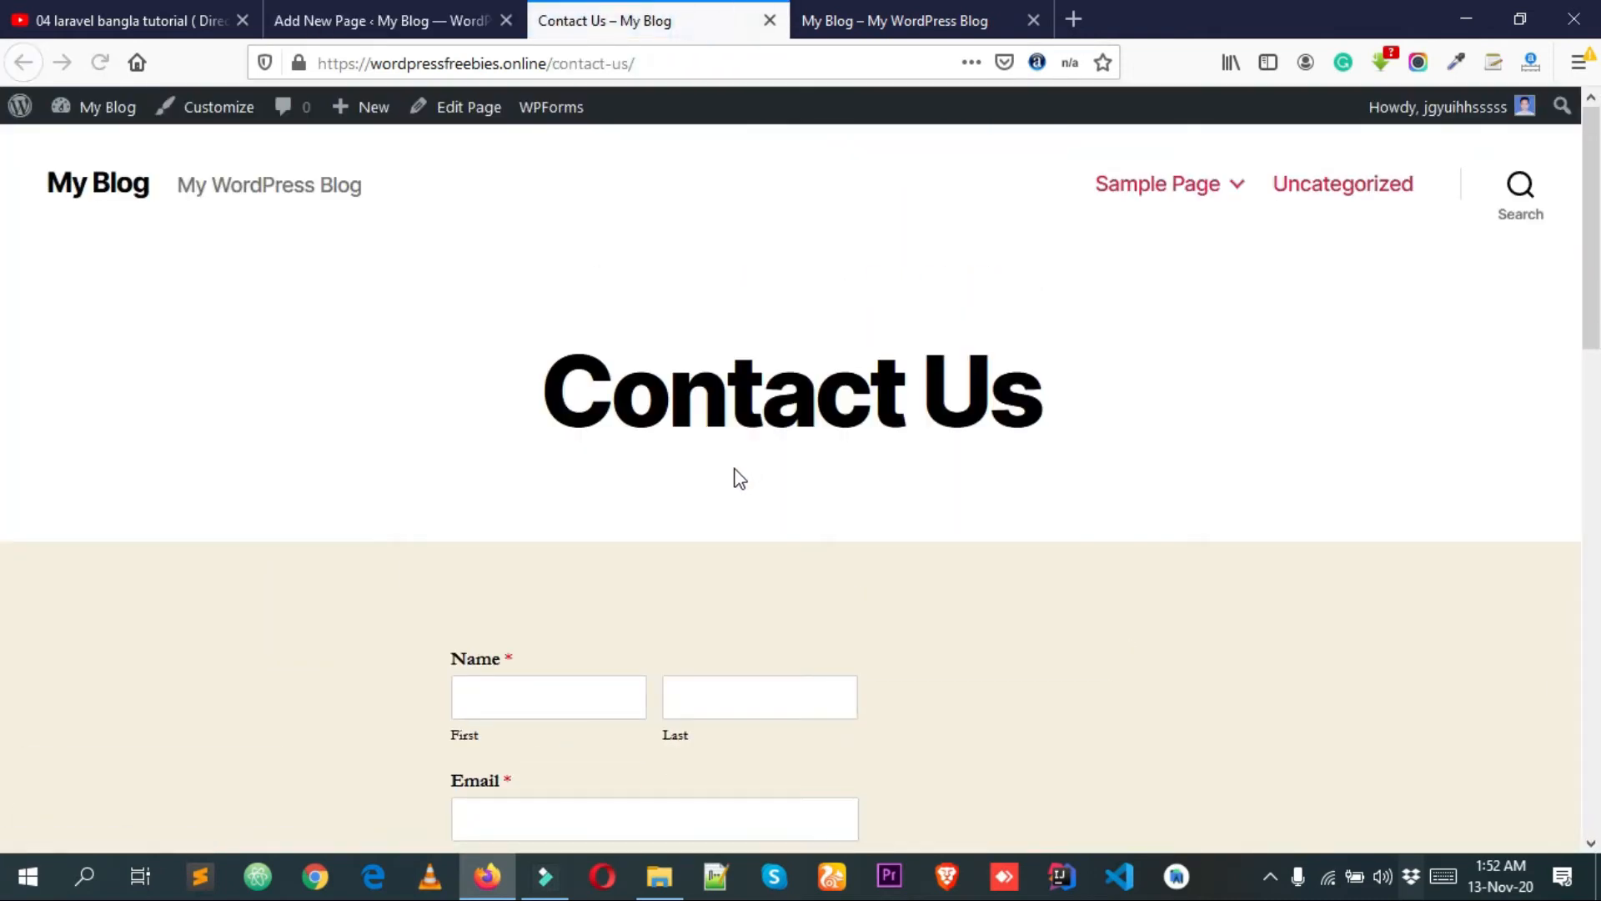
scroll(674, 425, "down", 5)
scroll(674, 426, "down", 1)
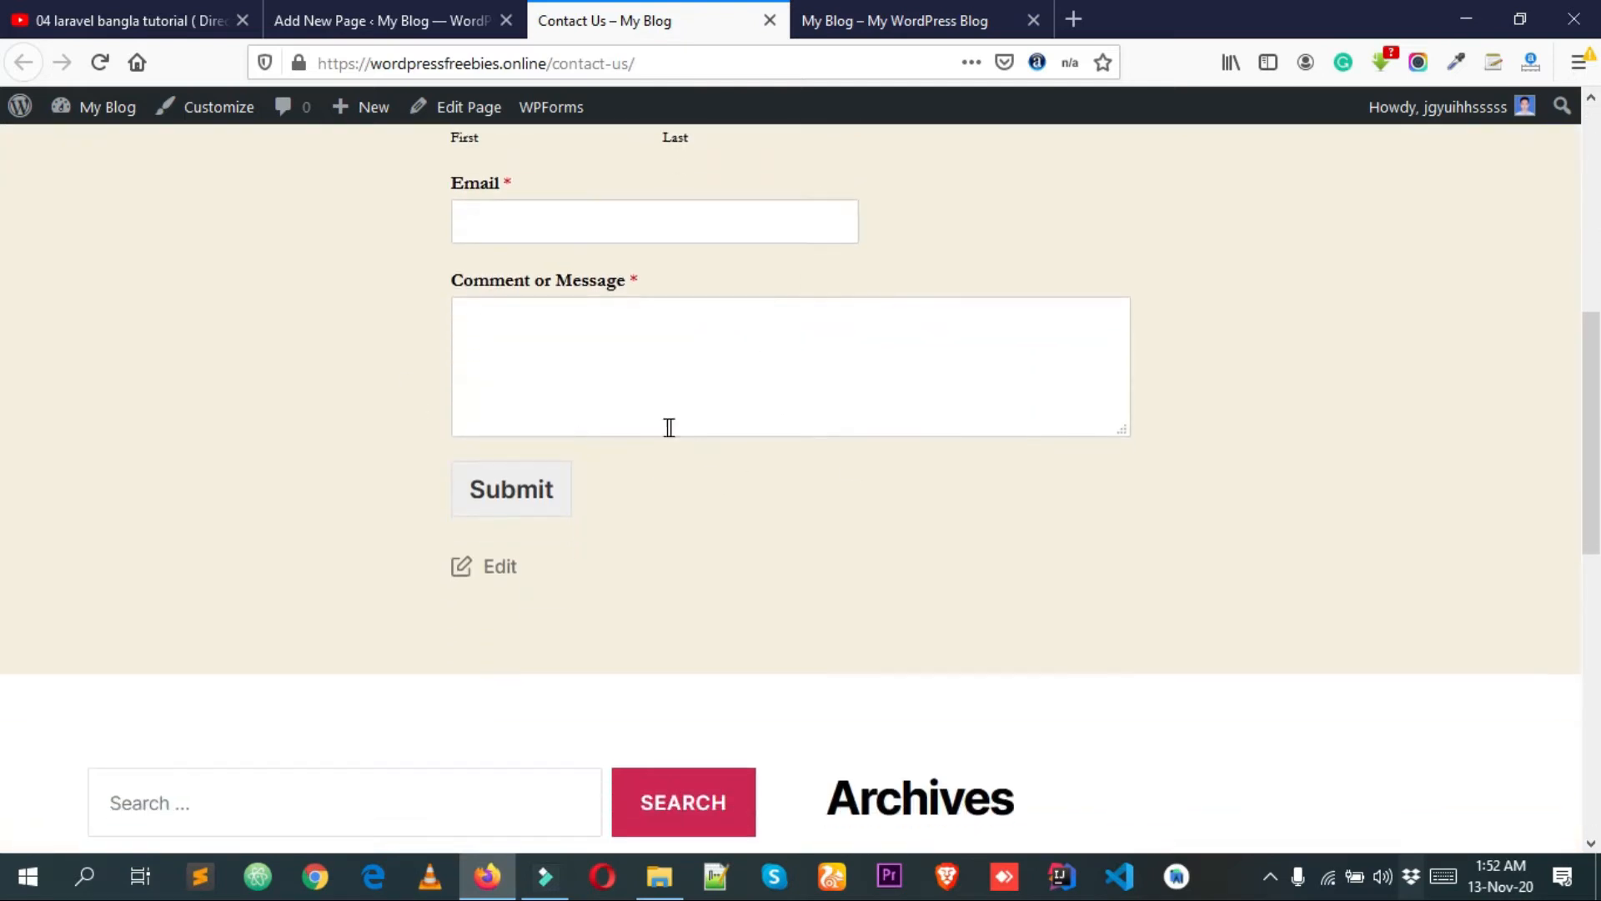
scroll(671, 427, "up", 5)
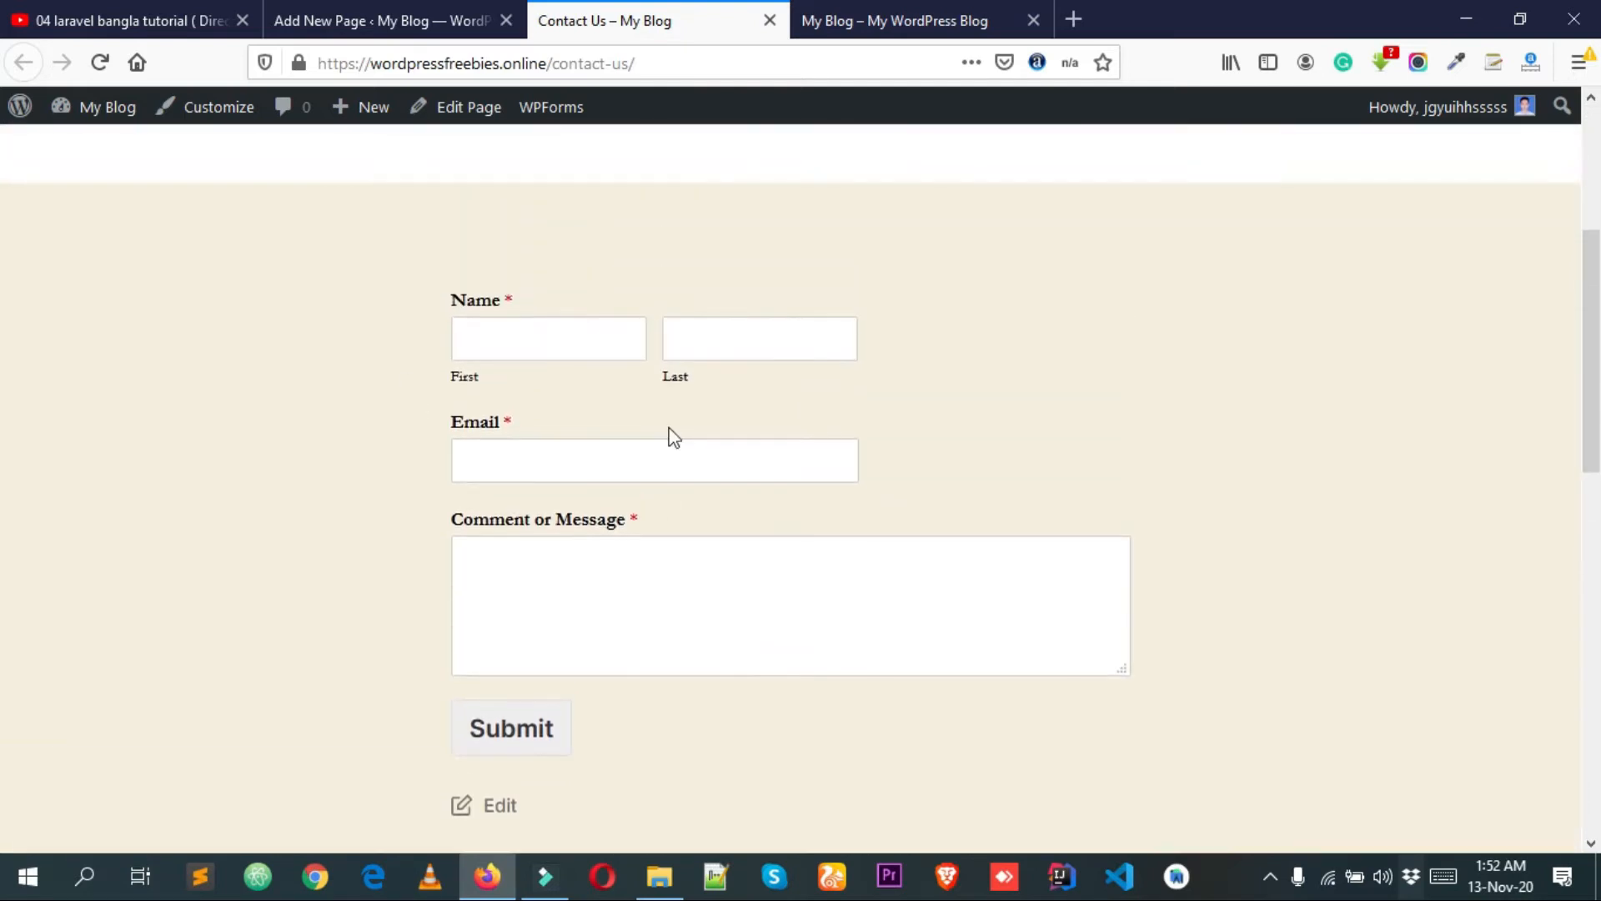
scroll(789, 408, "down", 2)
scroll(575, 421, "up", 2)
left_click_drag(575, 375, 1133, 415)
left_click(1145, 409)
left_click(392, 20)
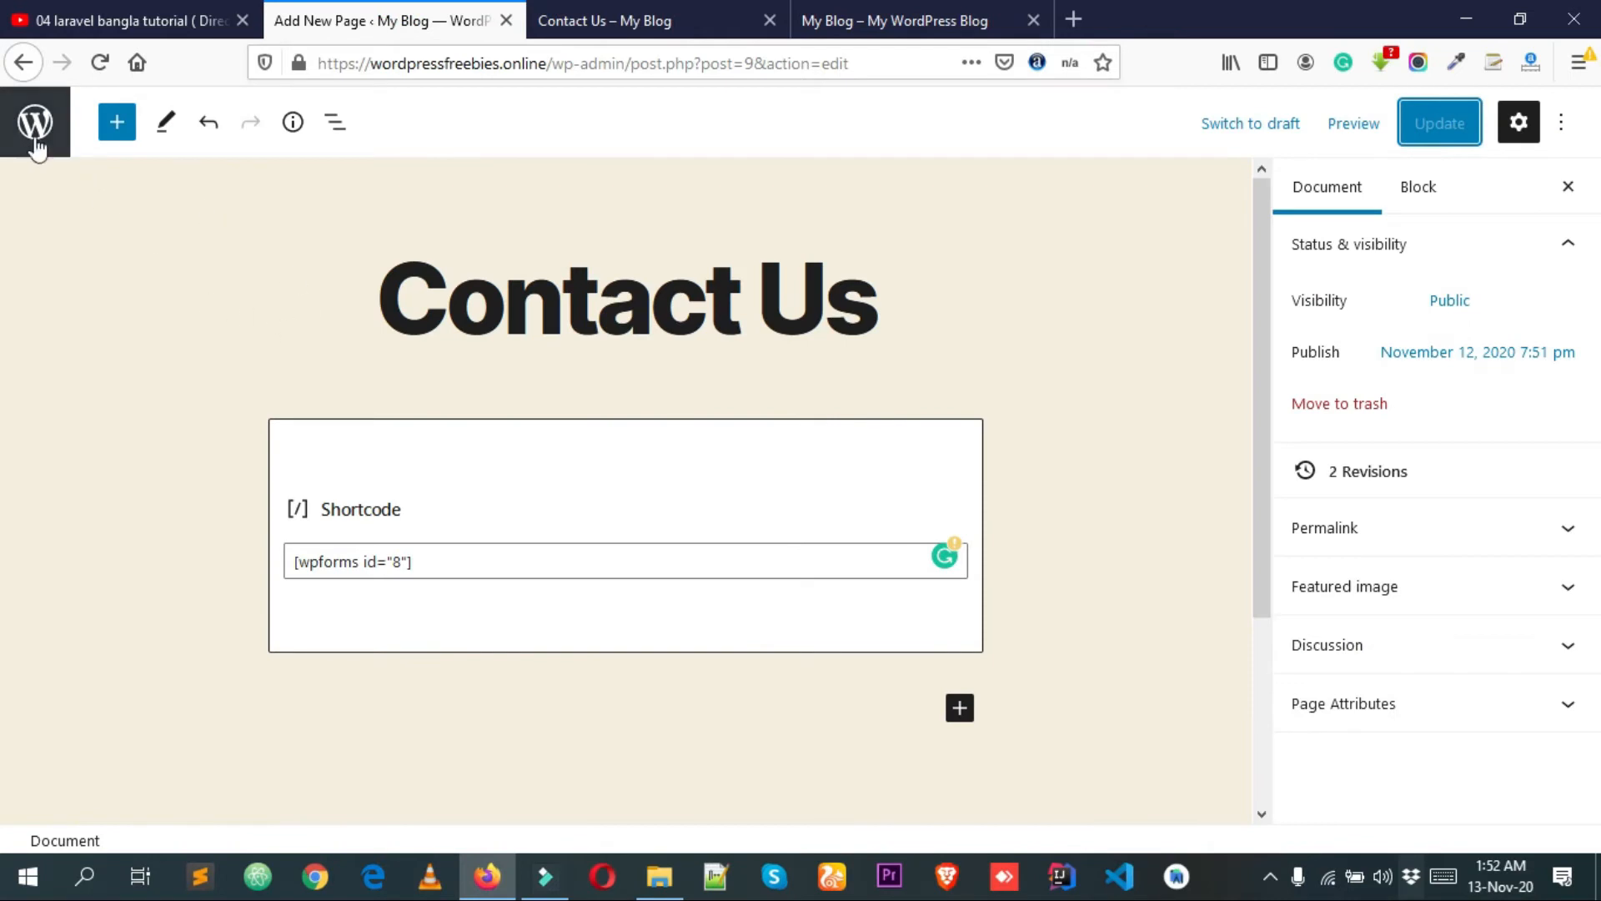
Turn off the page editor's fullscreen mode.
left_click_drag(33, 136, 215, 284)
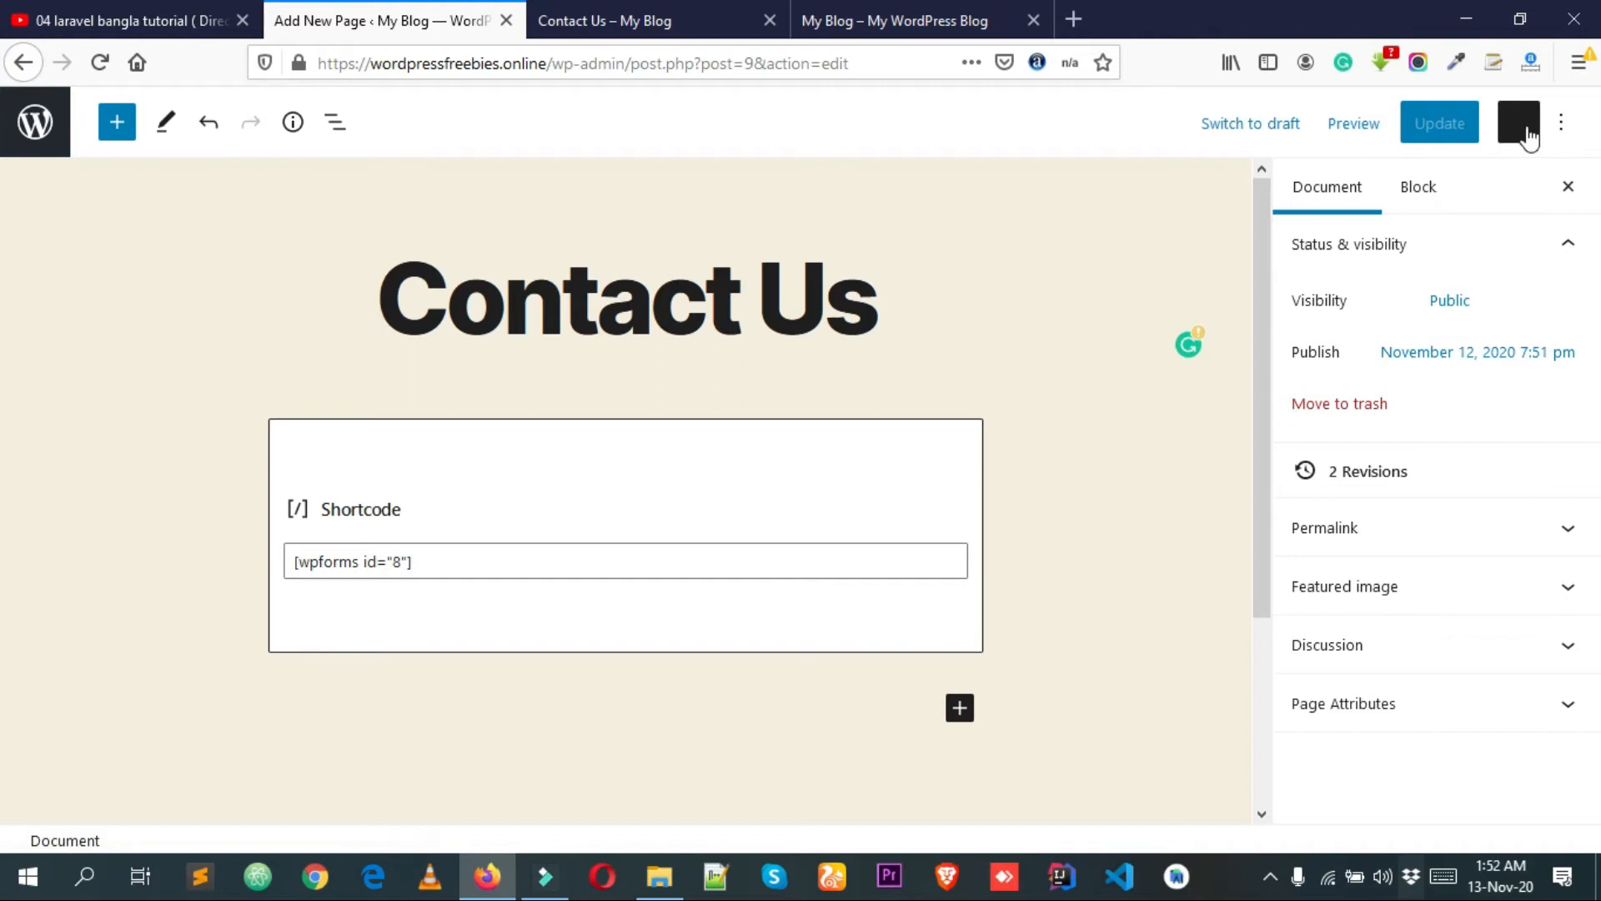
left_click(1519, 124)
left_click(1521, 125)
left_click(1564, 126)
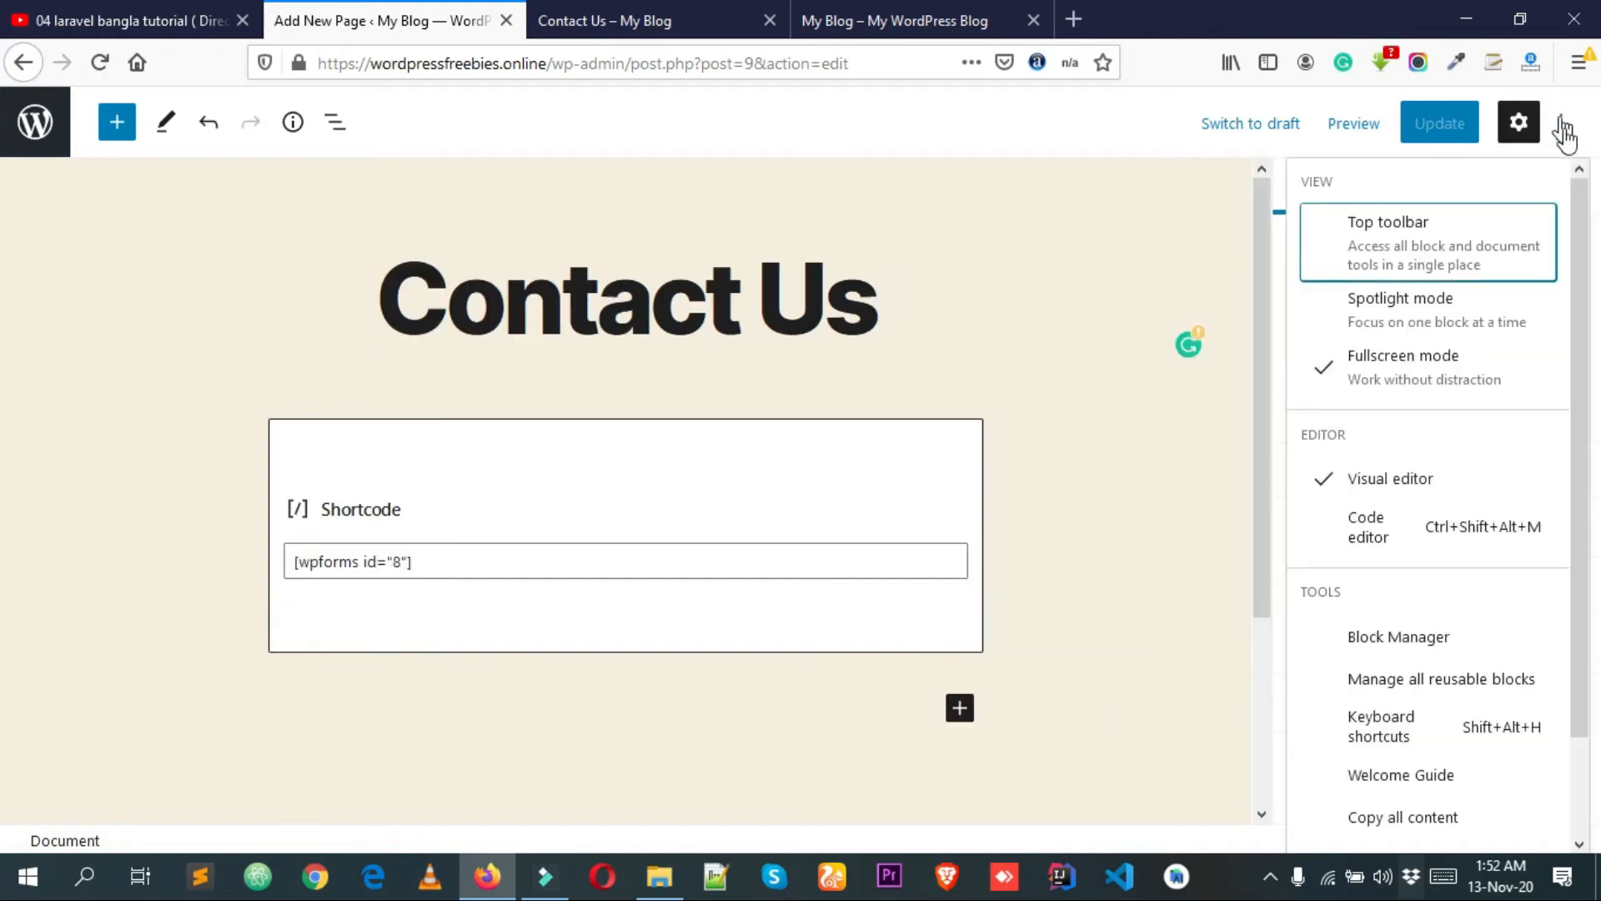
left_click(1400, 374)
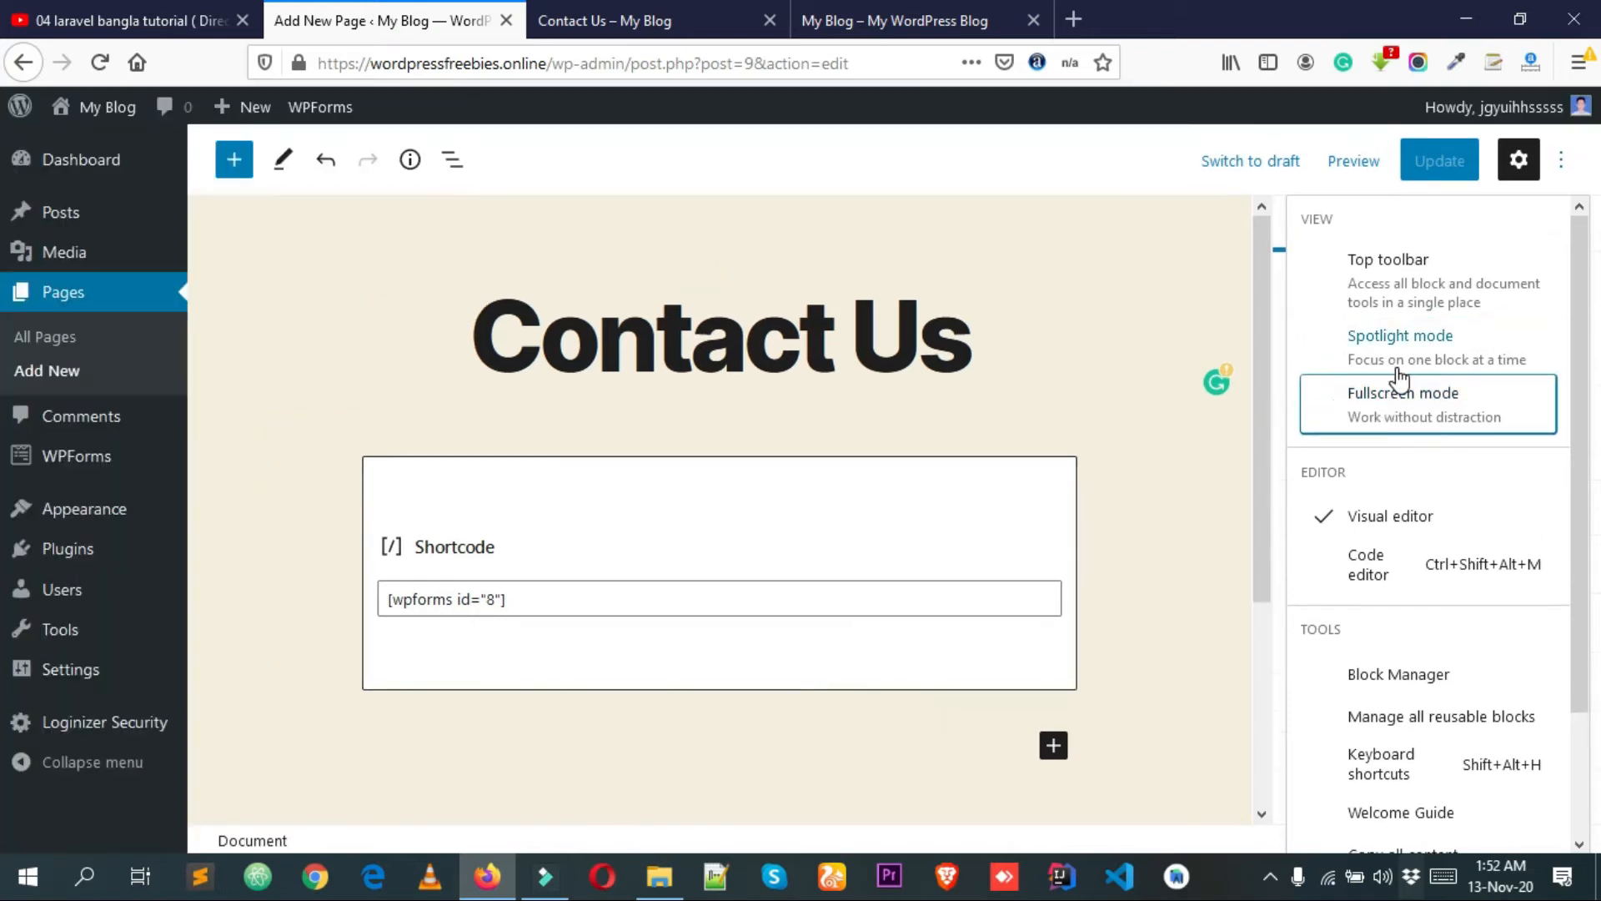
Check the navigation on the live Contact Us page and open the site's Menus settings under Appearance.
mouse_move(80, 528)
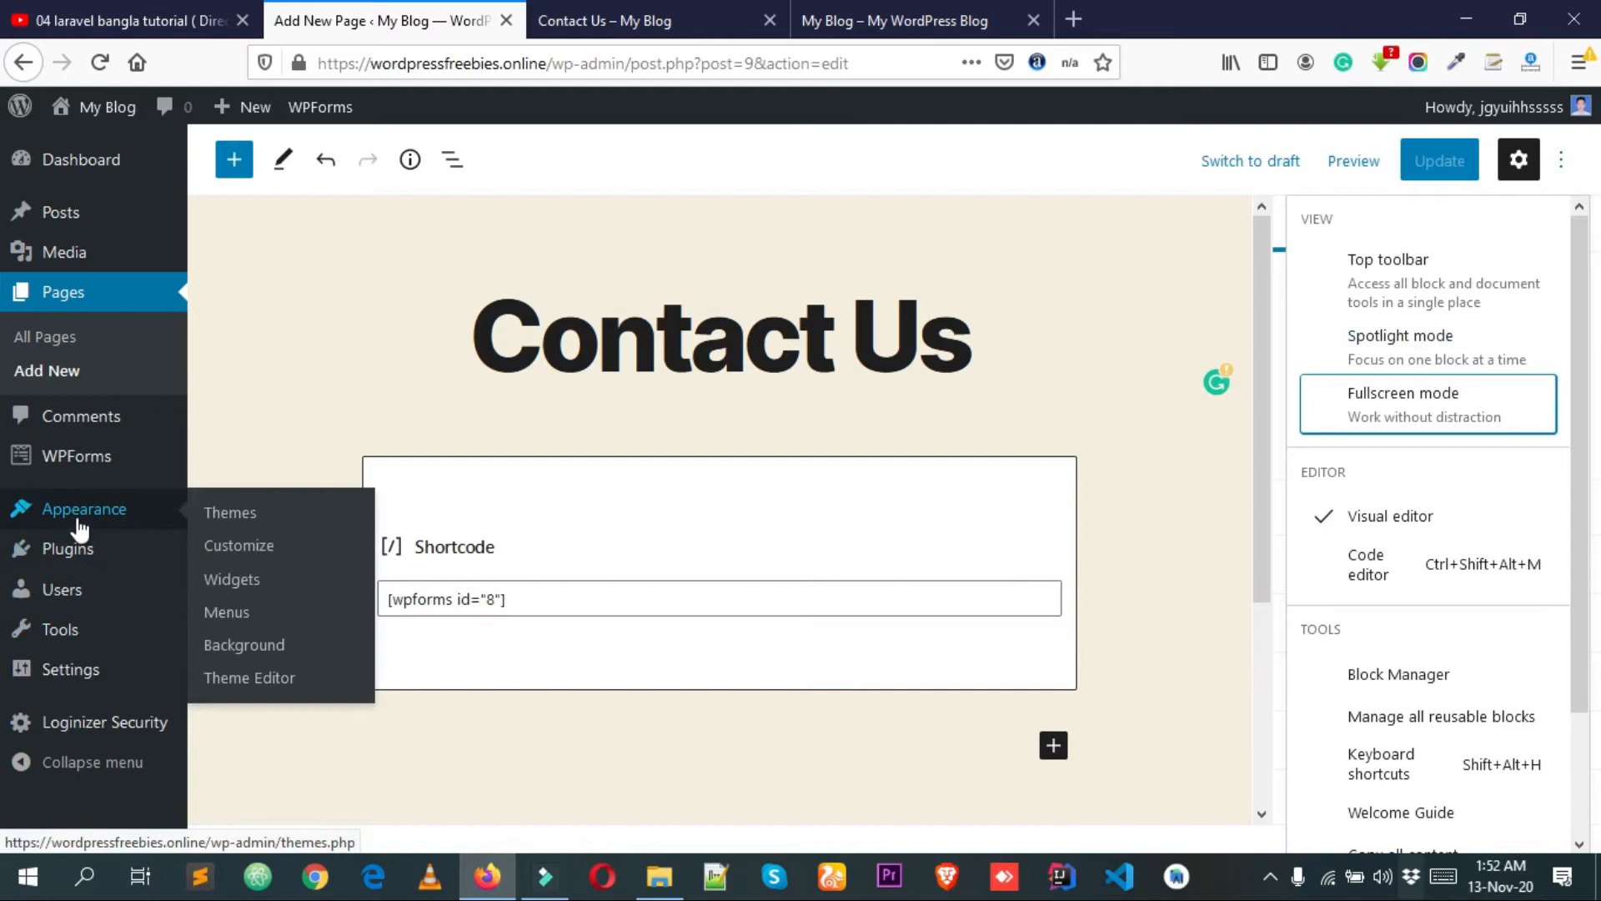
left_click(584, 20)
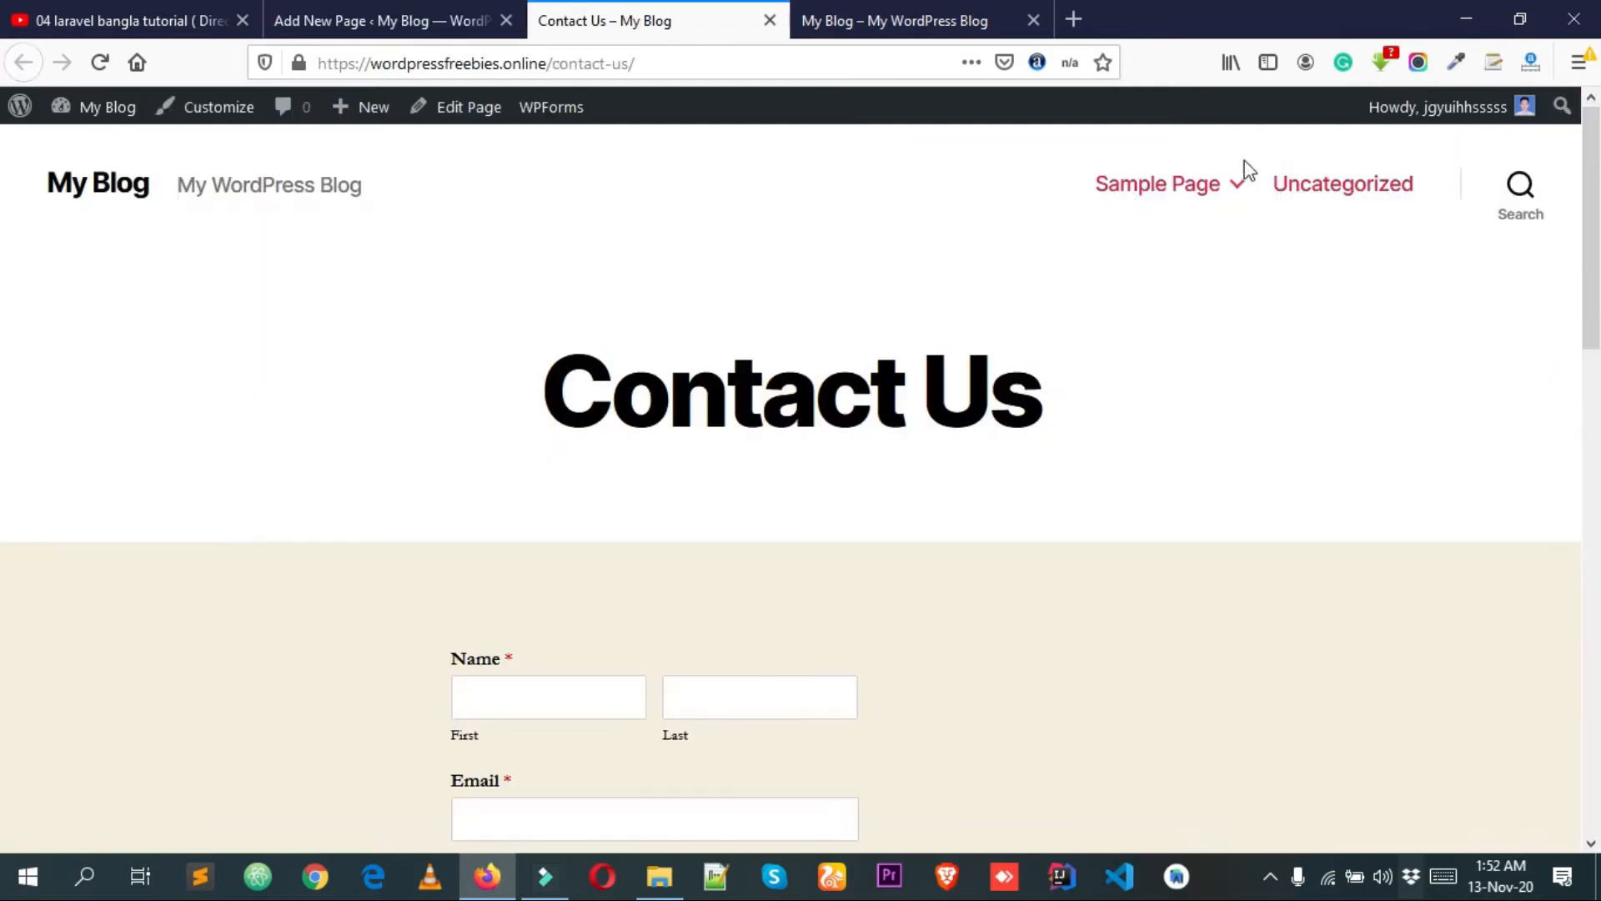
left_click(408, 20)
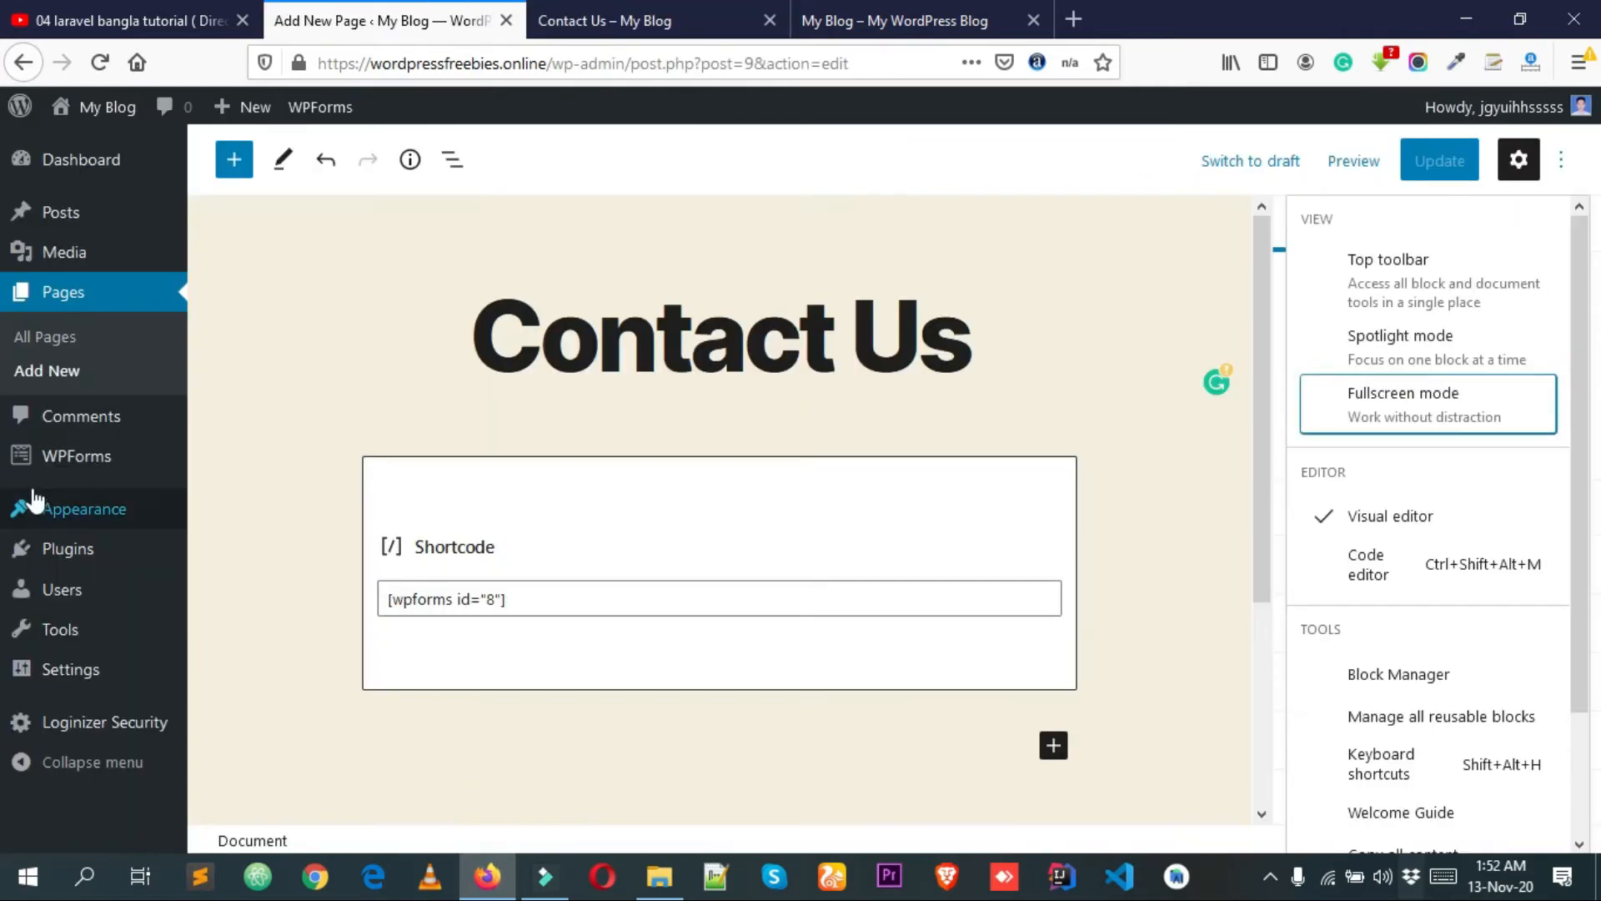
left_click(92, 511)
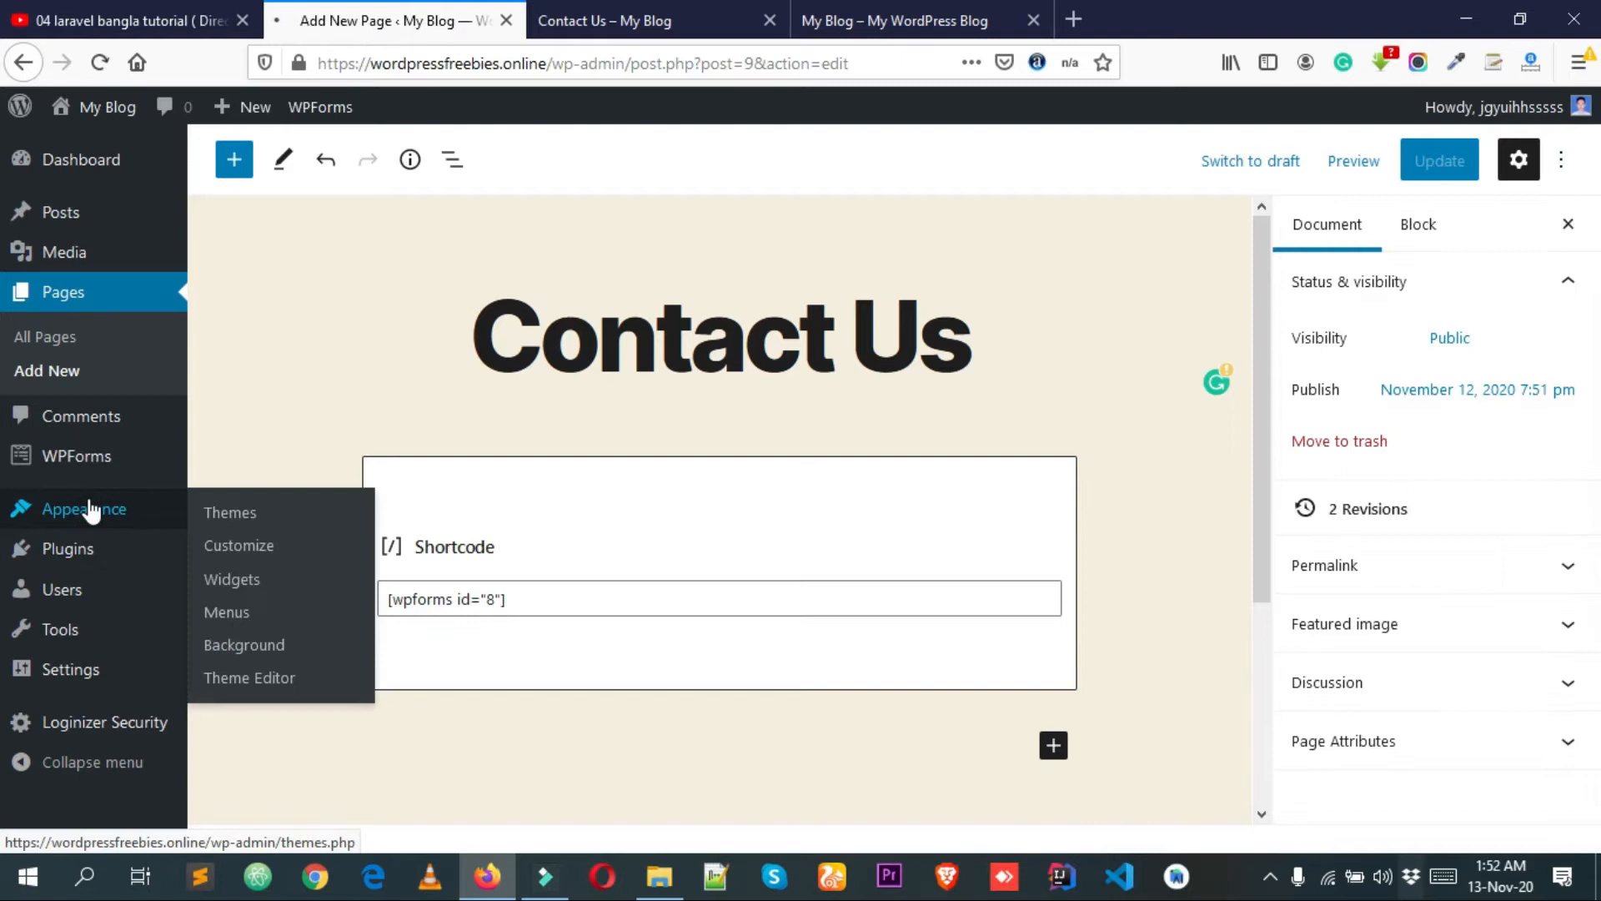
left_click(224, 614)
Add the Contact Us page to the Primary Menu and save the menu.
scroll(442, 520, "down", 2)
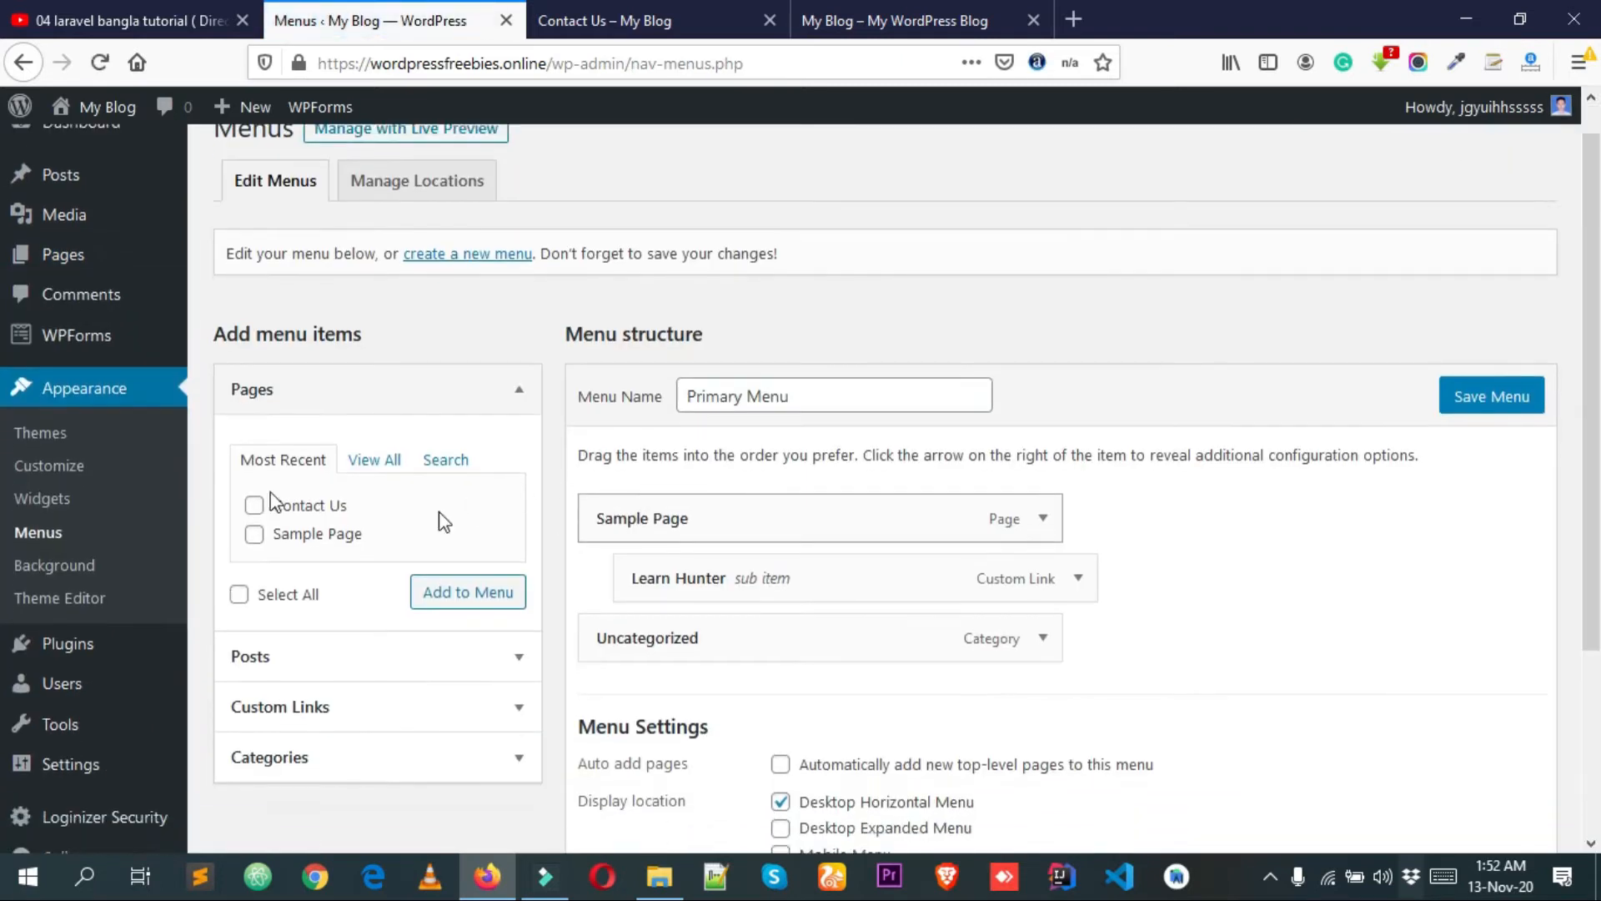
scroll(444, 522, "down", 1)
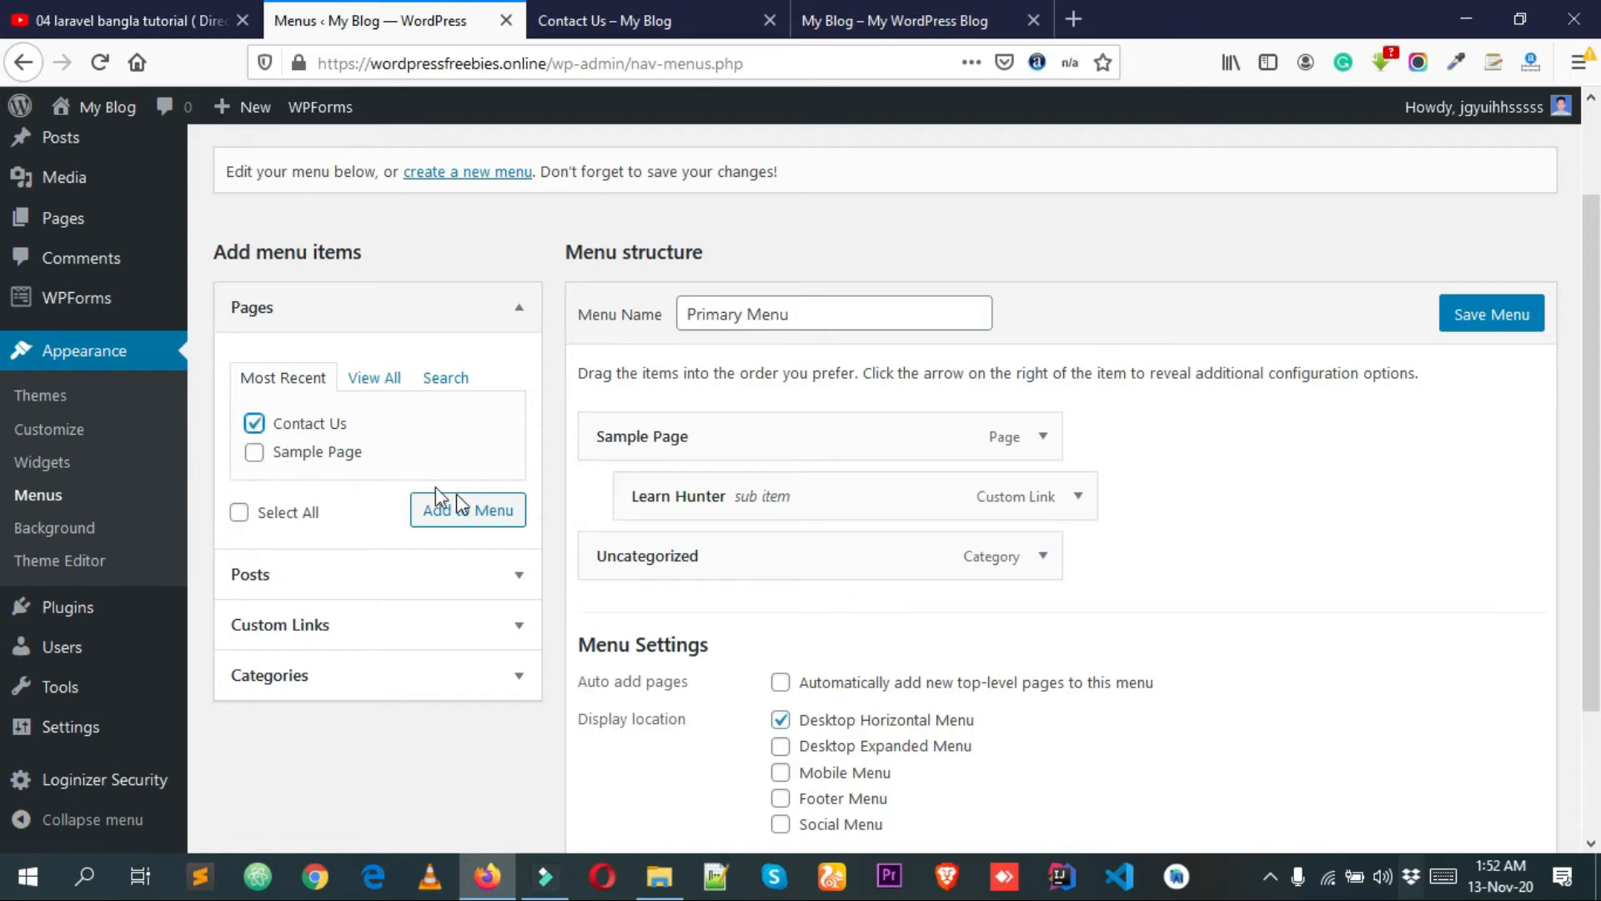
left_click(455, 521)
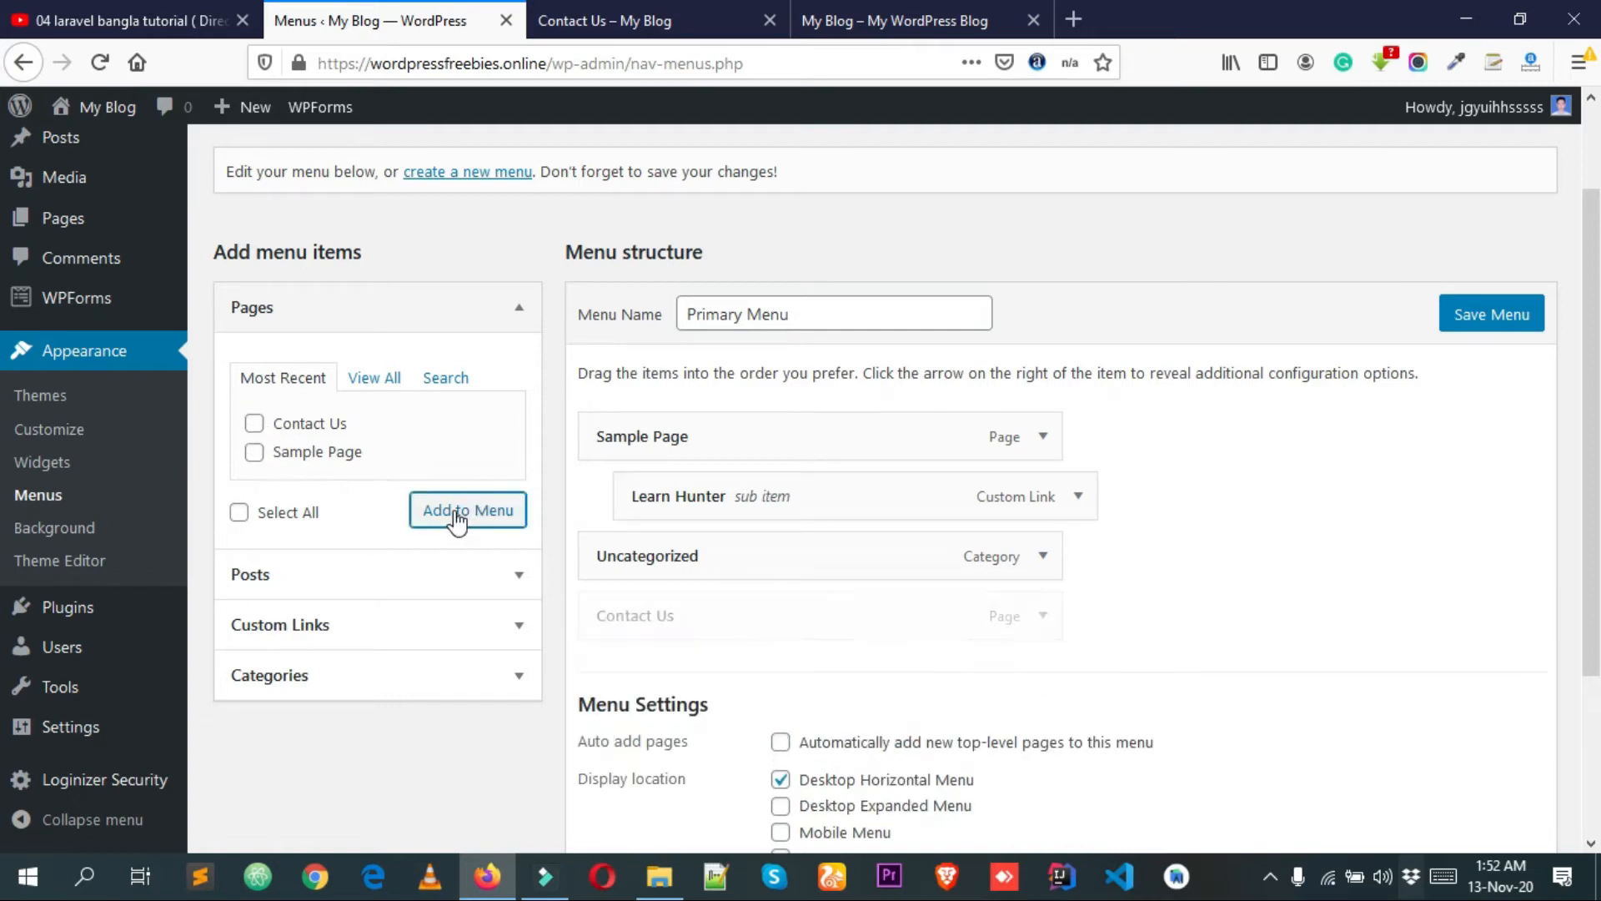
left_click(1489, 315)
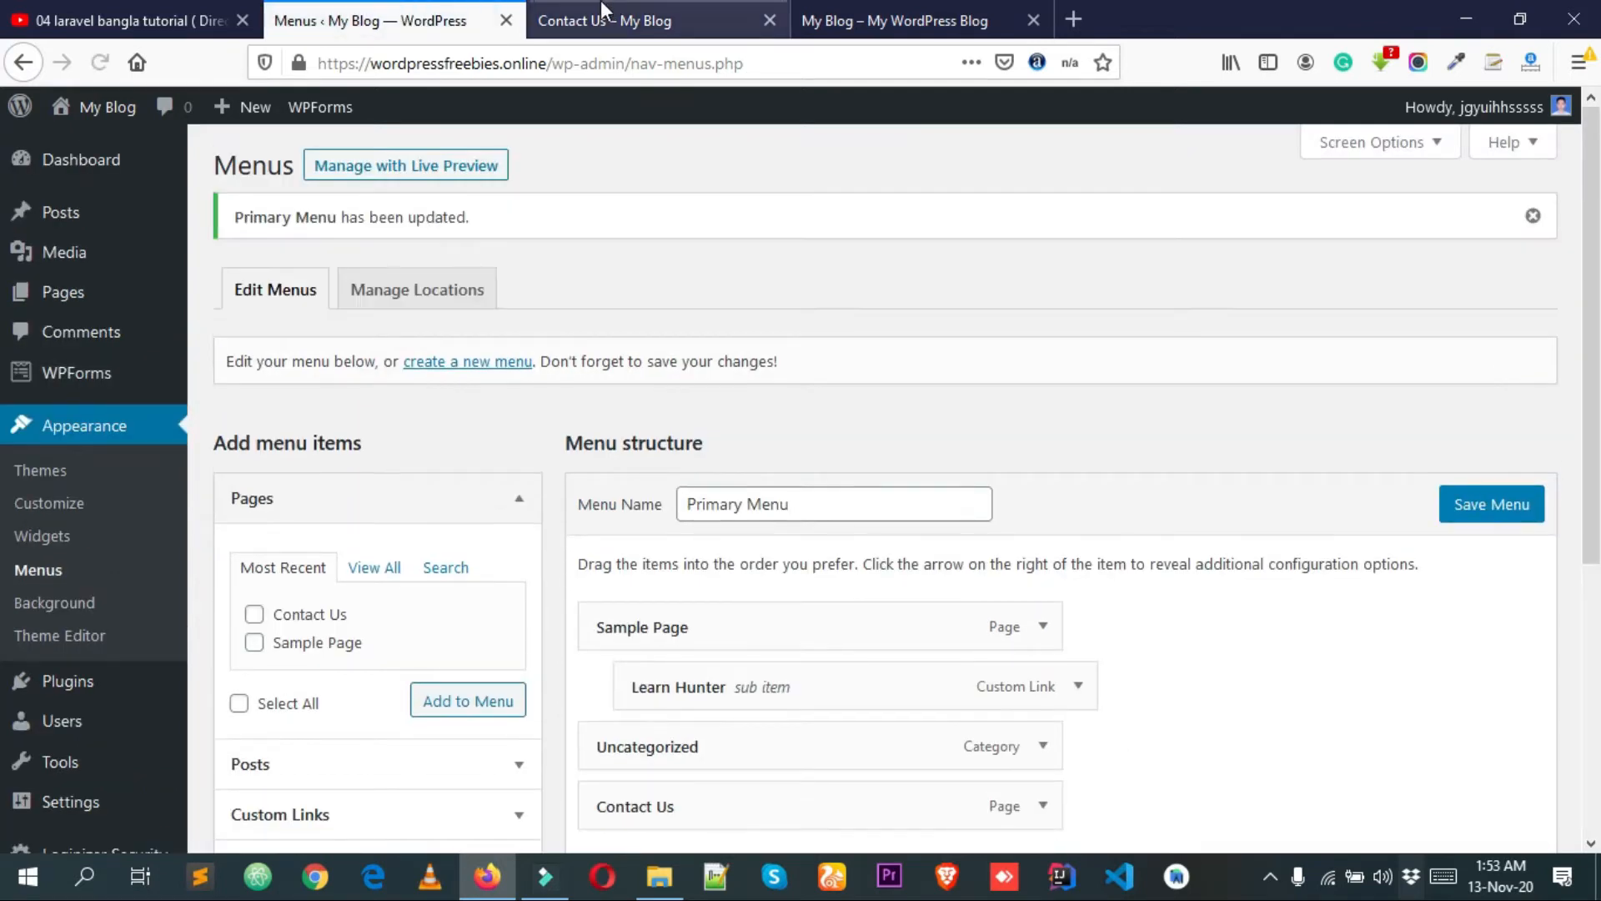
Reload the live site, open Contact Us from its navigation, and examine the contact form.
left_click(634, 21)
right_click(567, 328)
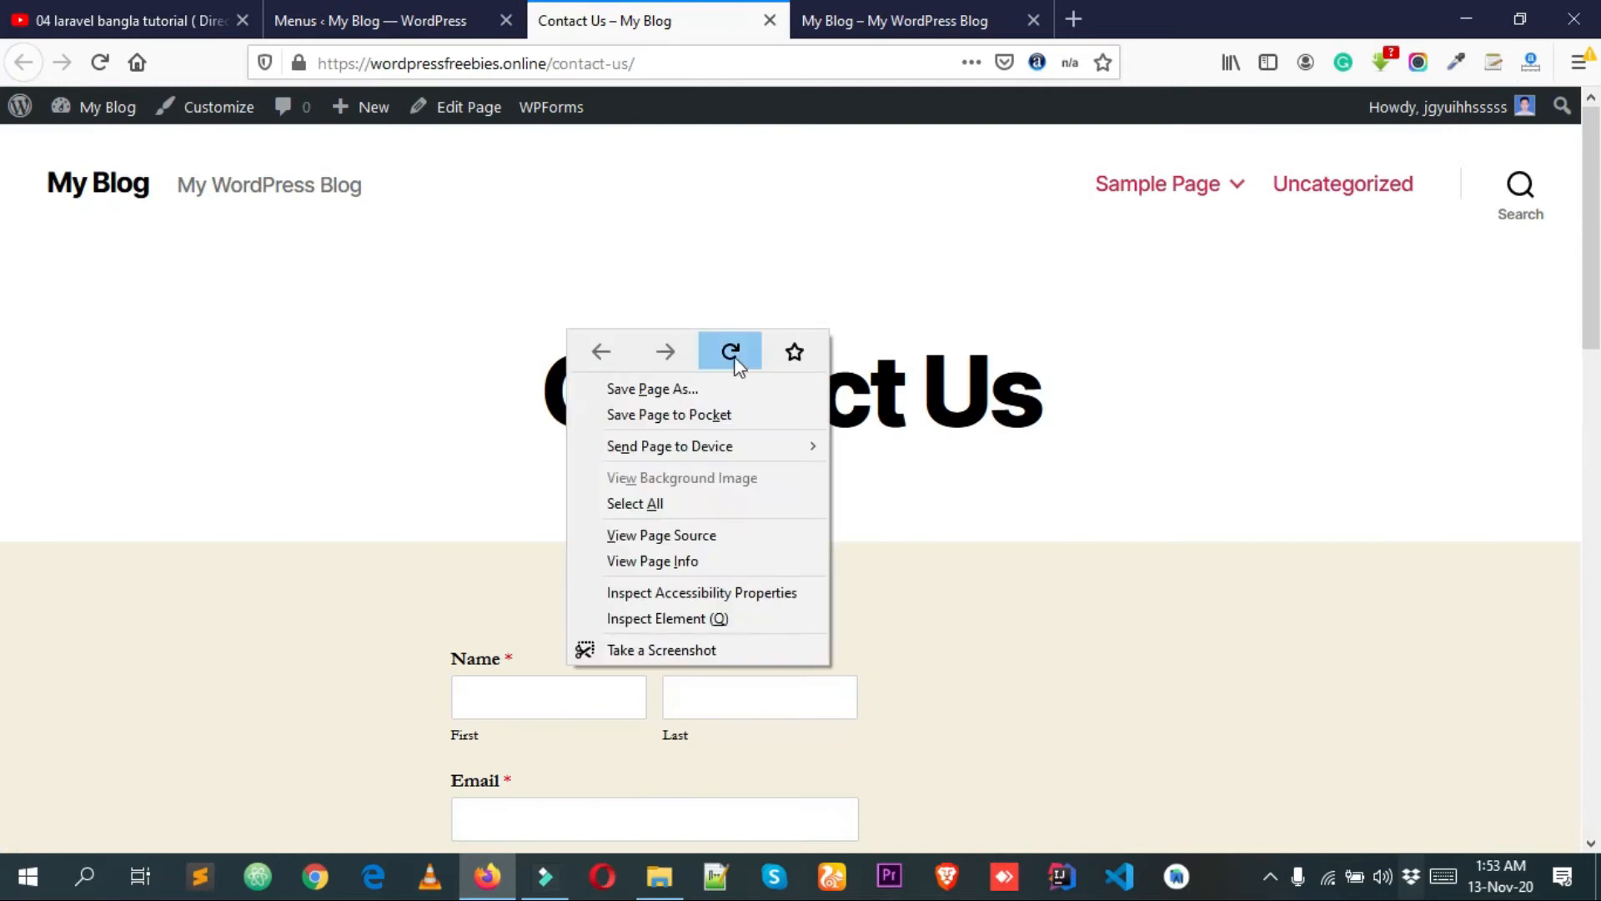
left_click(729, 350)
left_click(1333, 181)
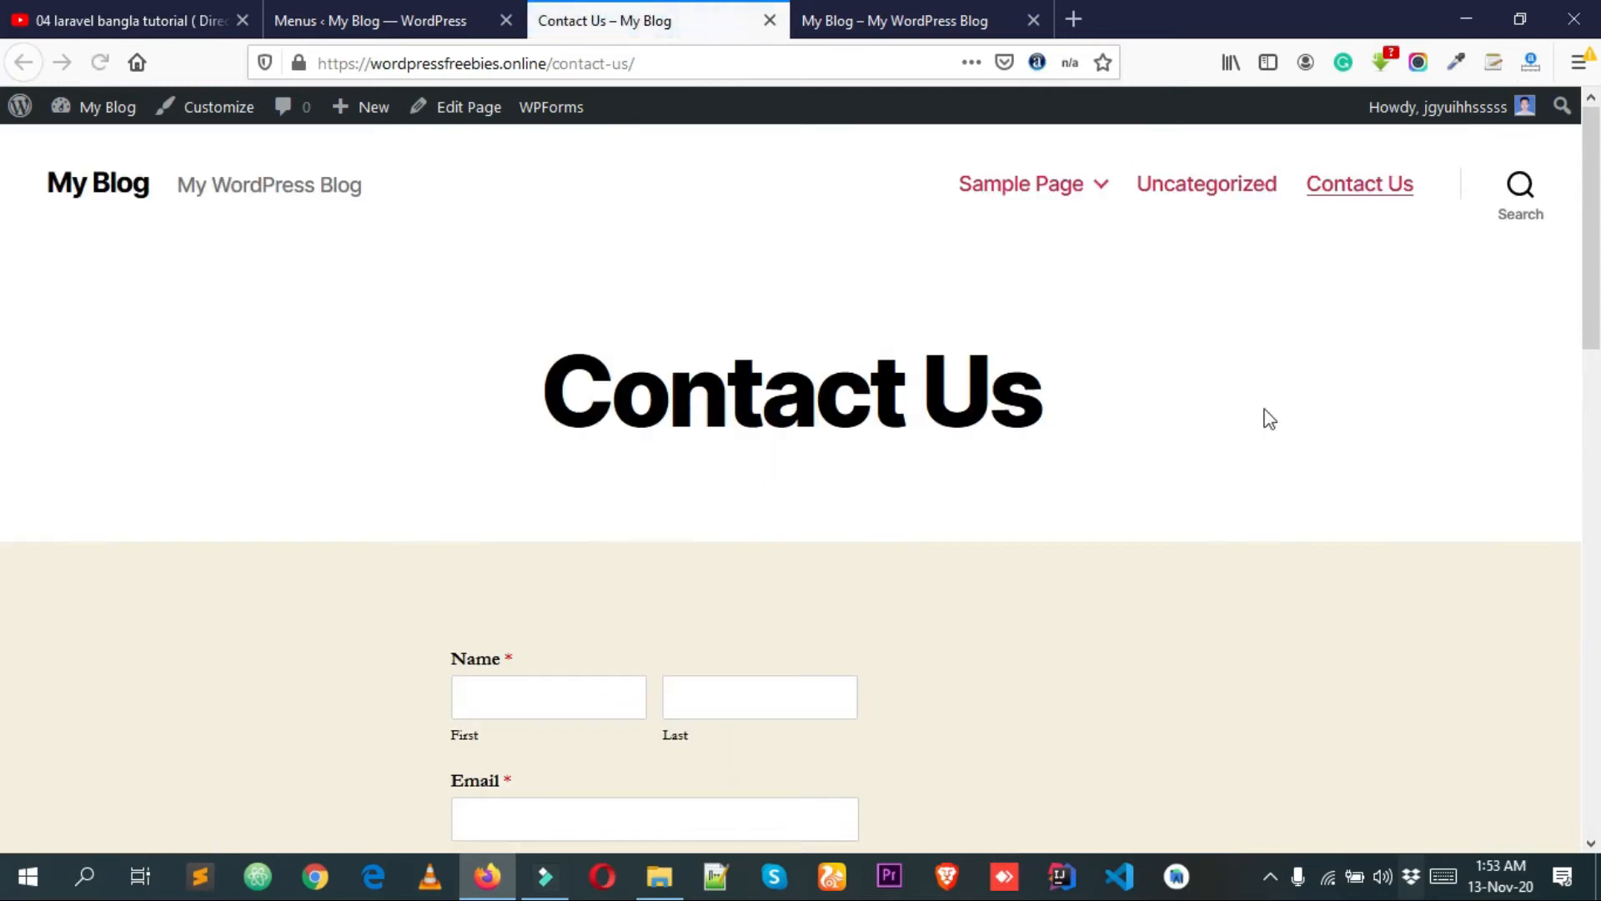
scroll(540, 572, "down", 3)
scroll(880, 408, "down", 3)
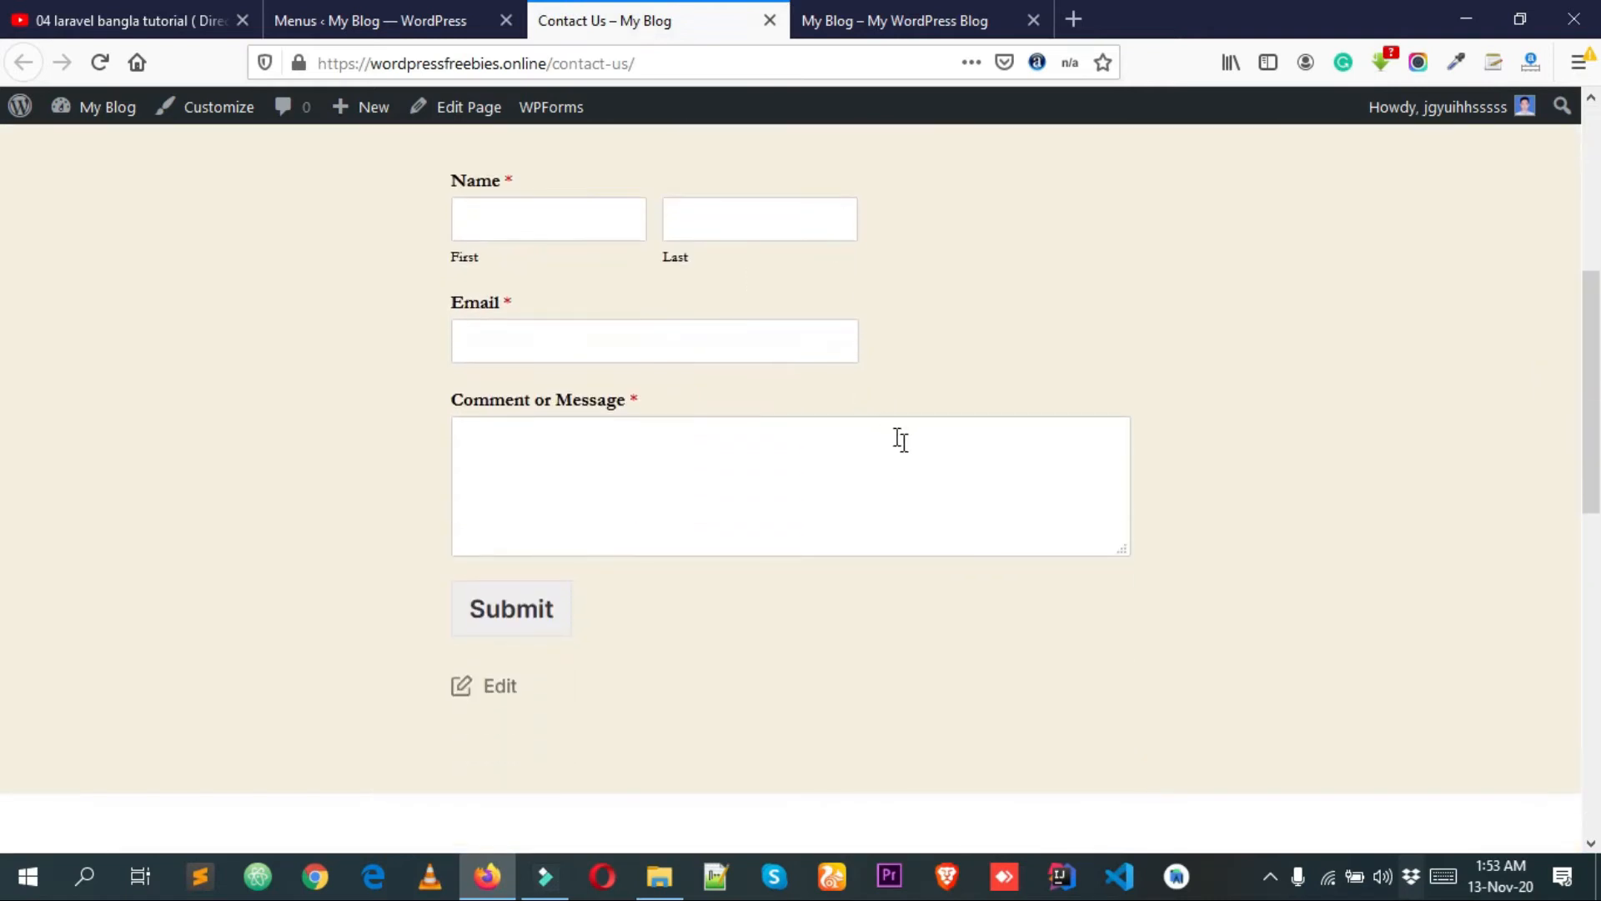
scroll(902, 444, "up", 2)
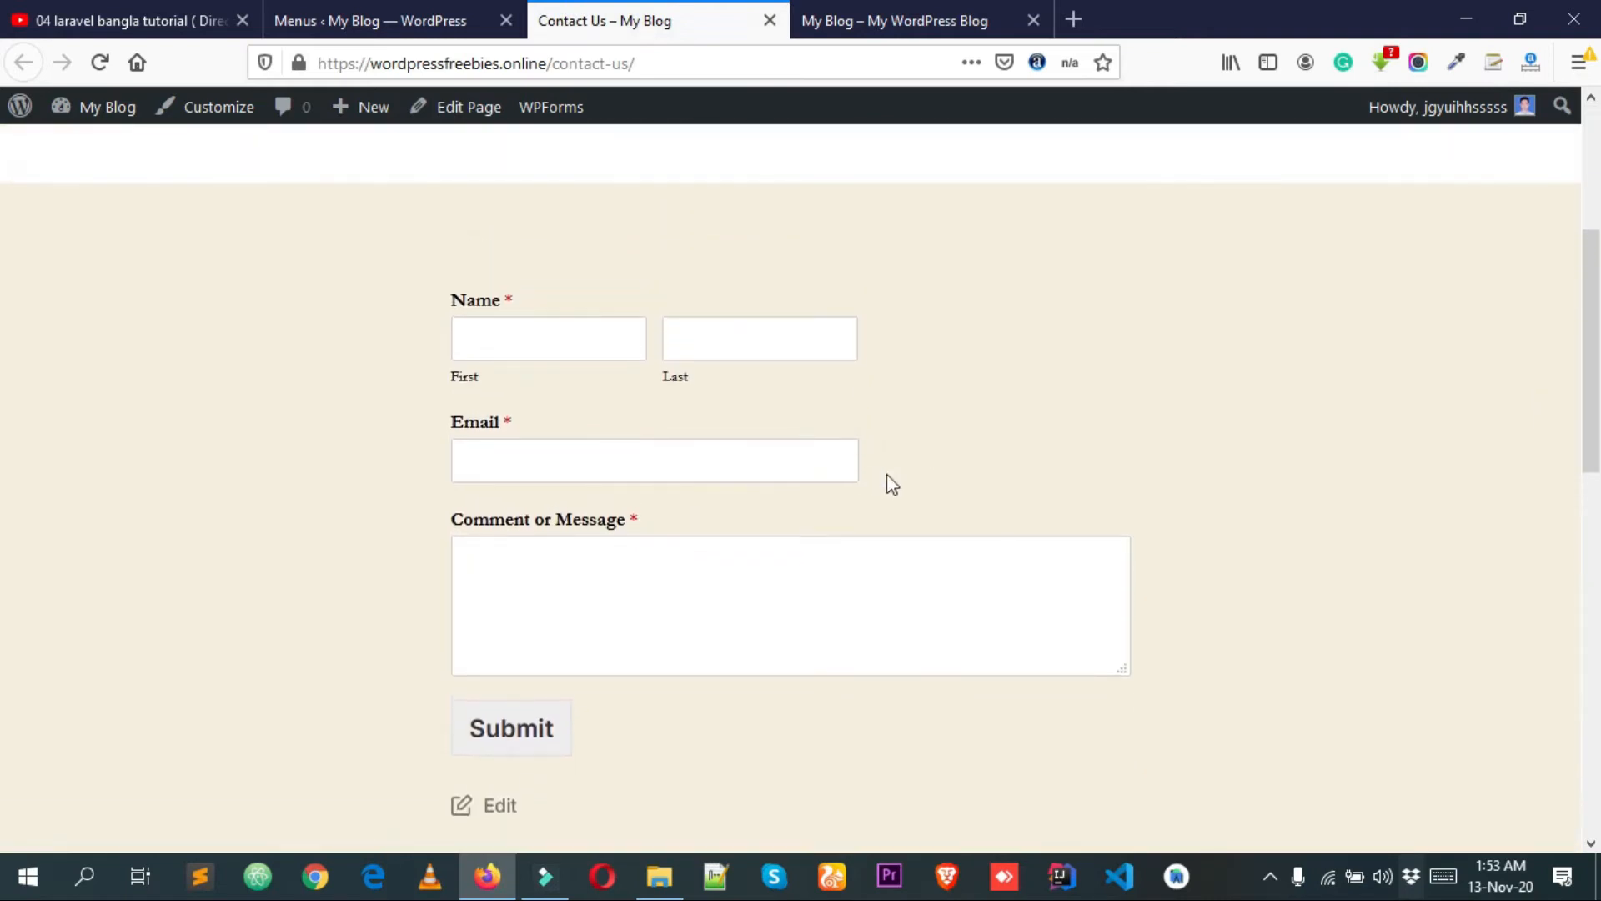
scroll(891, 482, "up", 2)
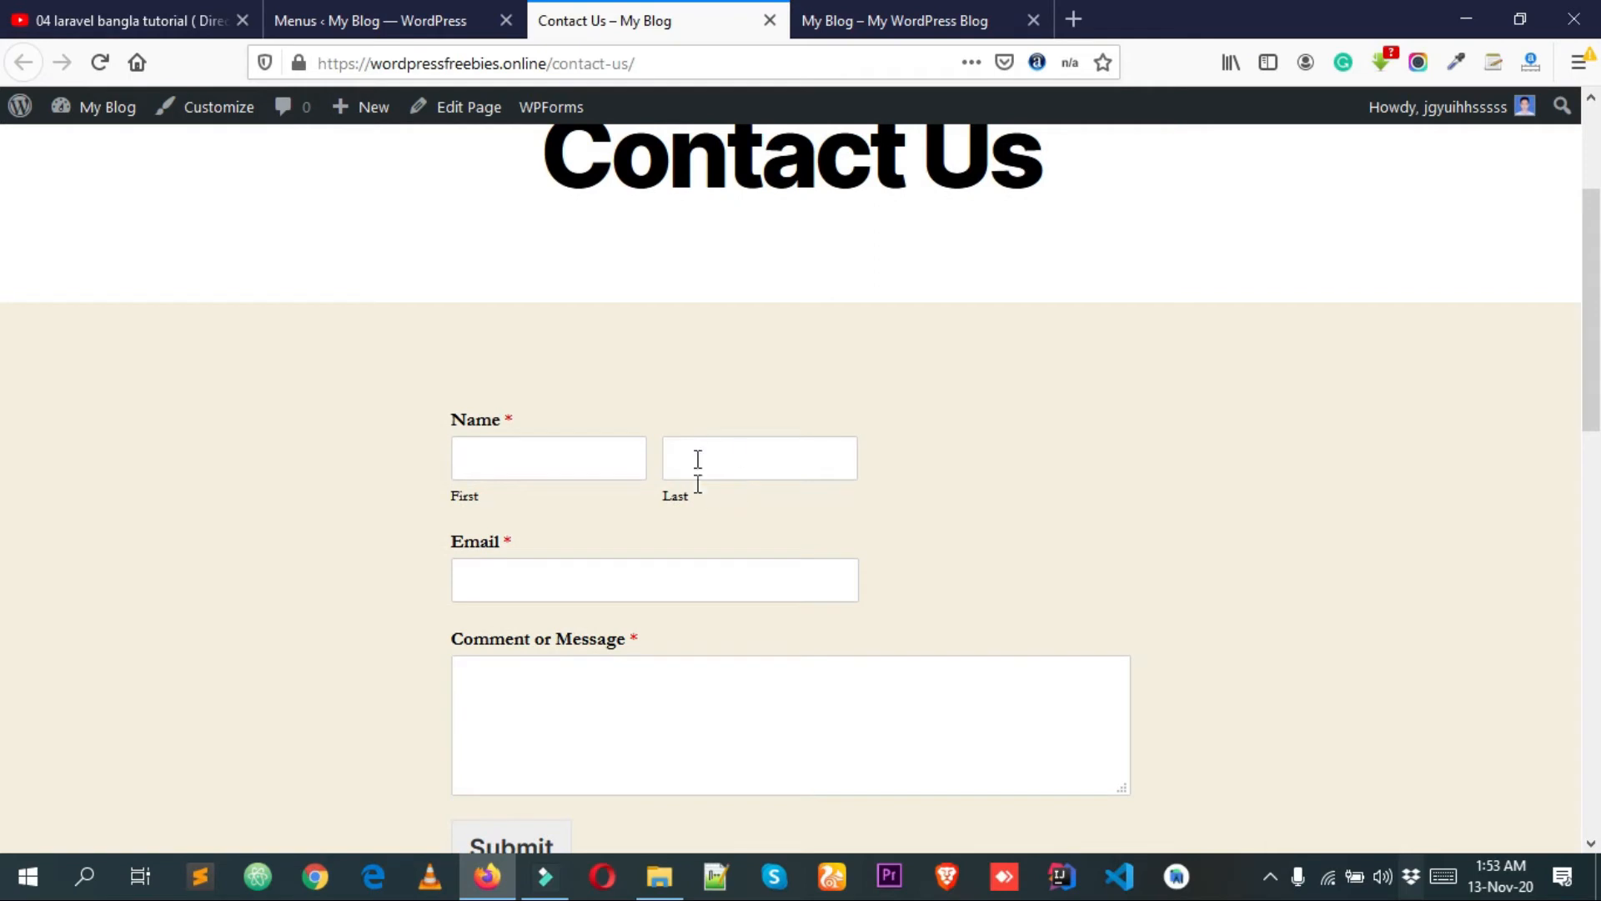
Open Simple Contact Form from the WPForms overview in the form builder and look over its fields.
left_click(415, 12)
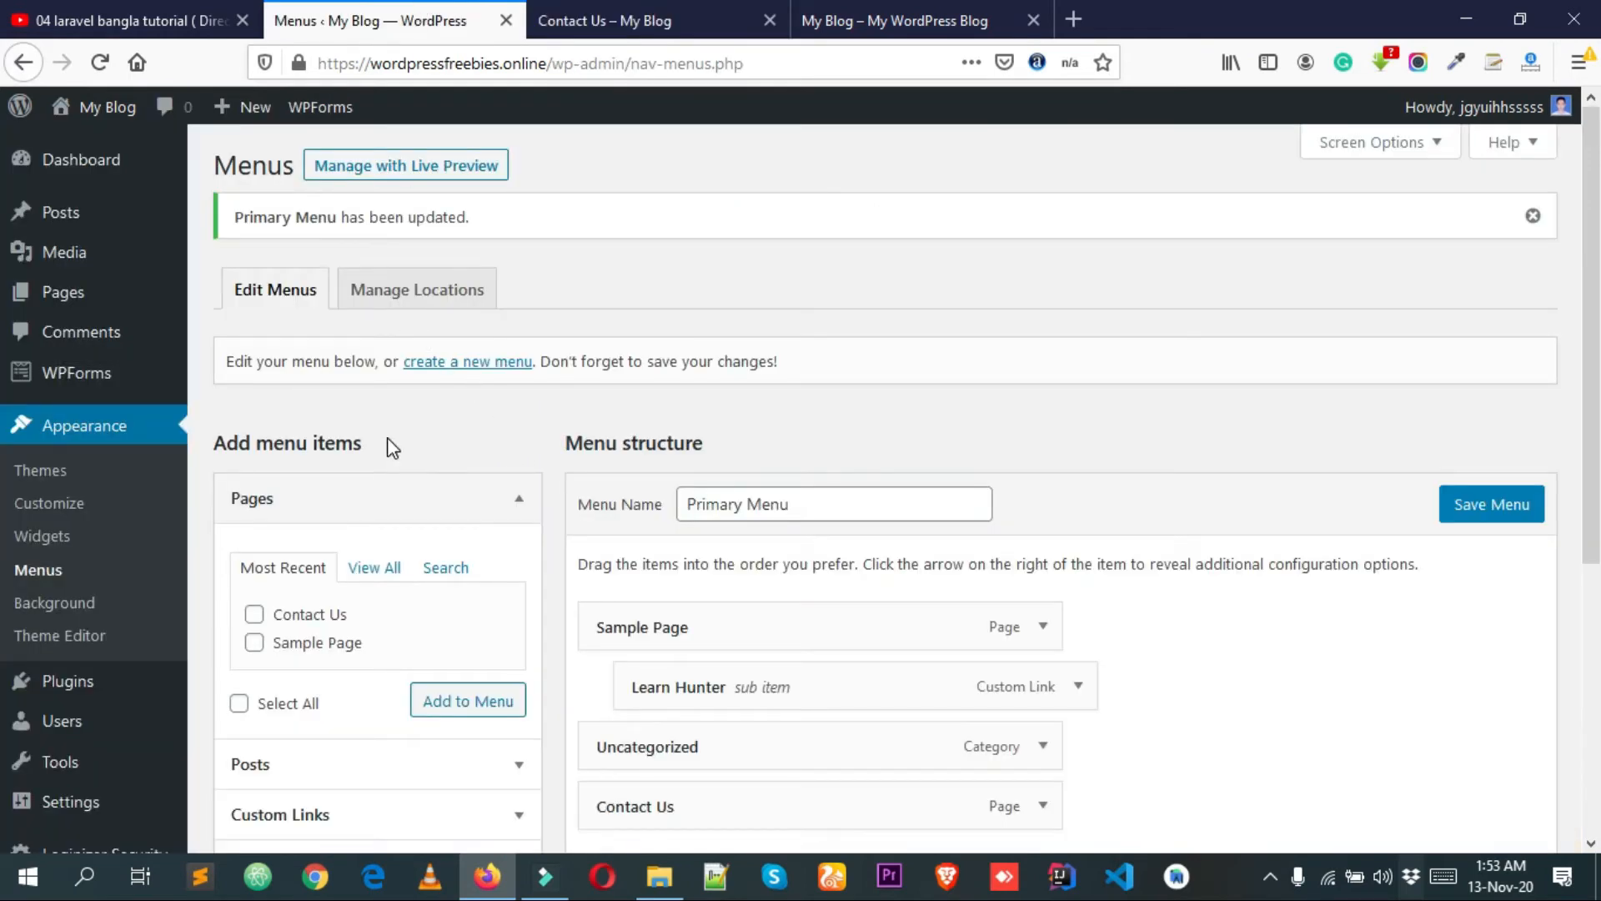
mouse_move(121, 384)
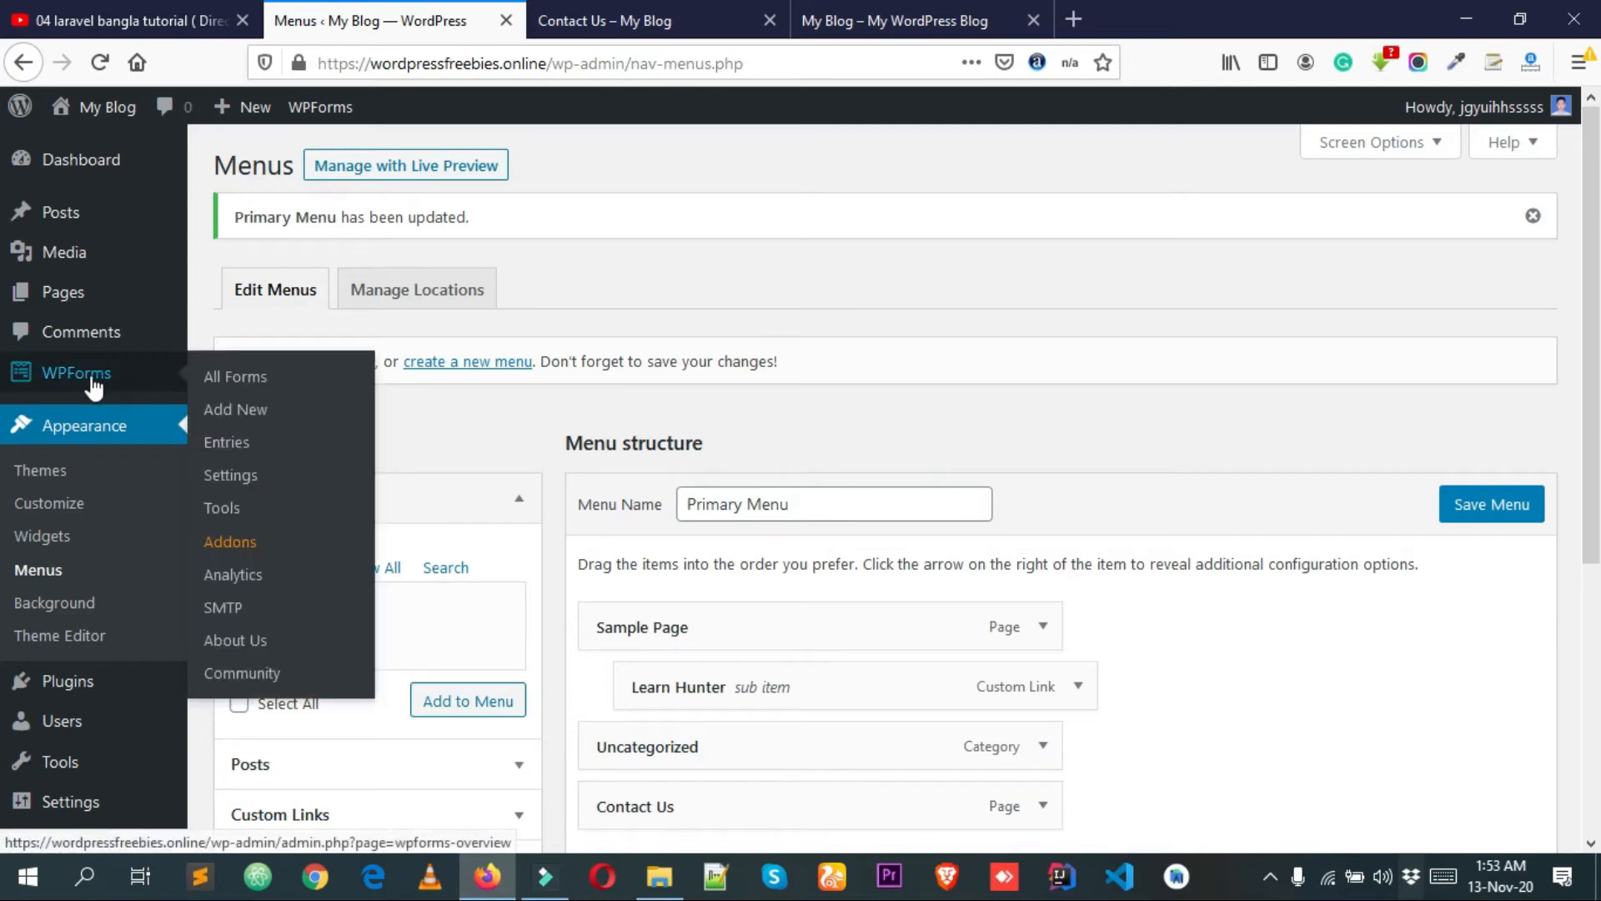
left_click(80, 386)
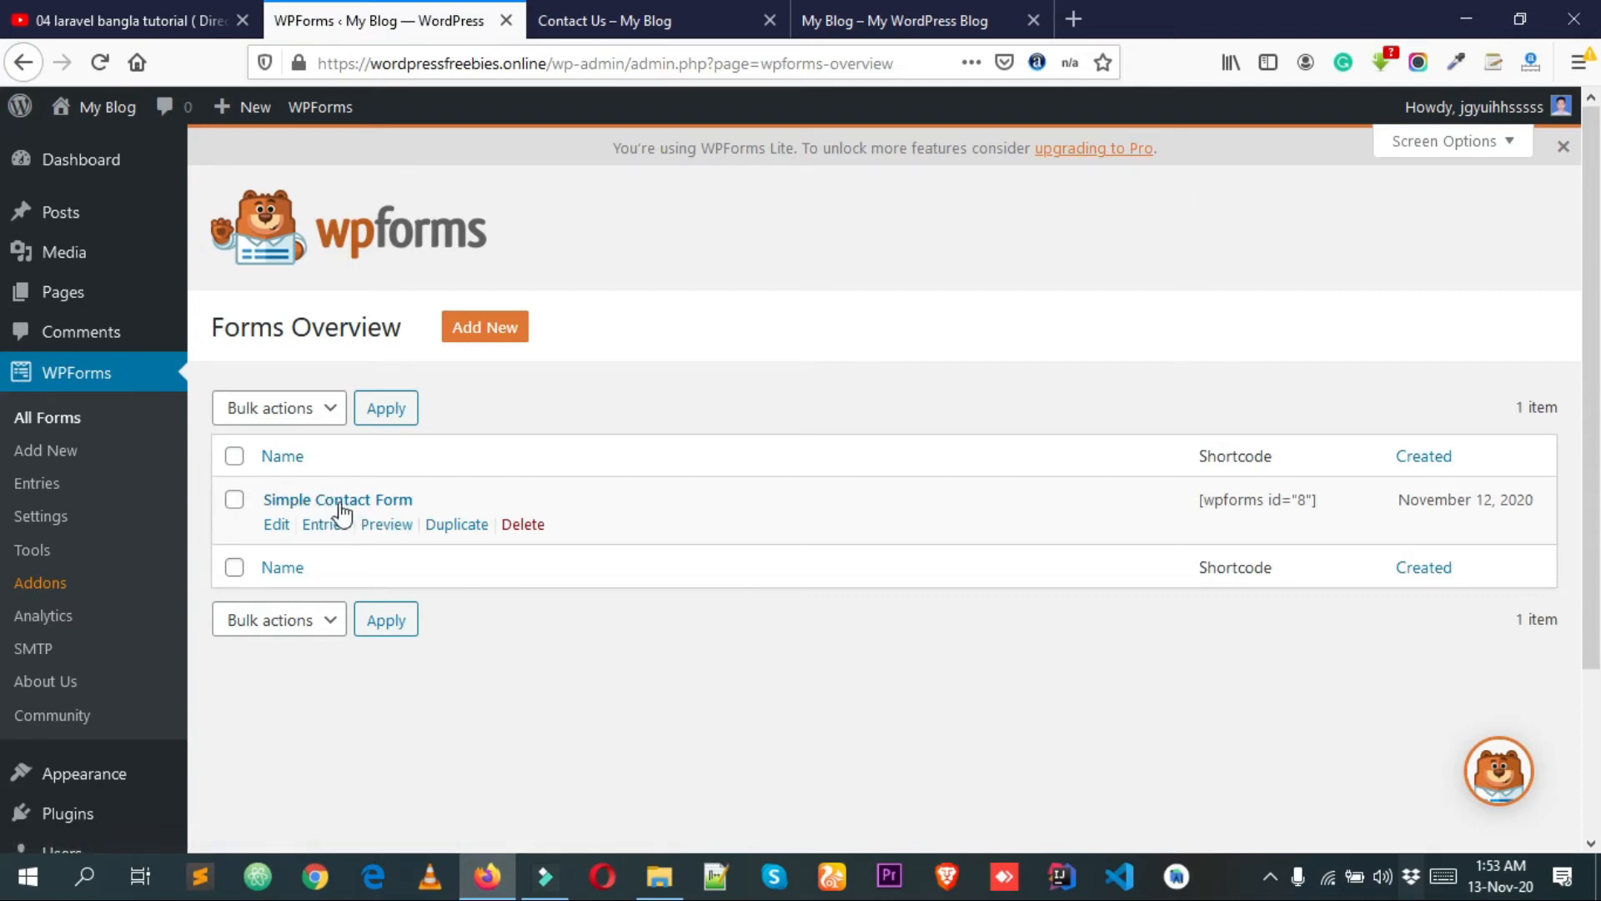
left_click(332, 503)
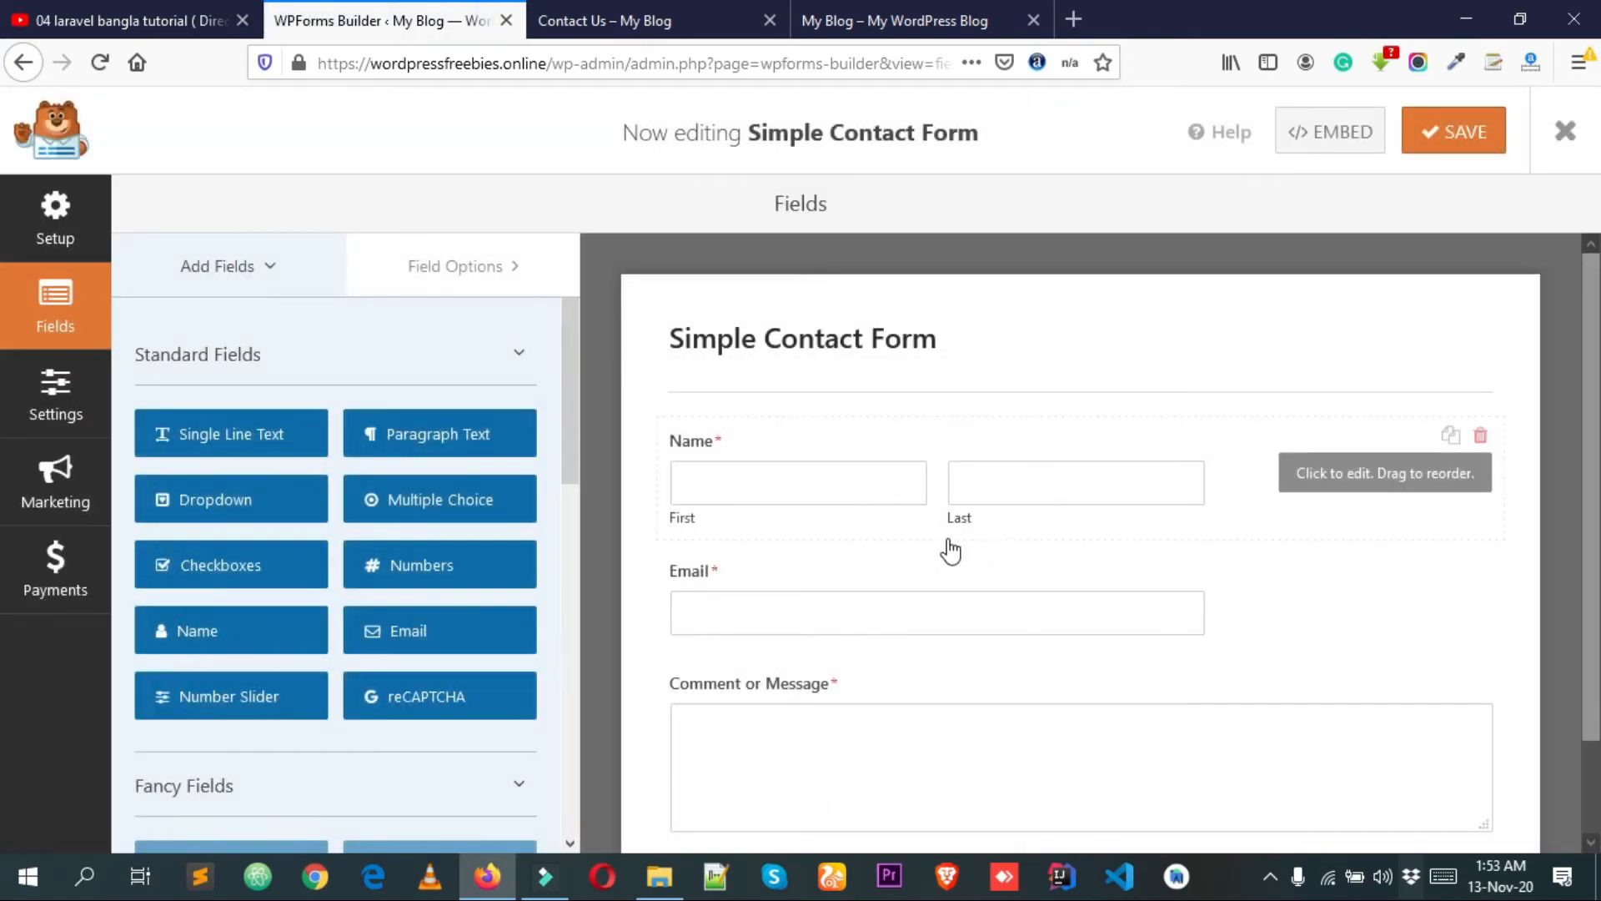
scroll(951, 551, "down", 2)
scroll(934, 475, "up", 1)
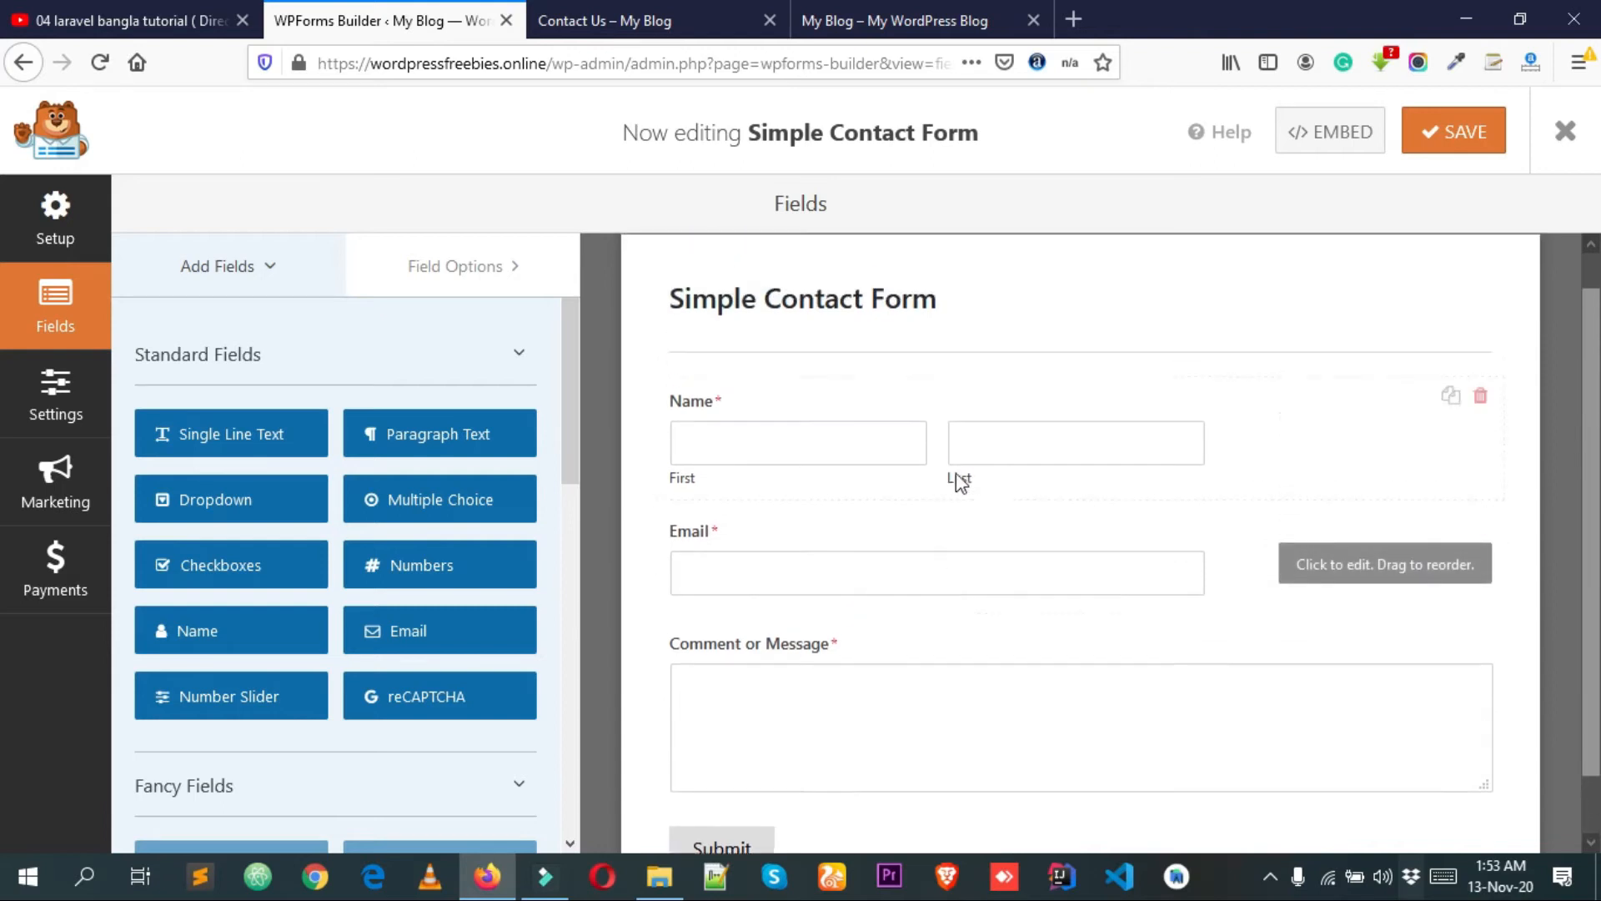
scroll(959, 482, "up", 1)
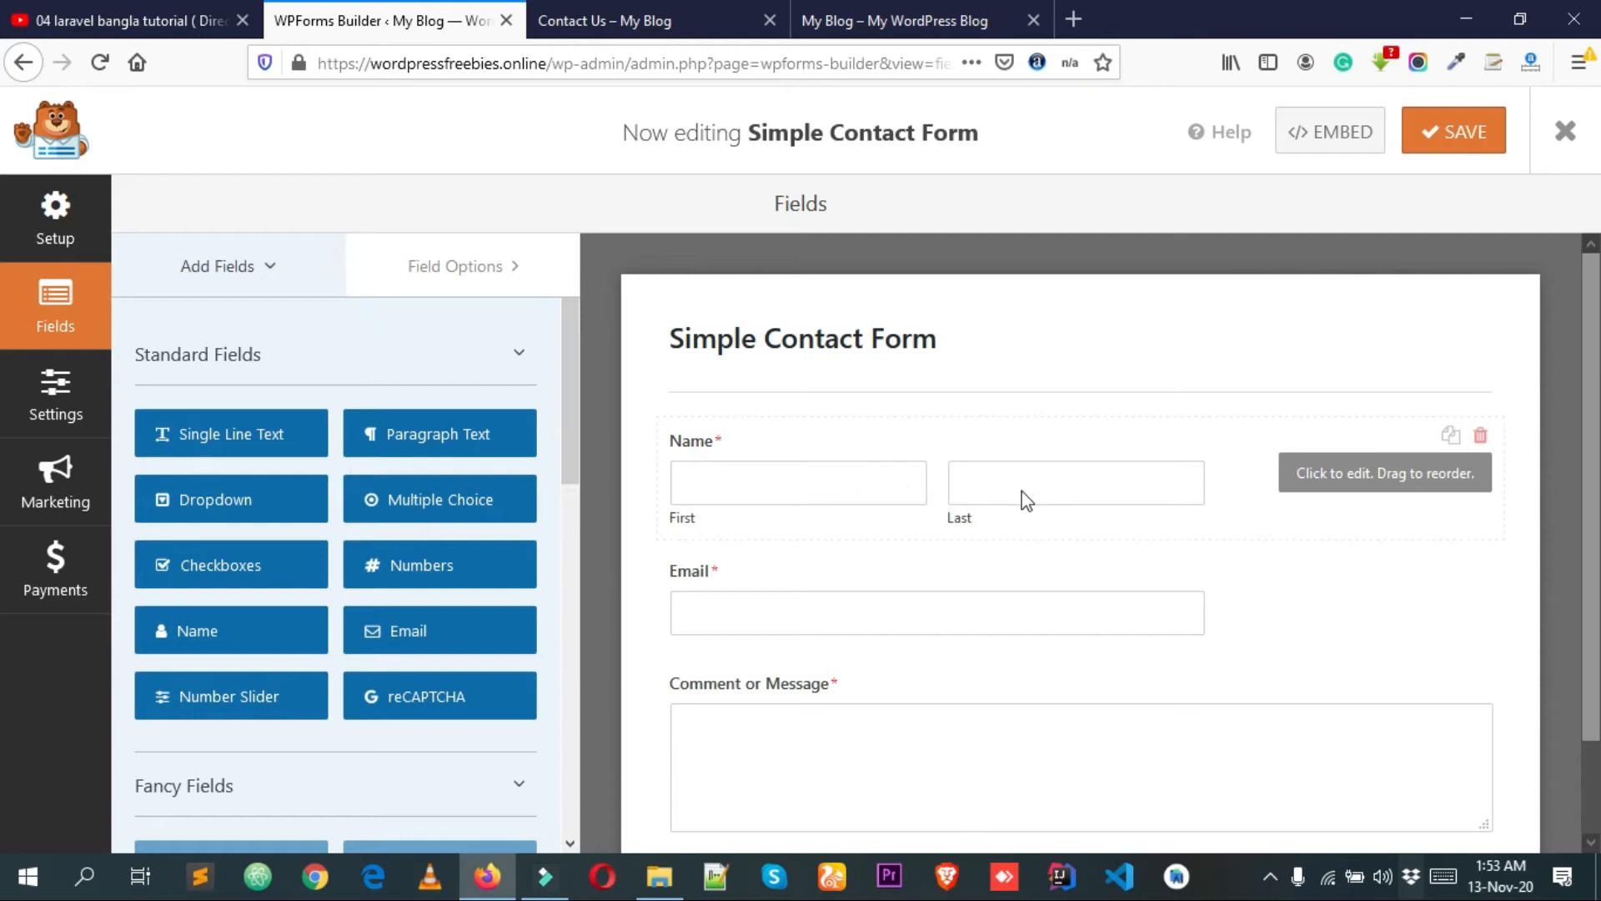
Change the Name field's label to "Your Name".
left_click(1373, 476)
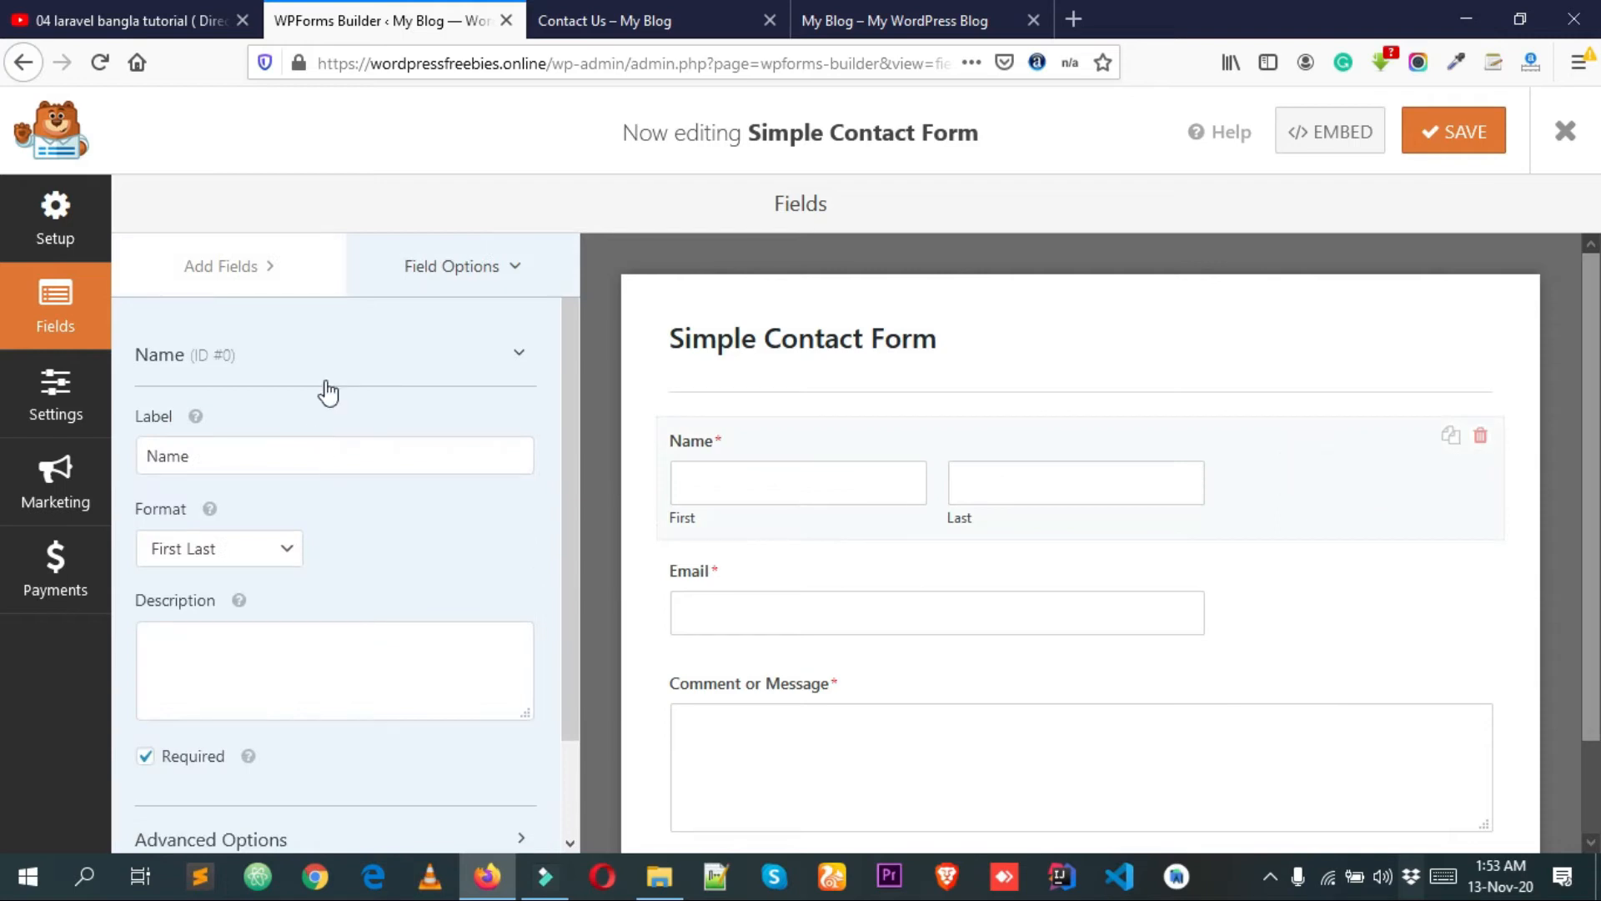
scroll(446, 548, "down", 2)
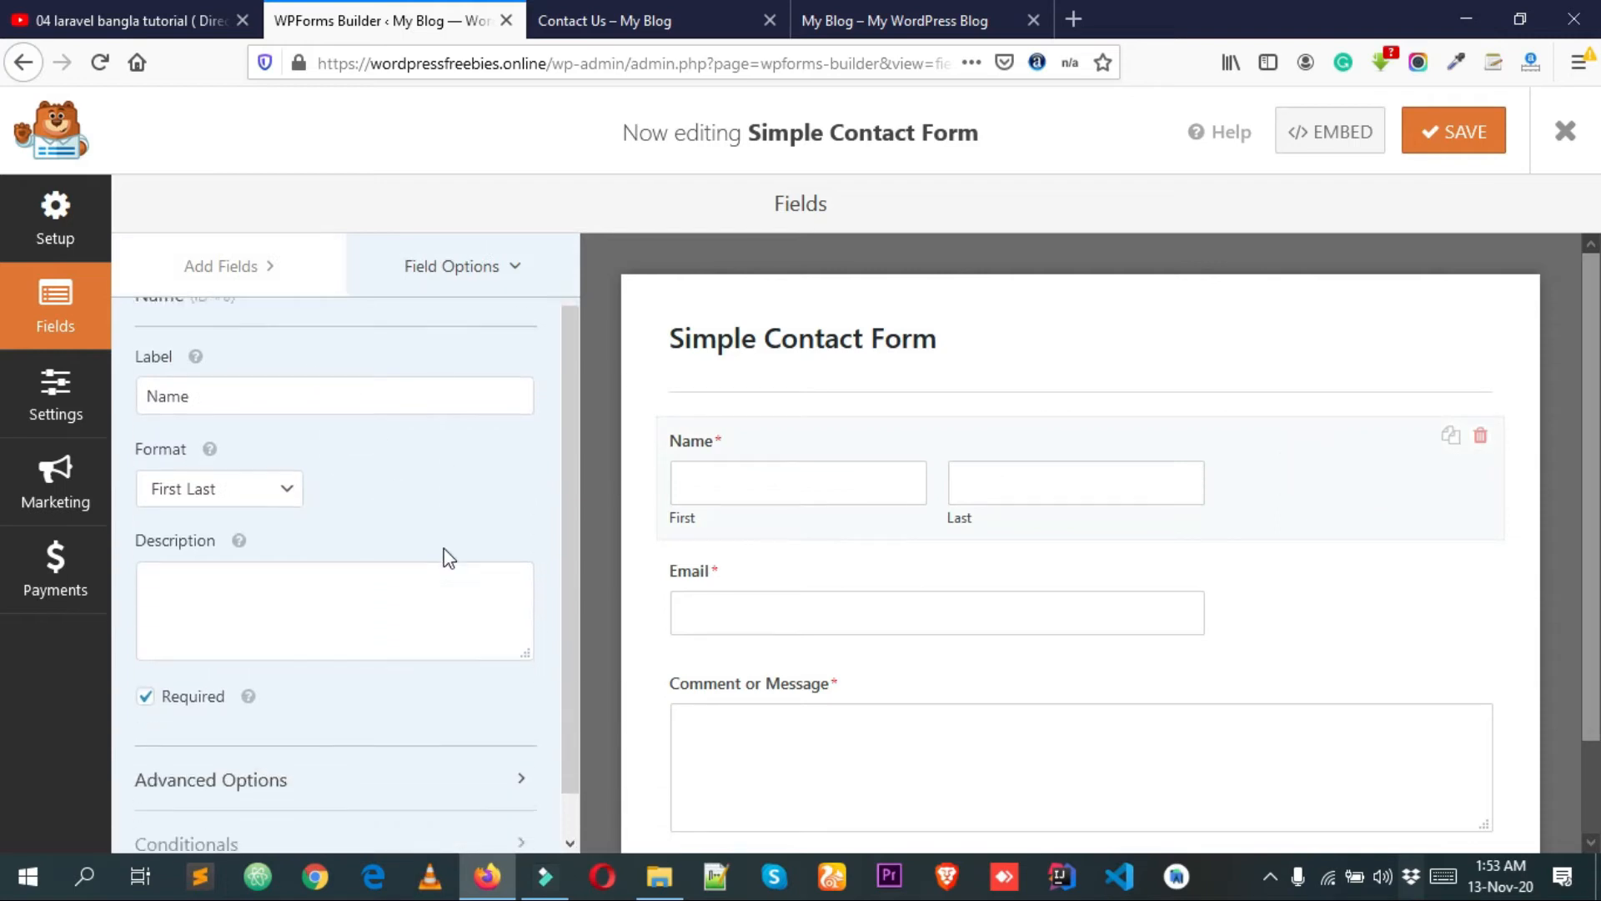
scroll(437, 555, "up", 2)
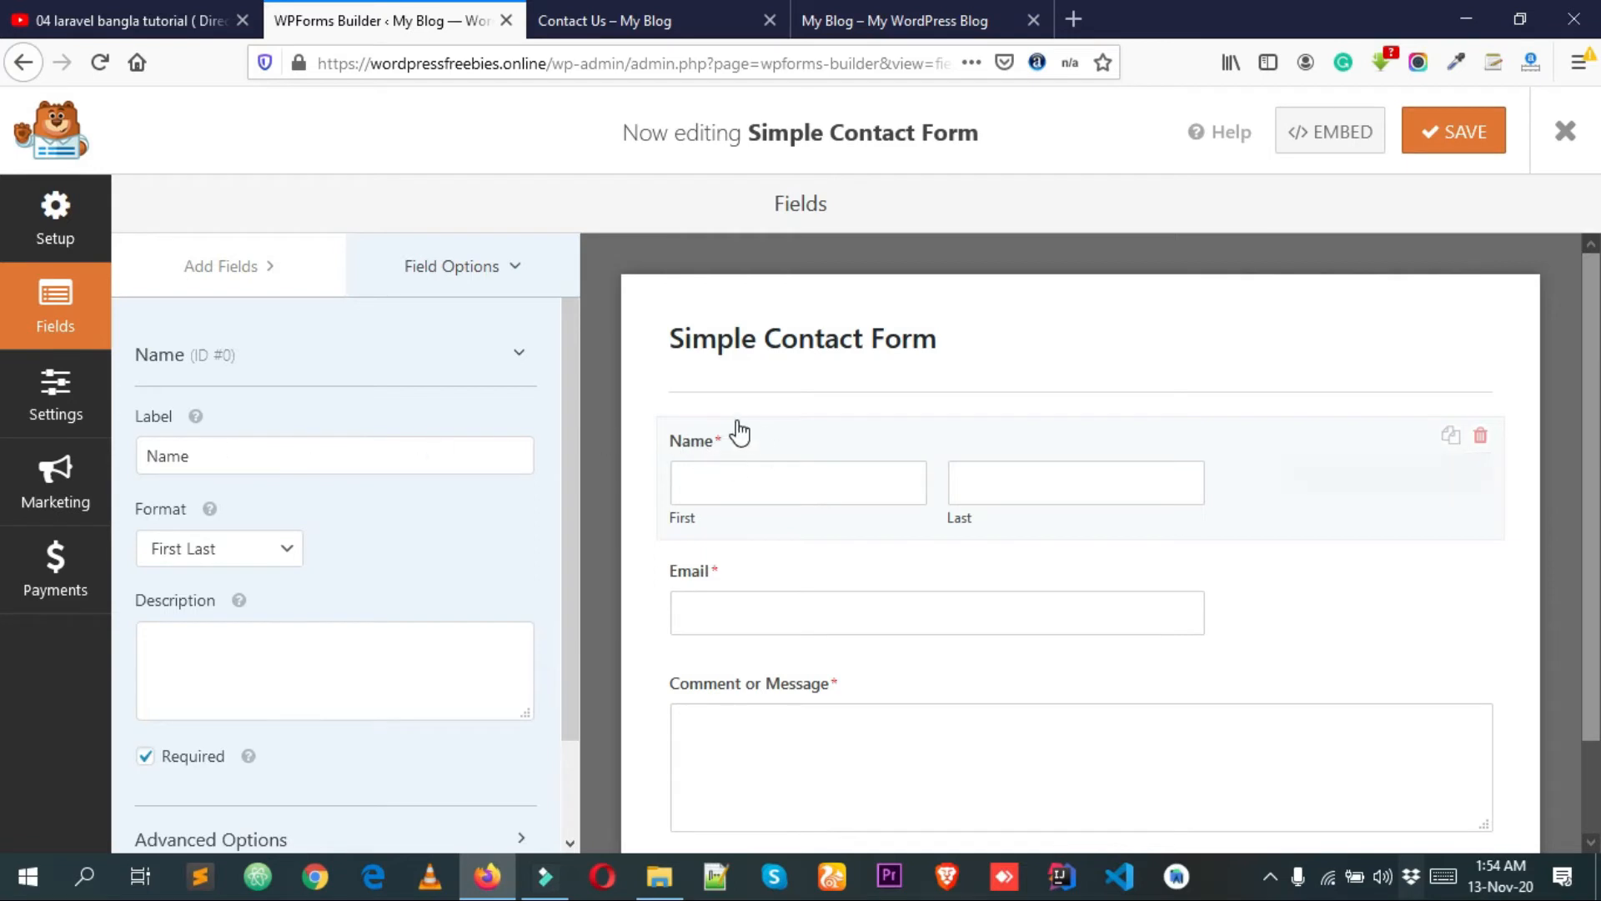
left_click(259, 450)
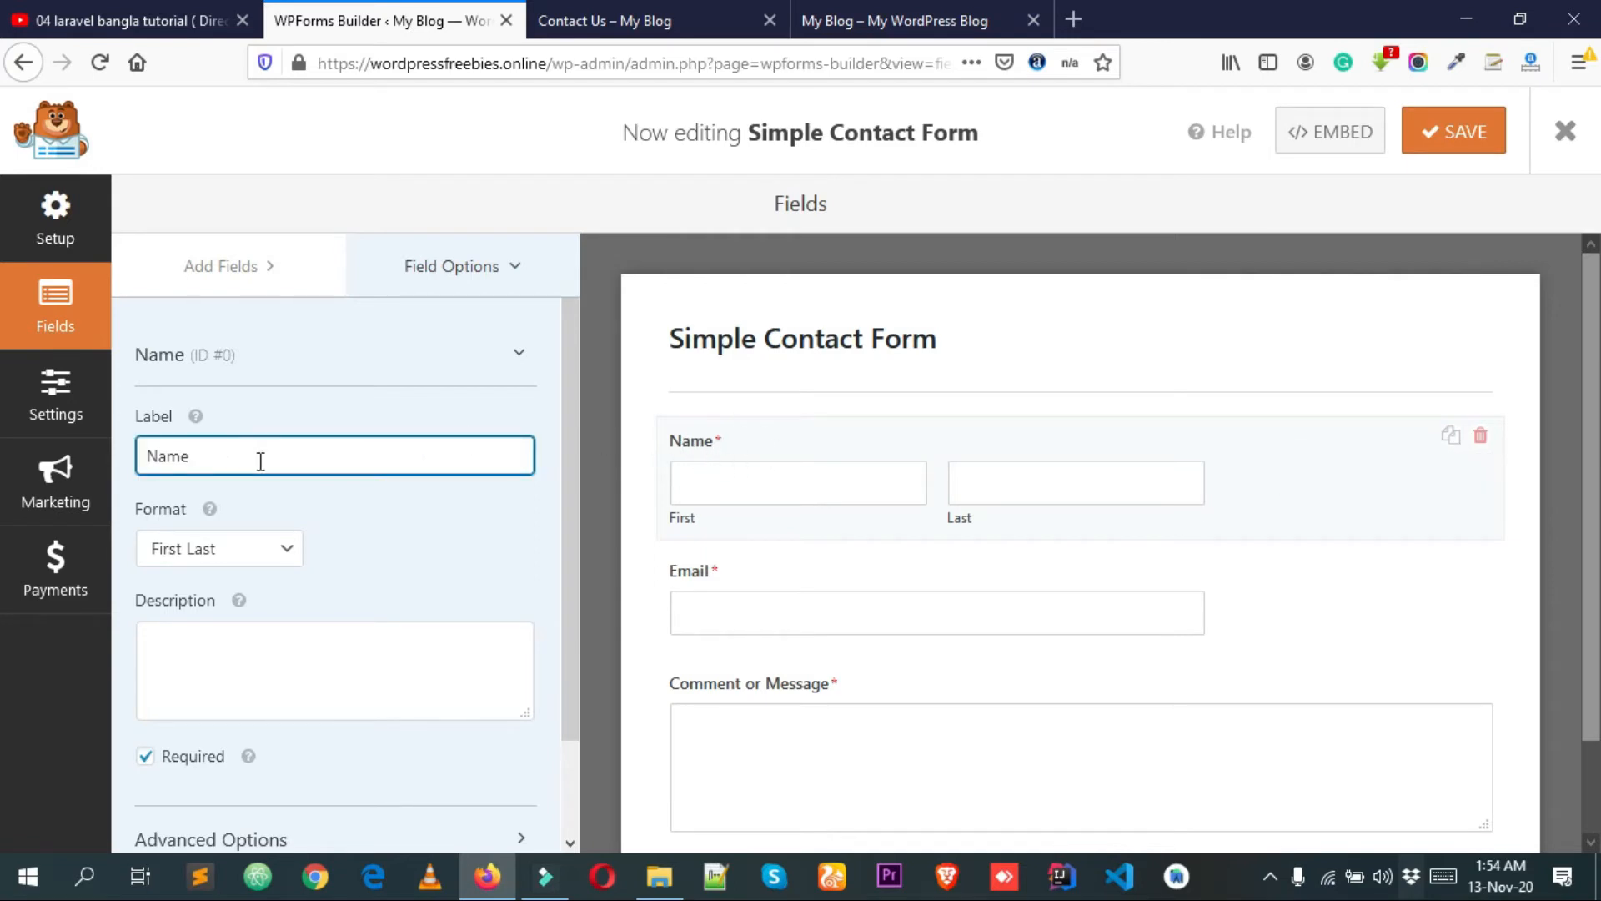
left_click(148, 456)
type("Your")
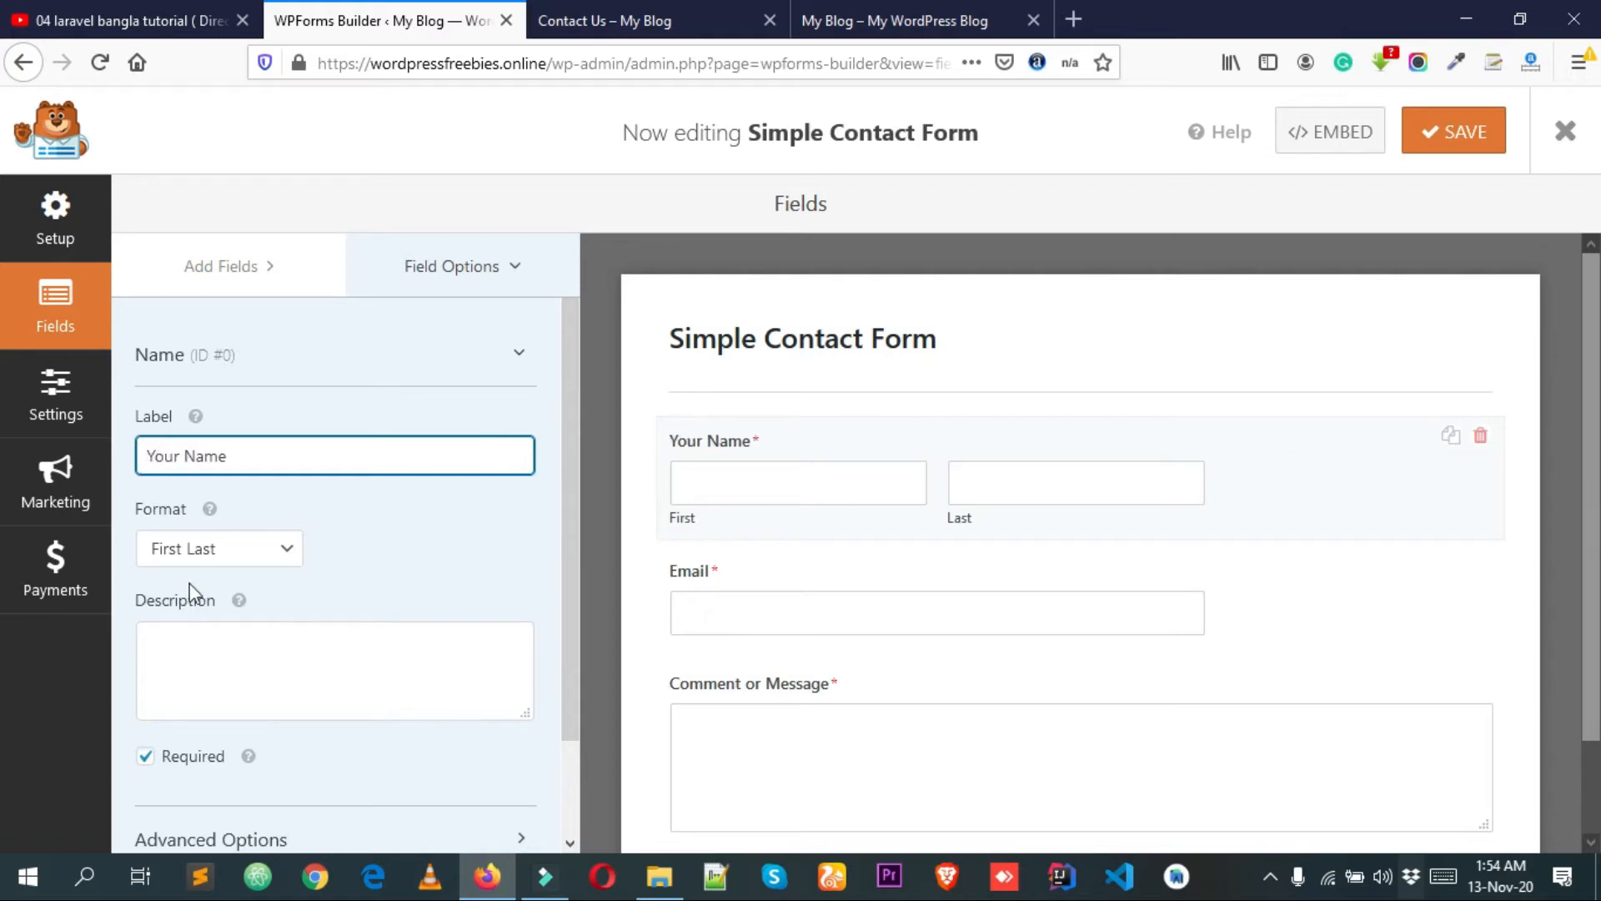
Set the name field's description to "This is the field for the person's name." and save the form.
scroll(403, 475, "down", 2)
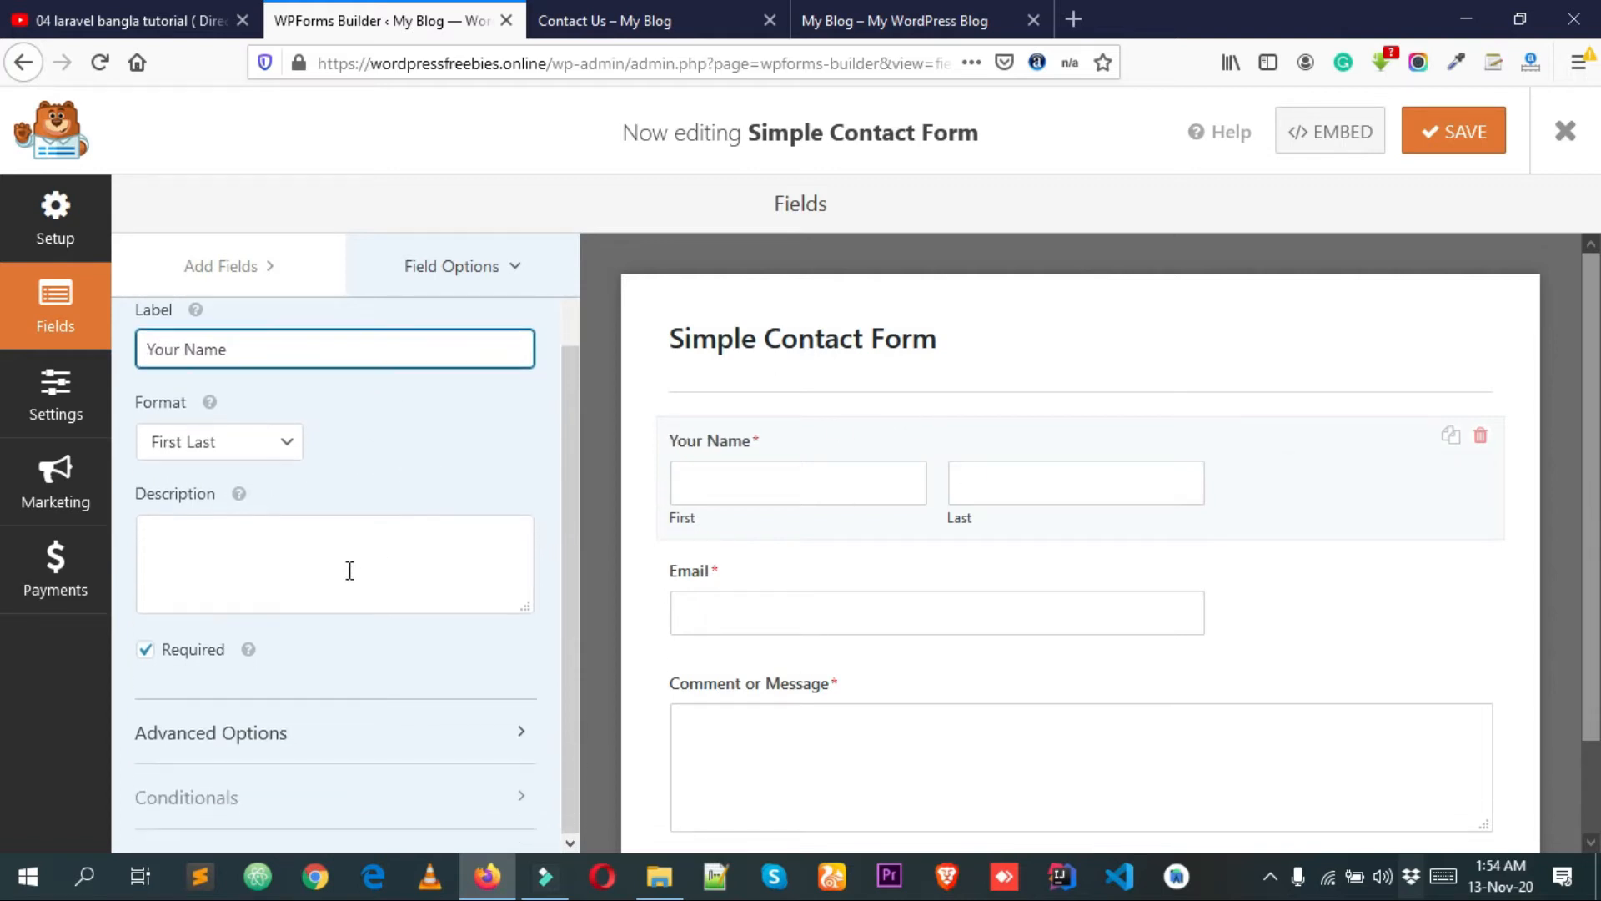
left_click(256, 553)
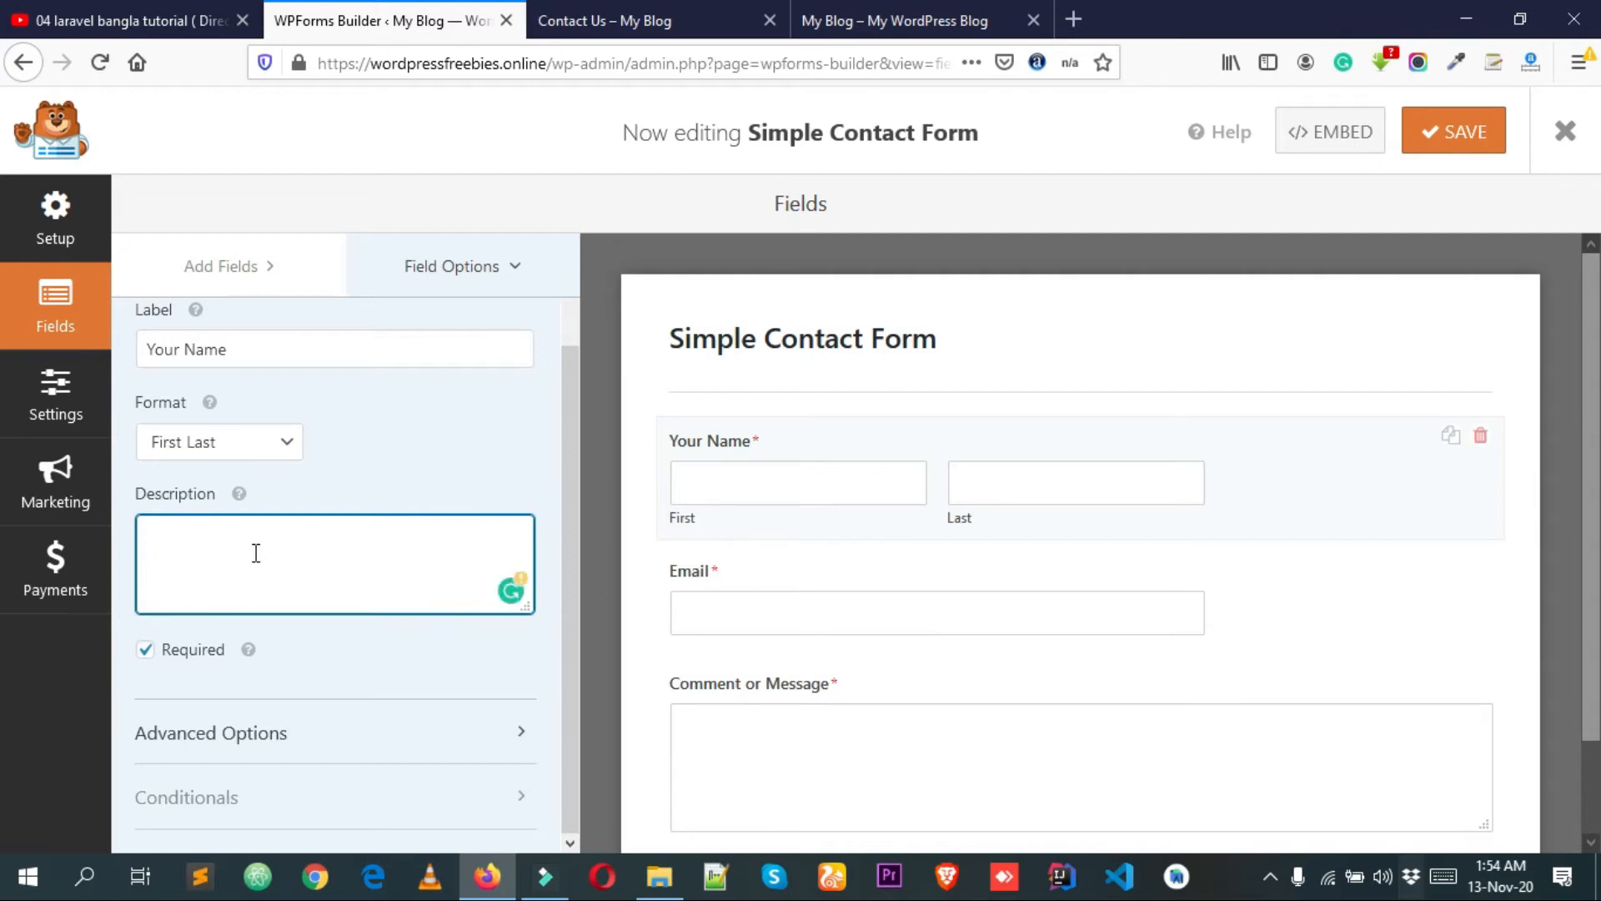
type("This is the field for the person name.")
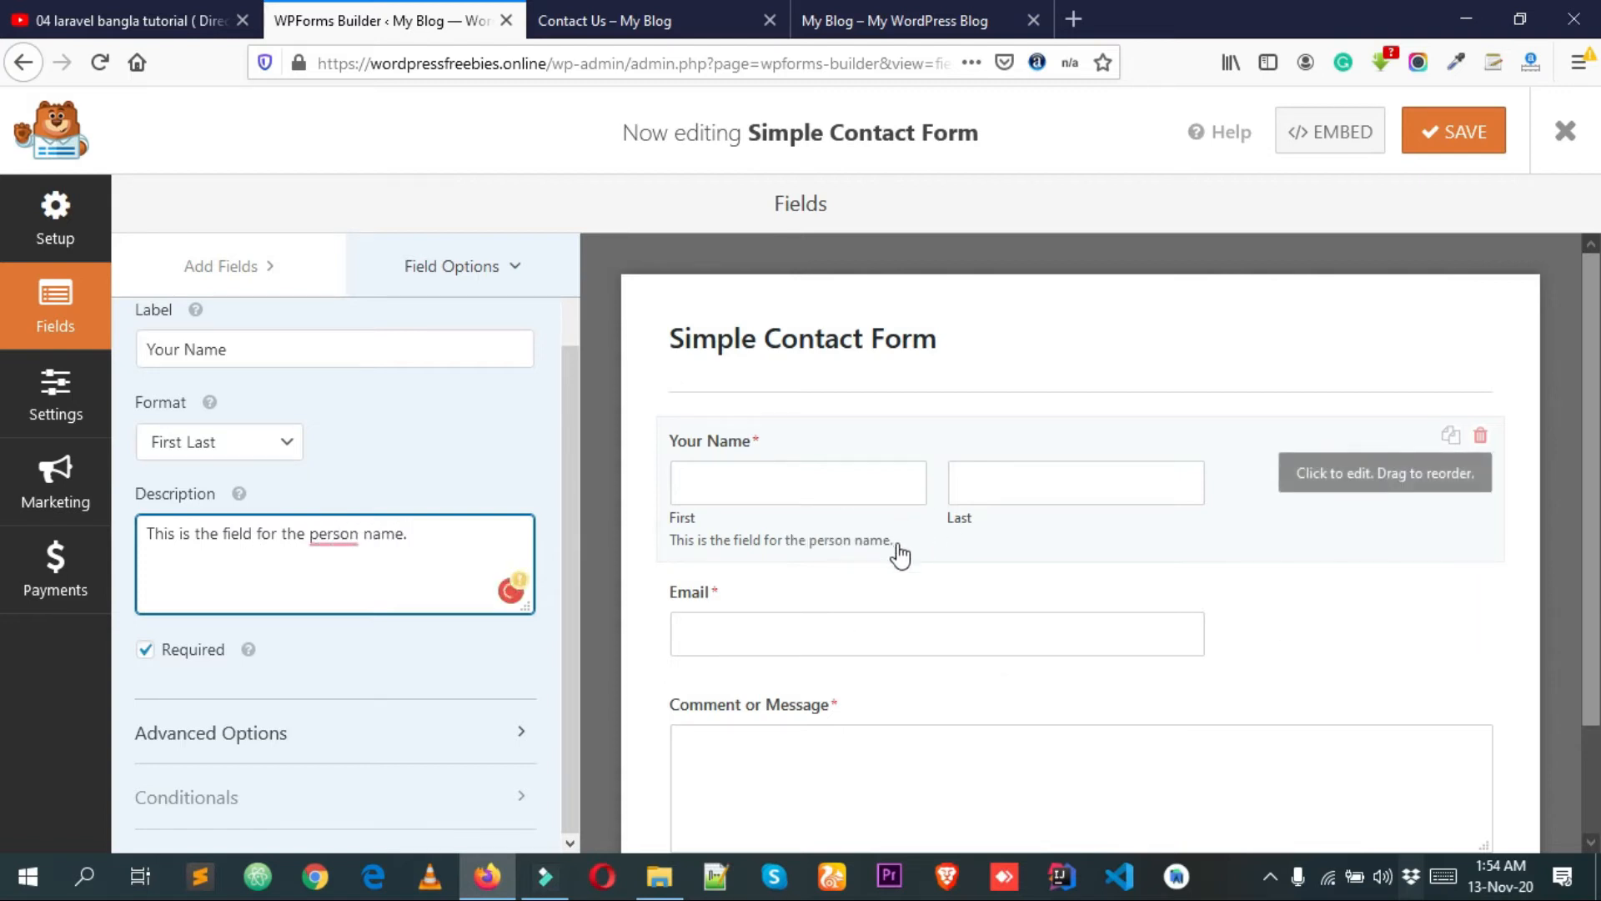
mouse_move(357, 535)
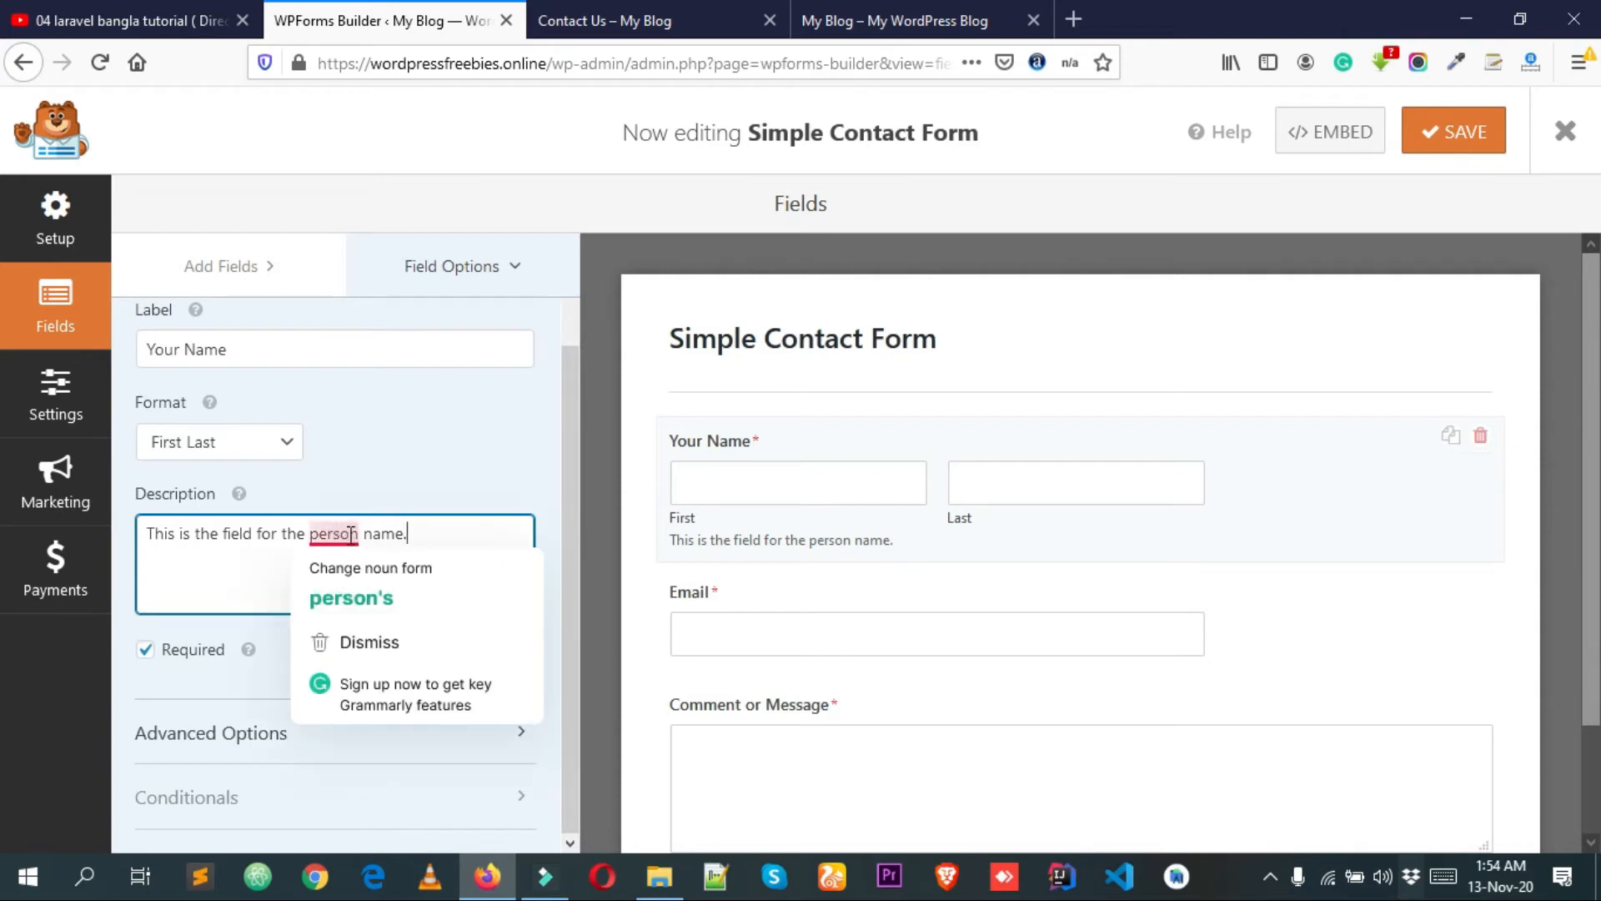
left_click(357, 598)
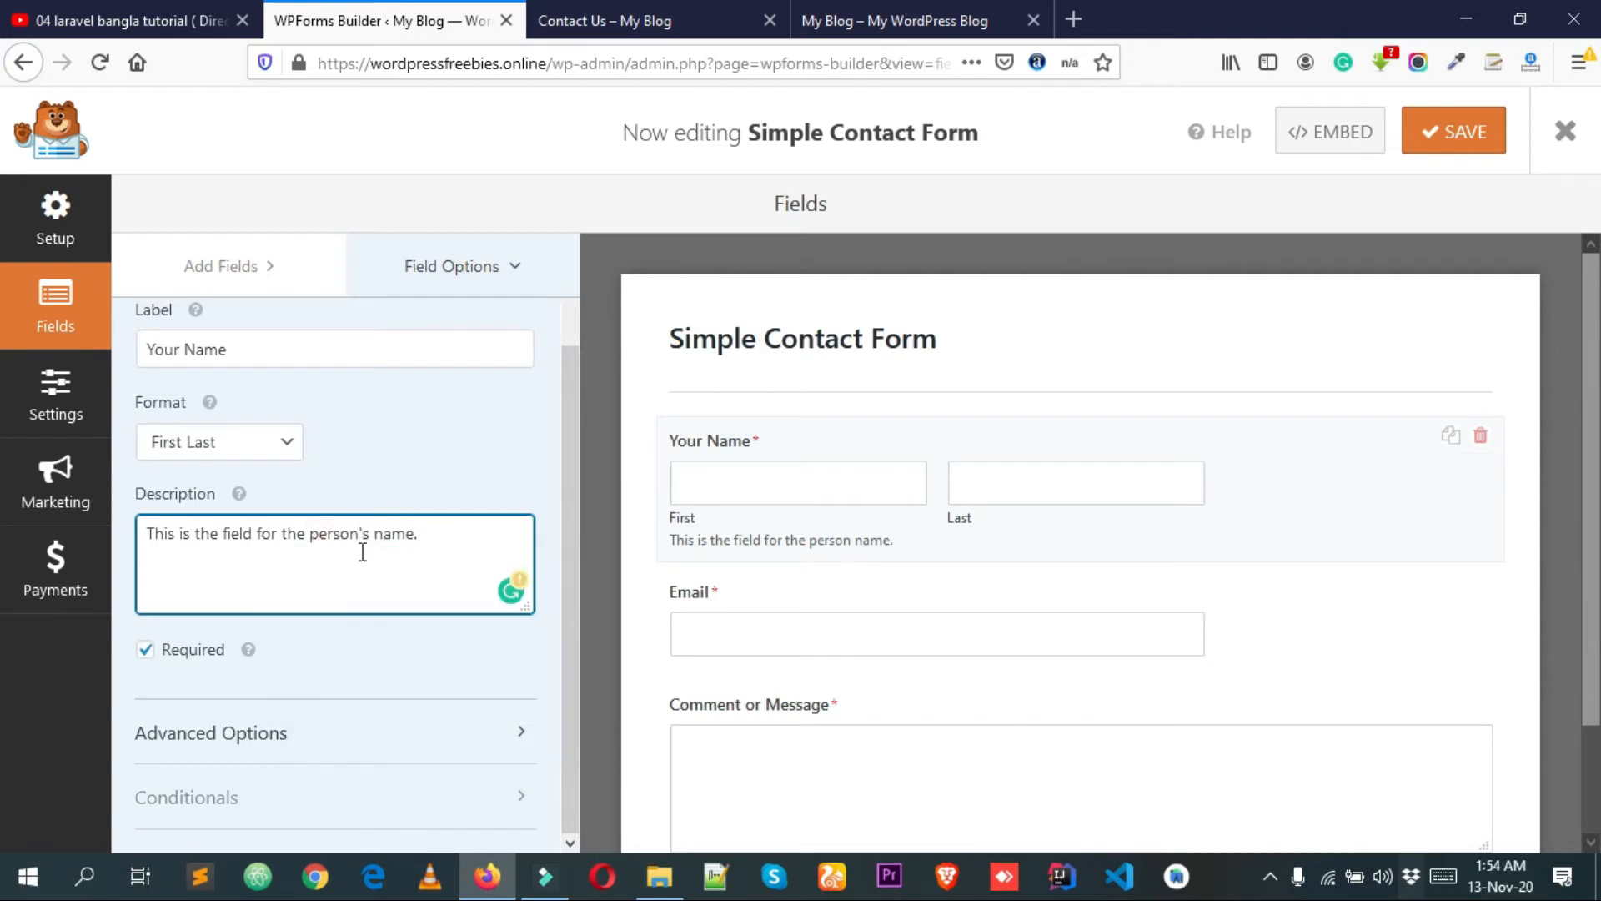
left_click(1455, 138)
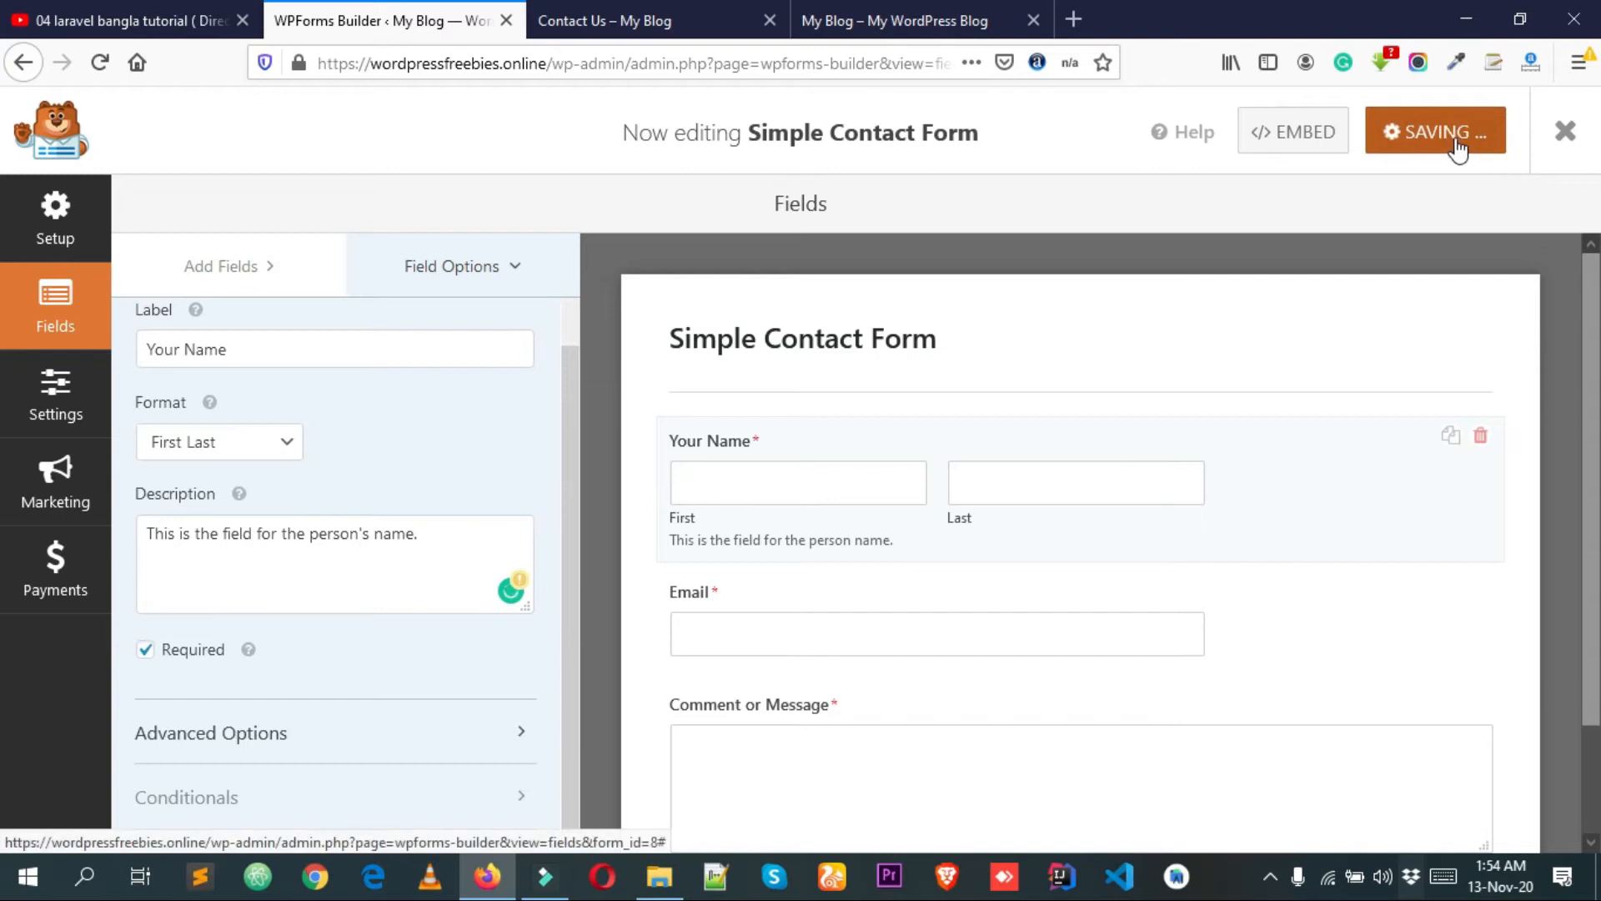
Reload the live Contact Us page, check the name field's label and description, and return to the form builder.
left_click(675, 2)
left_click(871, 316)
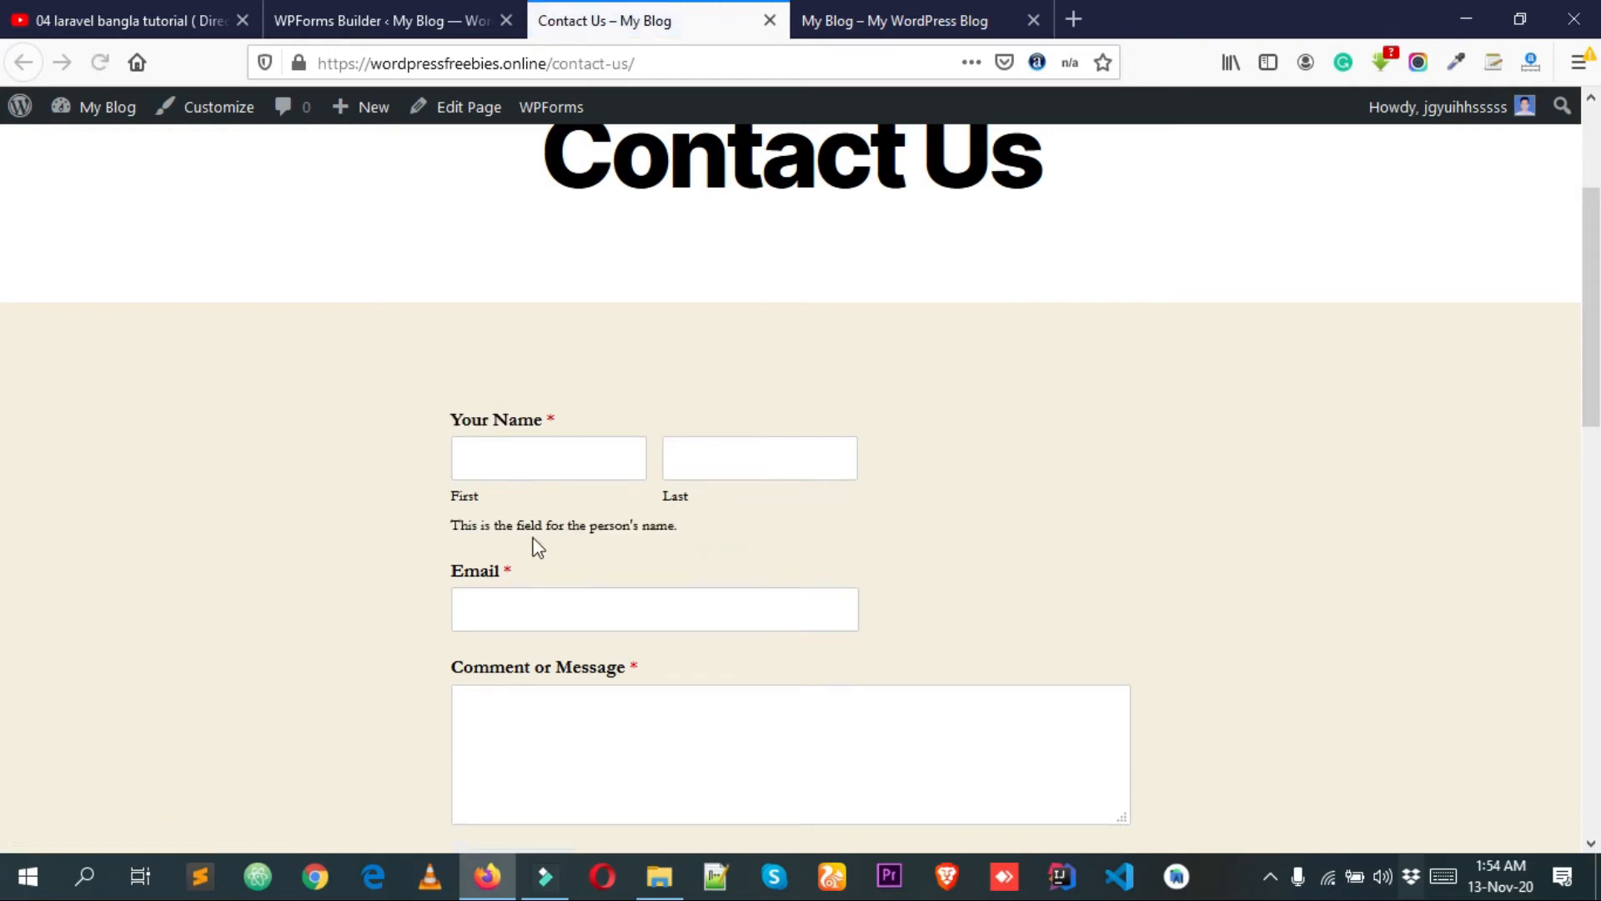
left_click_drag(452, 527, 546, 527)
left_click(430, 524)
left_click(515, 4)
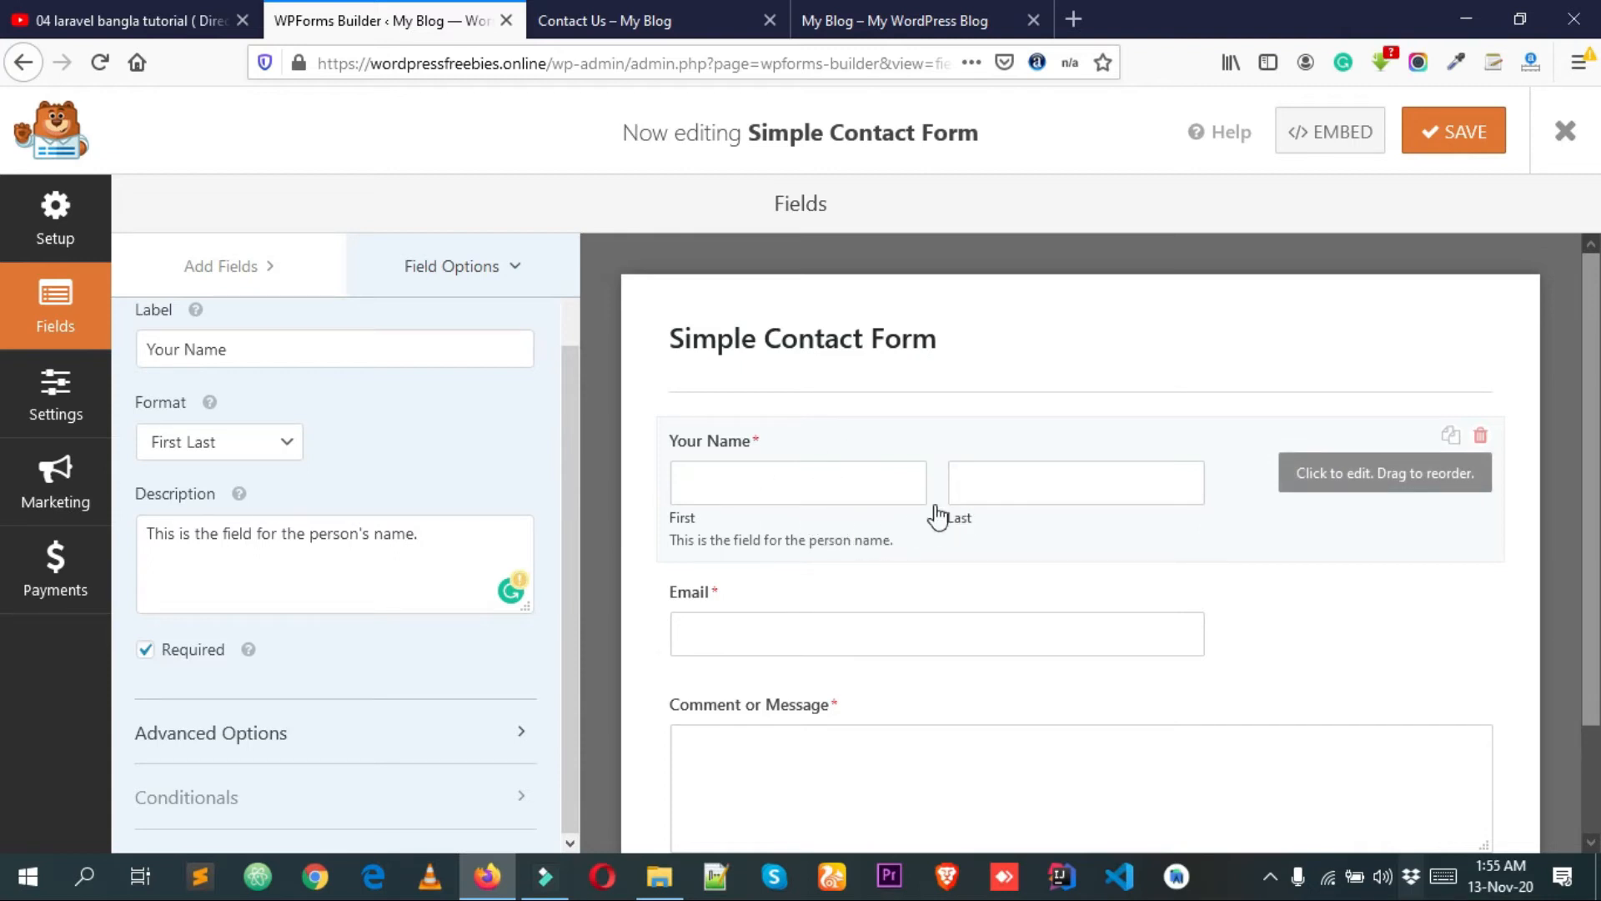
Expand the Your Name field's advanced options and try the Small and Medium field sizes.
scroll(937, 514, "down", 3)
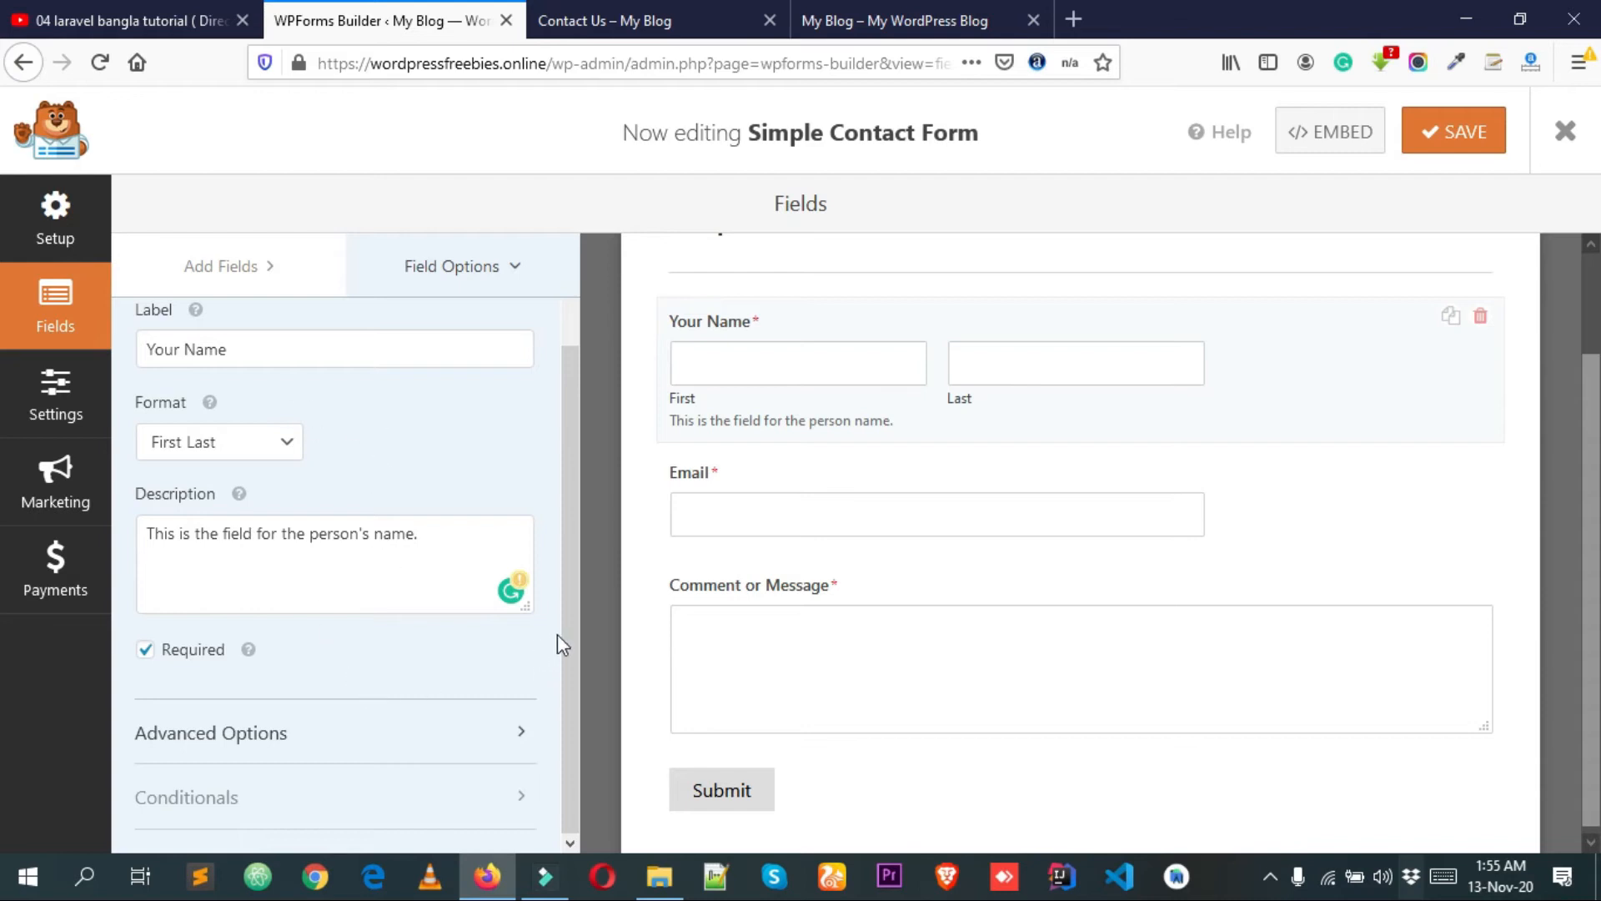
left_click(250, 734)
scroll(307, 661, "down", 3)
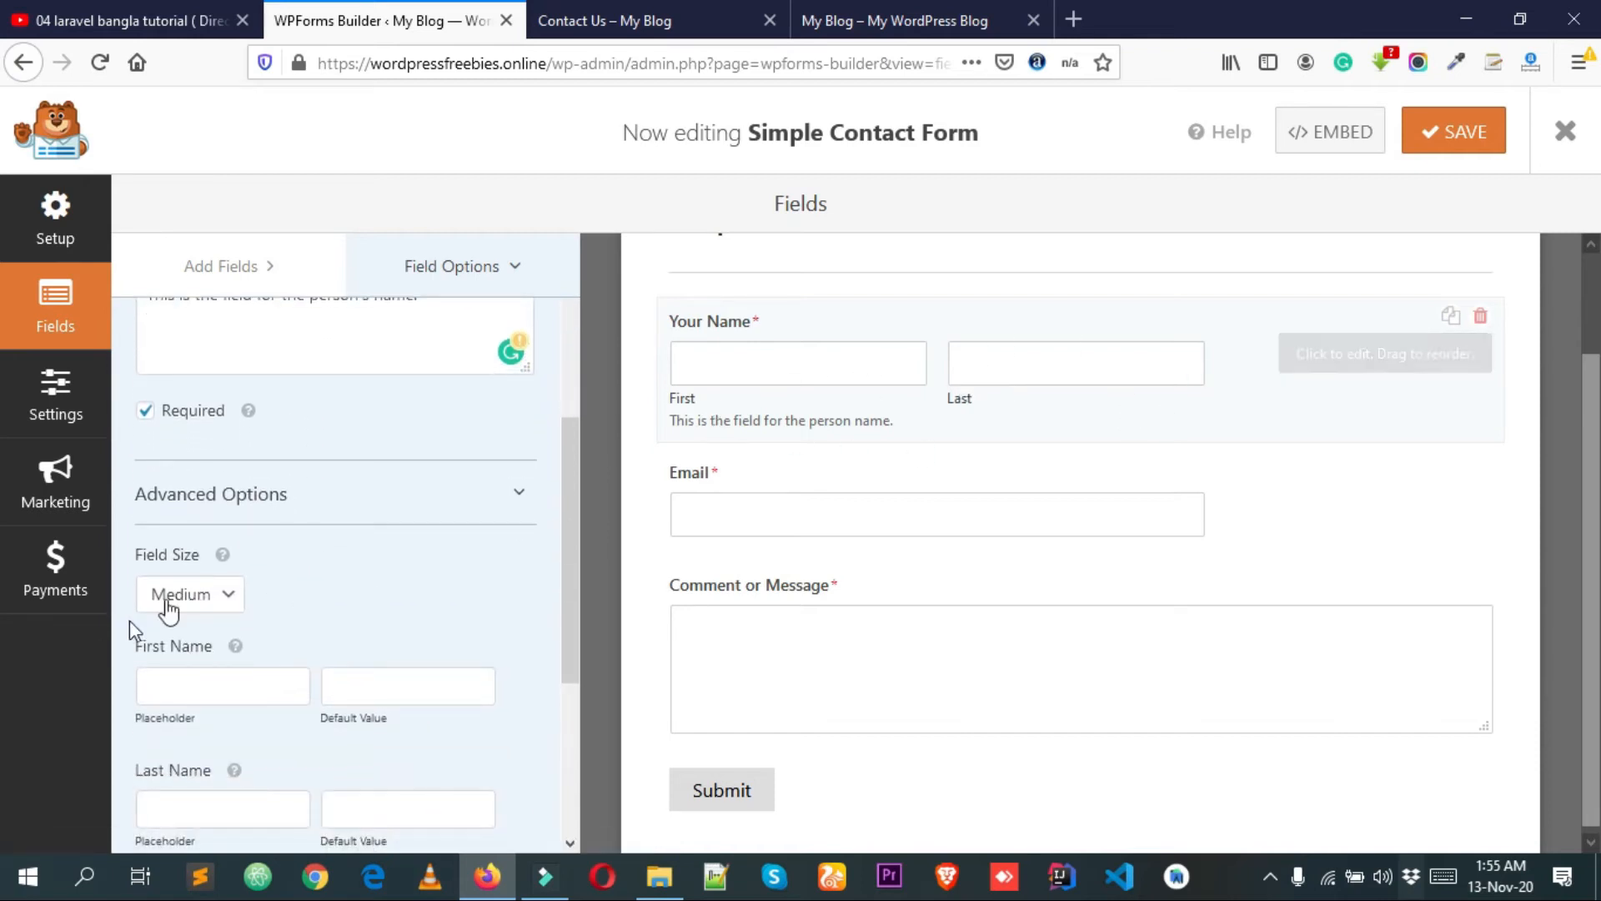
left_click(191, 597)
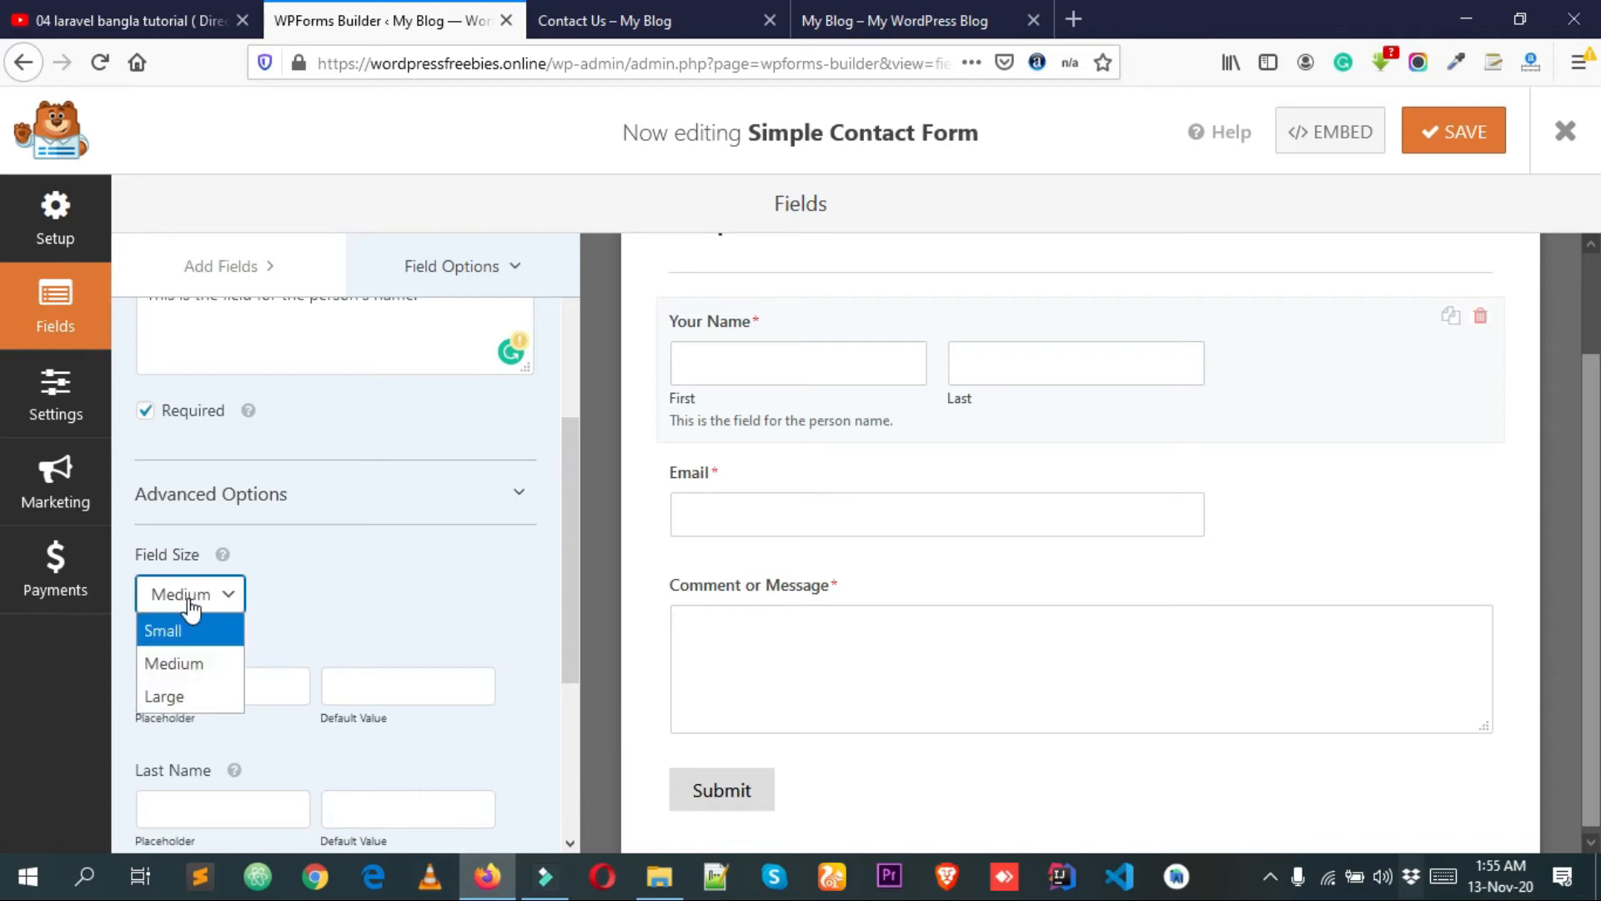
left_click(195, 632)
left_click(190, 594)
left_click(179, 661)
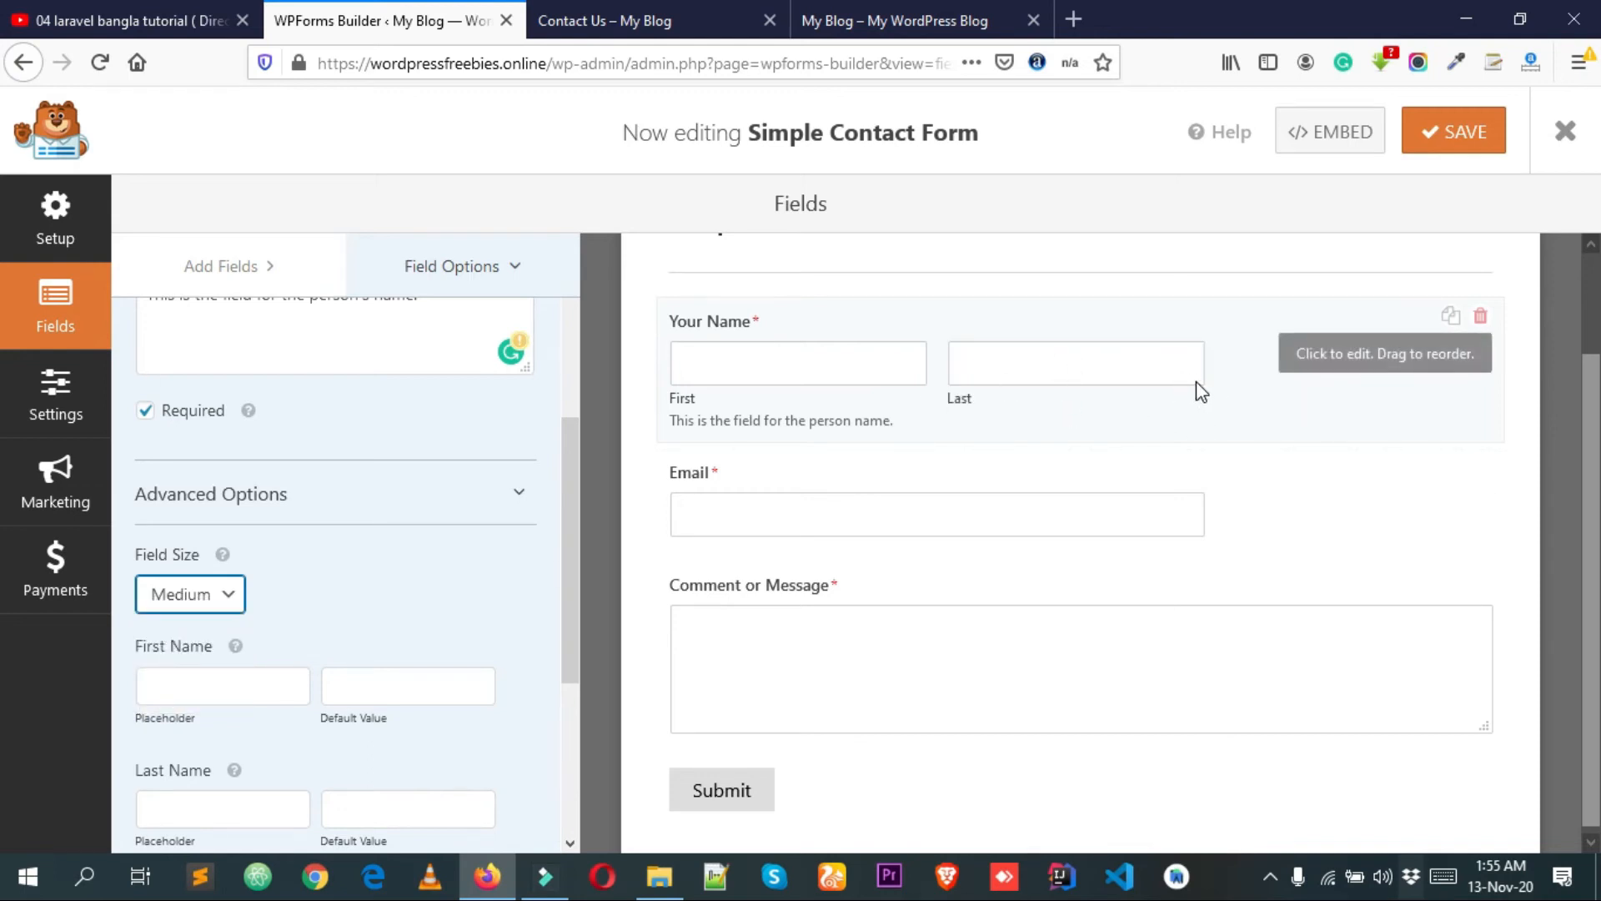
Set the Your Name field's size to Large and save the form.
left_click(176, 597)
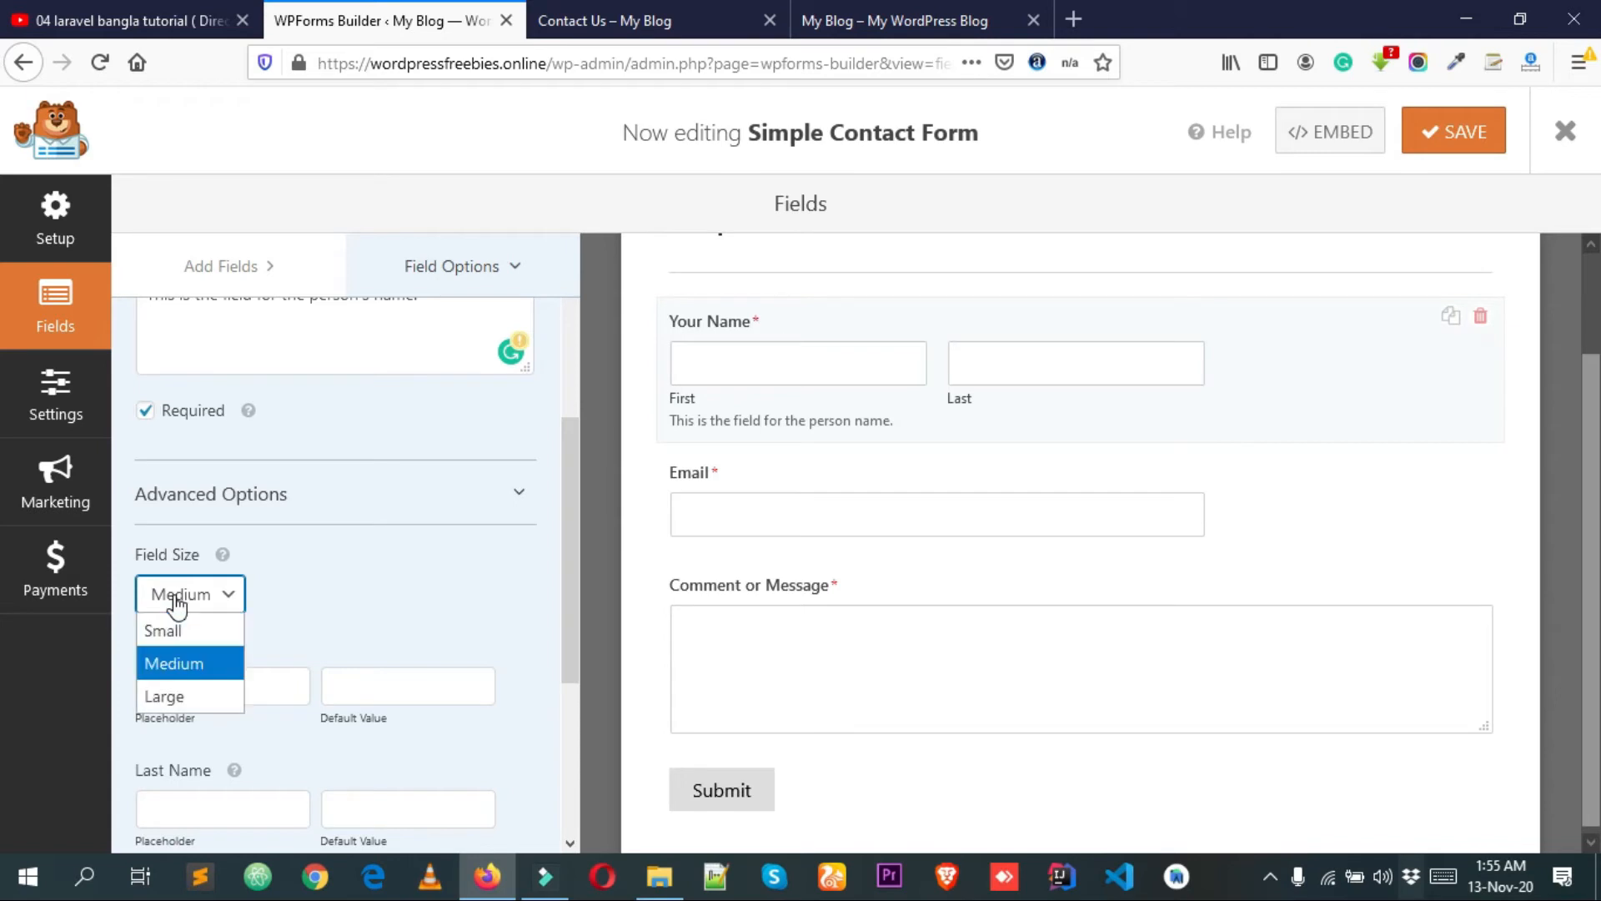
left_click(177, 696)
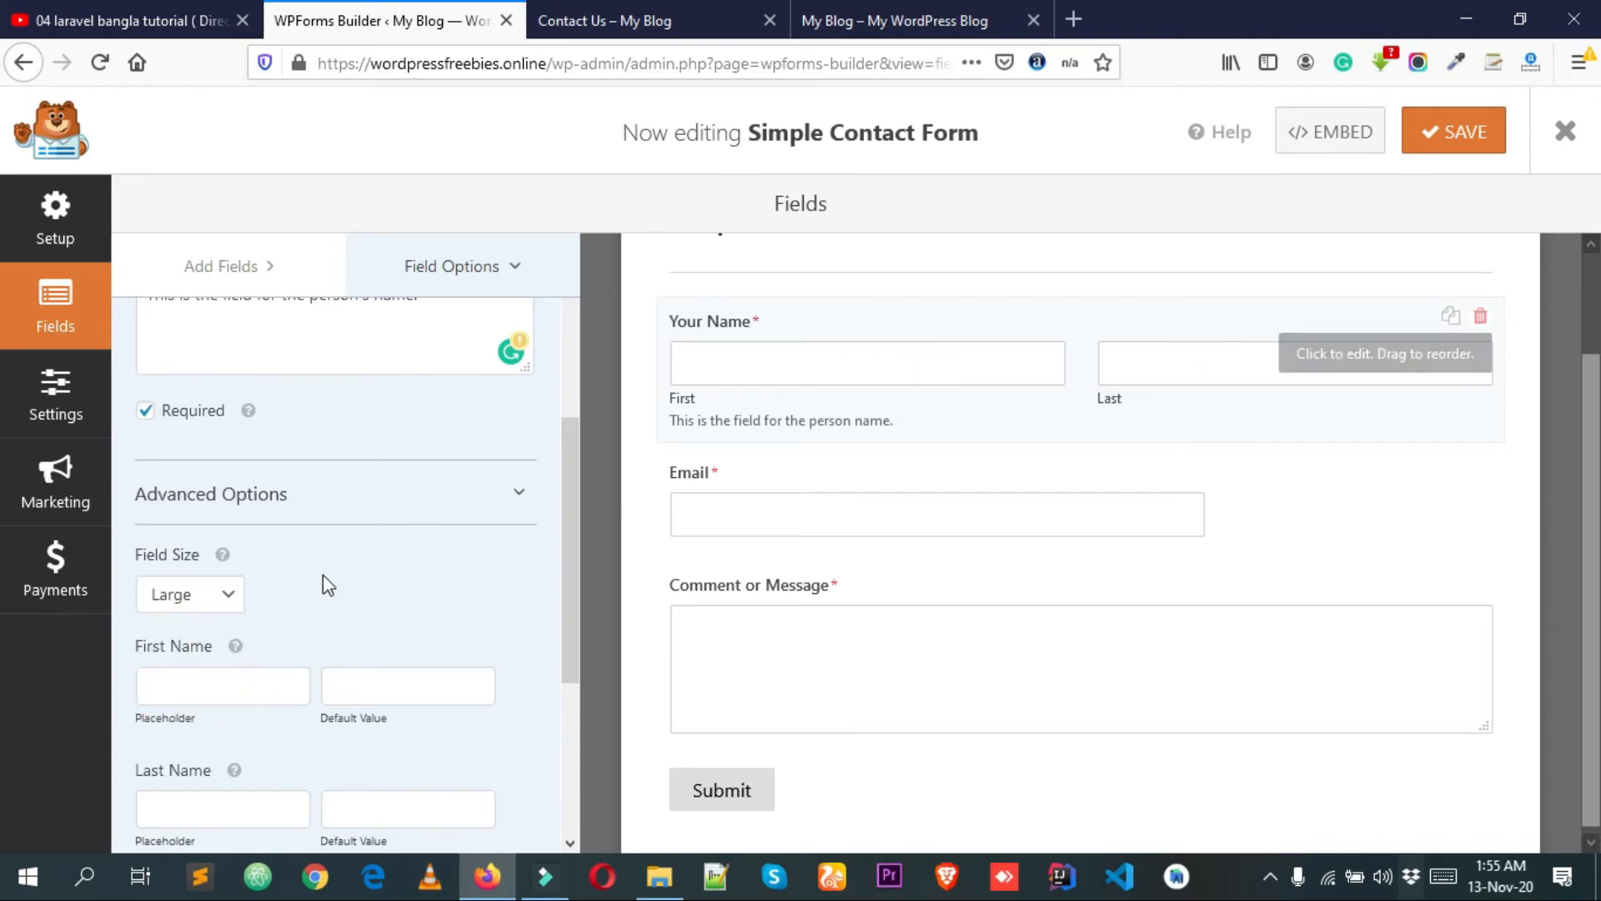
scroll(322, 574, "down", 3)
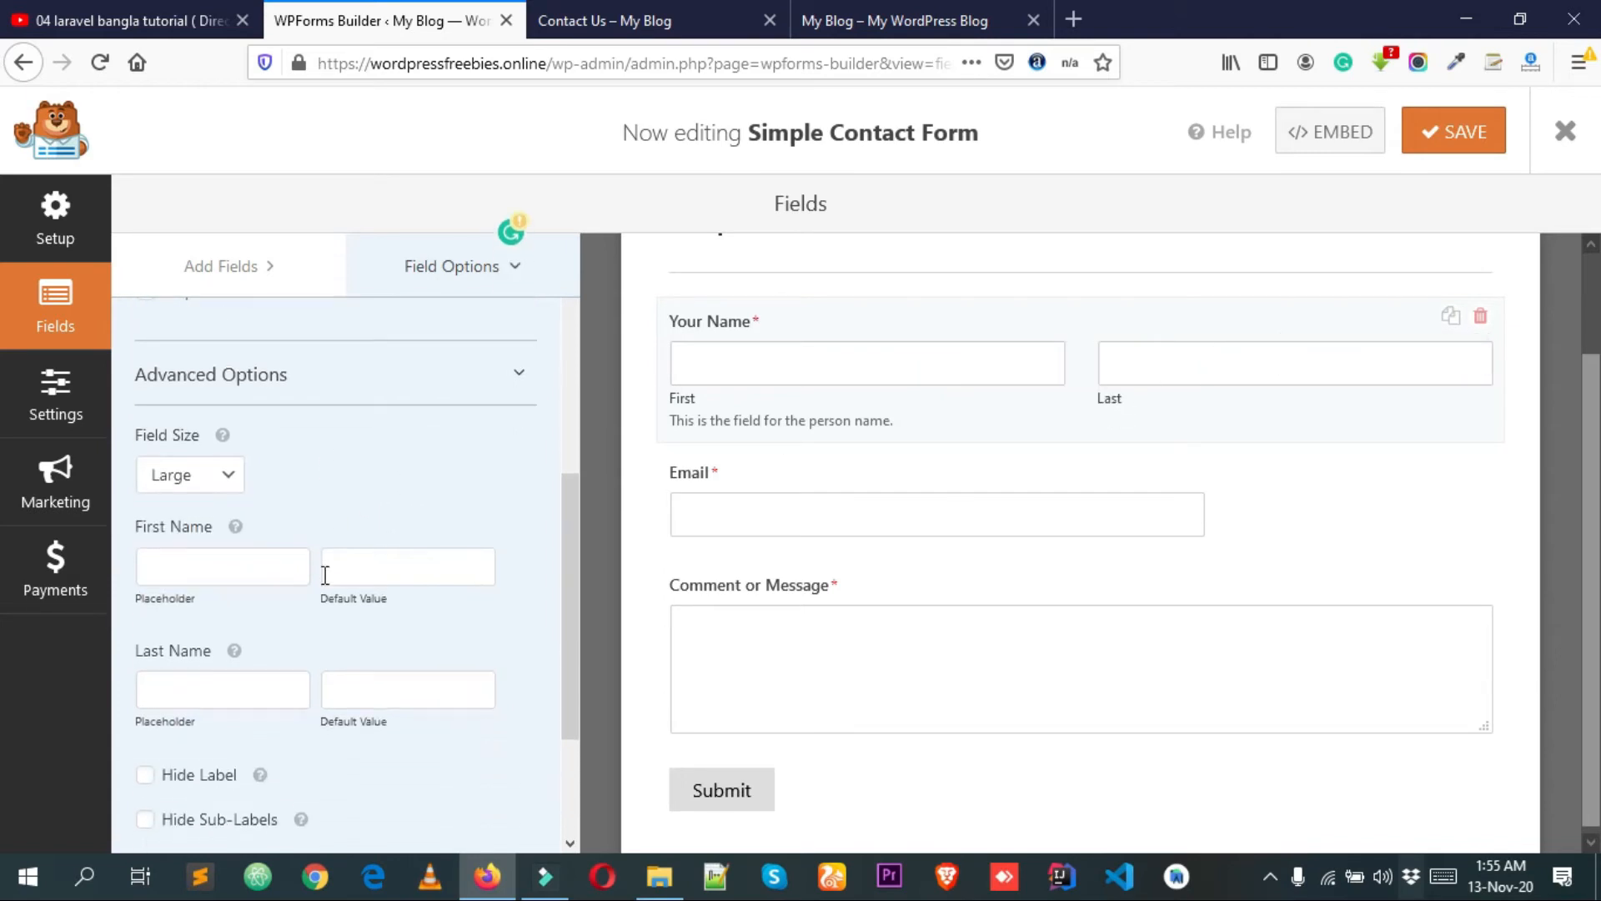
left_click(1458, 149)
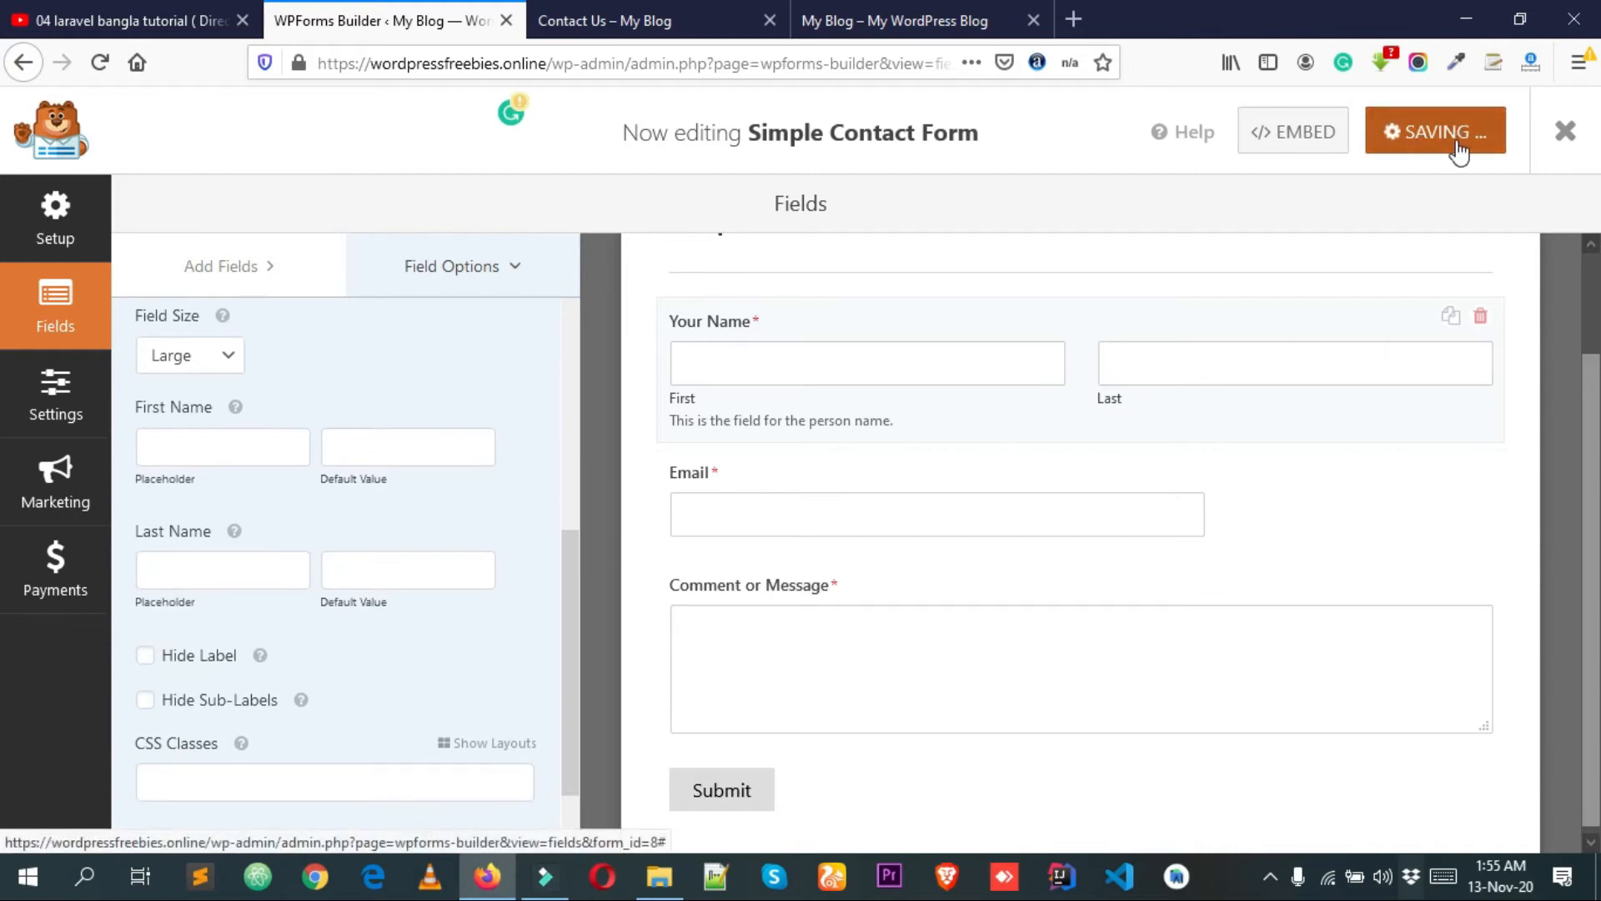
Reload the live Contact Us page, check the width of the name fields, and return to the form builder.
left_click(667, 18)
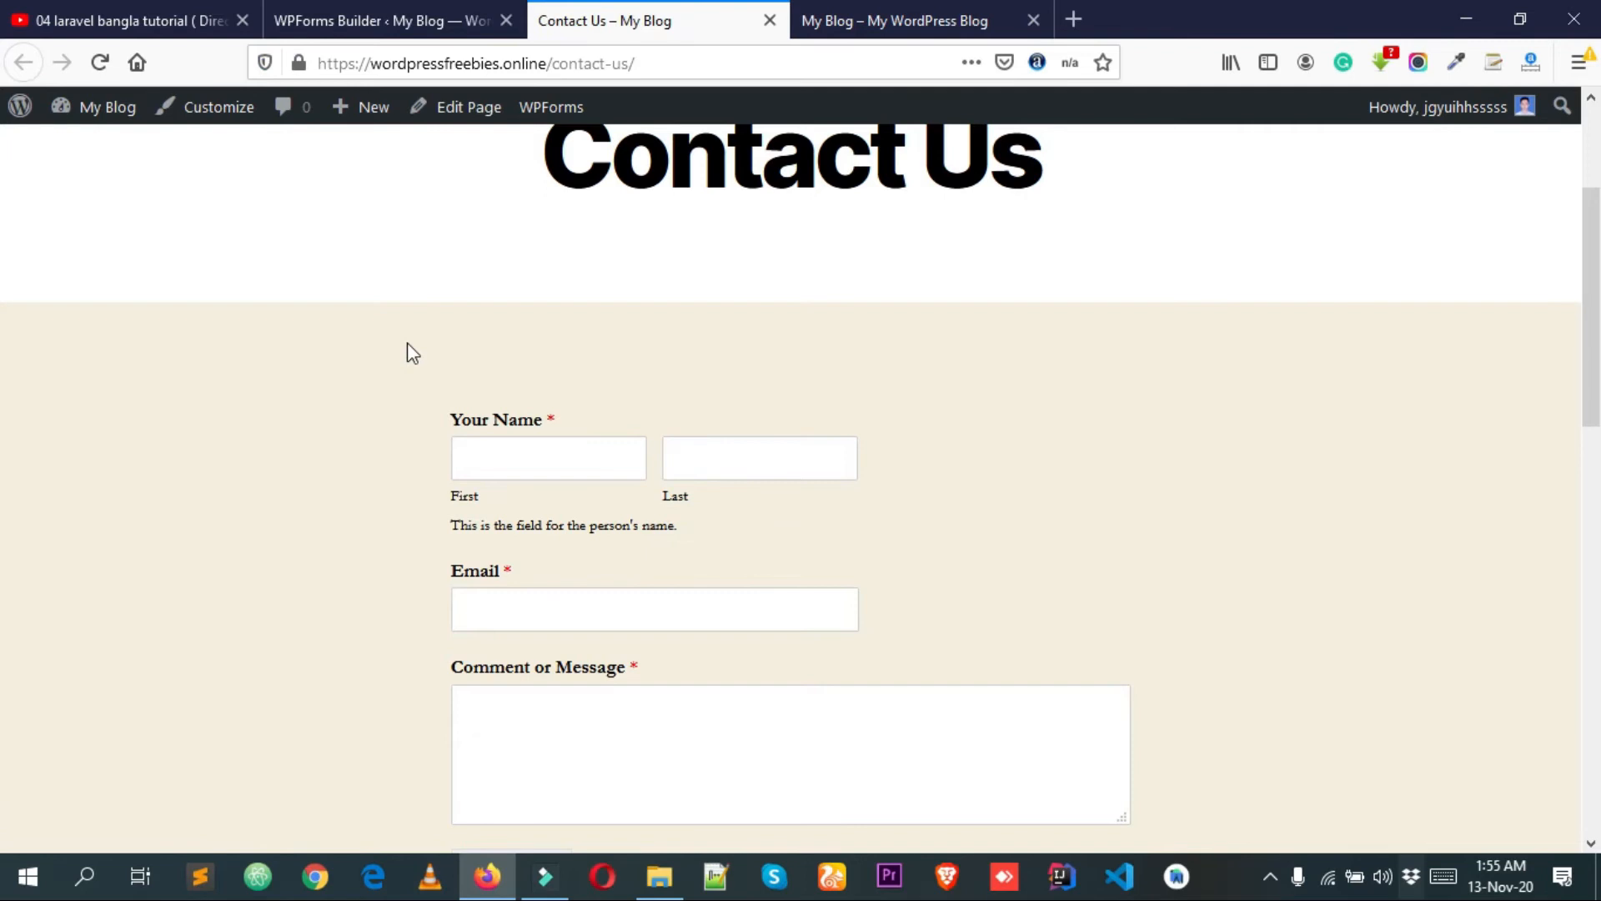
right_click(408, 343)
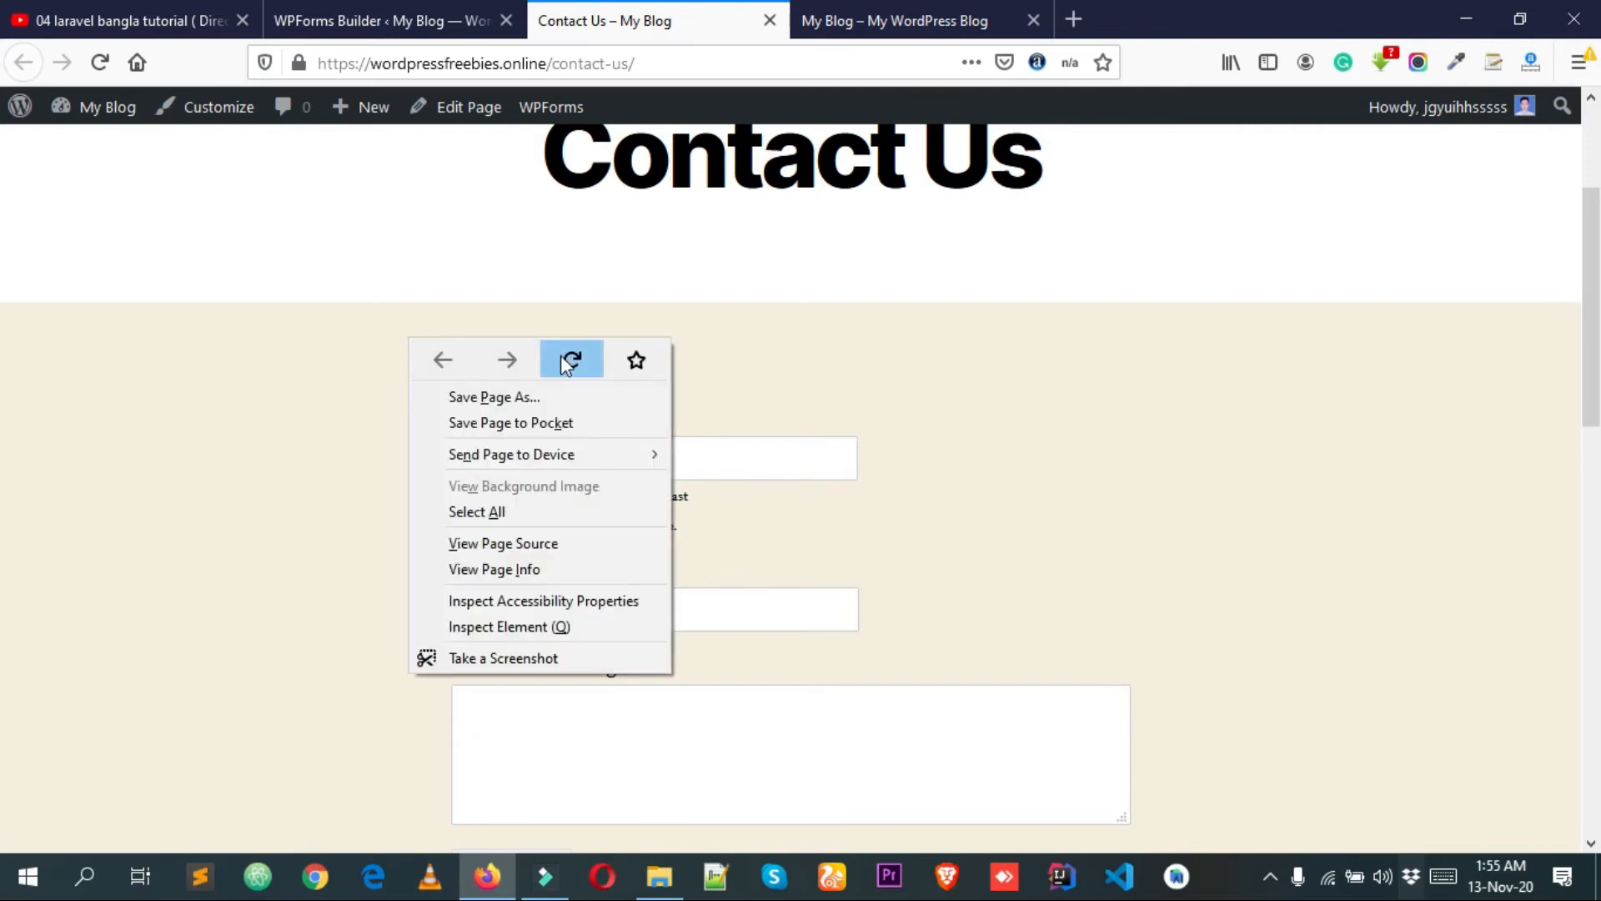
left_click(571, 361)
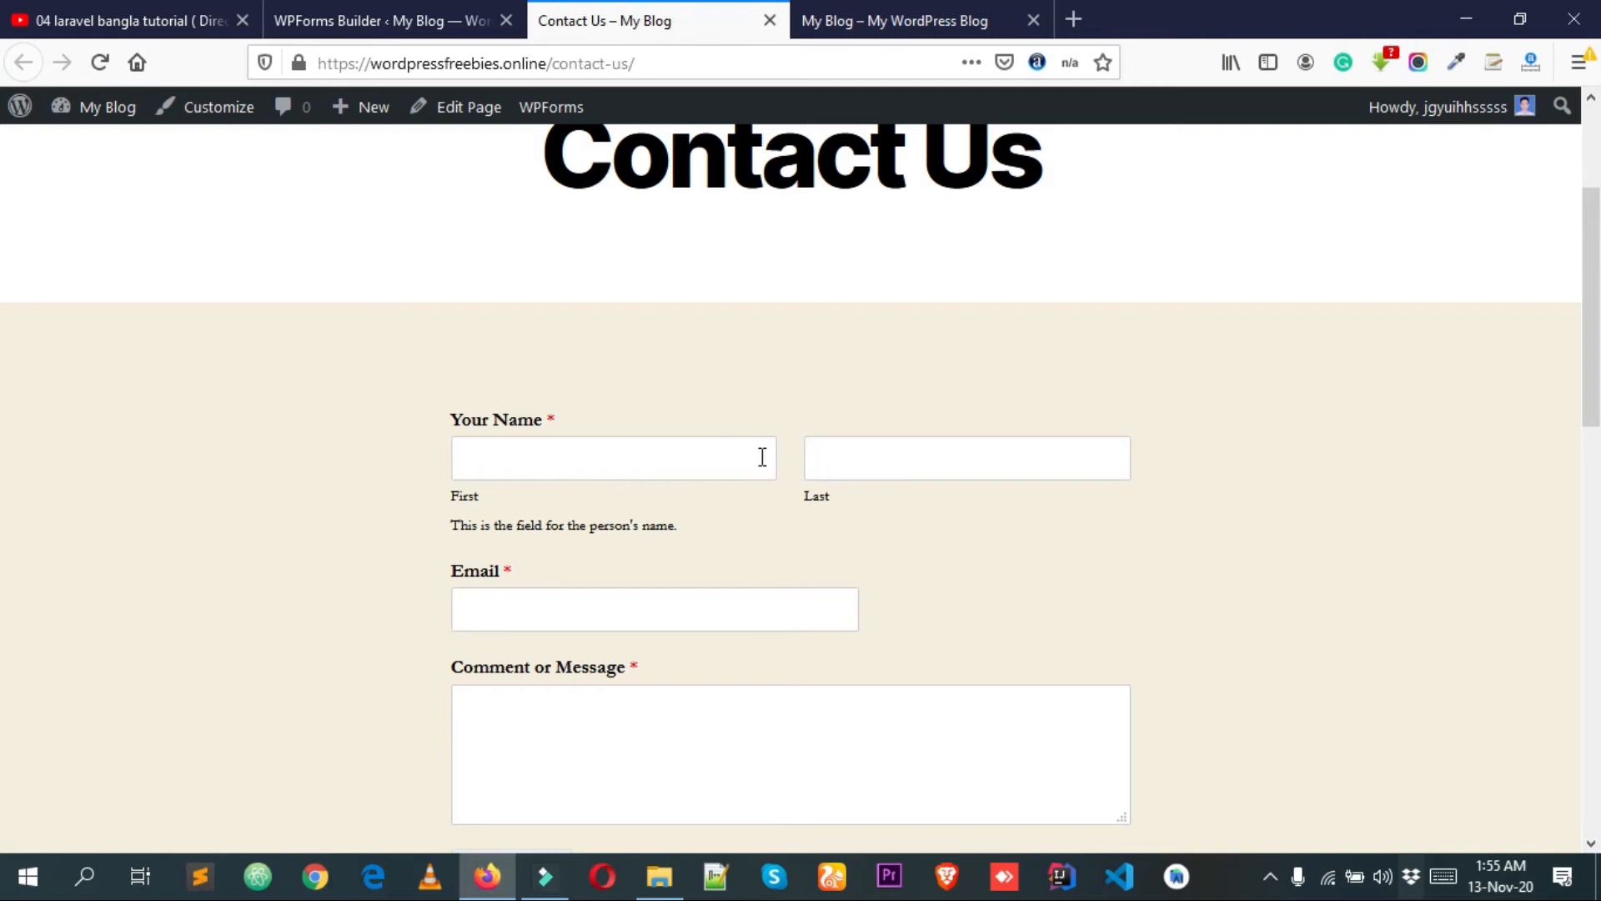
key("alt")
left_click(751, 396)
left_click(458, 16)
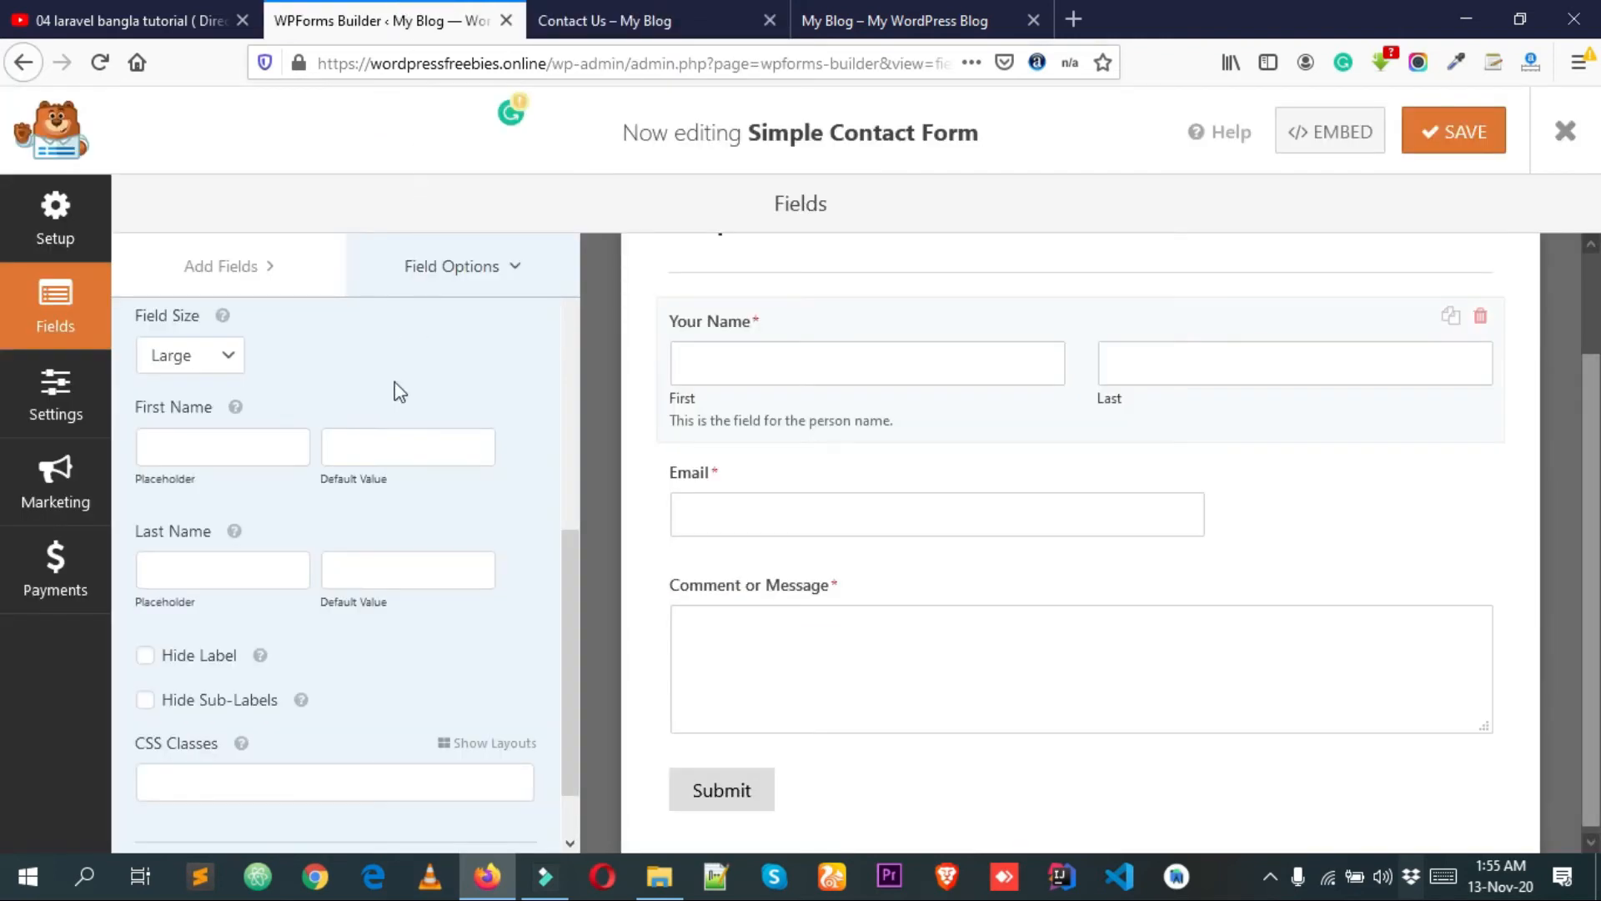
Change the Email field's label to "Your Email".
scroll(386, 561, "down", 2)
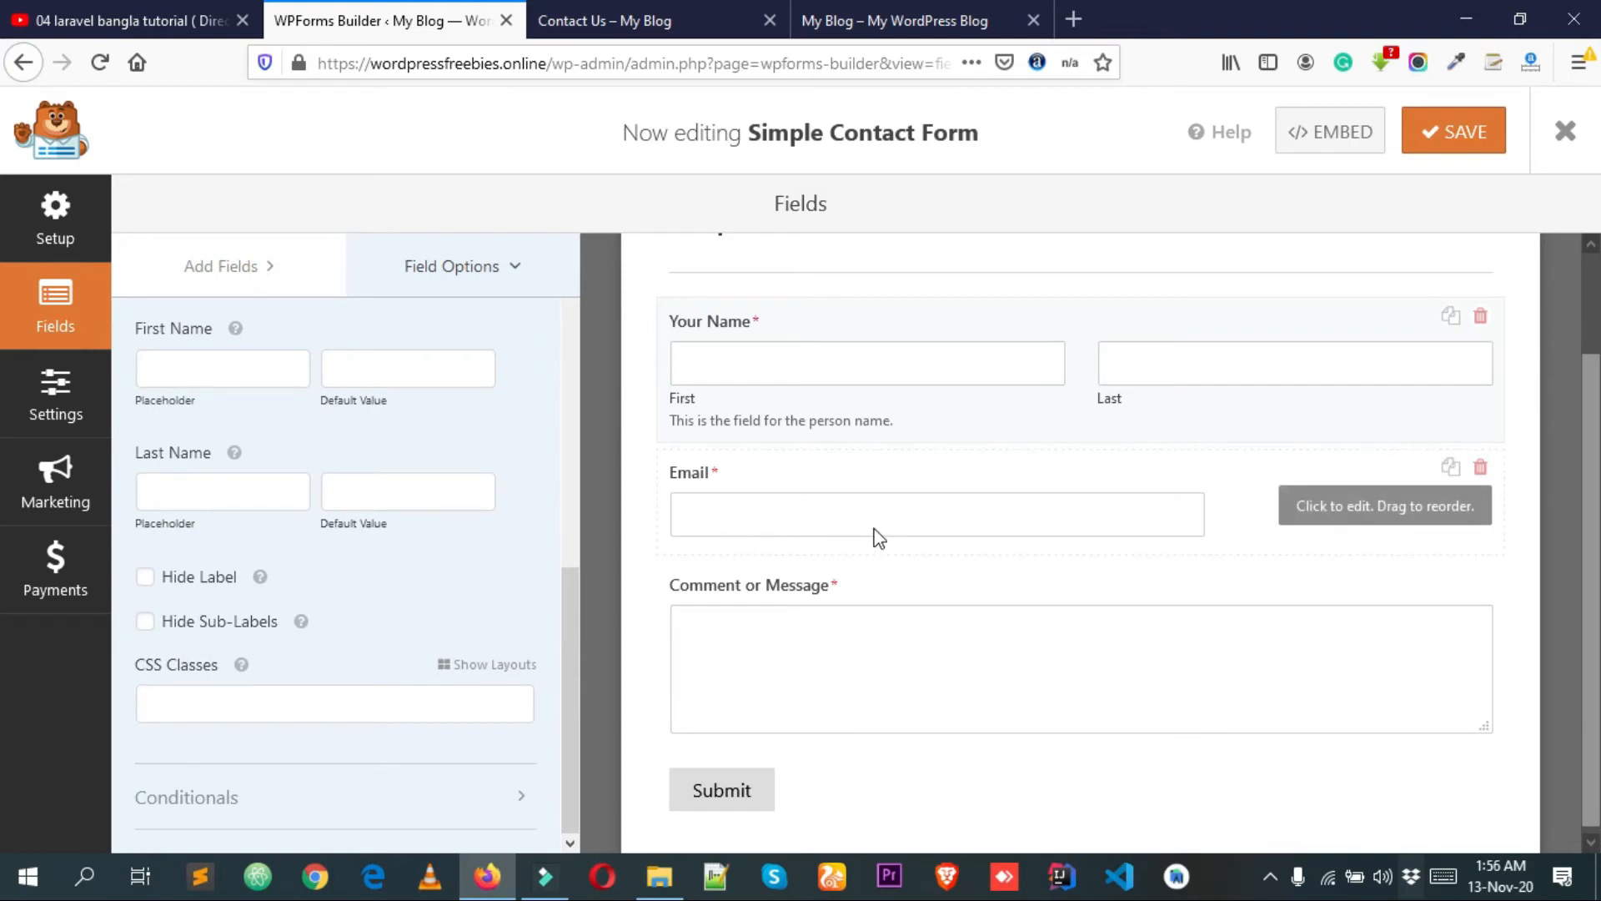
left_click(1345, 519)
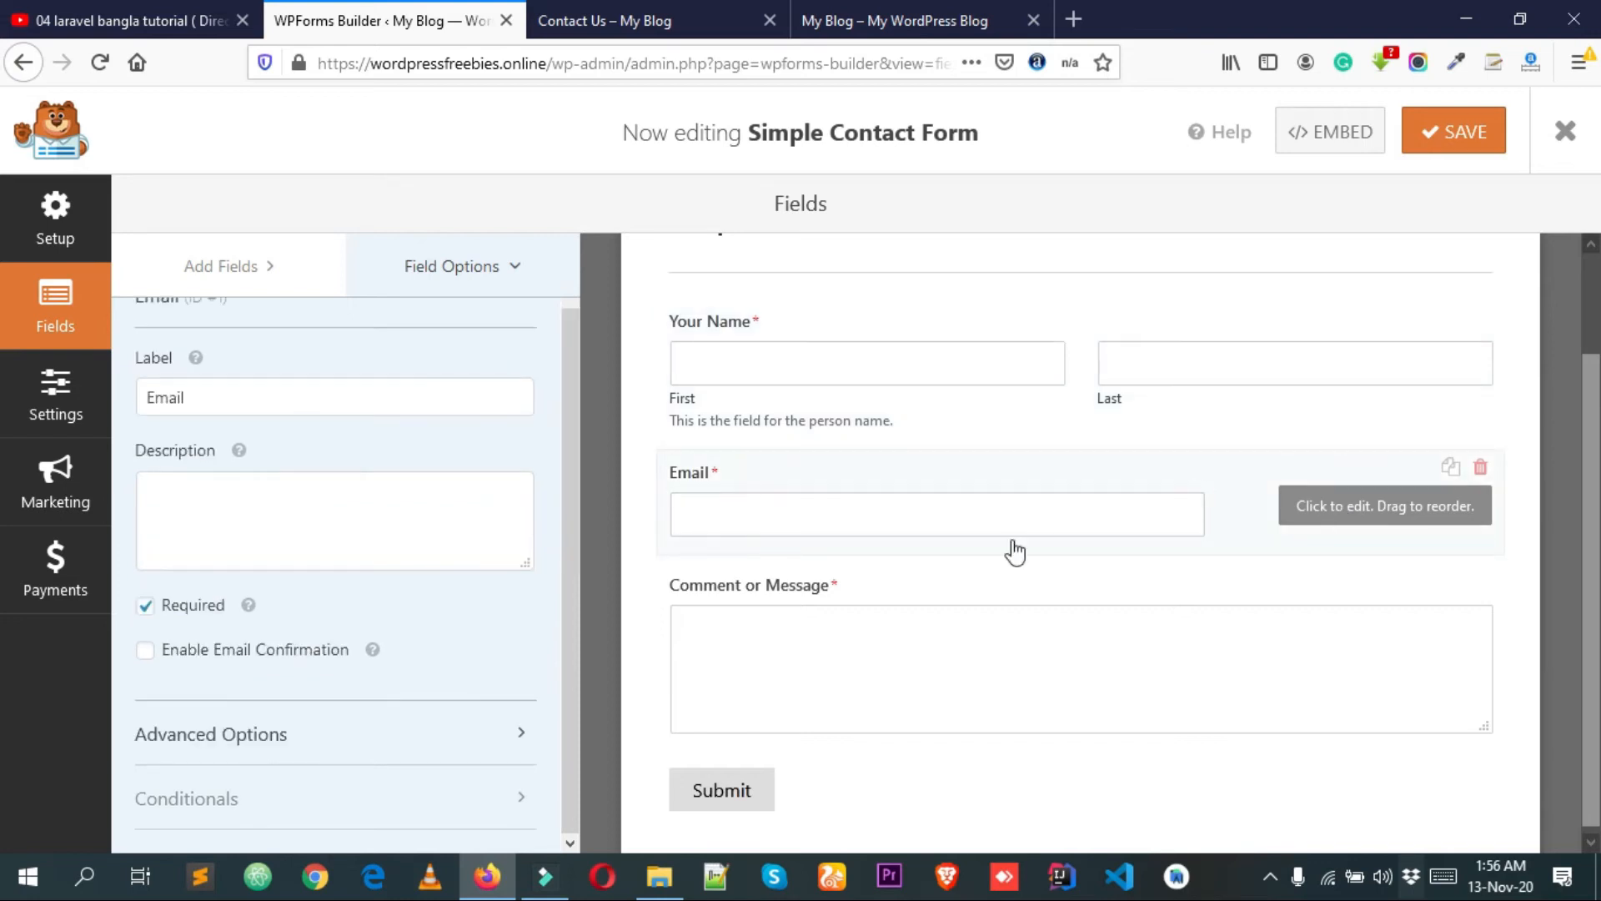
scroll(1069, 518, "up", 2)
scroll(313, 474, "up", 1)
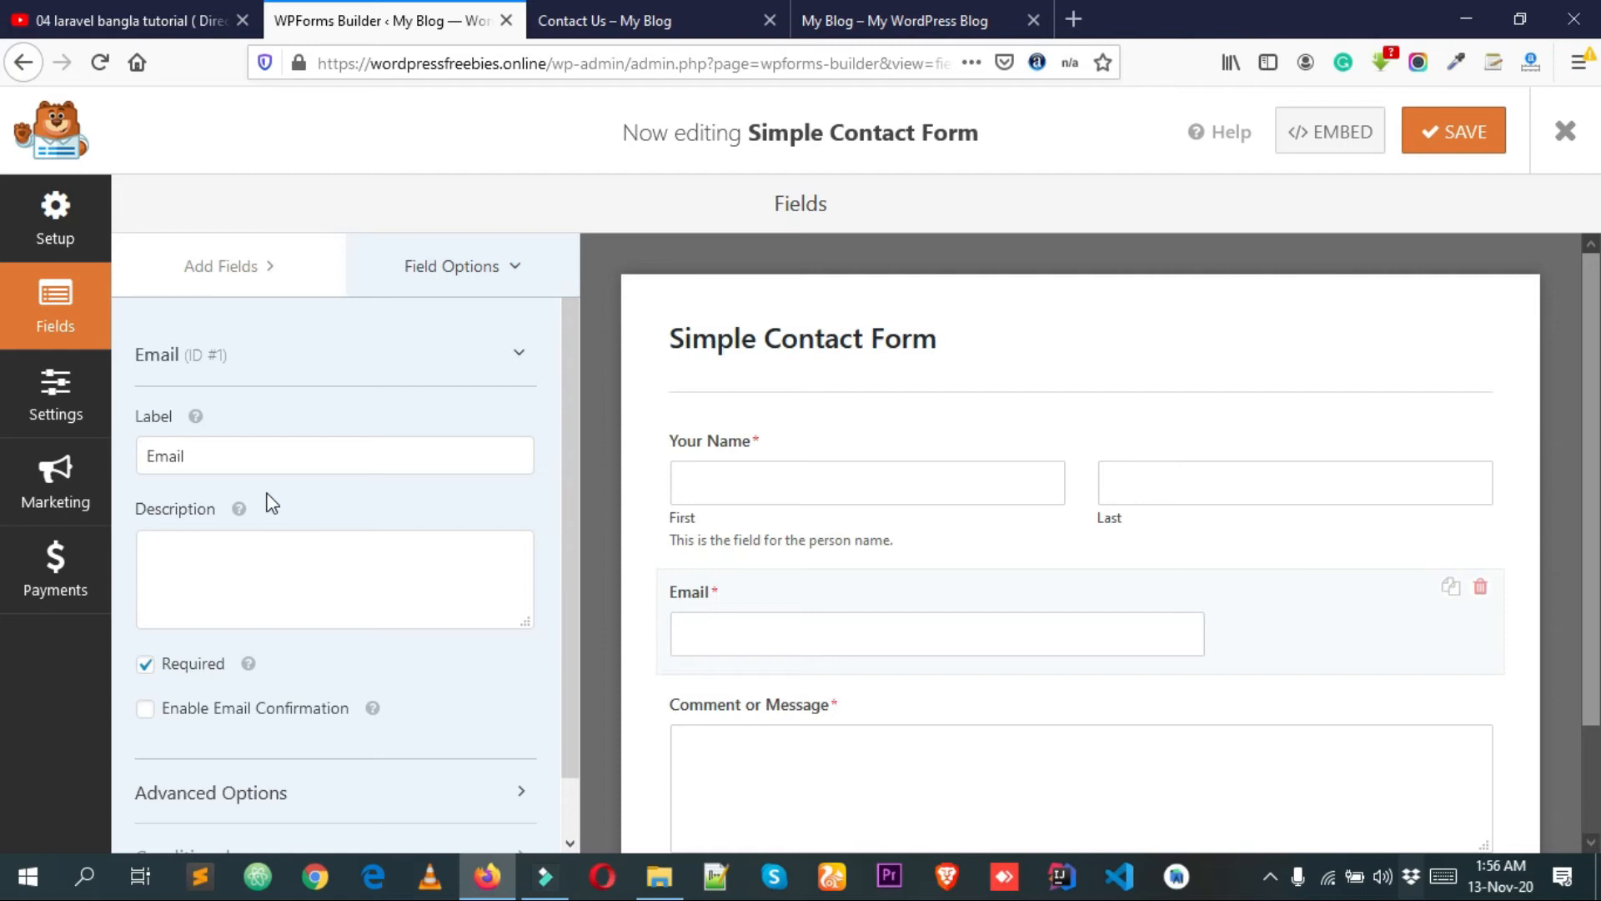
left_click(148, 454)
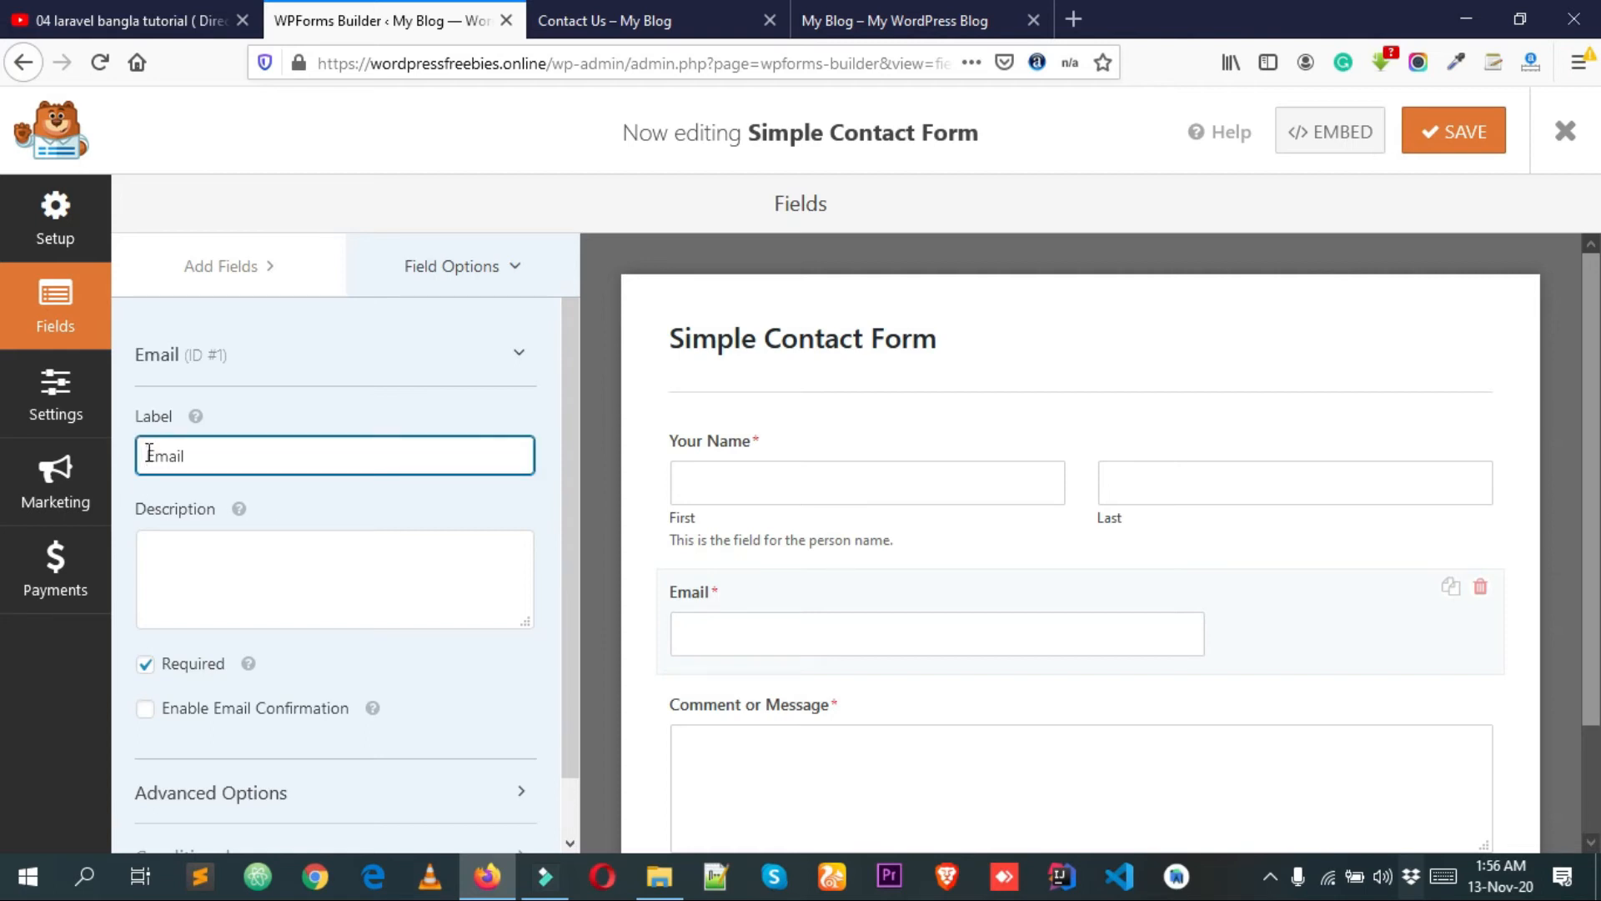
type("Your")
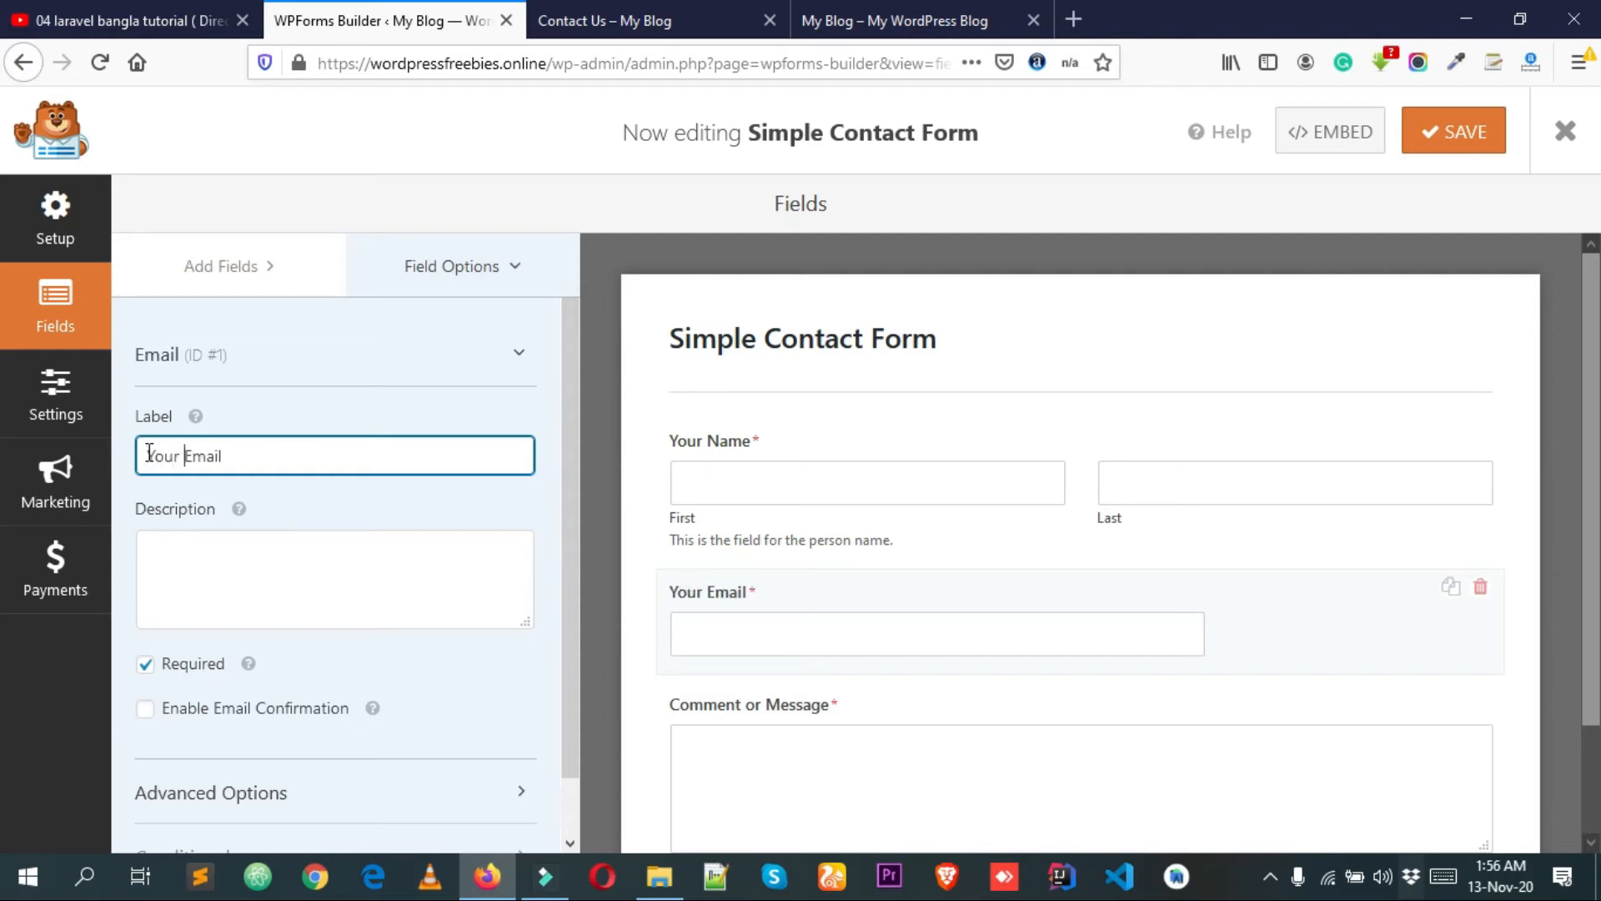
Set the Your Email field's size to Large in its advanced options.
scroll(187, 496, "down", 1)
left_click(221, 500)
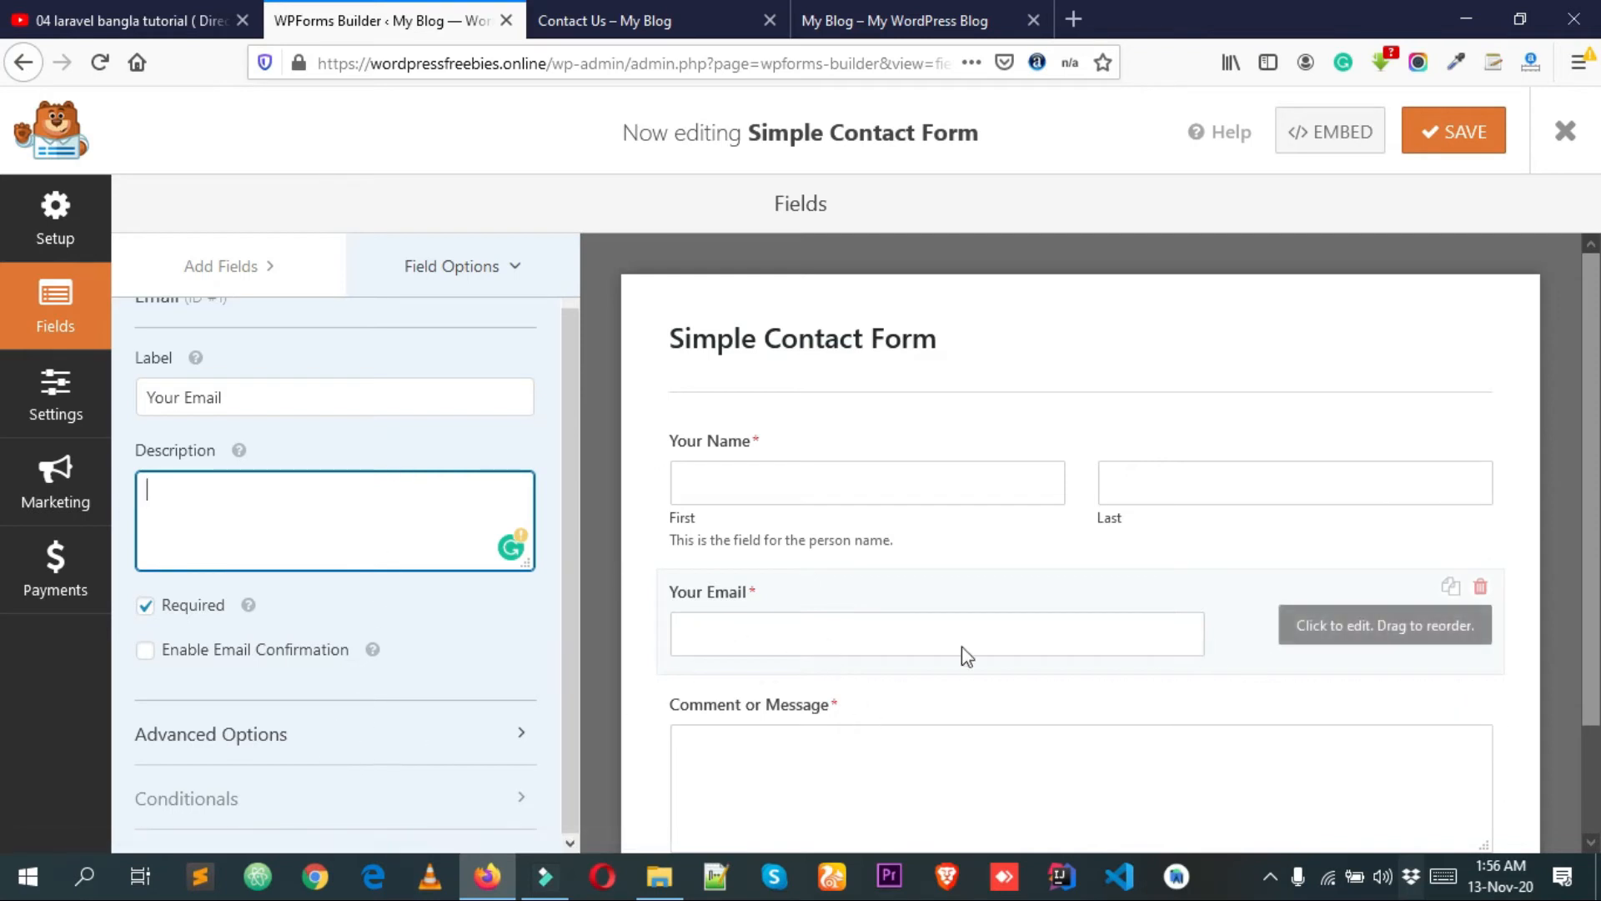
scroll(1114, 629, "down", 3)
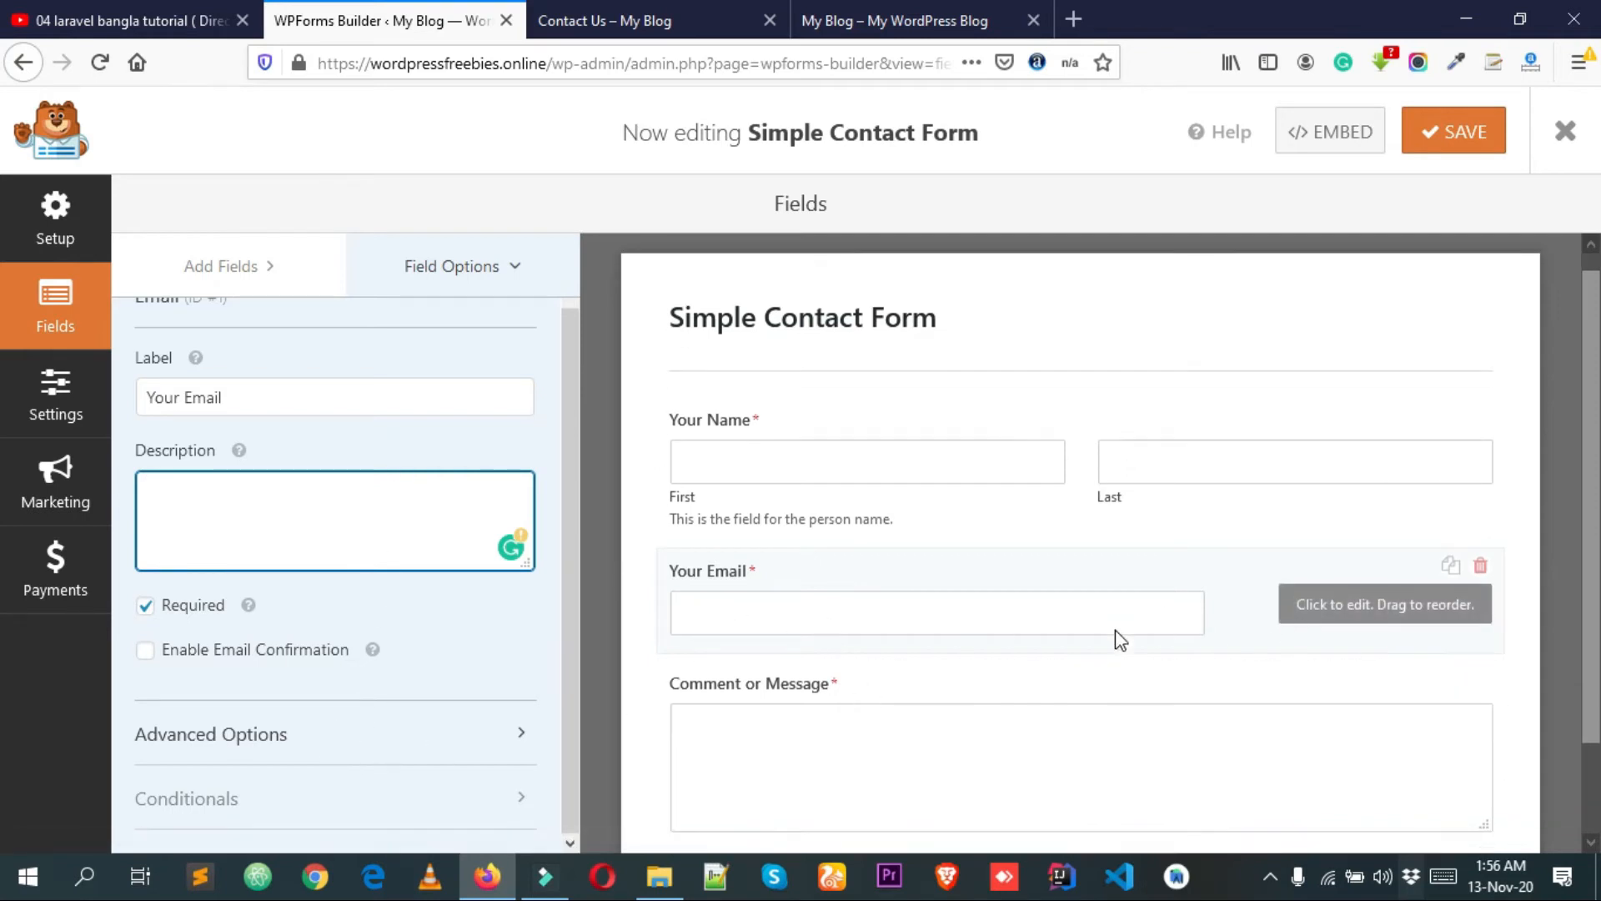
left_click(258, 733)
scroll(293, 651, "down", 3)
scroll(250, 542, "down", 4)
scroll(226, 475, "up", 2)
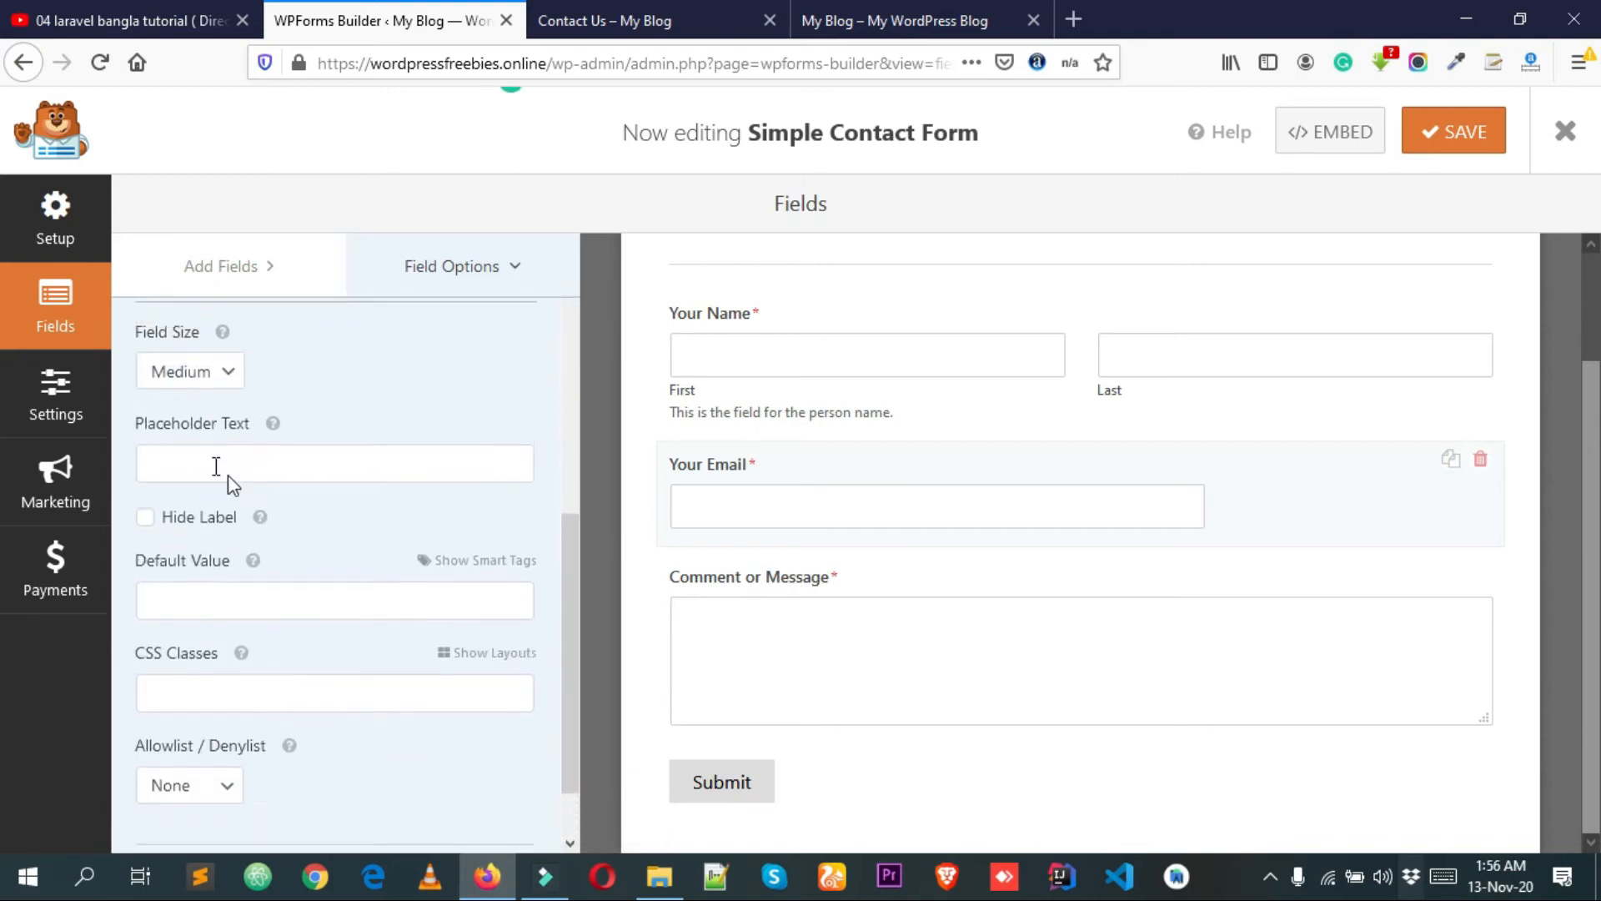
left_click(192, 411)
left_click(171, 513)
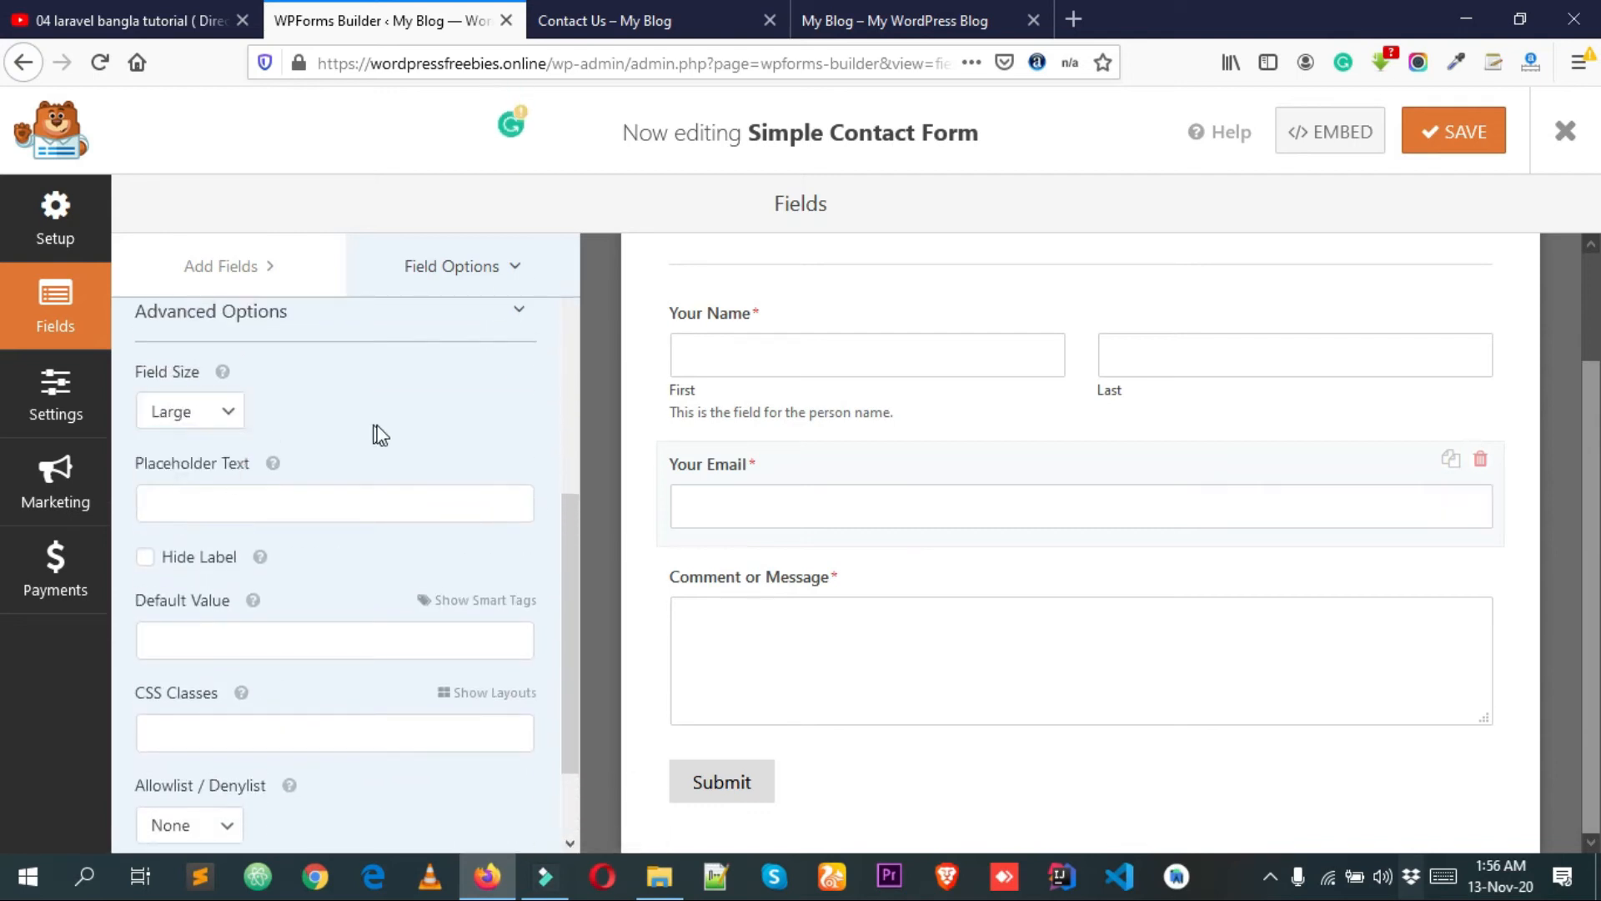
Add a Numbers field to the form between the Comment or Message field and the Submit button.
scroll(350, 619, "up", 6)
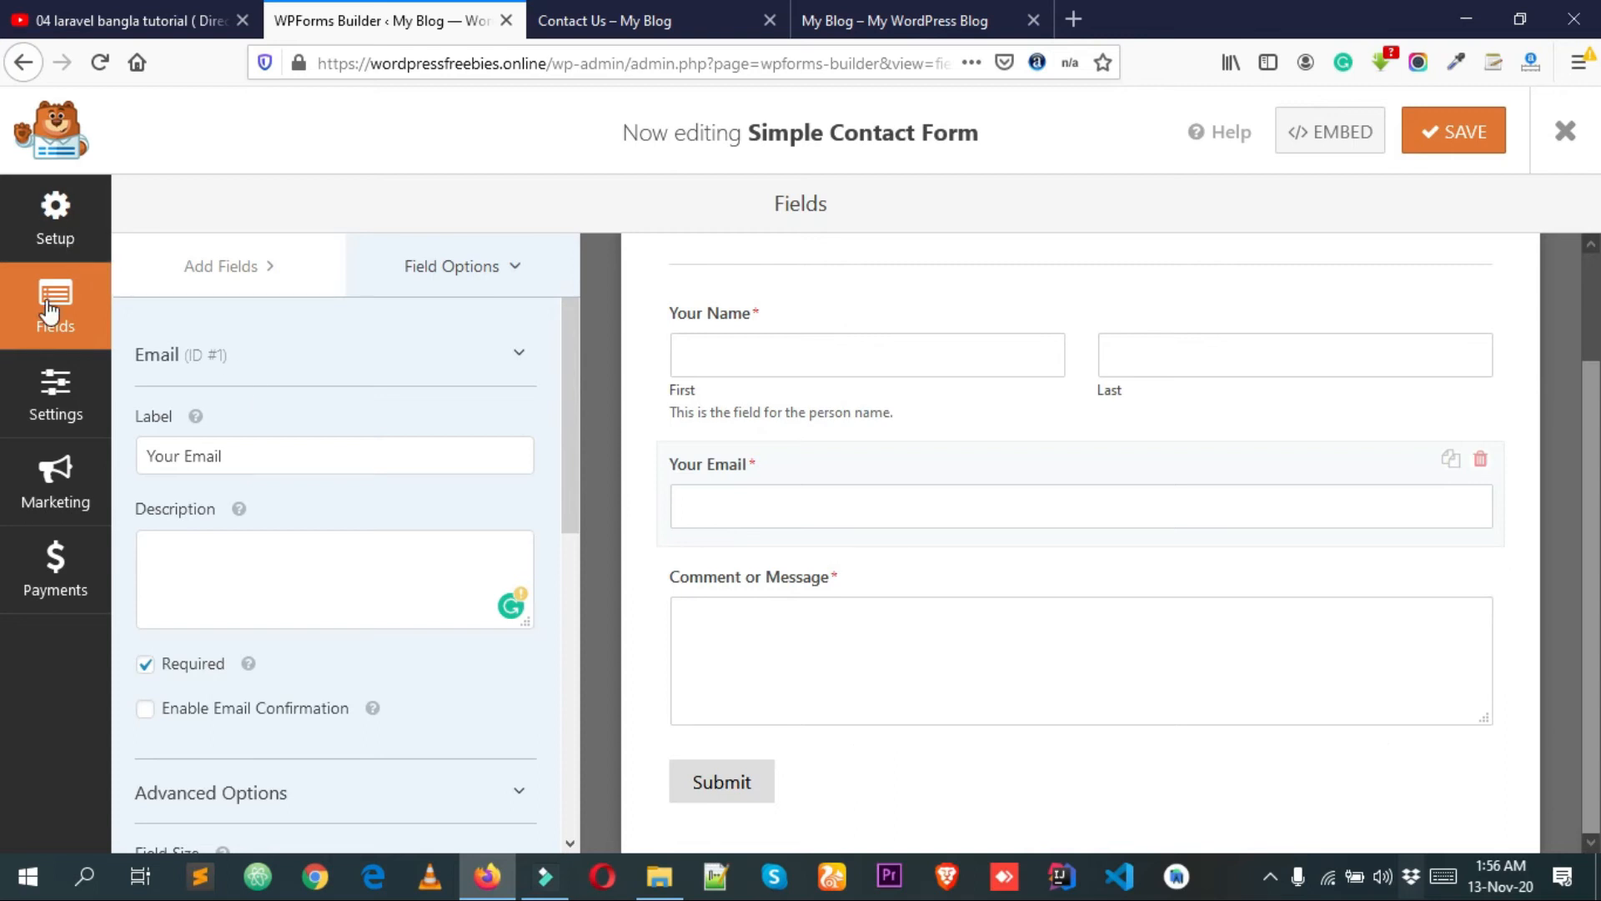
left_click(465, 272)
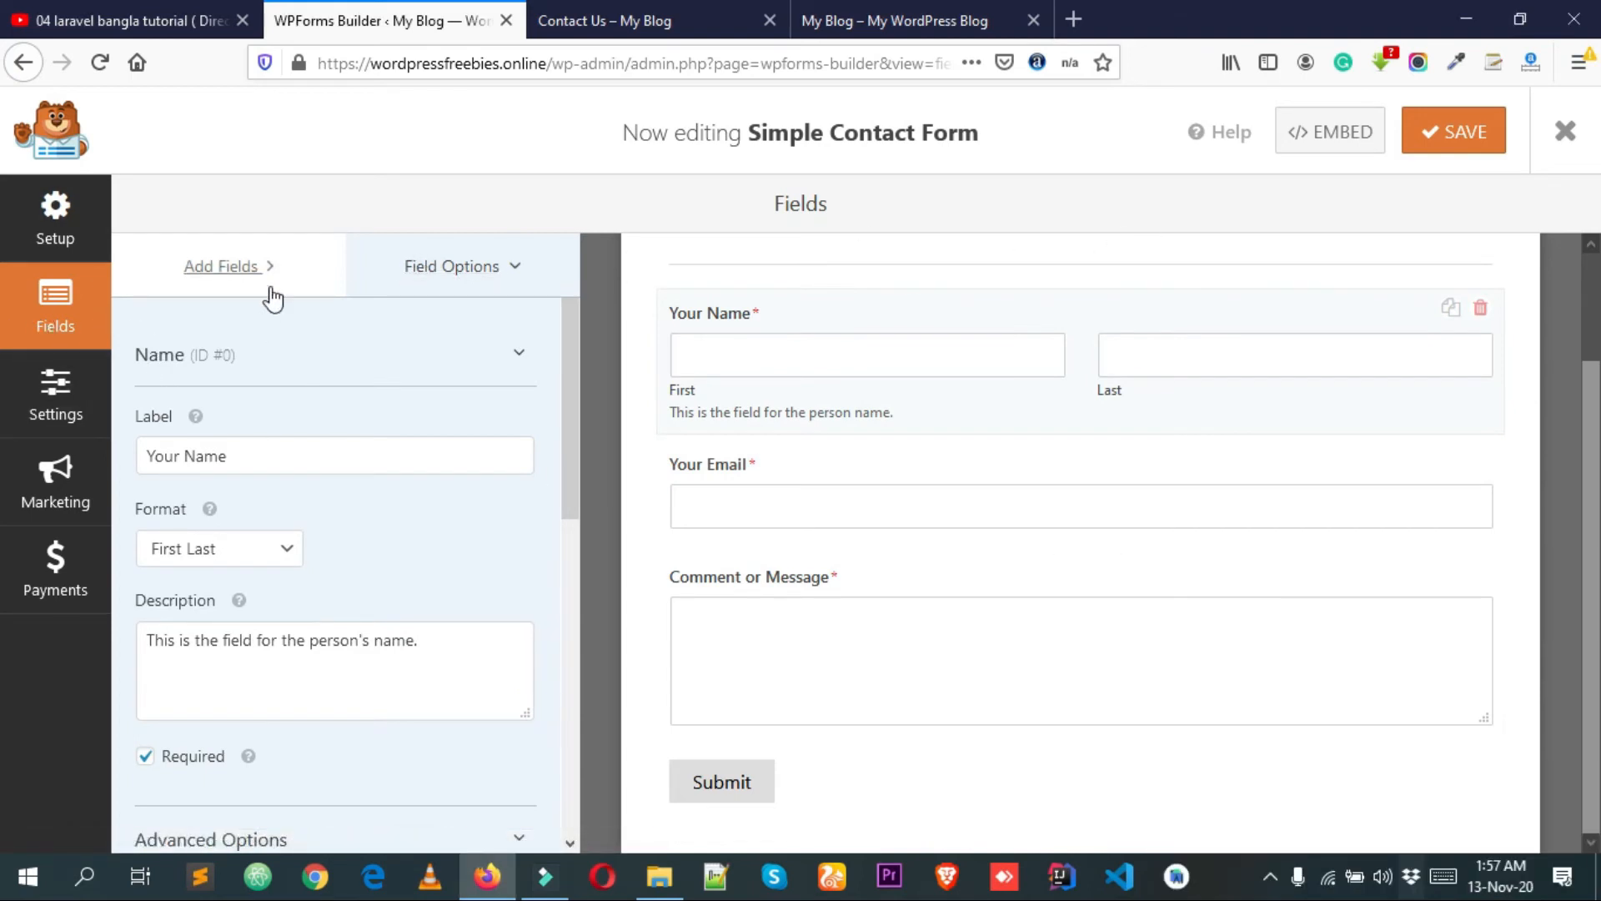
left_click(231, 276)
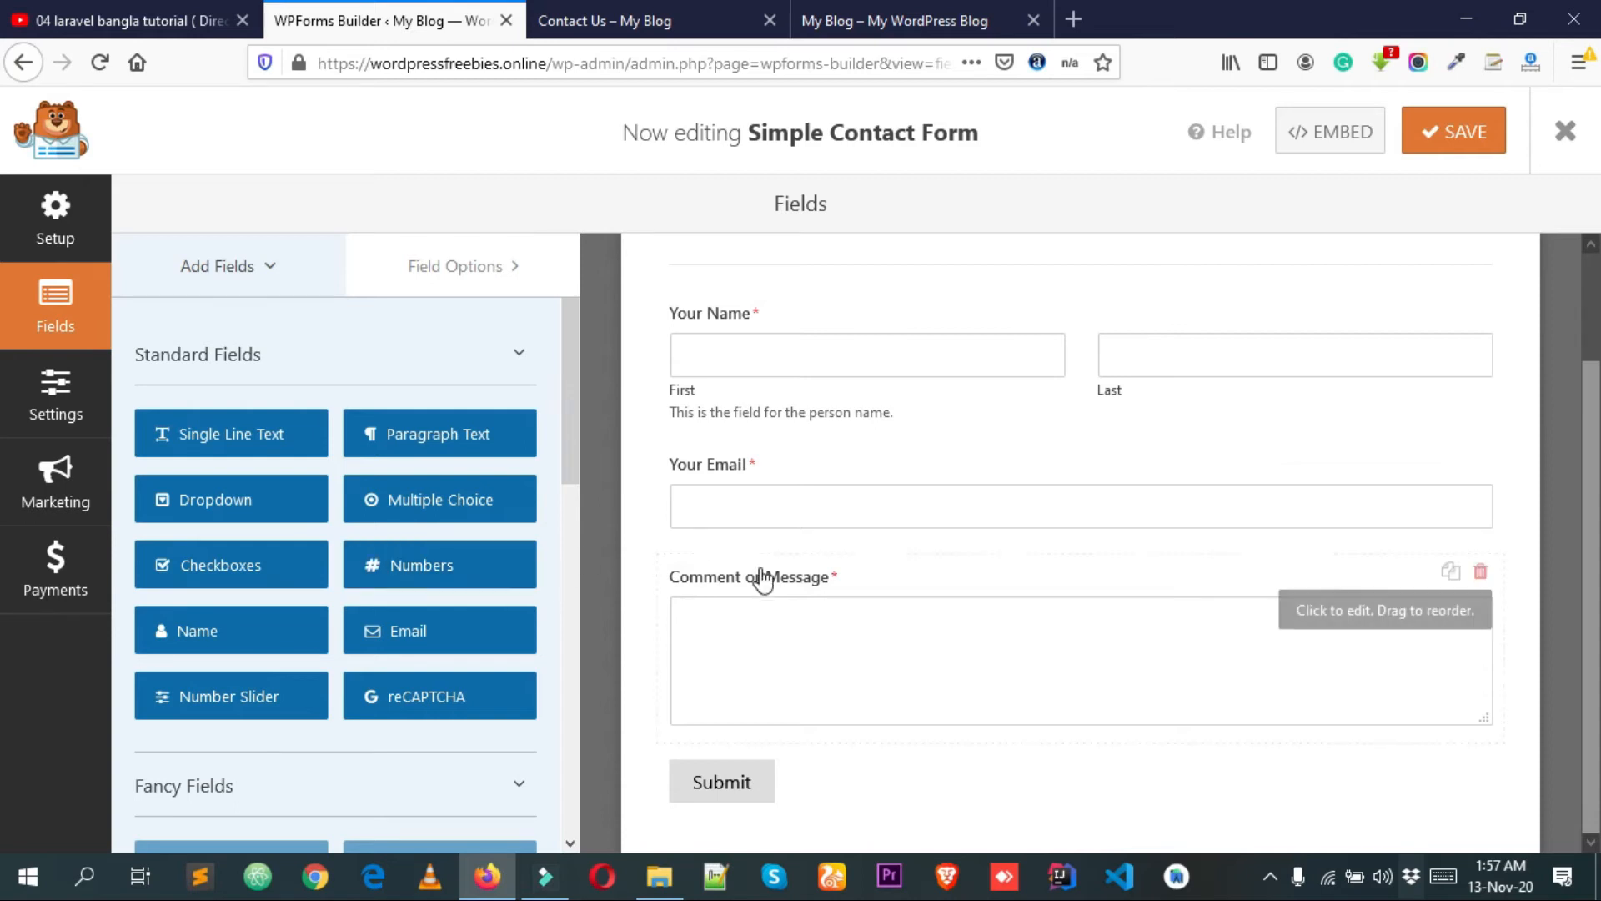
left_click_drag(386, 571, 687, 754)
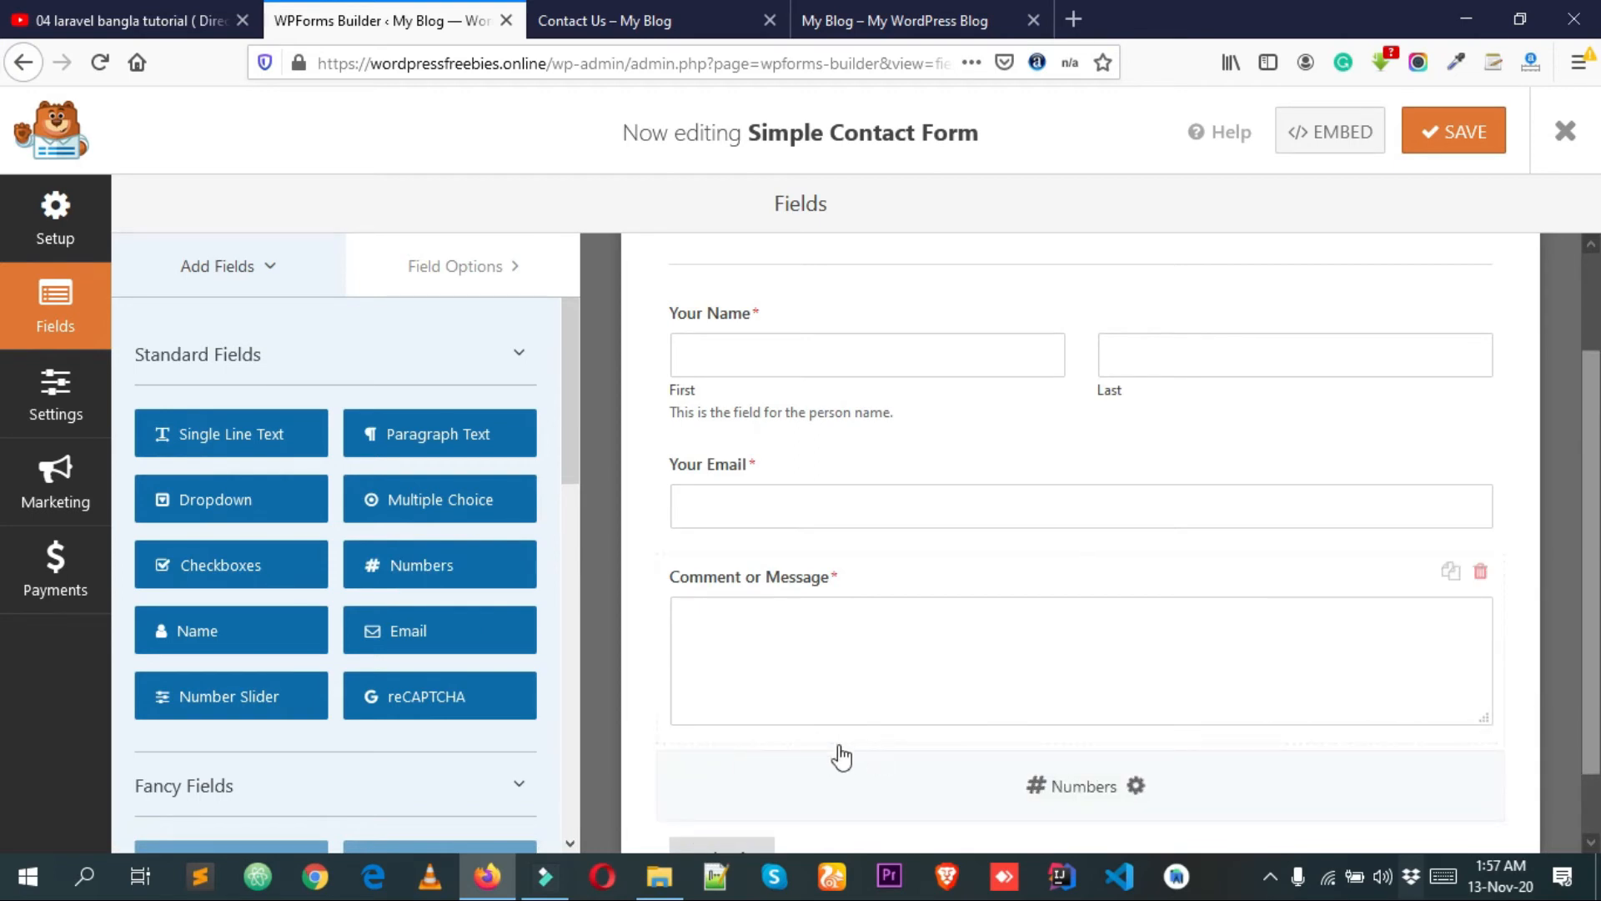
scroll(1134, 796, "down", 1)
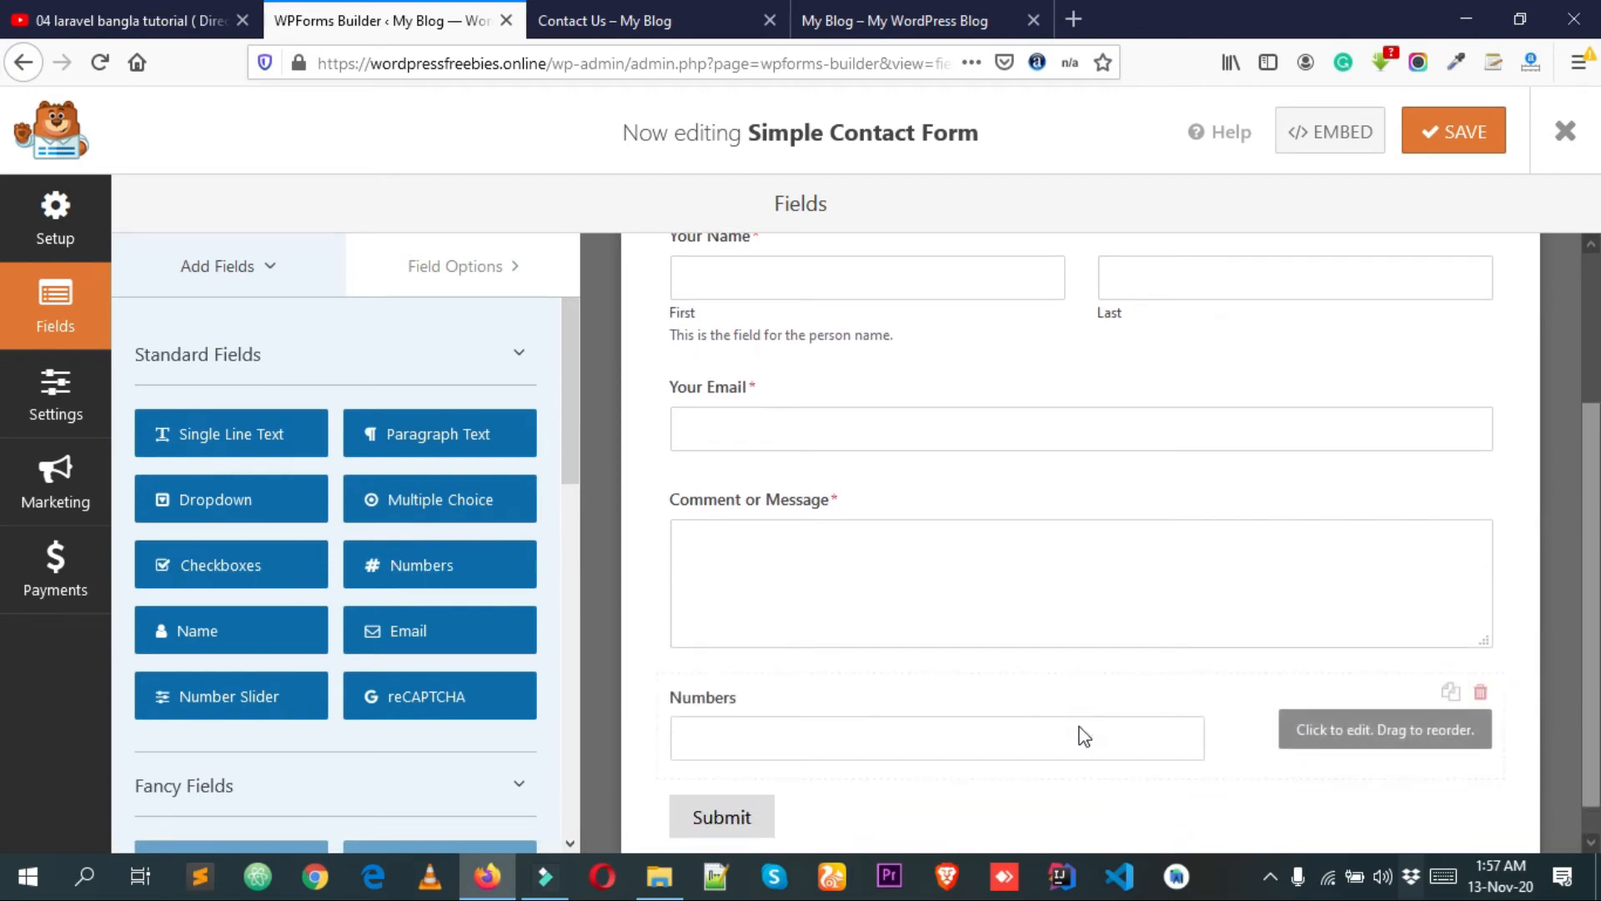
scroll(1080, 729, "down", 1)
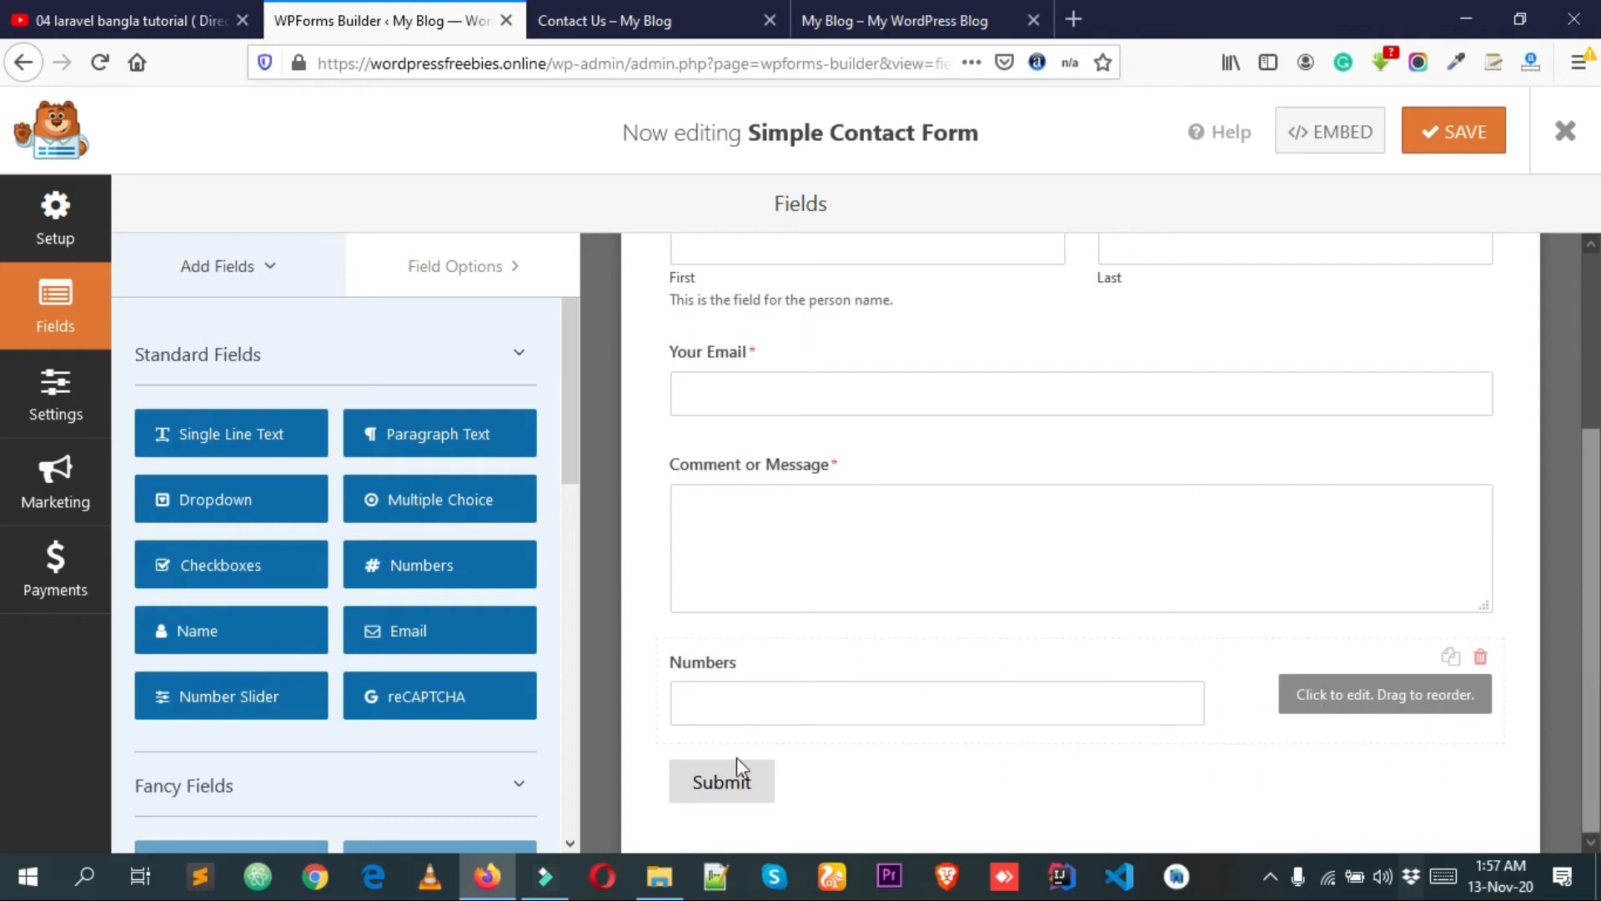
Change the Numbers field's label to "Enter Your Phone Number".
left_click(1386, 714)
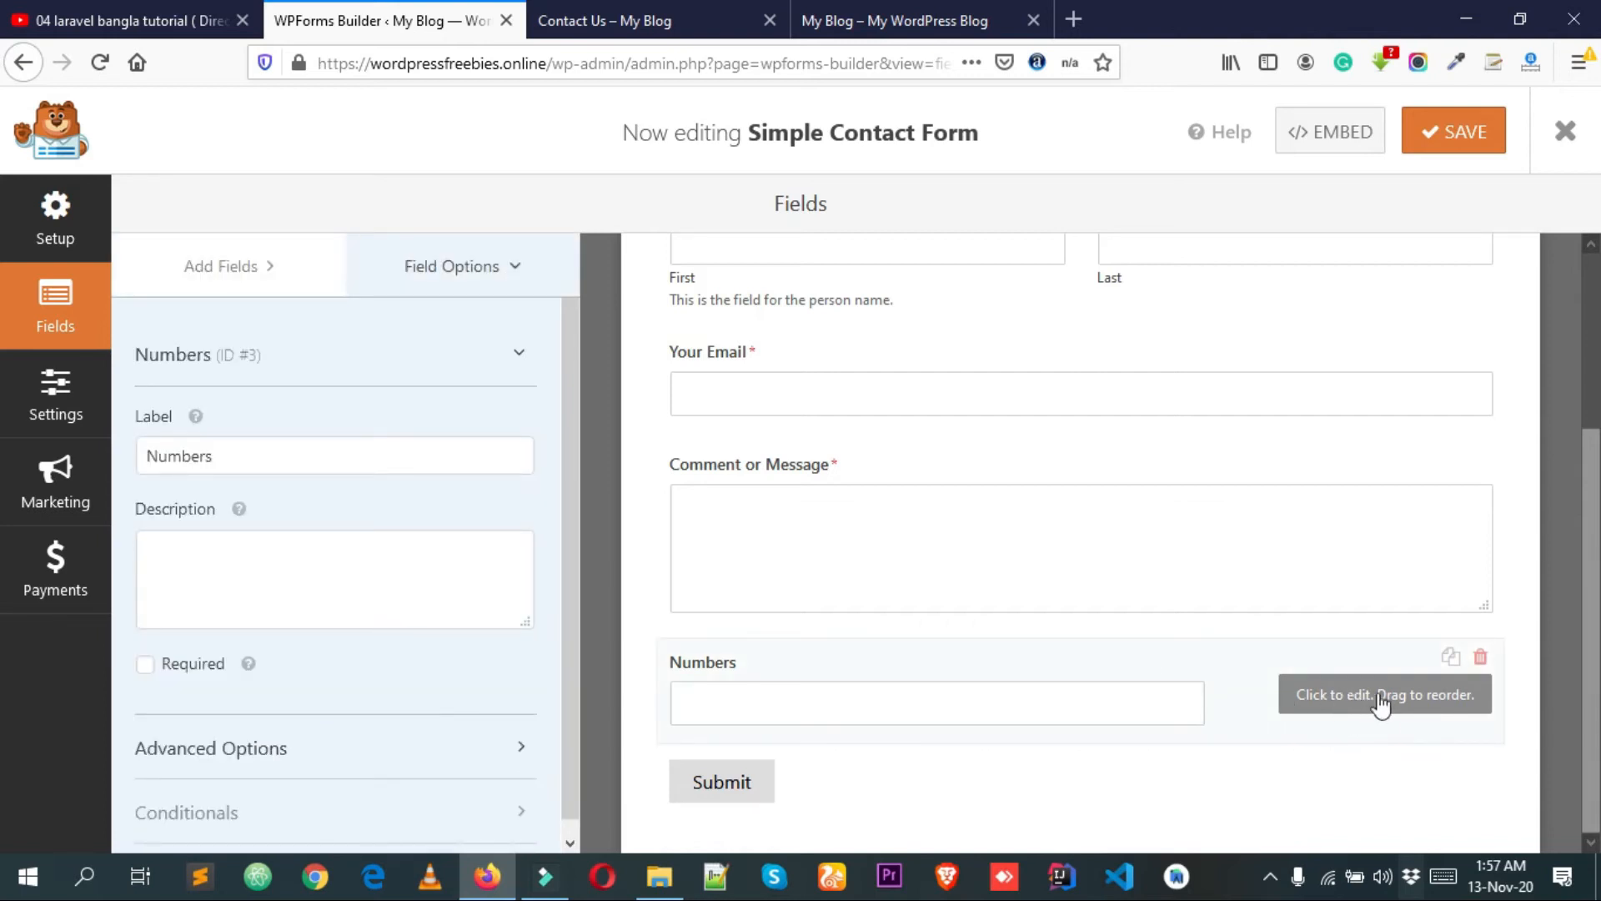
left_click_drag(268, 452, 138, 457)
left_click(248, 454)
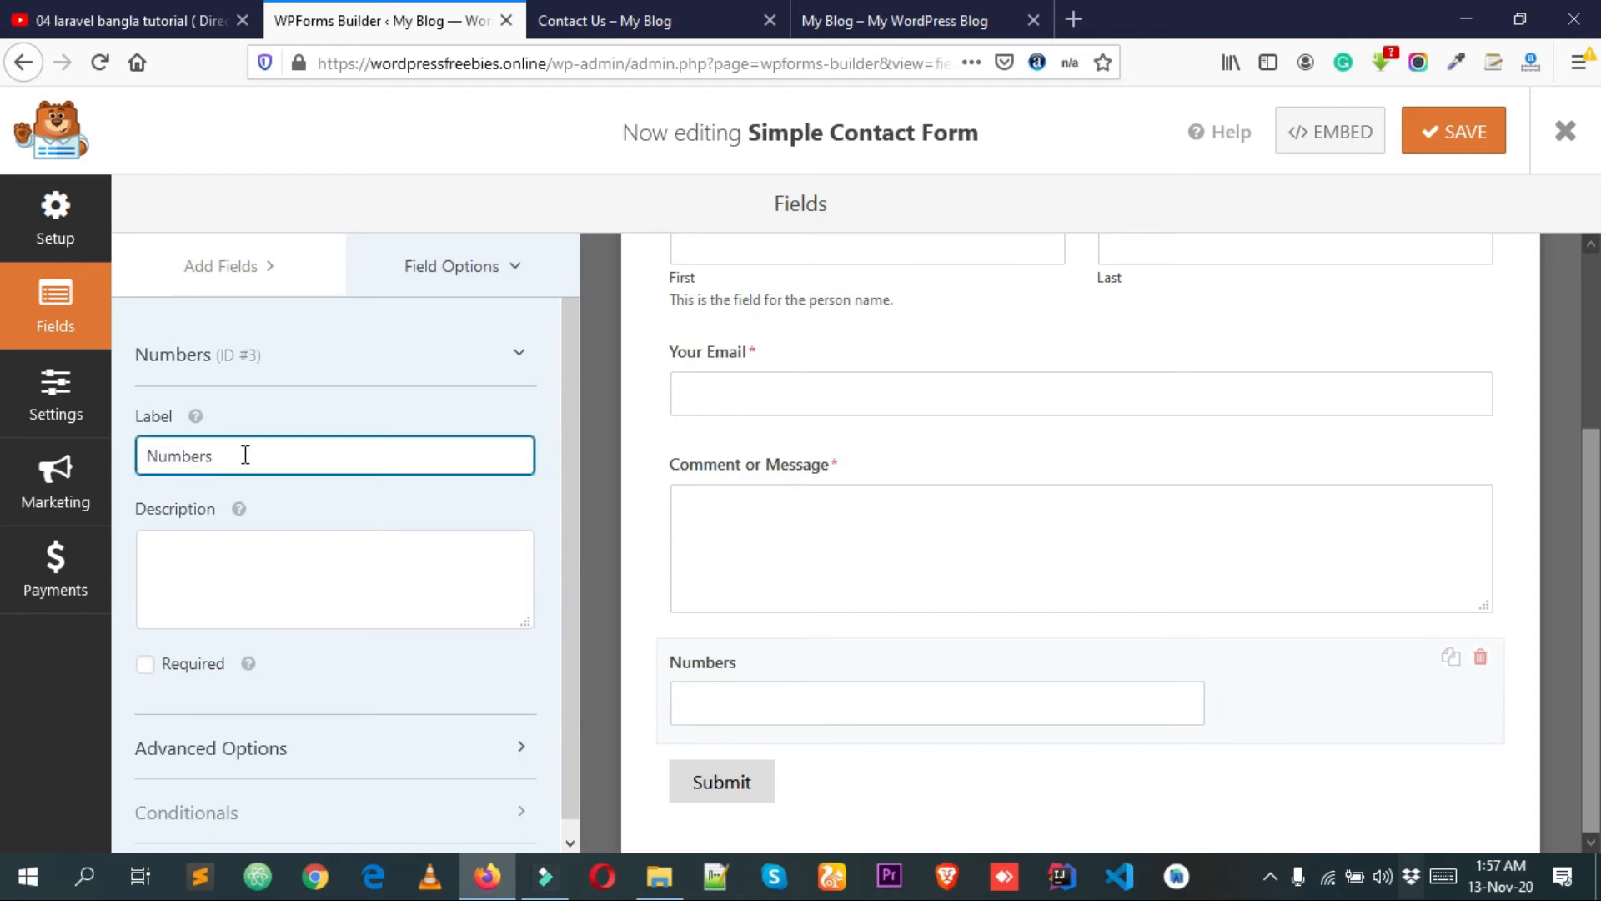
key("ctrl+a")
type("Enter")
type("one Number")
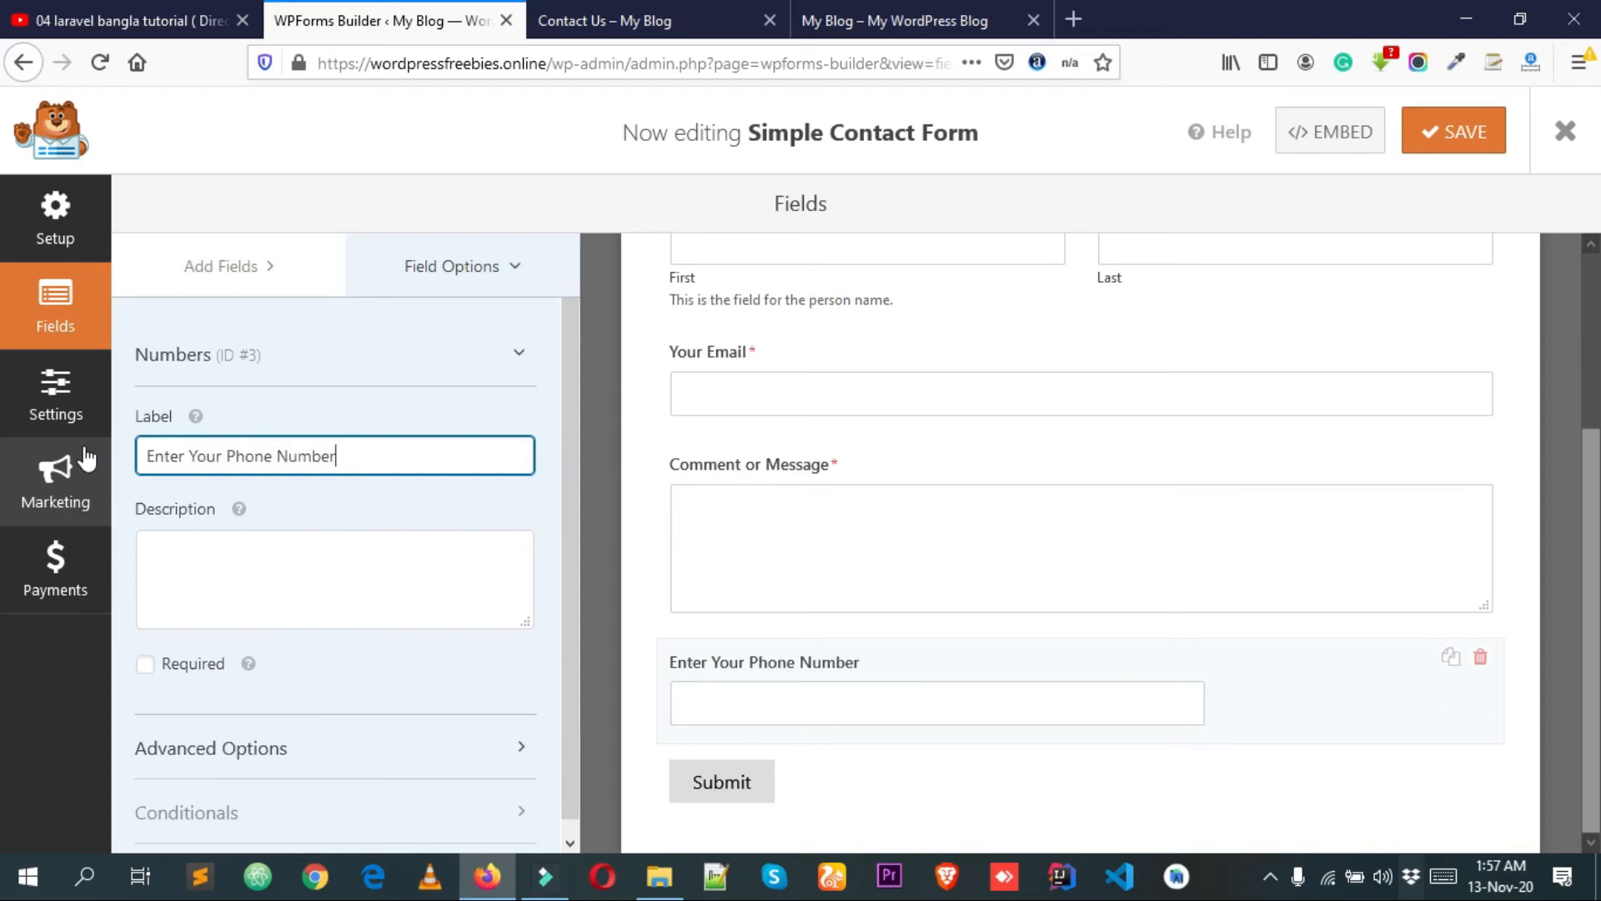
Set the phone number field's description to "Give us your personal number." and make the field required.
left_click(269, 592)
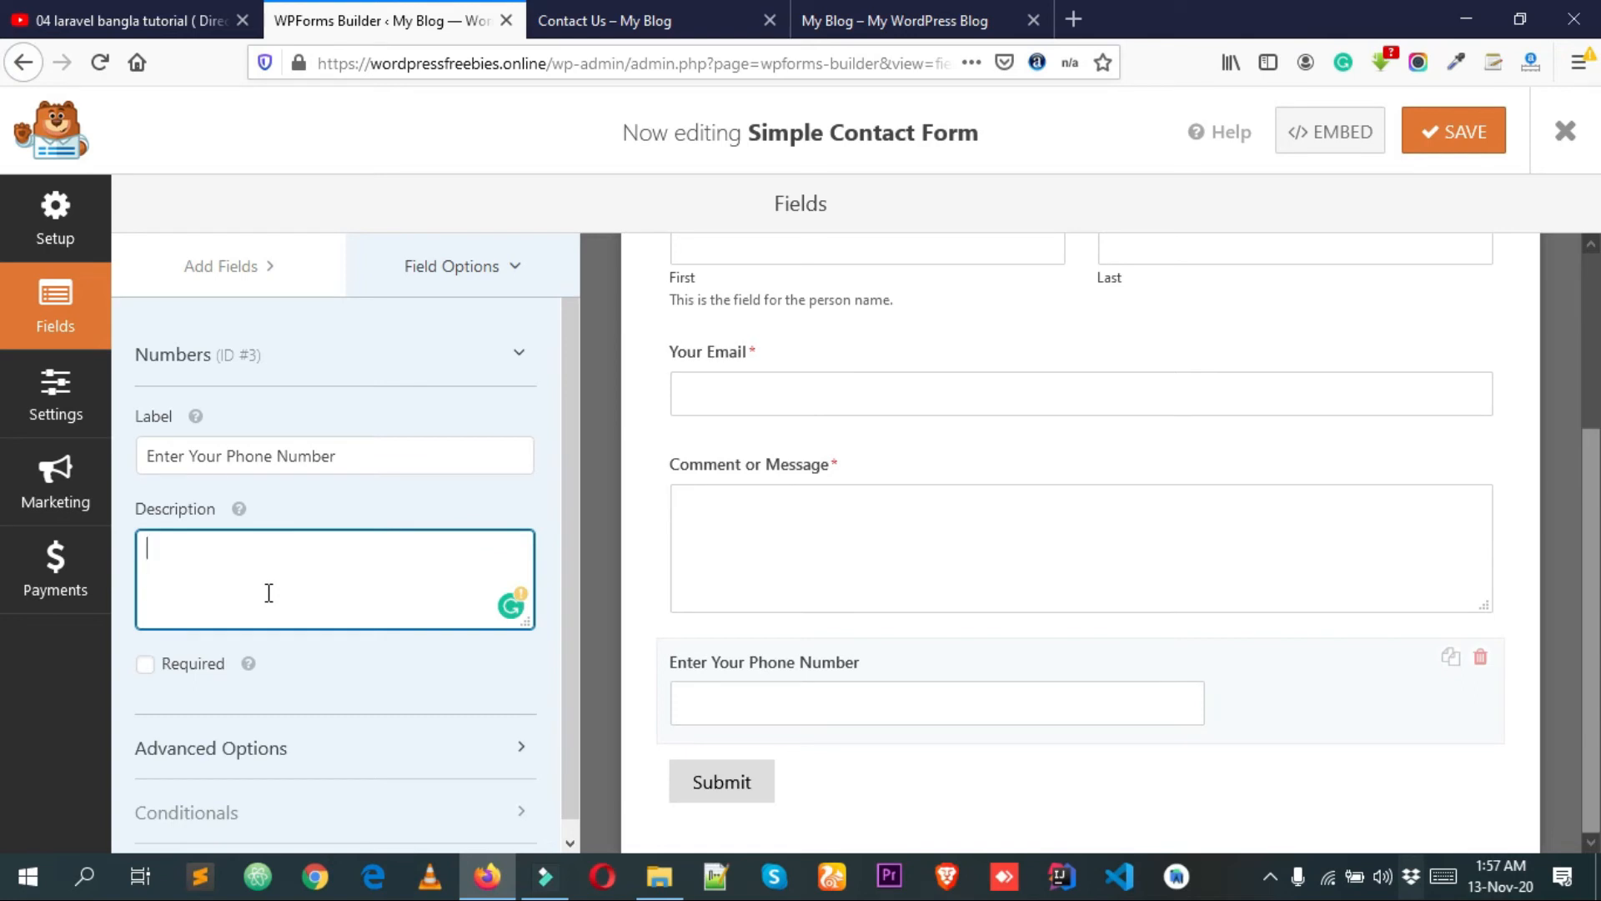
type("Gi")
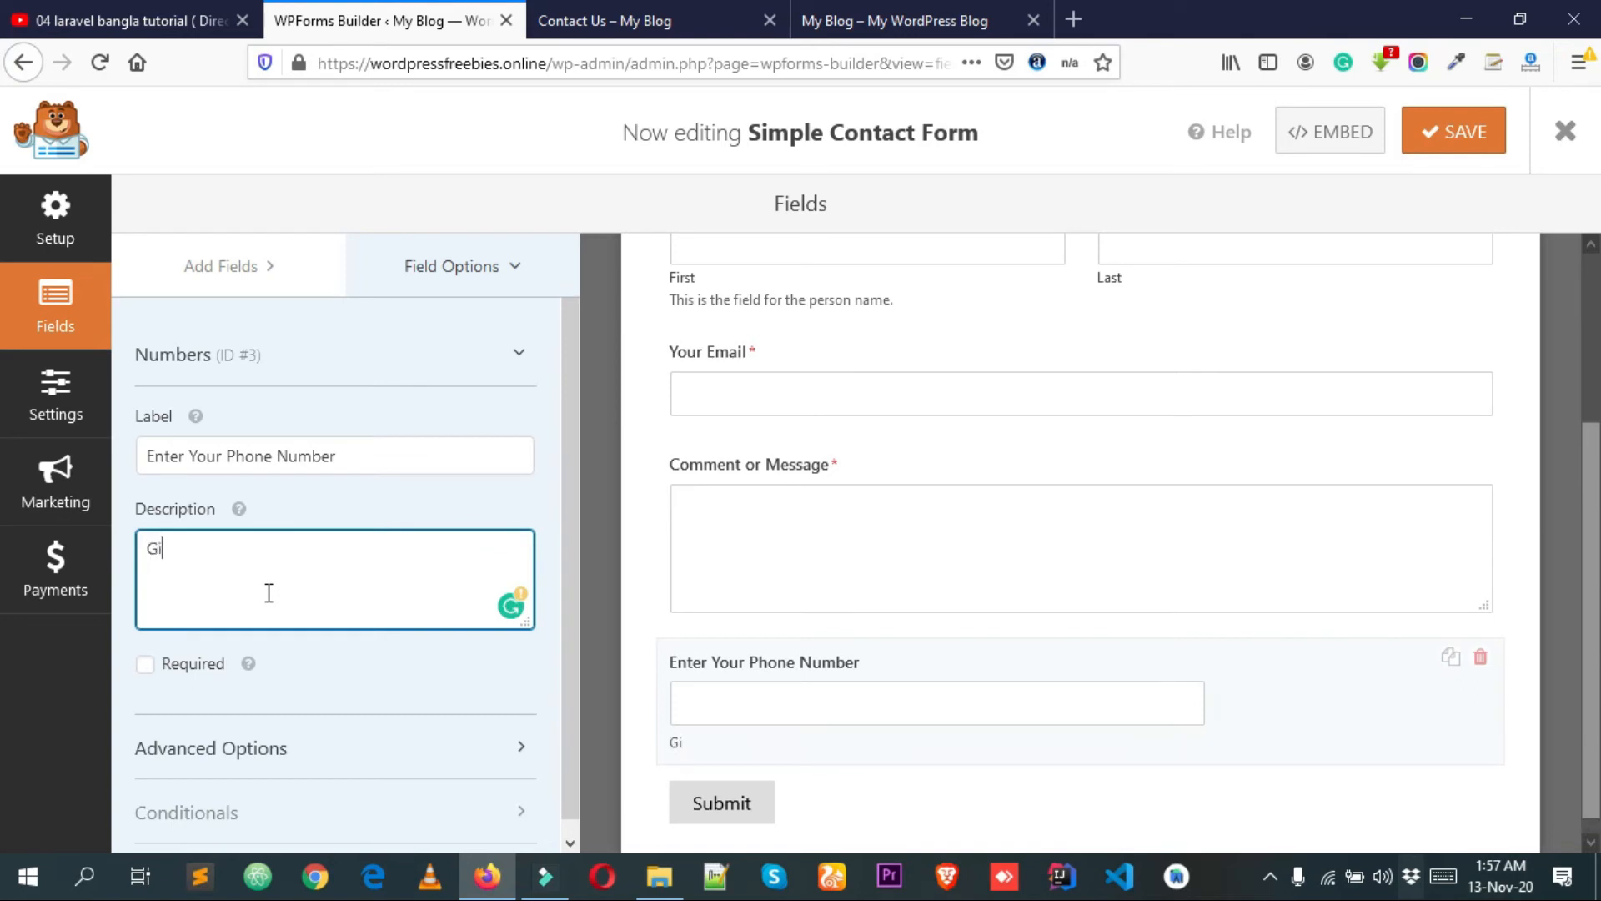
type("ve me you")
key("BackSpace")
key("BackSpace")
key("BackSpace")
key("BackSpace")
type("us your personal number.")
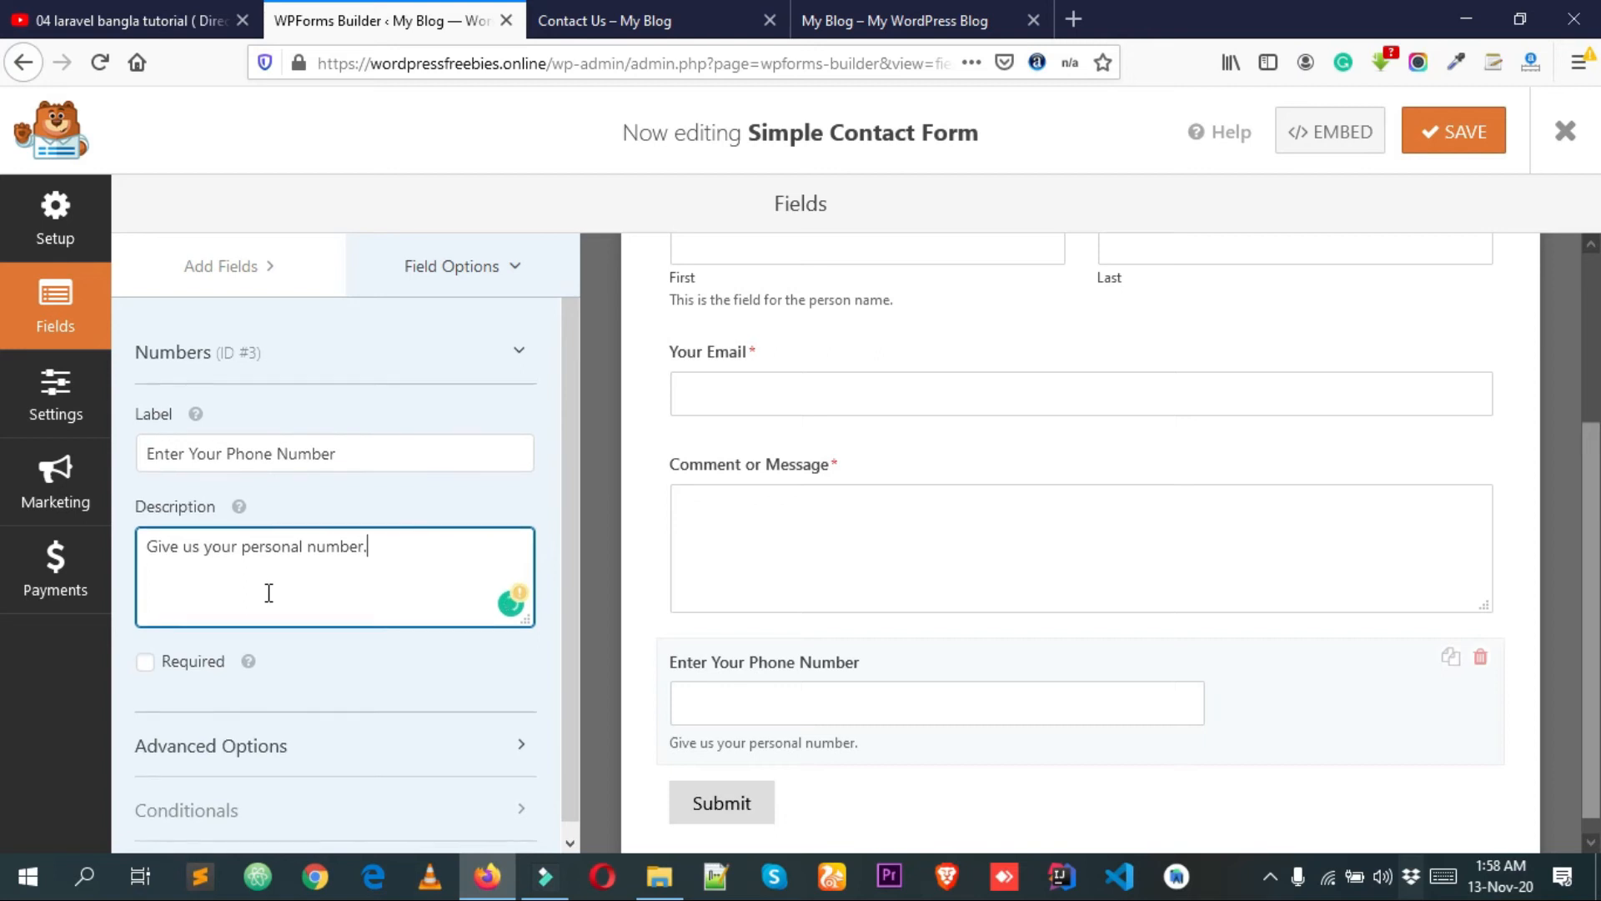
scroll(268, 593, "down", 1)
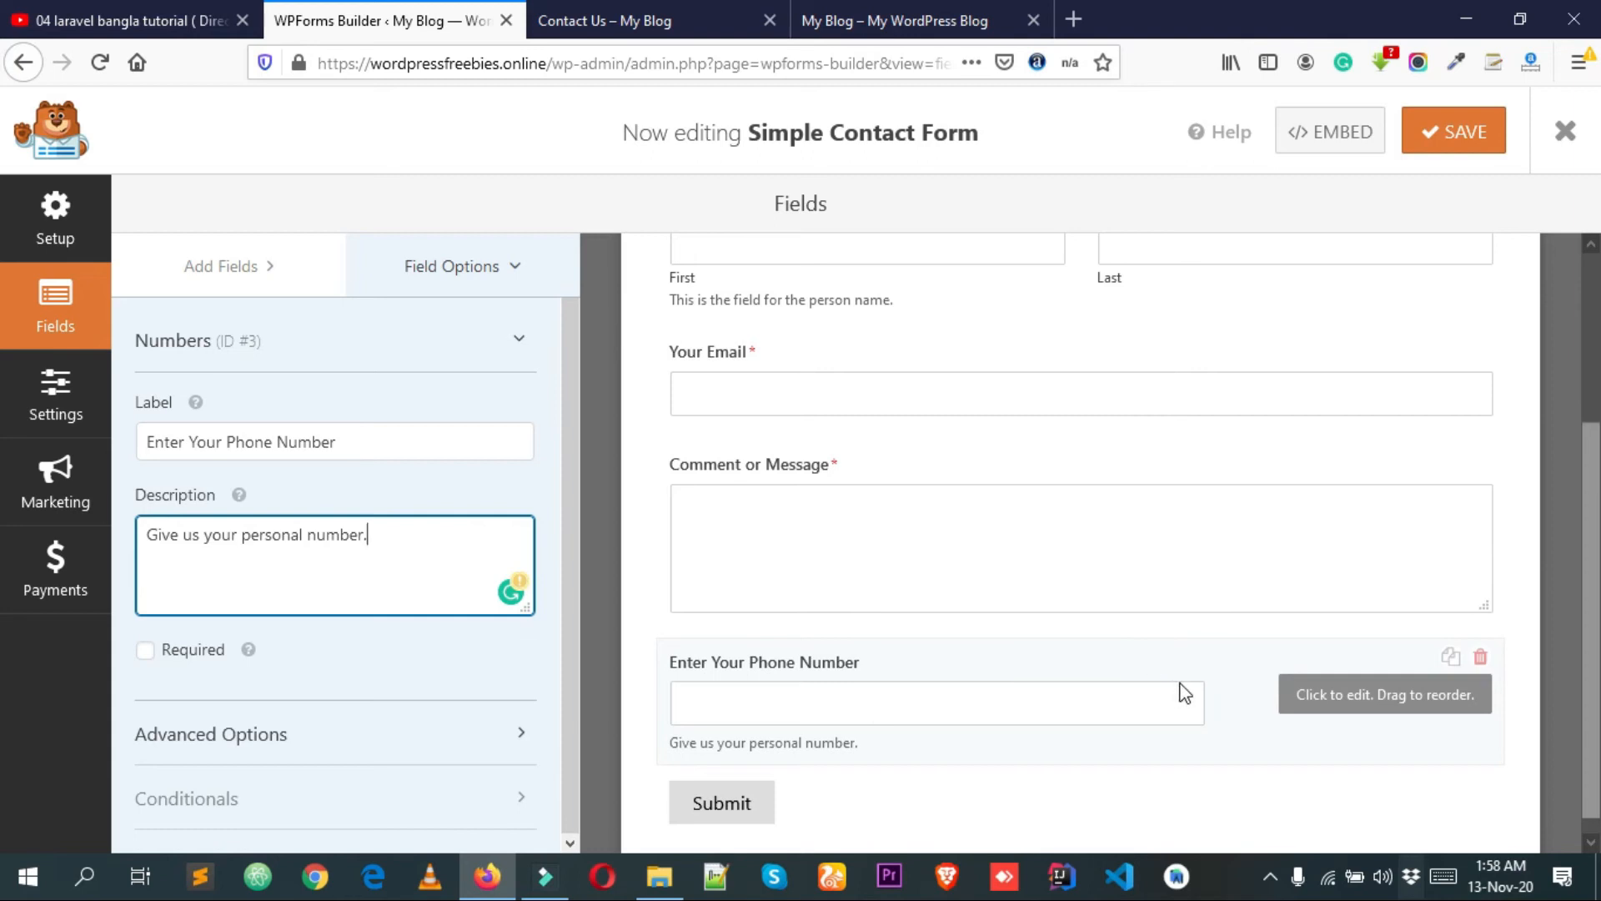
left_click(147, 656)
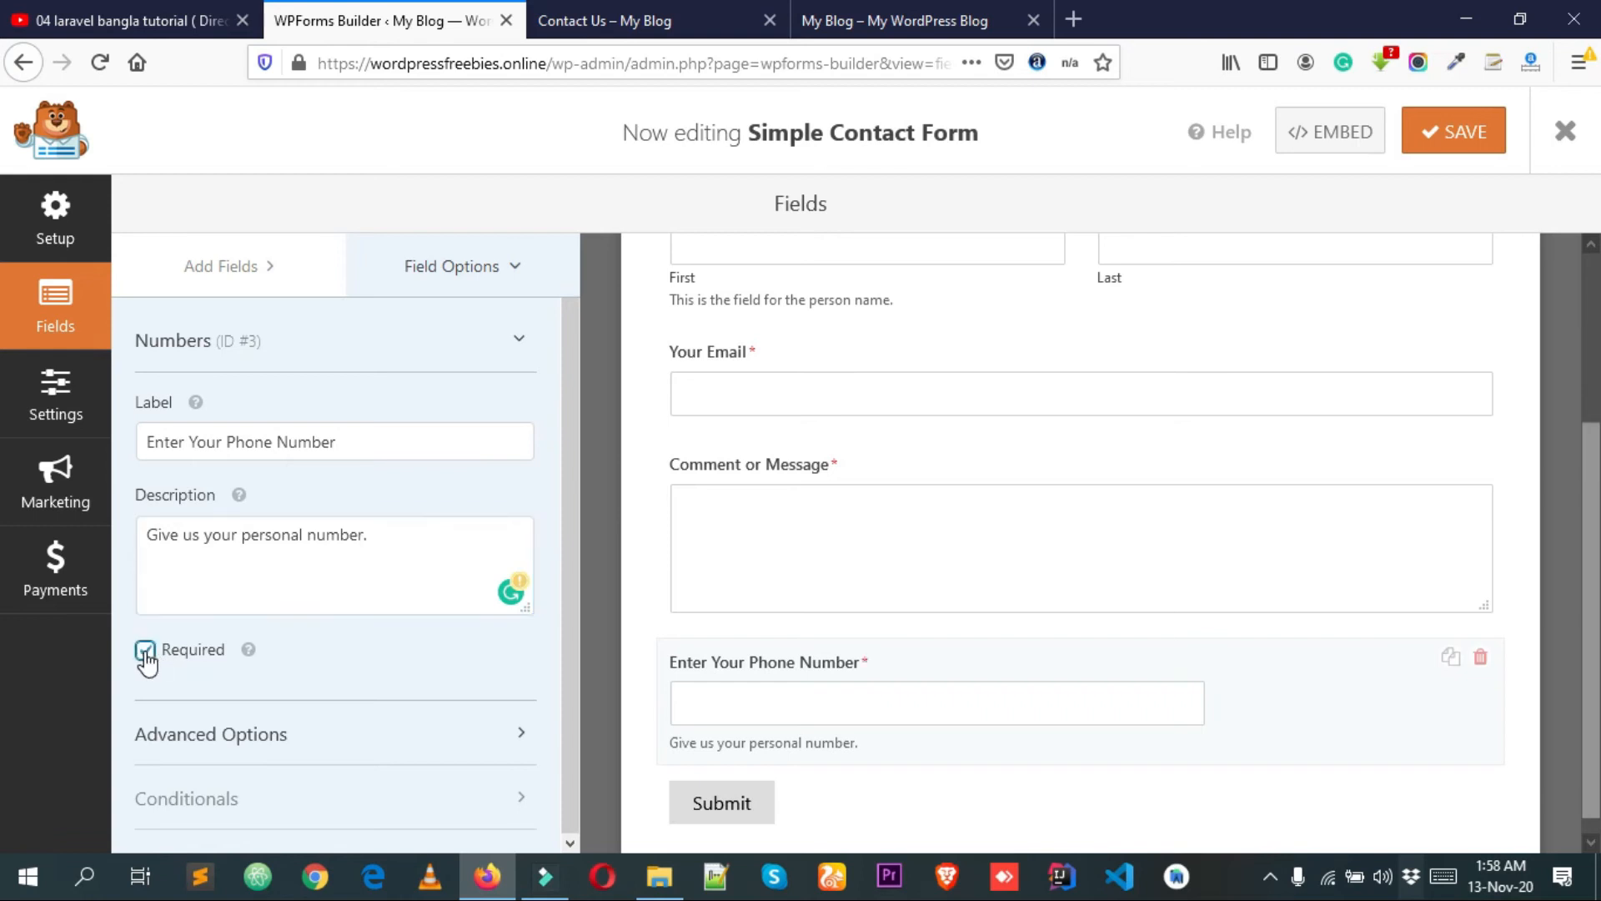
Set the phone number field's size to Large in its advanced options.
left_click(204, 745)
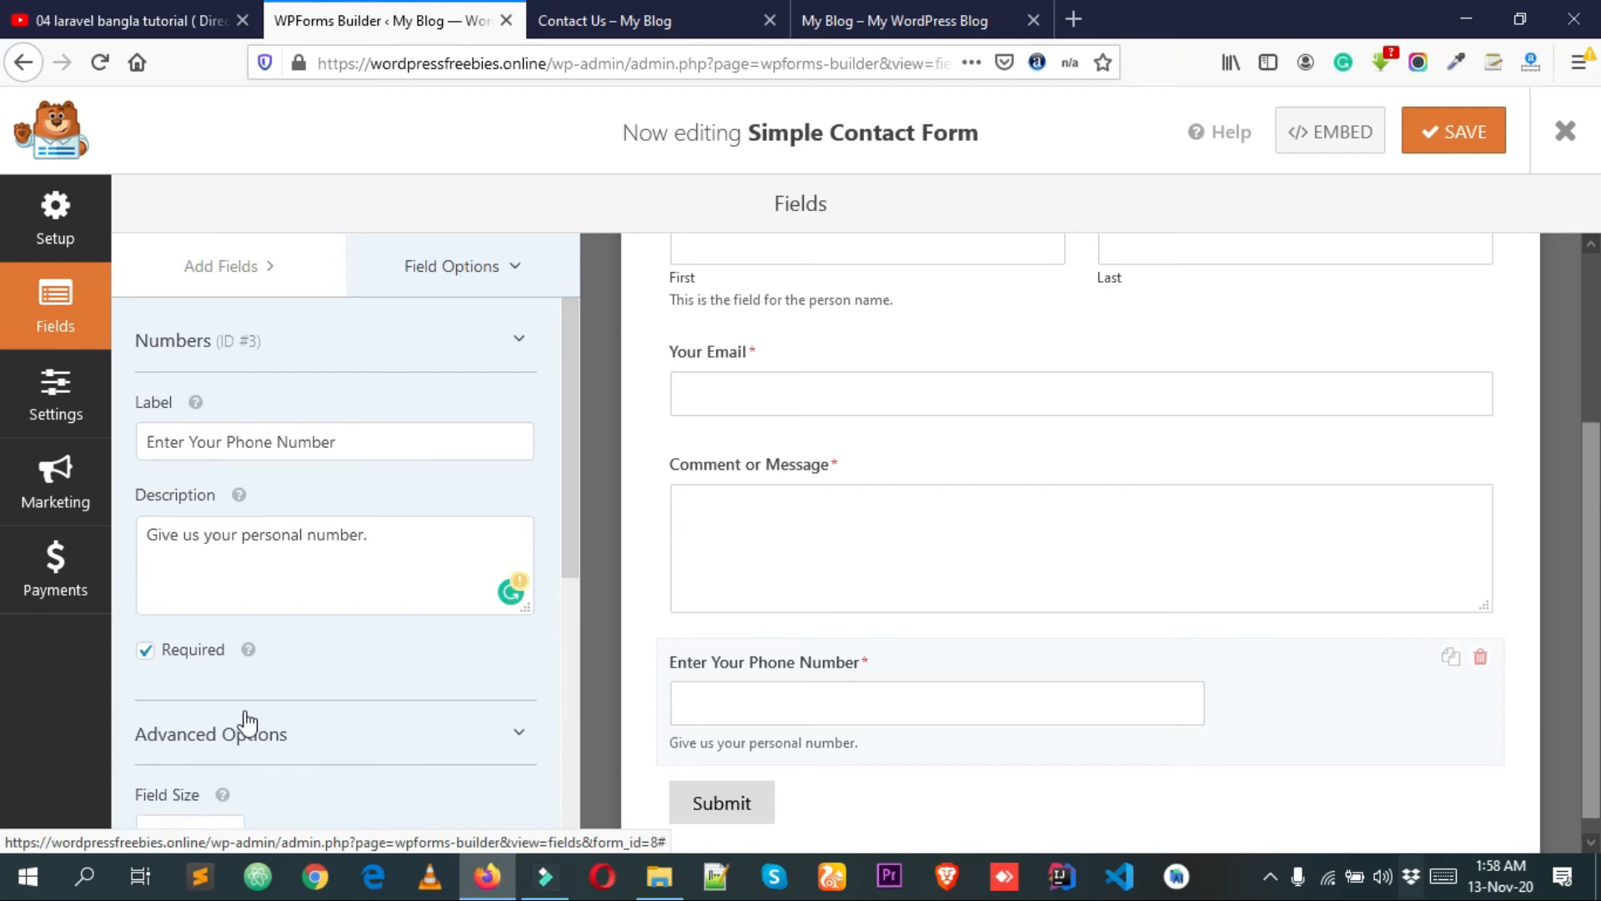
scroll(243, 718, "down", 3)
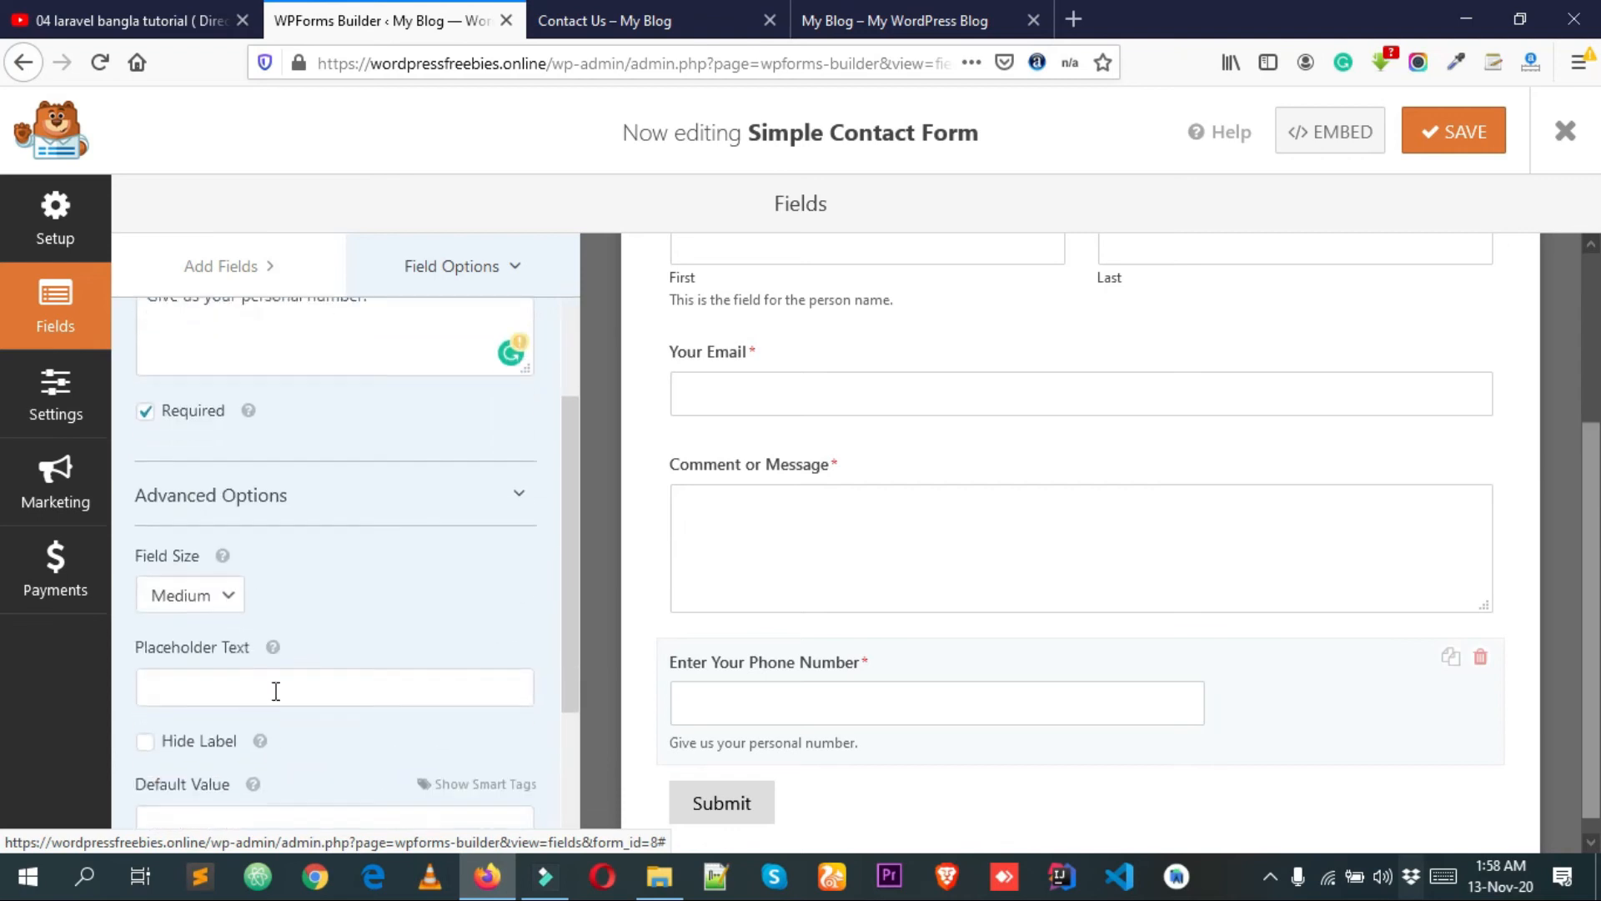
left_click(182, 604)
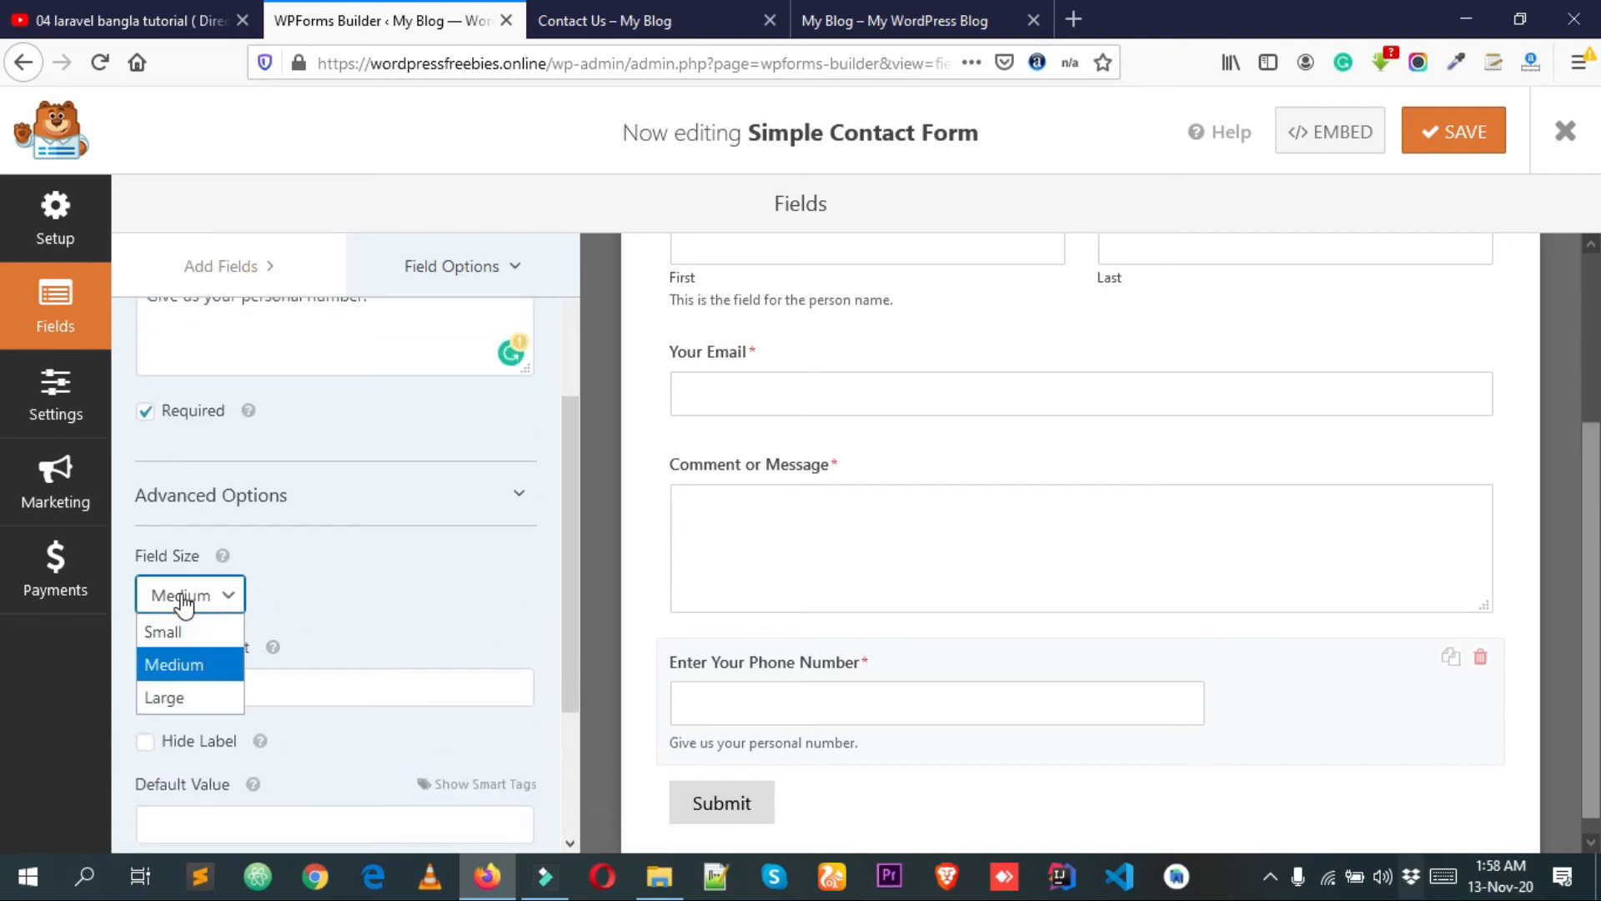
left_click(169, 699)
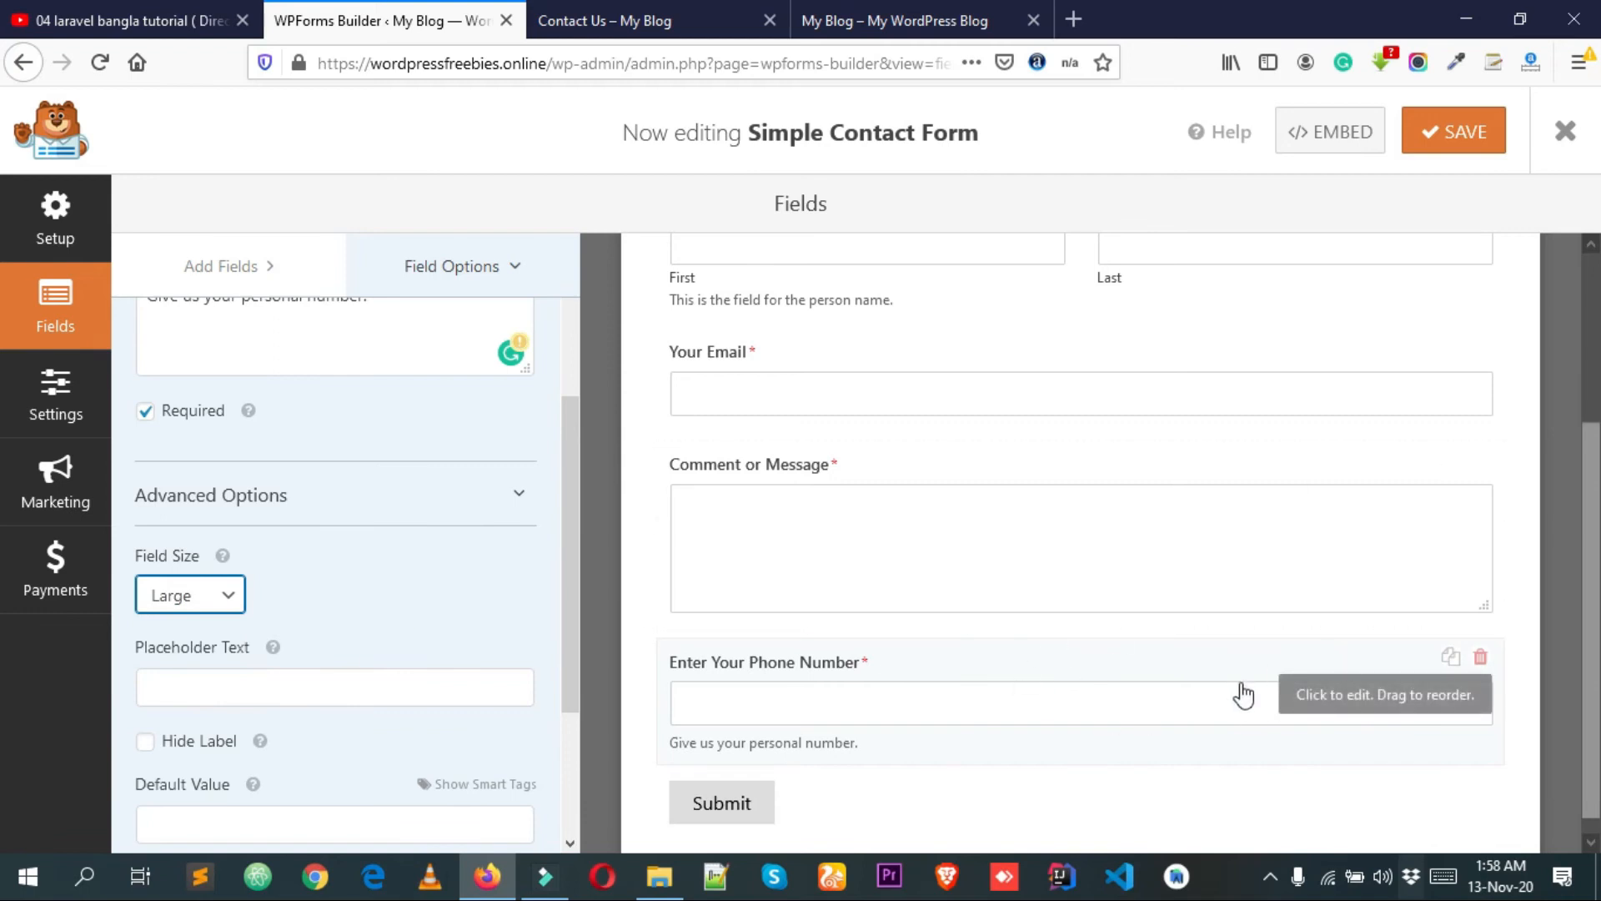
scroll(1318, 696, "down", 1)
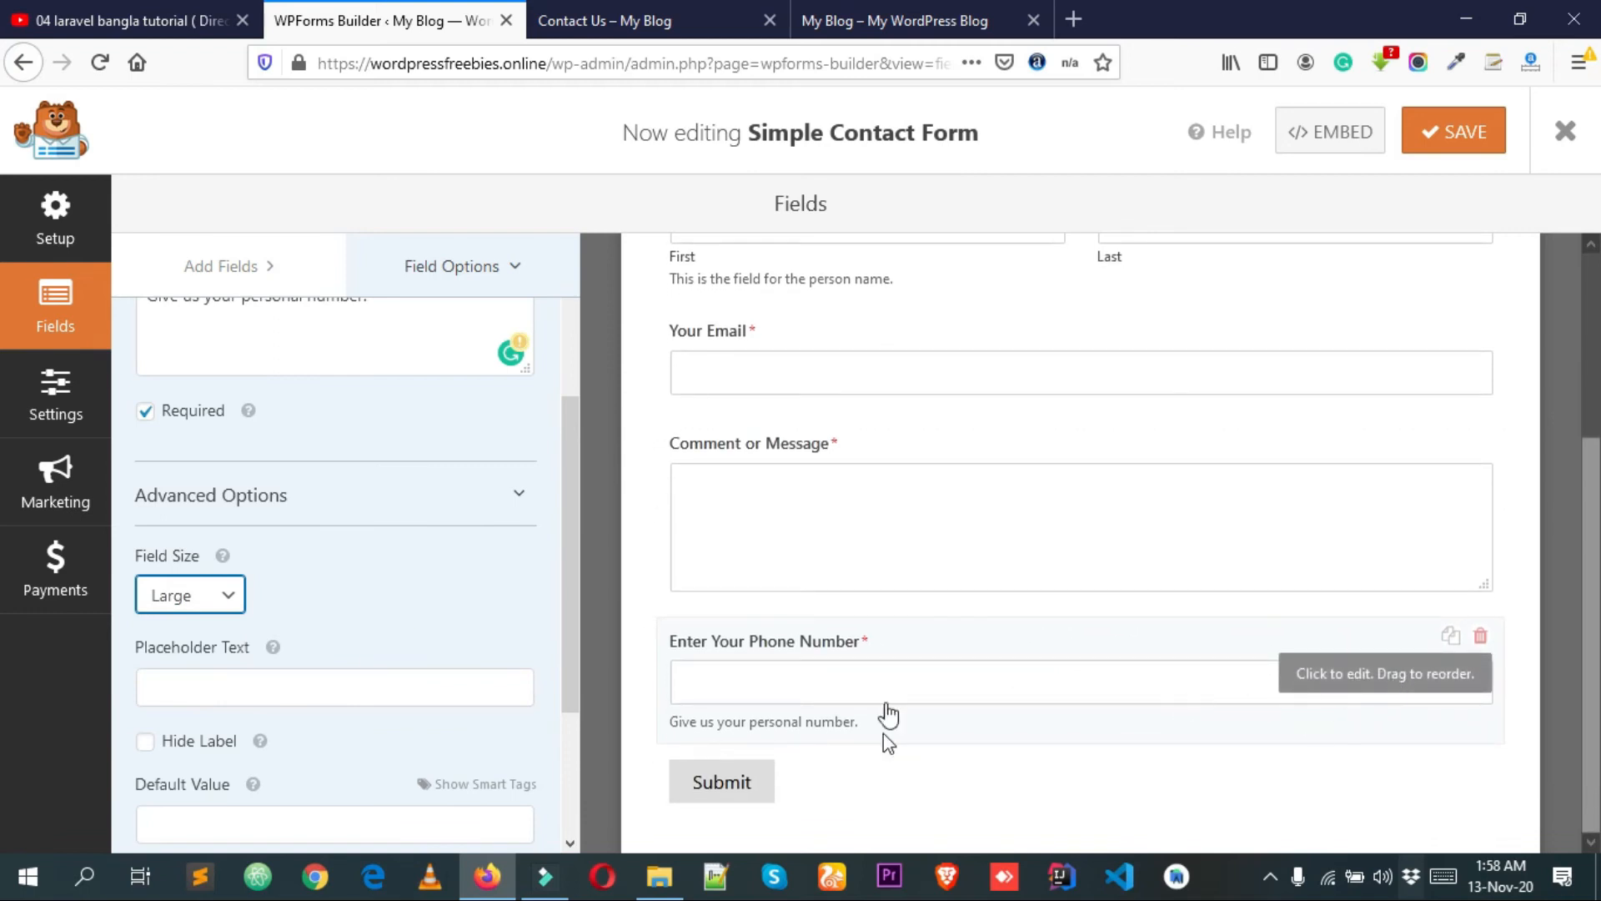
scroll(267, 762, "down", 2)
scroll(284, 734, "up", 4)
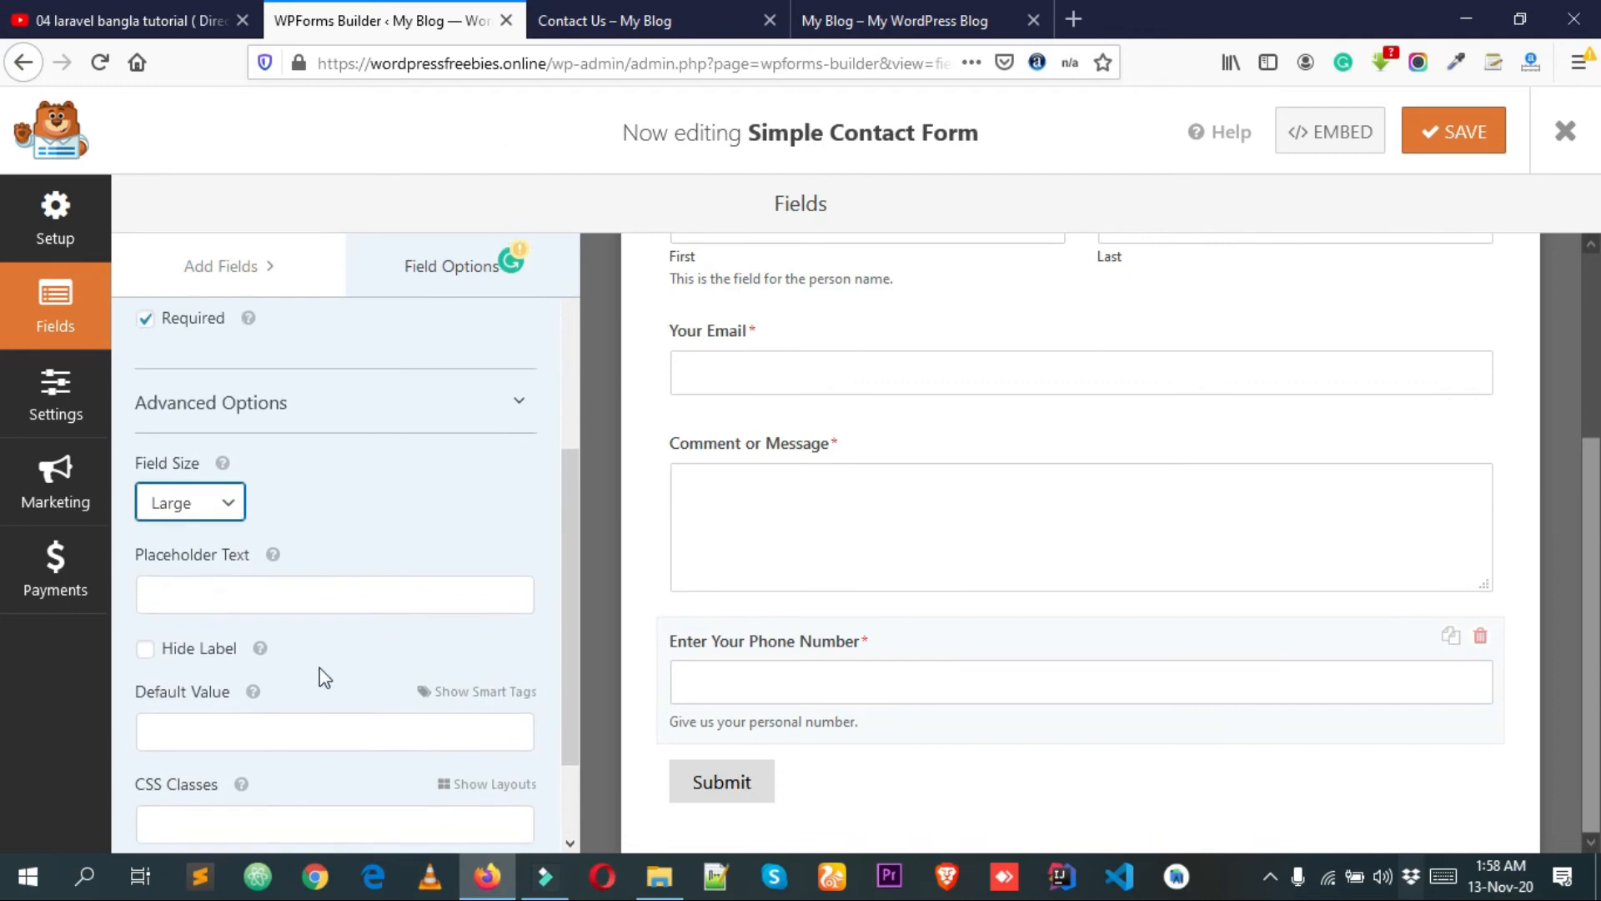
scroll(1084, 672, "up", 2)
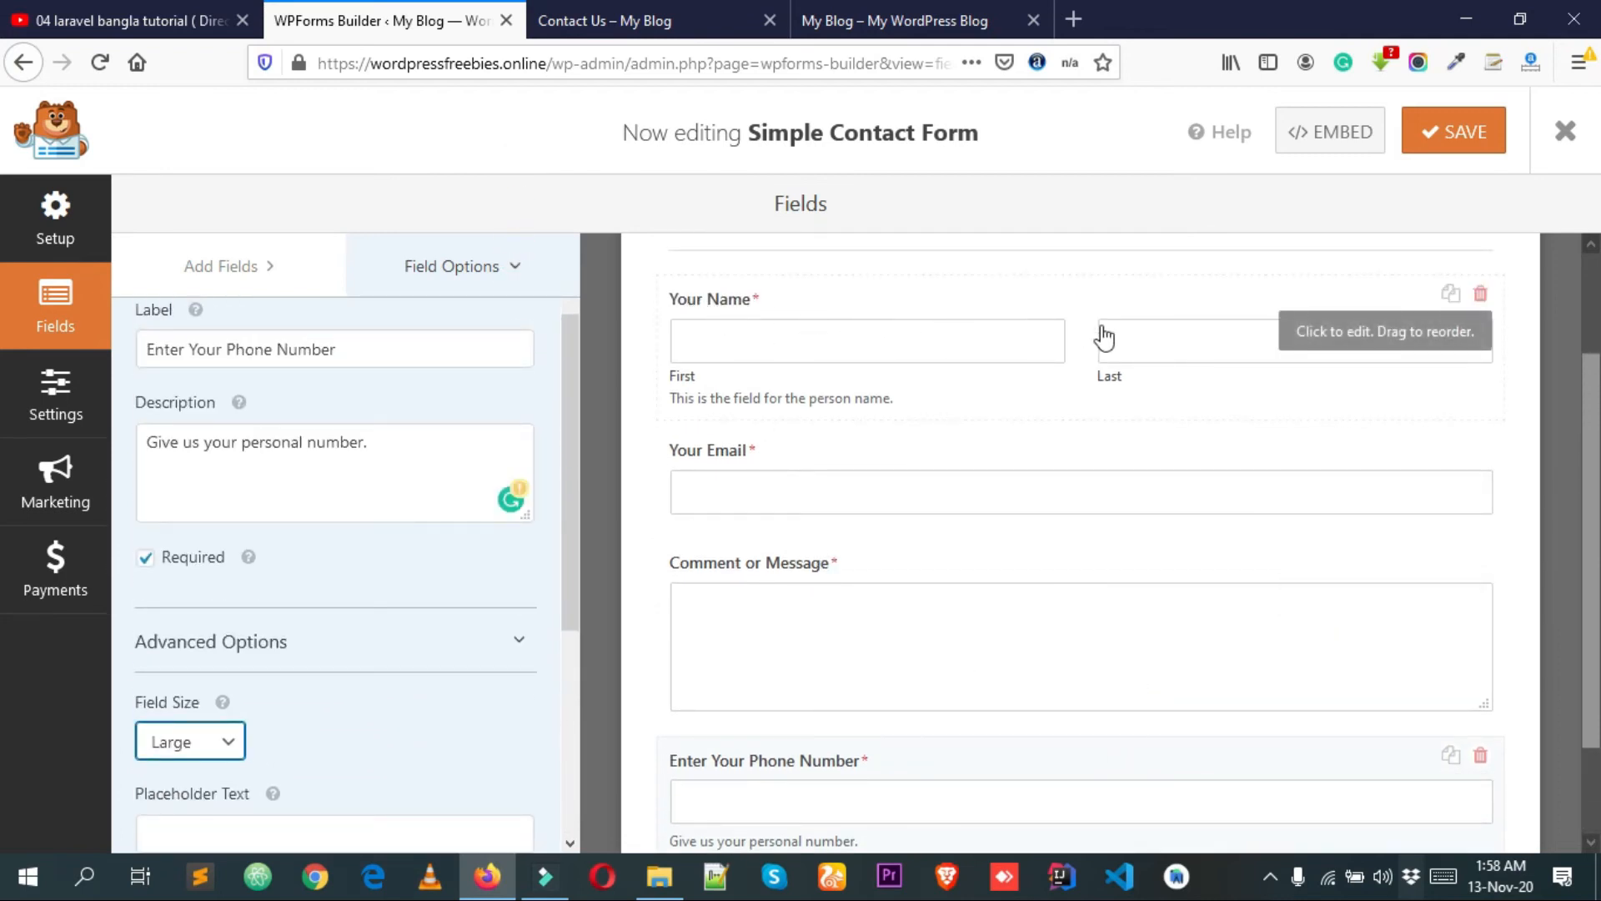
scroll(971, 713, "down", 2)
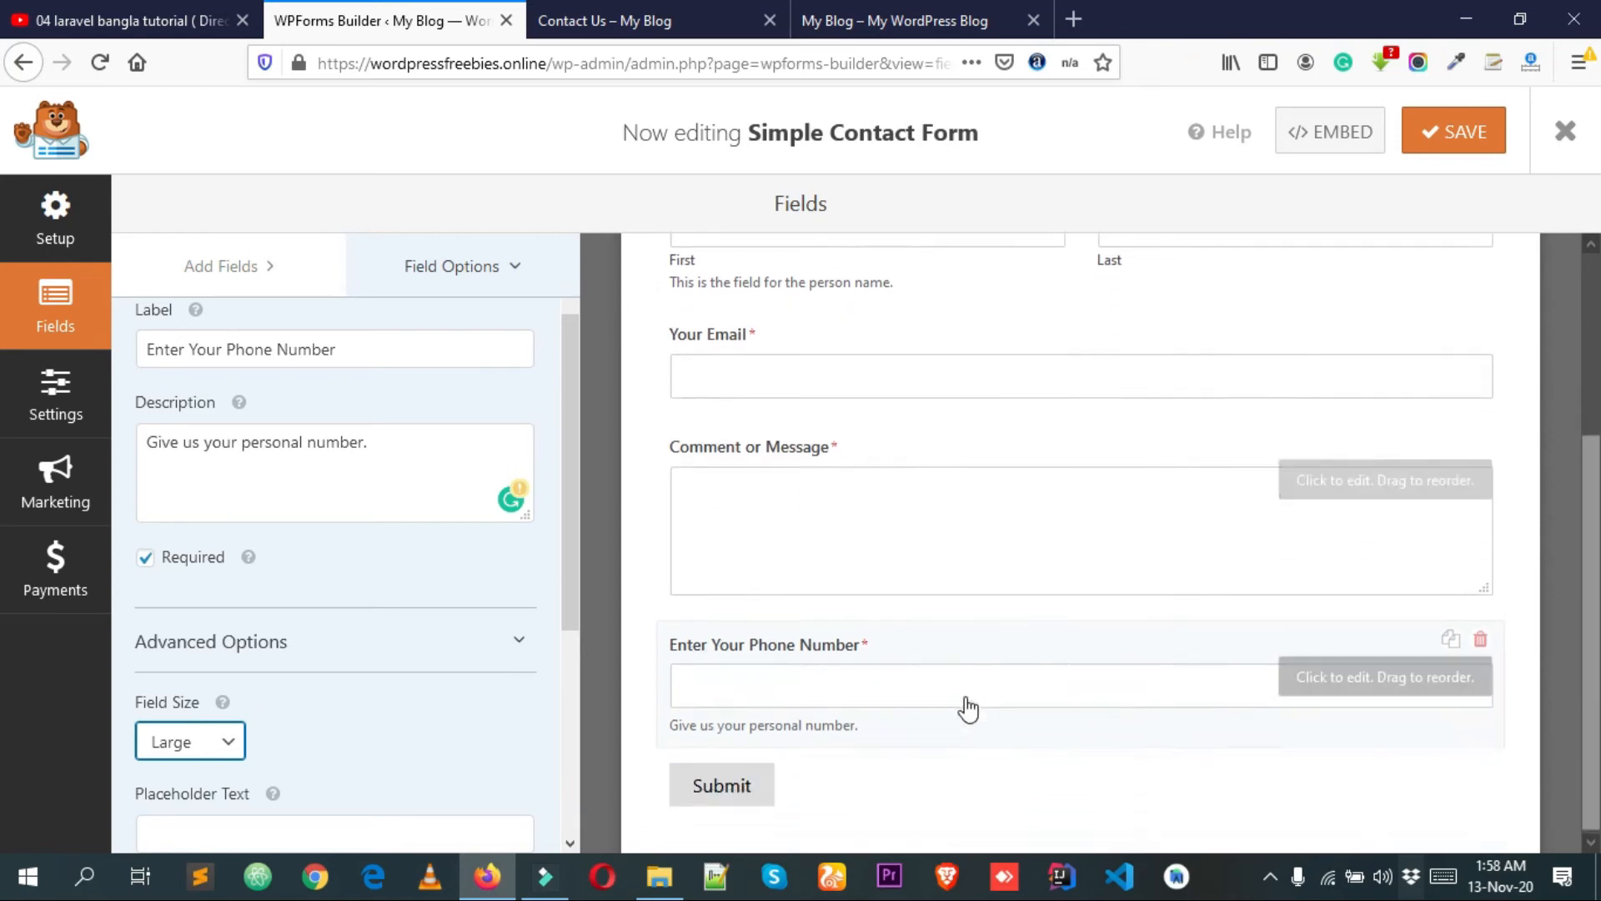
scroll(965, 704, "up", 5)
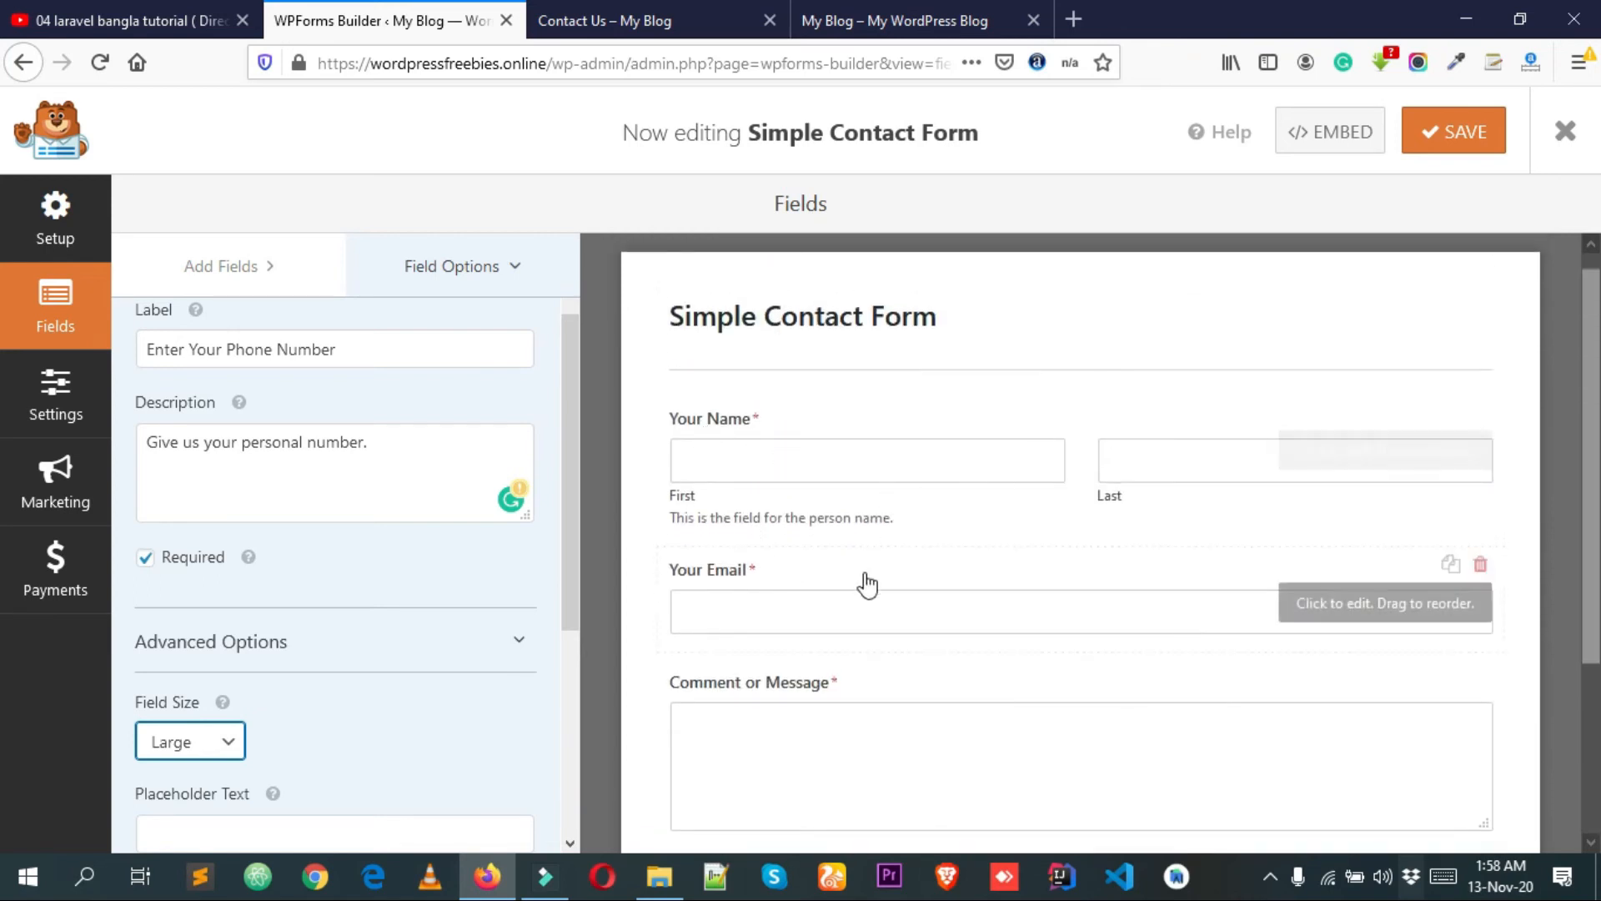
Save the form and reload the Contact Us page to check the added phone number field.
left_click(1457, 136)
left_click(584, 20)
double_click(464, 418)
right_click(284, 352)
left_click(89, 359)
right_click(161, 381)
left_click(332, 398)
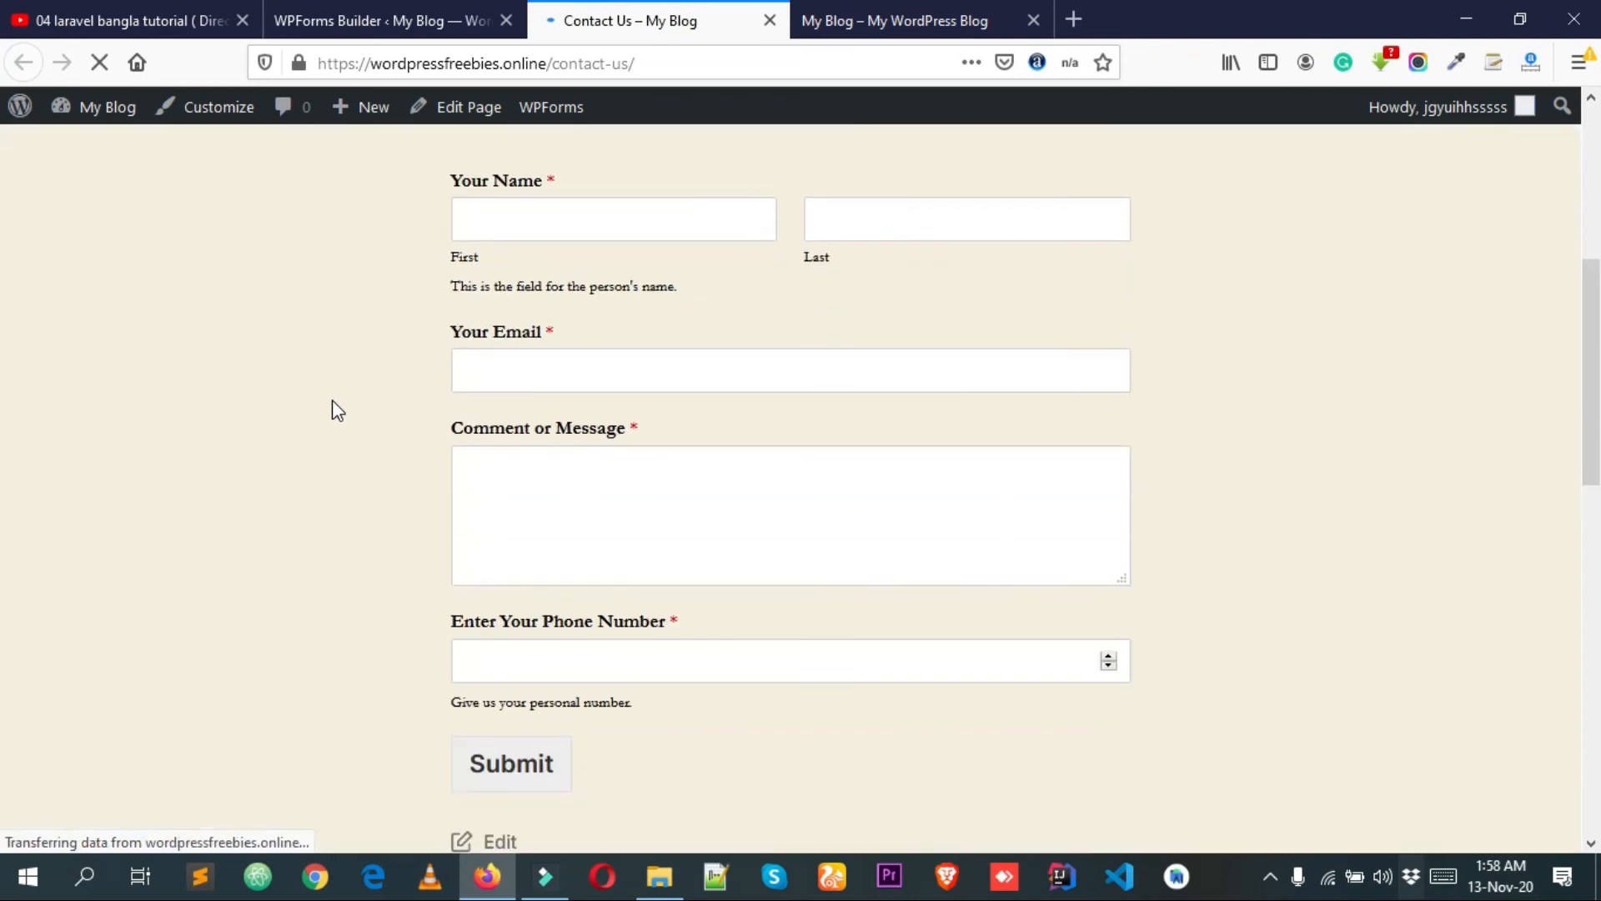
scroll(367, 426, "down", 3)
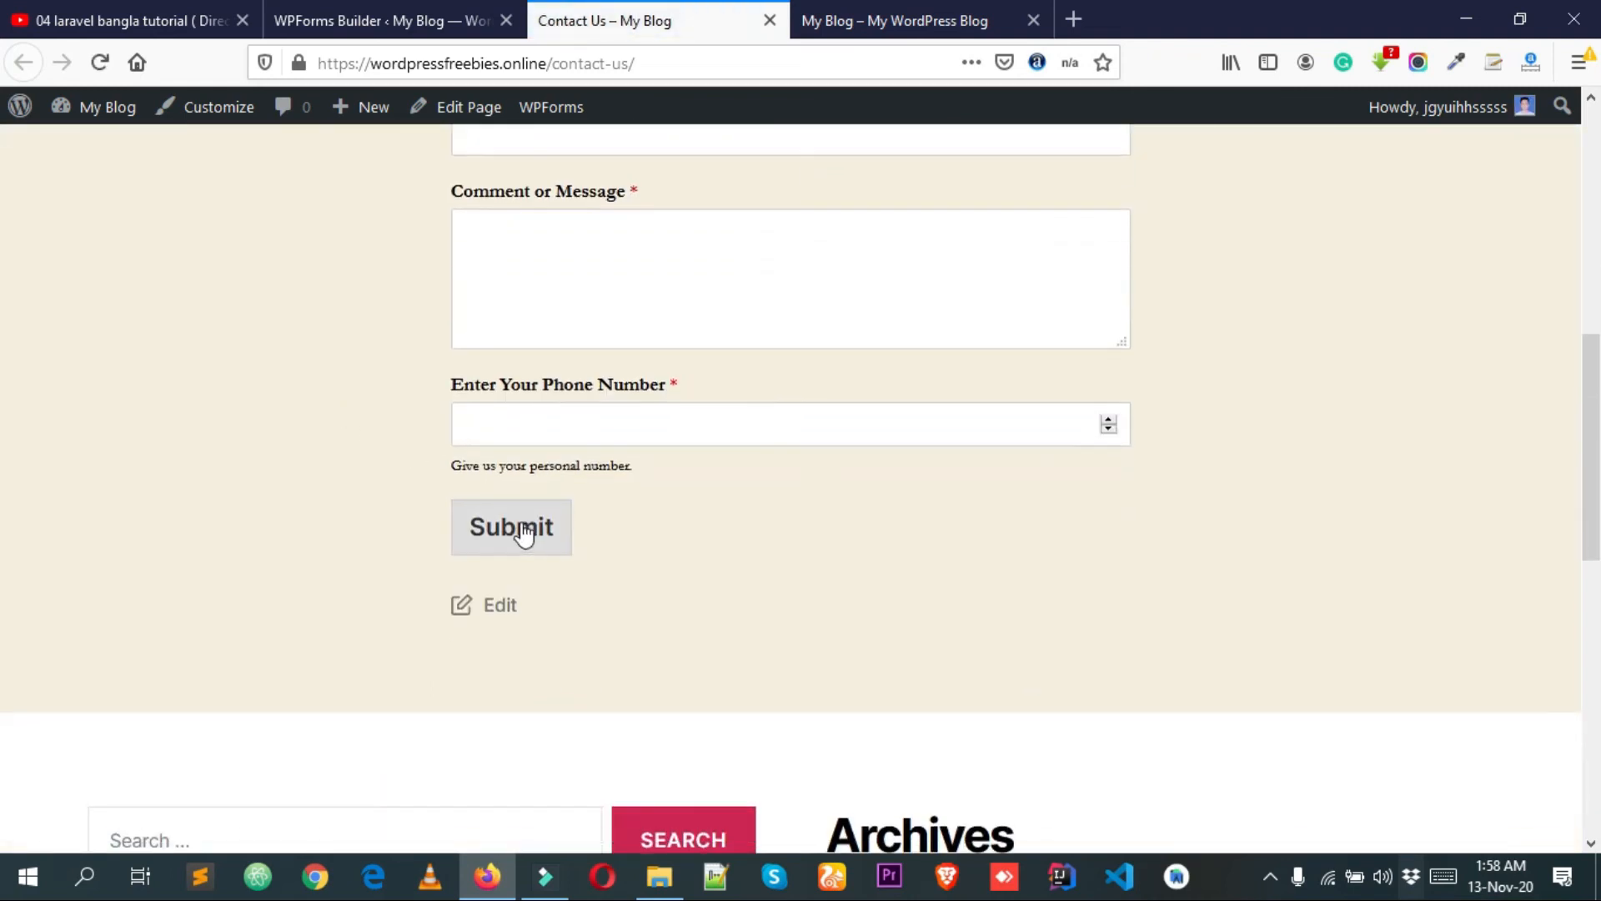
scroll(572, 482, "up", 3)
scroll(518, 425, "up", 2)
scroll(818, 417, "down", 2)
scroll(557, 619, "down", 2)
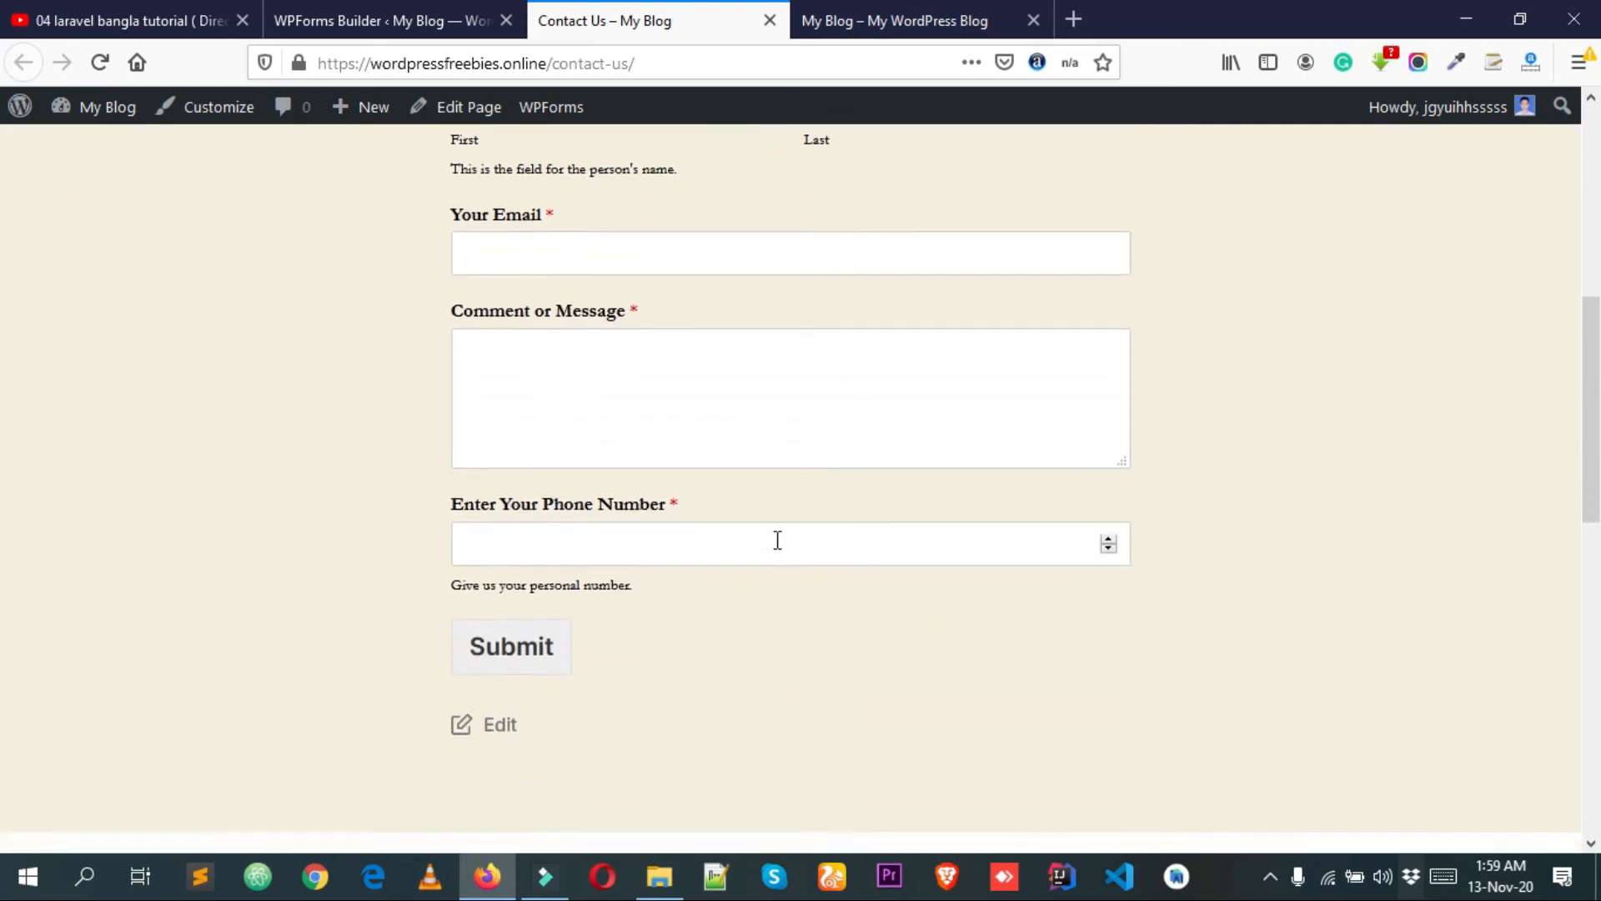
Test the phone number field's required validation on the Contact Us page by entering sample digits and clearing them.
left_click(632, 539)
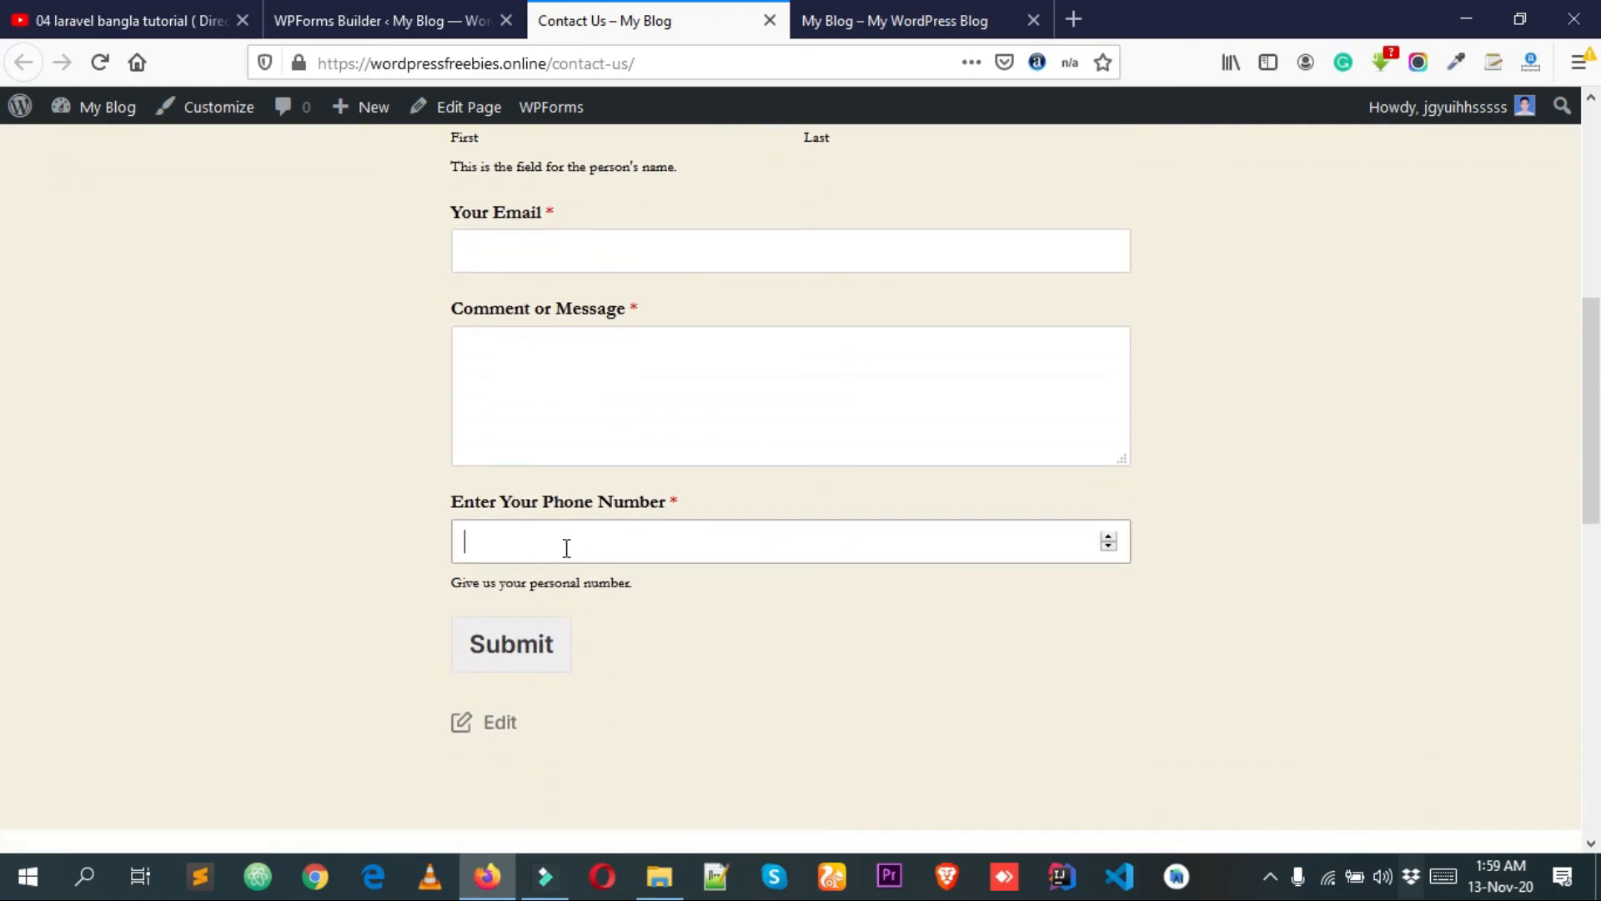
type("122")
left_click(578, 547)
key("BackSpace")
key("BackSpace")
type("11")
double_click(557, 534)
left_click(522, 536)
double_click(535, 535)
left_click(542, 550)
key("BackSpace")
key("BackSpace")
left_click_drag(567, 578, 408, 579)
left_click(407, 578)
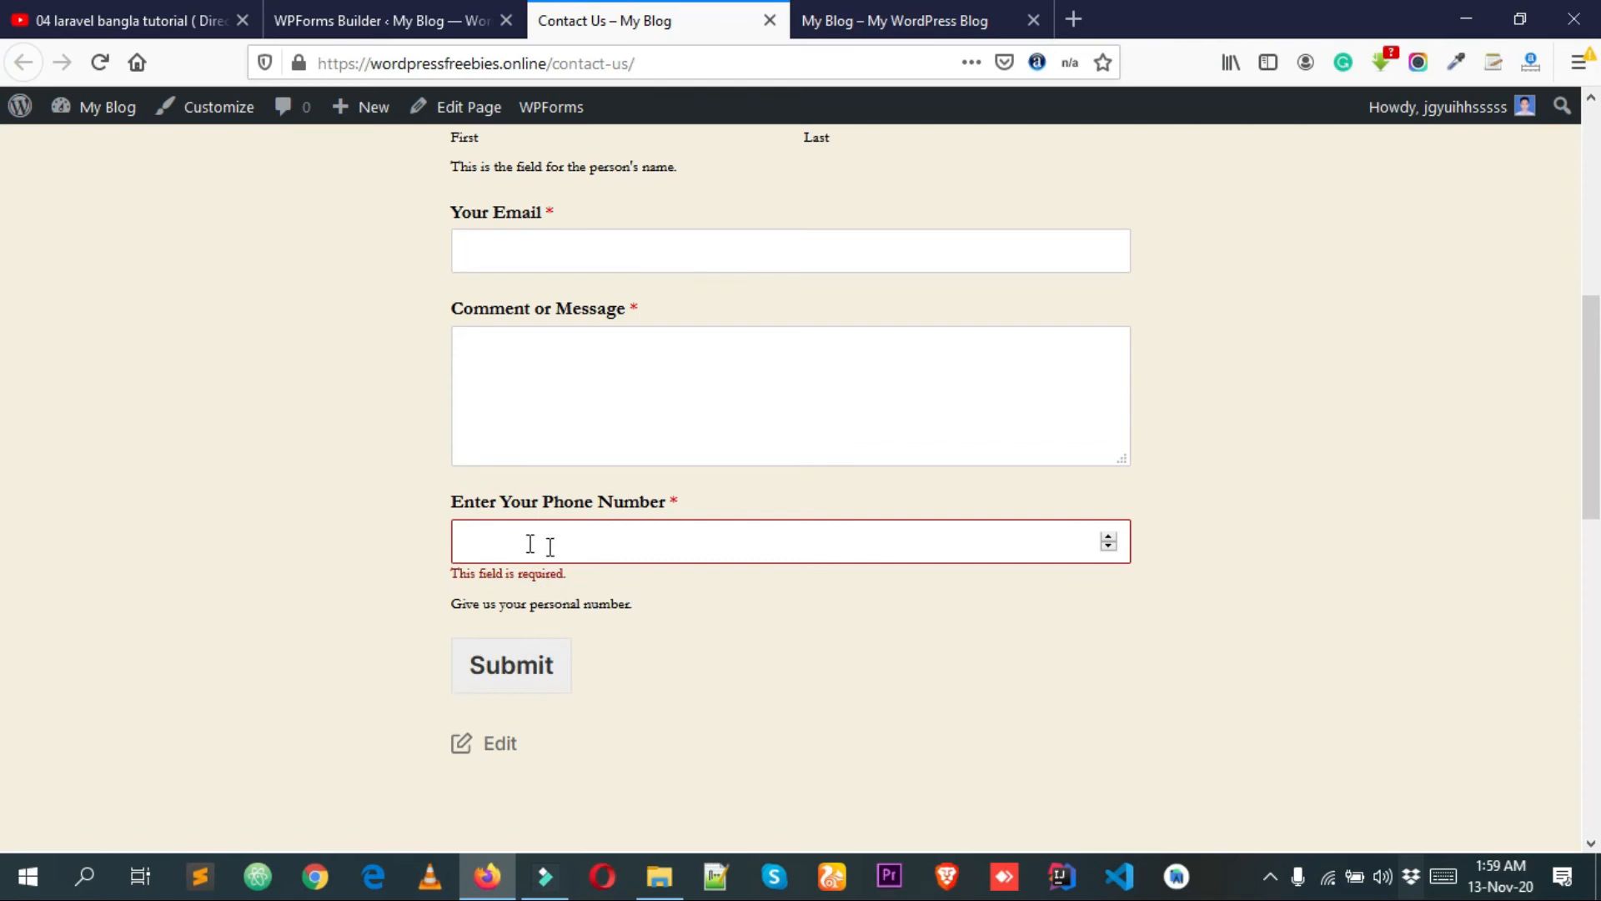
scroll(468, 534, "down", 2)
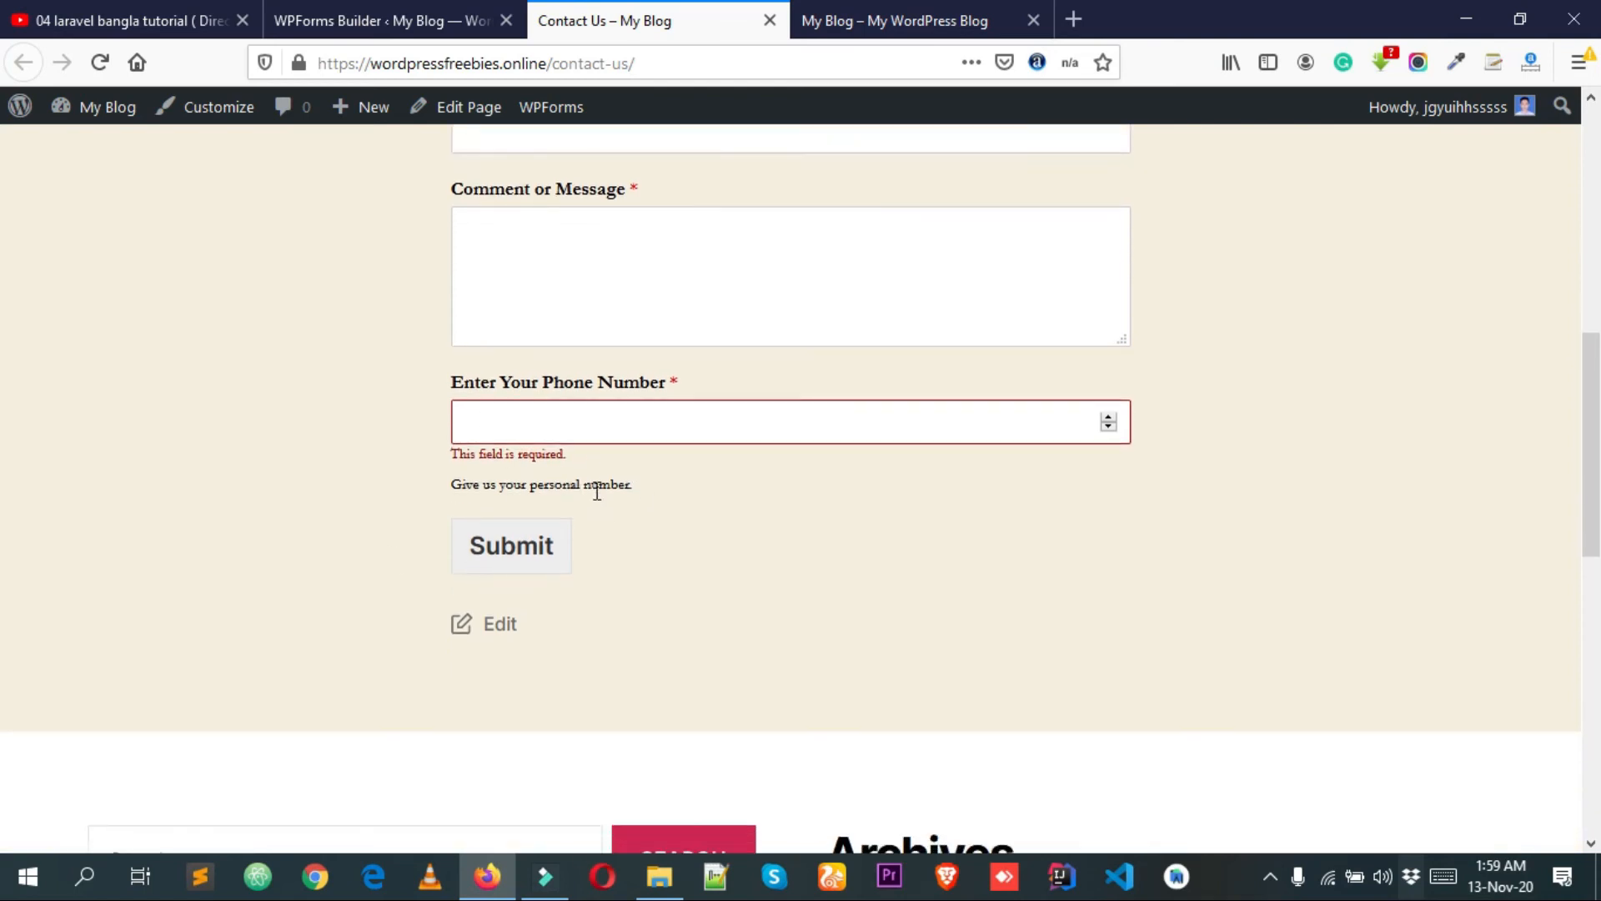
scroll(597, 534, "up", 2)
left_click_drag(584, 584, 443, 583)
left_click(442, 582)
Return to the form builder and open the form's general settings.
left_click(422, 17)
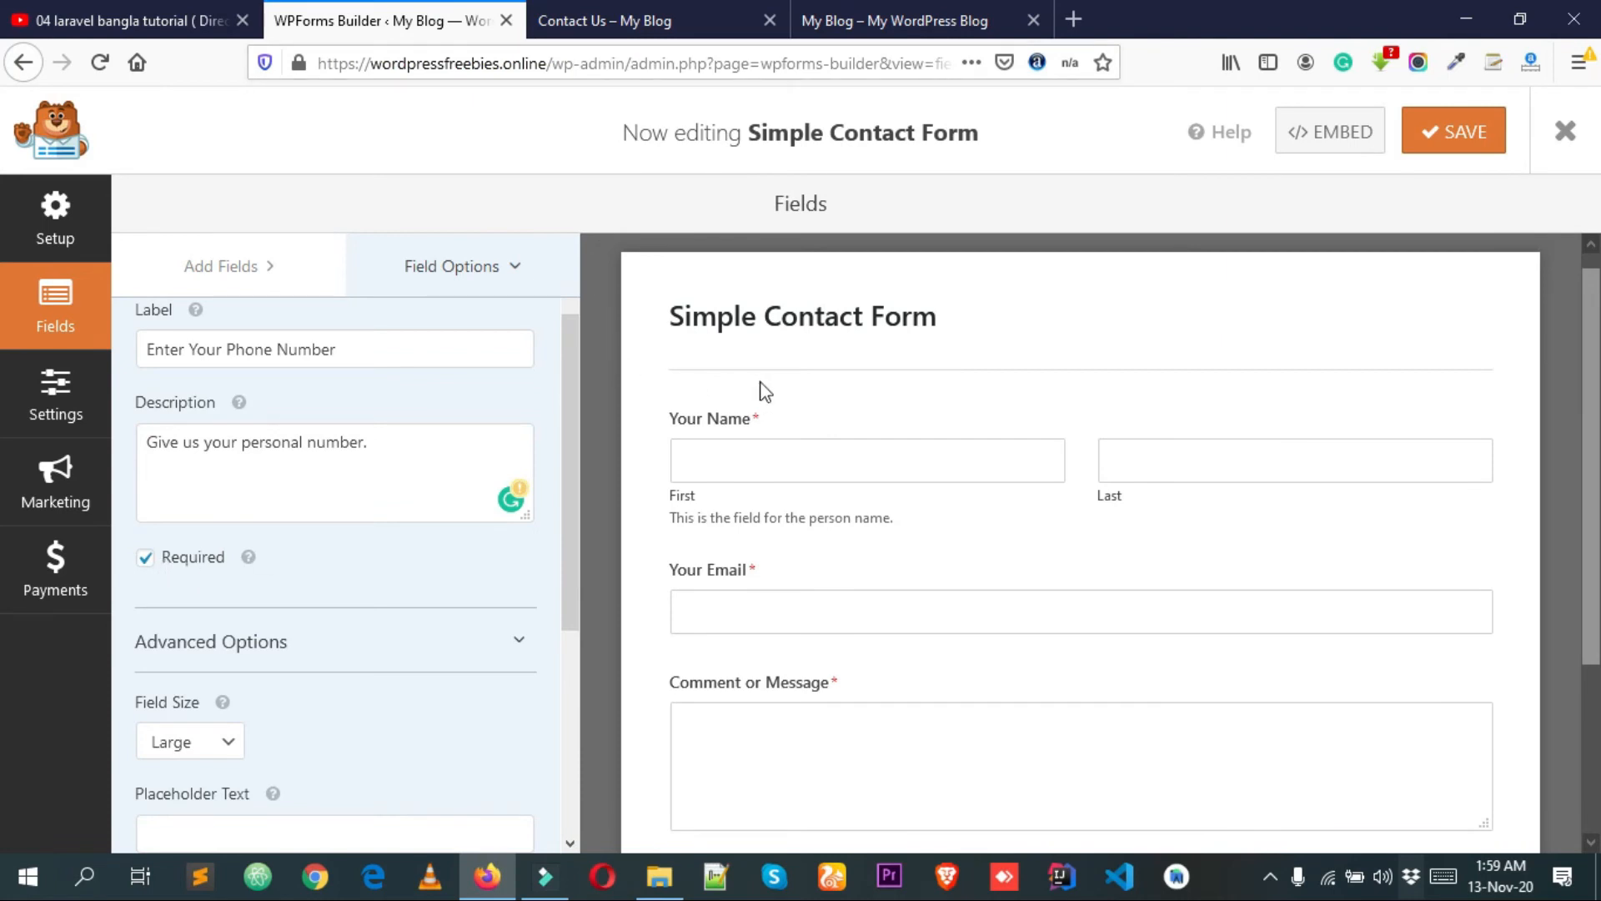
scroll(792, 376, "down", 3)
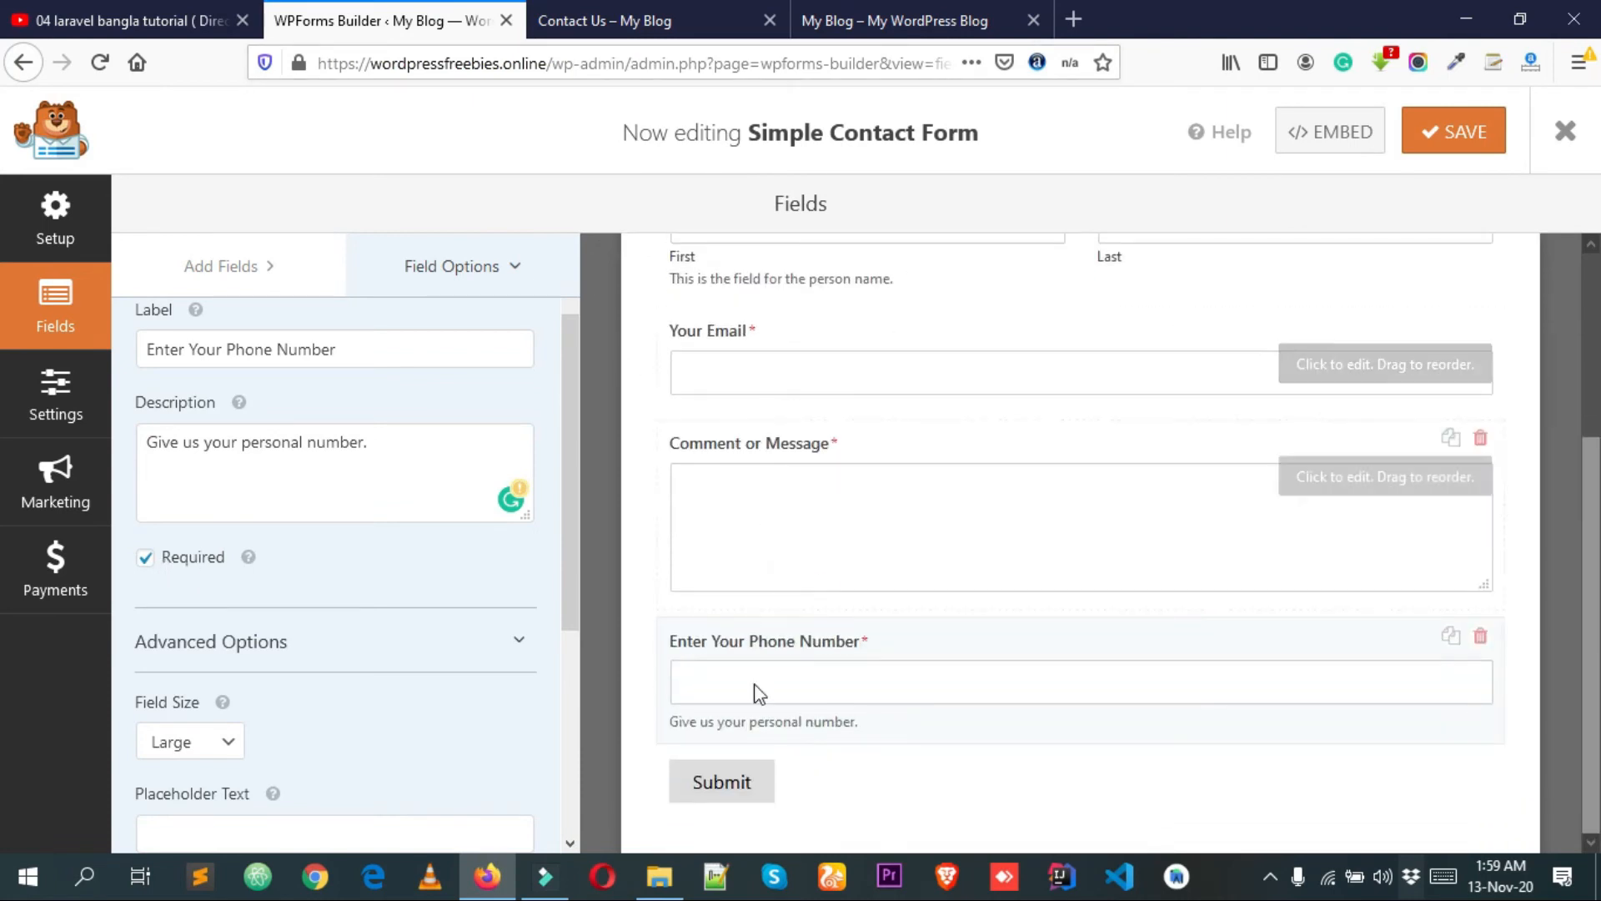
left_click(734, 784)
scroll(776, 463, "down", 2)
scroll(797, 449, "up", 3)
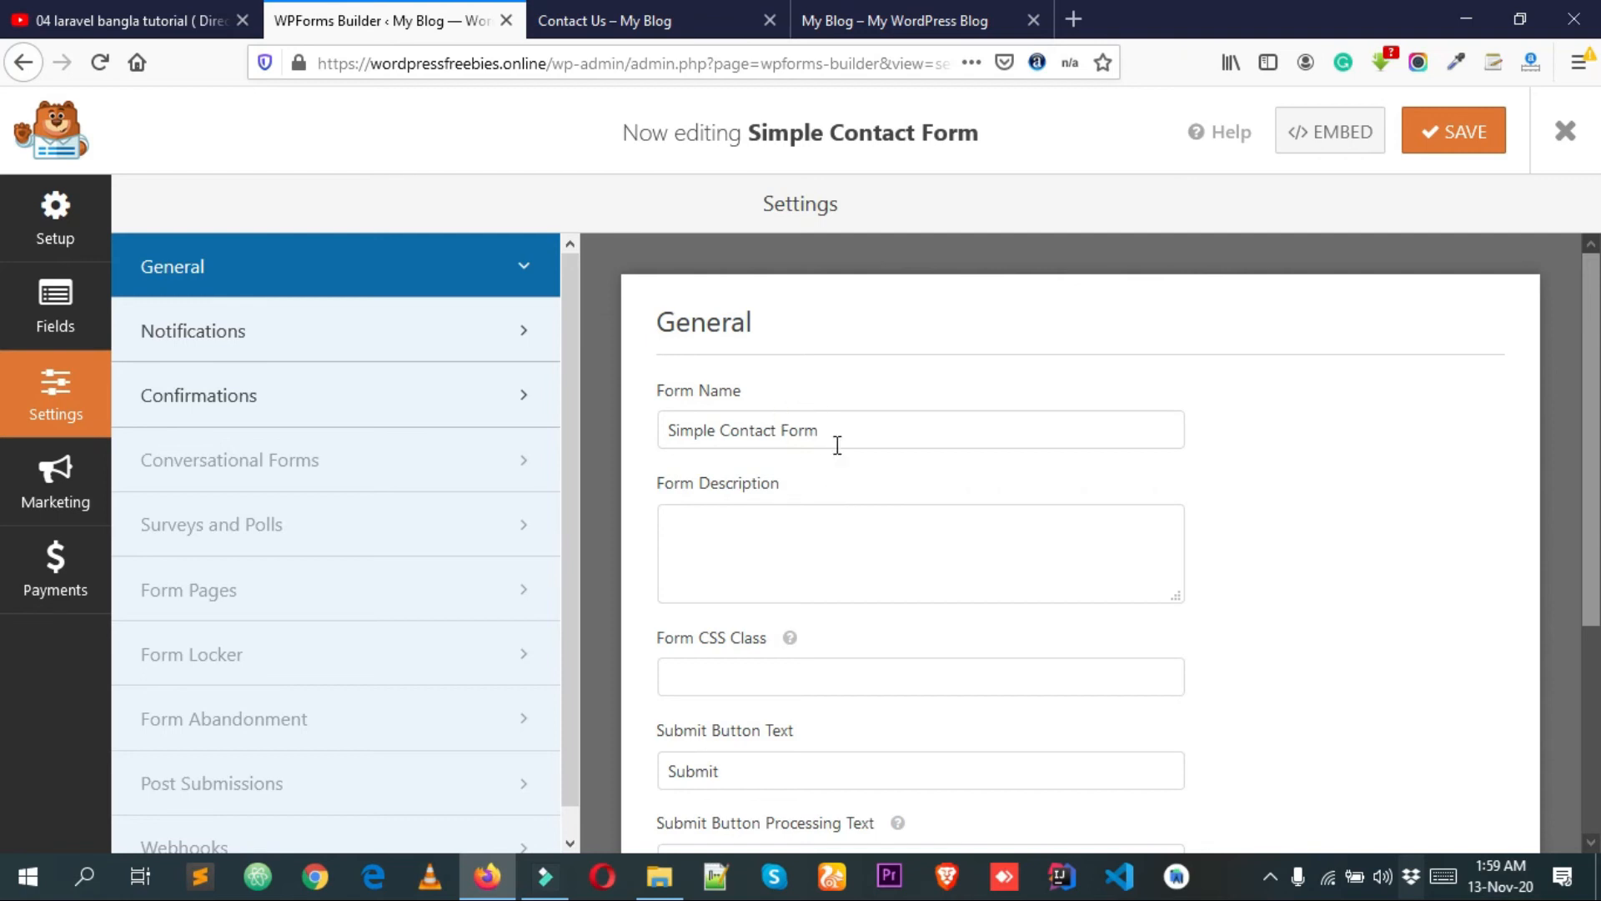
Set the submit button text to "Send Message" and save the form.
scroll(815, 461, "down", 2)
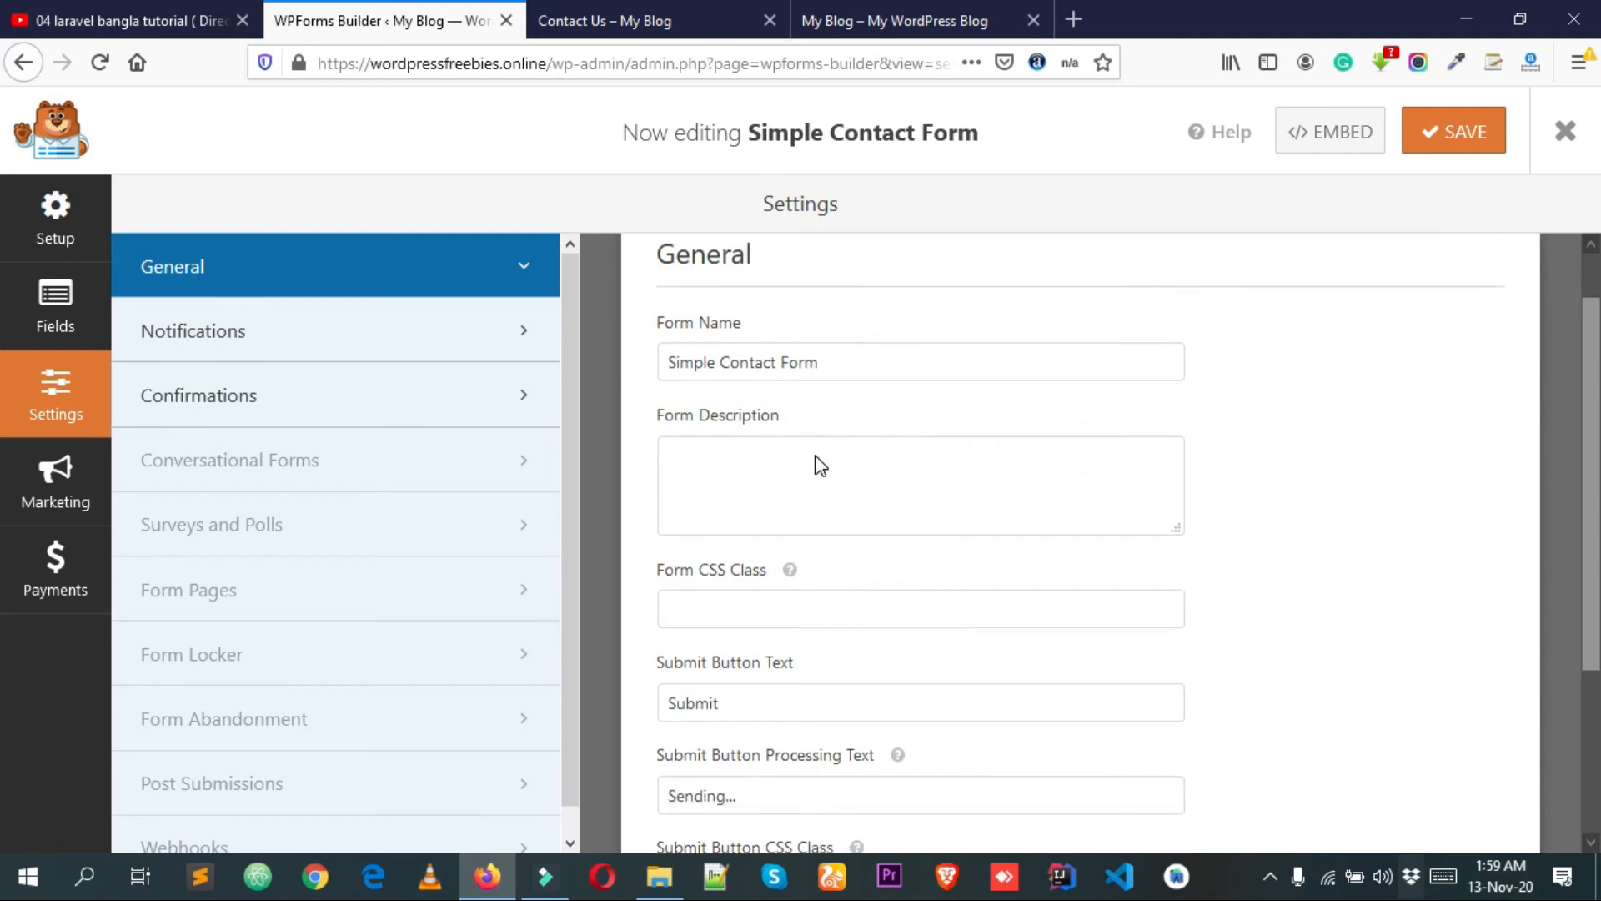
scroll(754, 608, "down", 2)
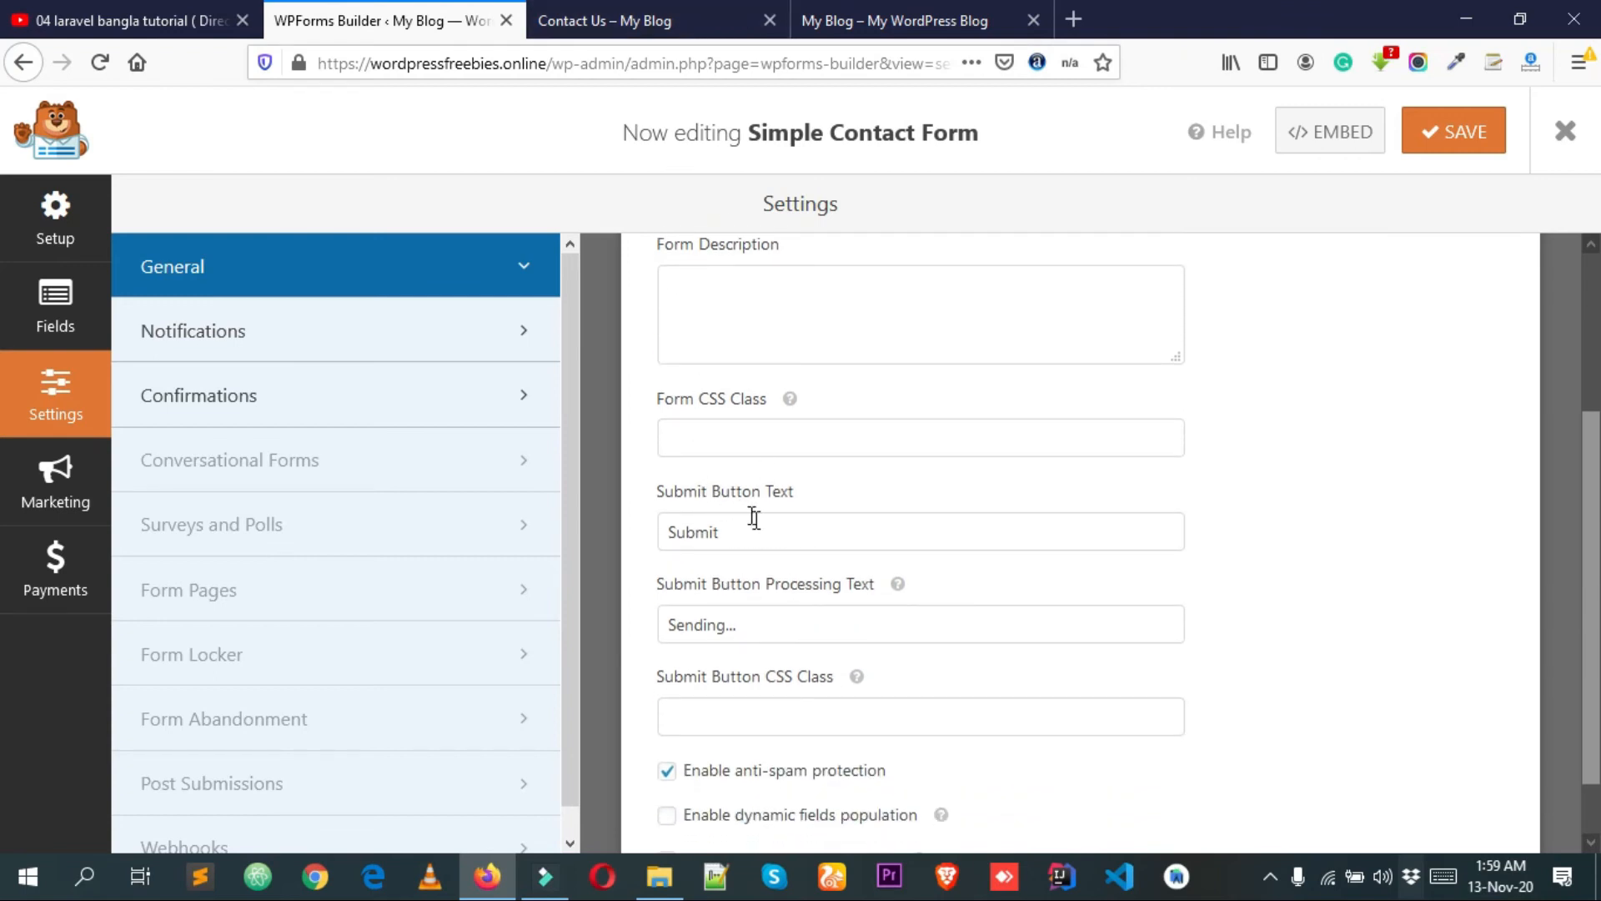
double_click(664, 532)
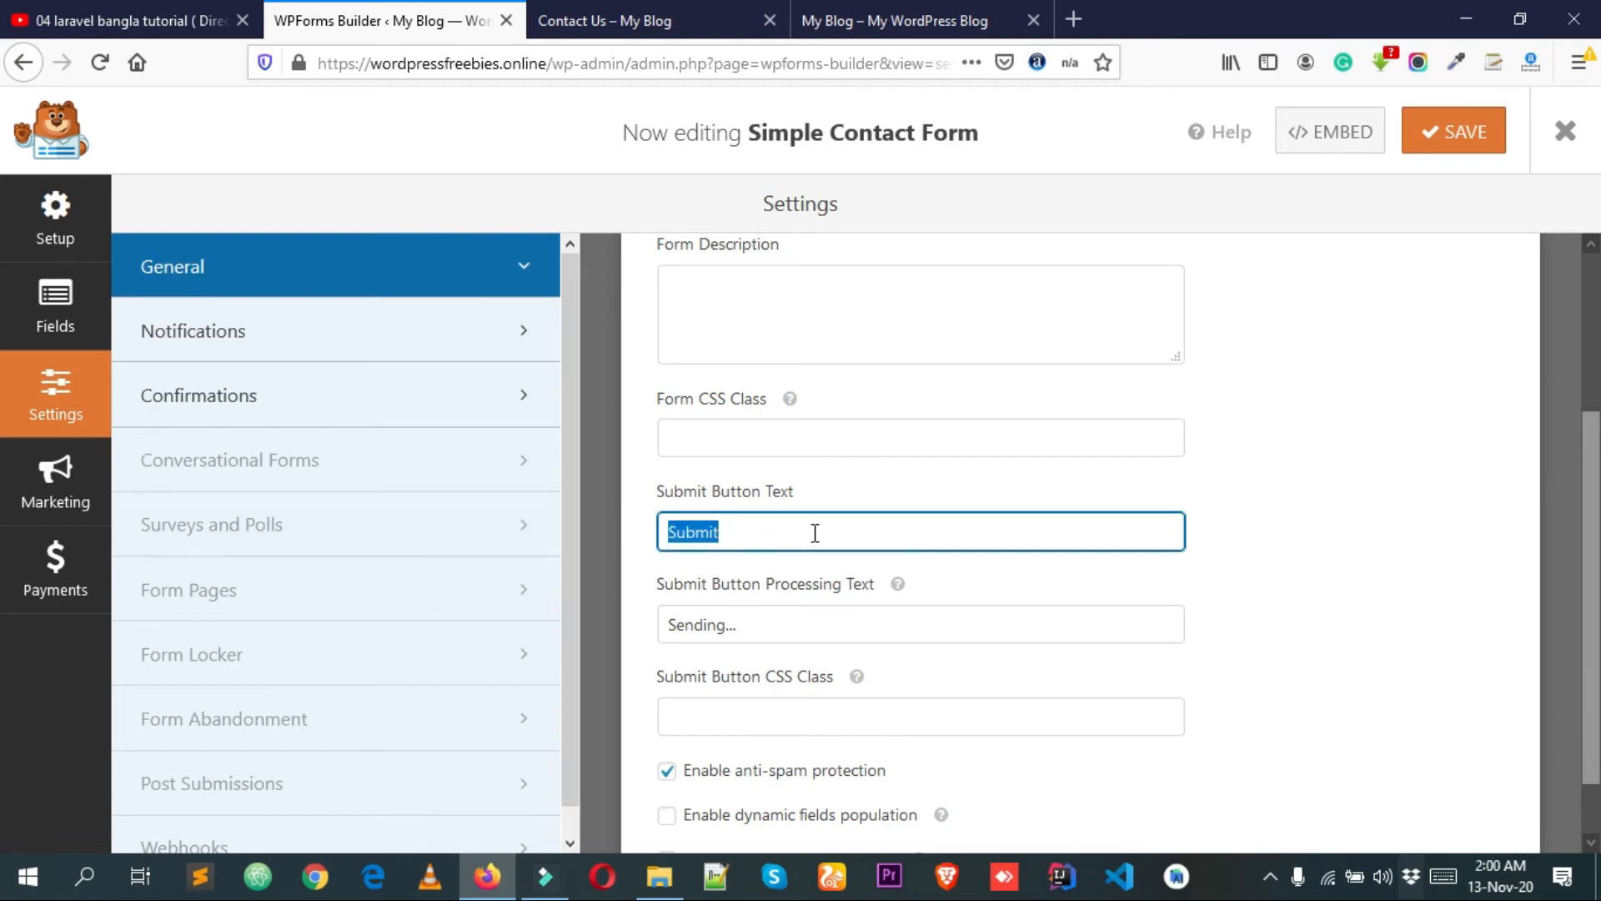
type("Send MEssage")
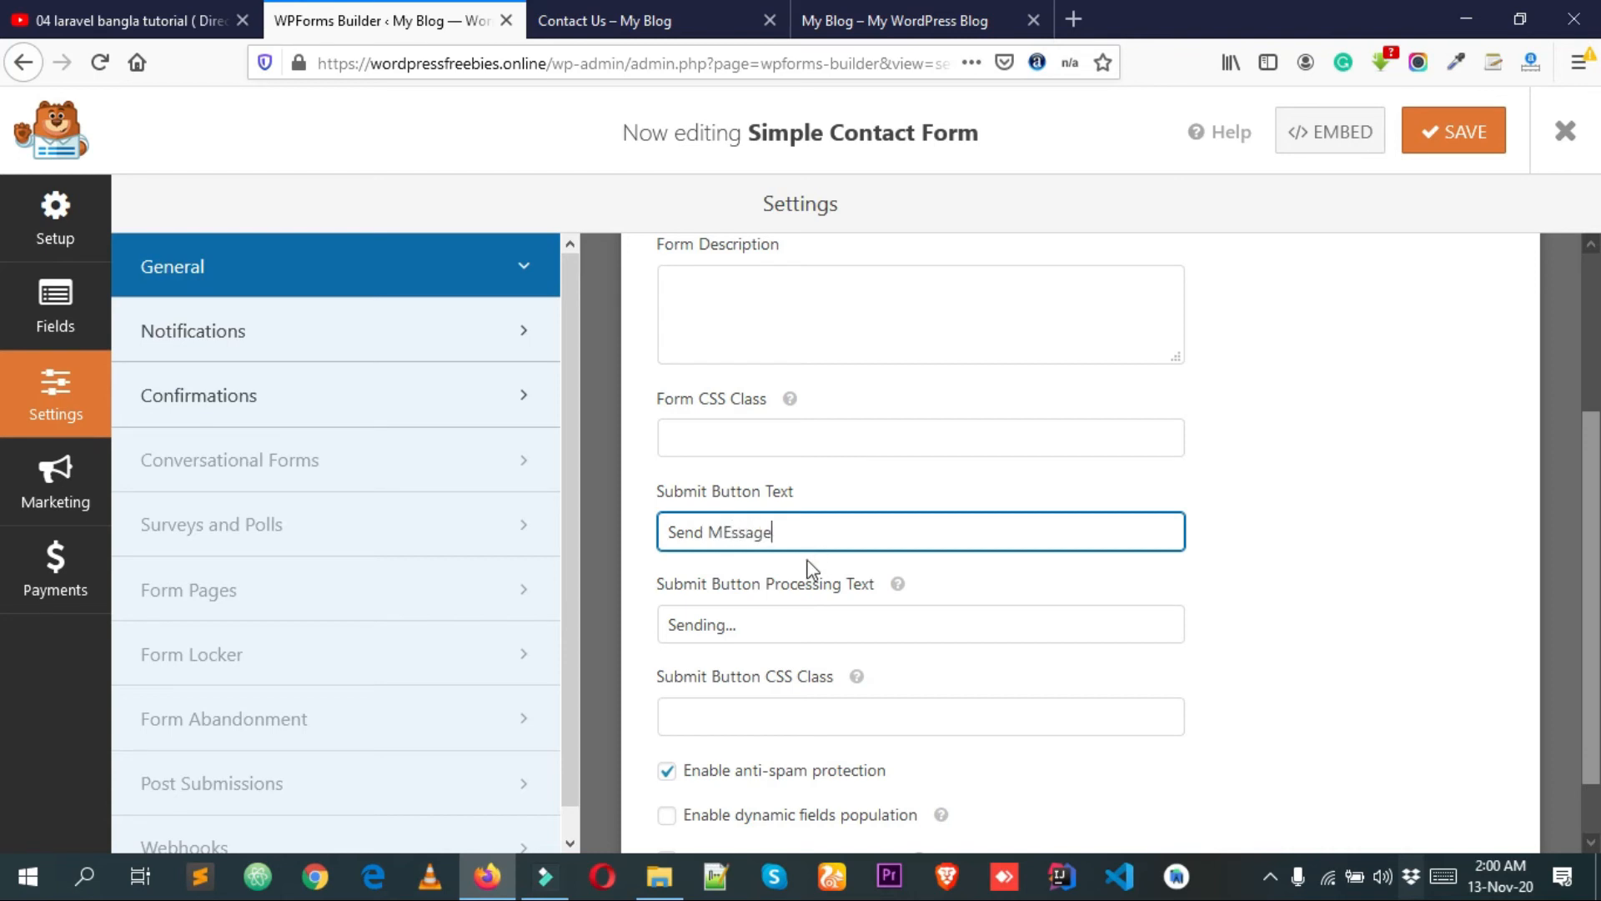
scroll(769, 473, "down", 2)
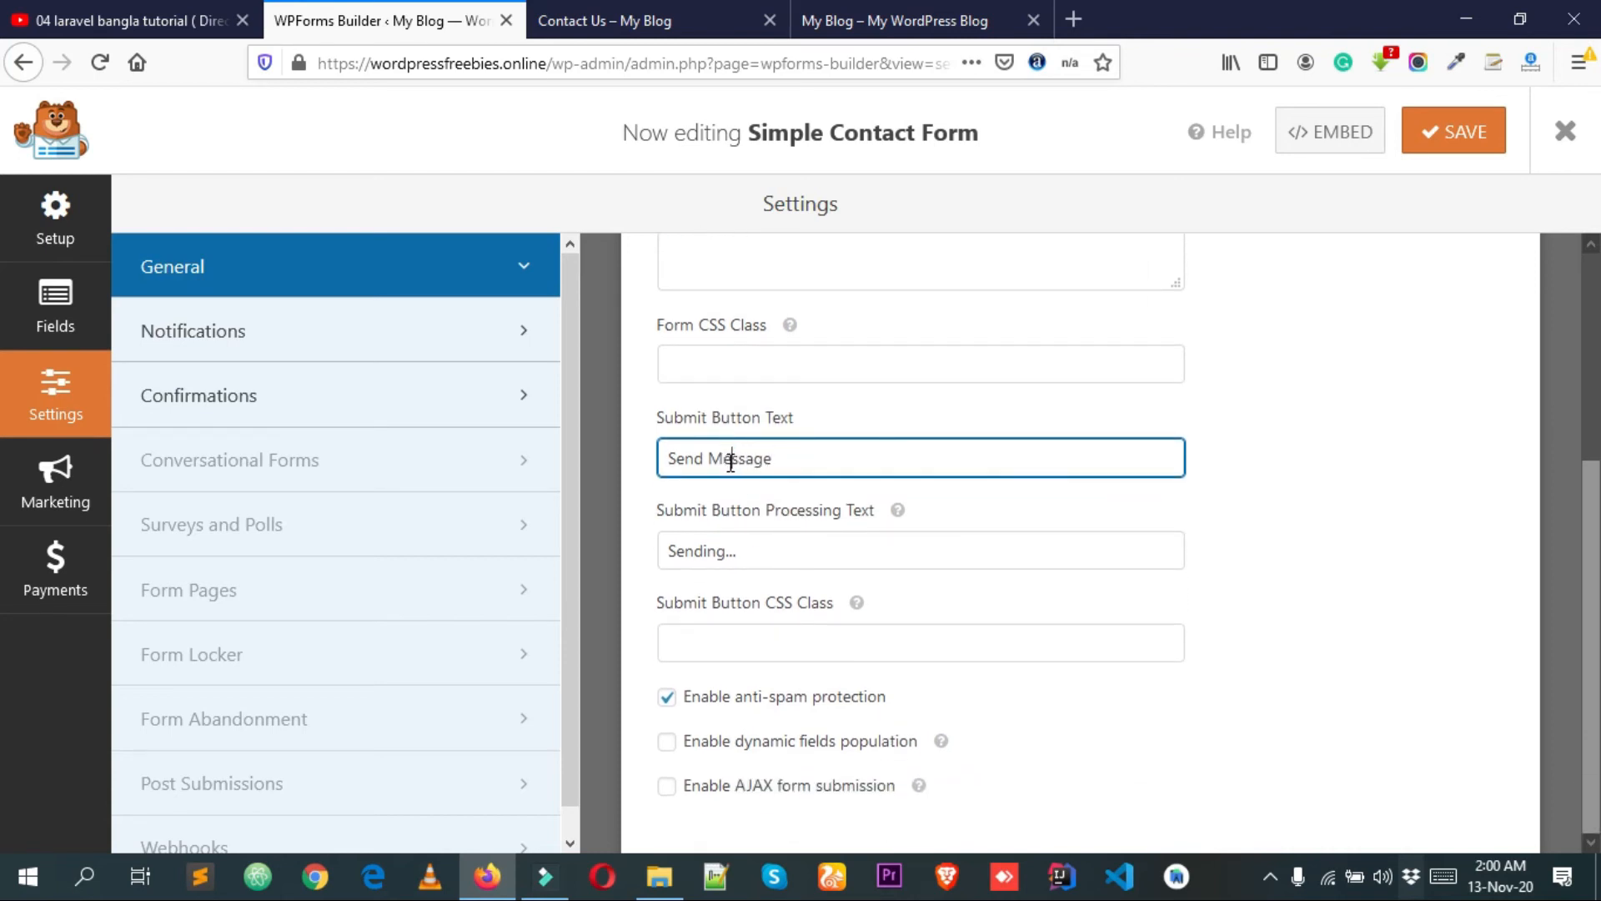
left_click(1461, 138)
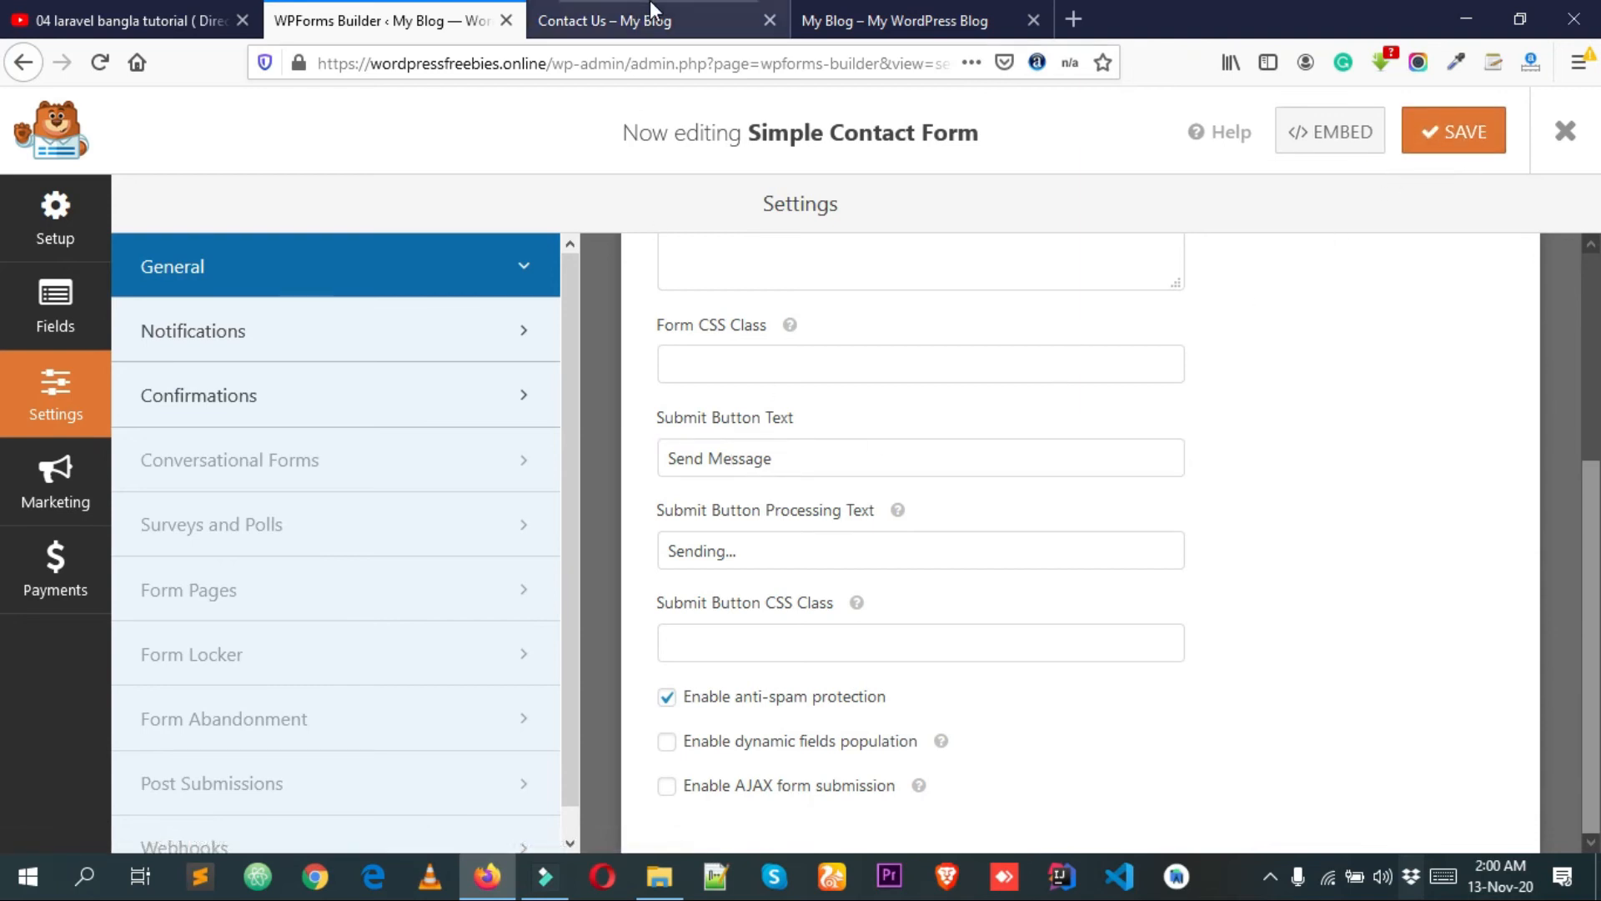
Reload the Contact Us page, check the submit button's text and compare it with the form's general settings.
left_click(647, 15)
scroll(376, 567, "down", 2)
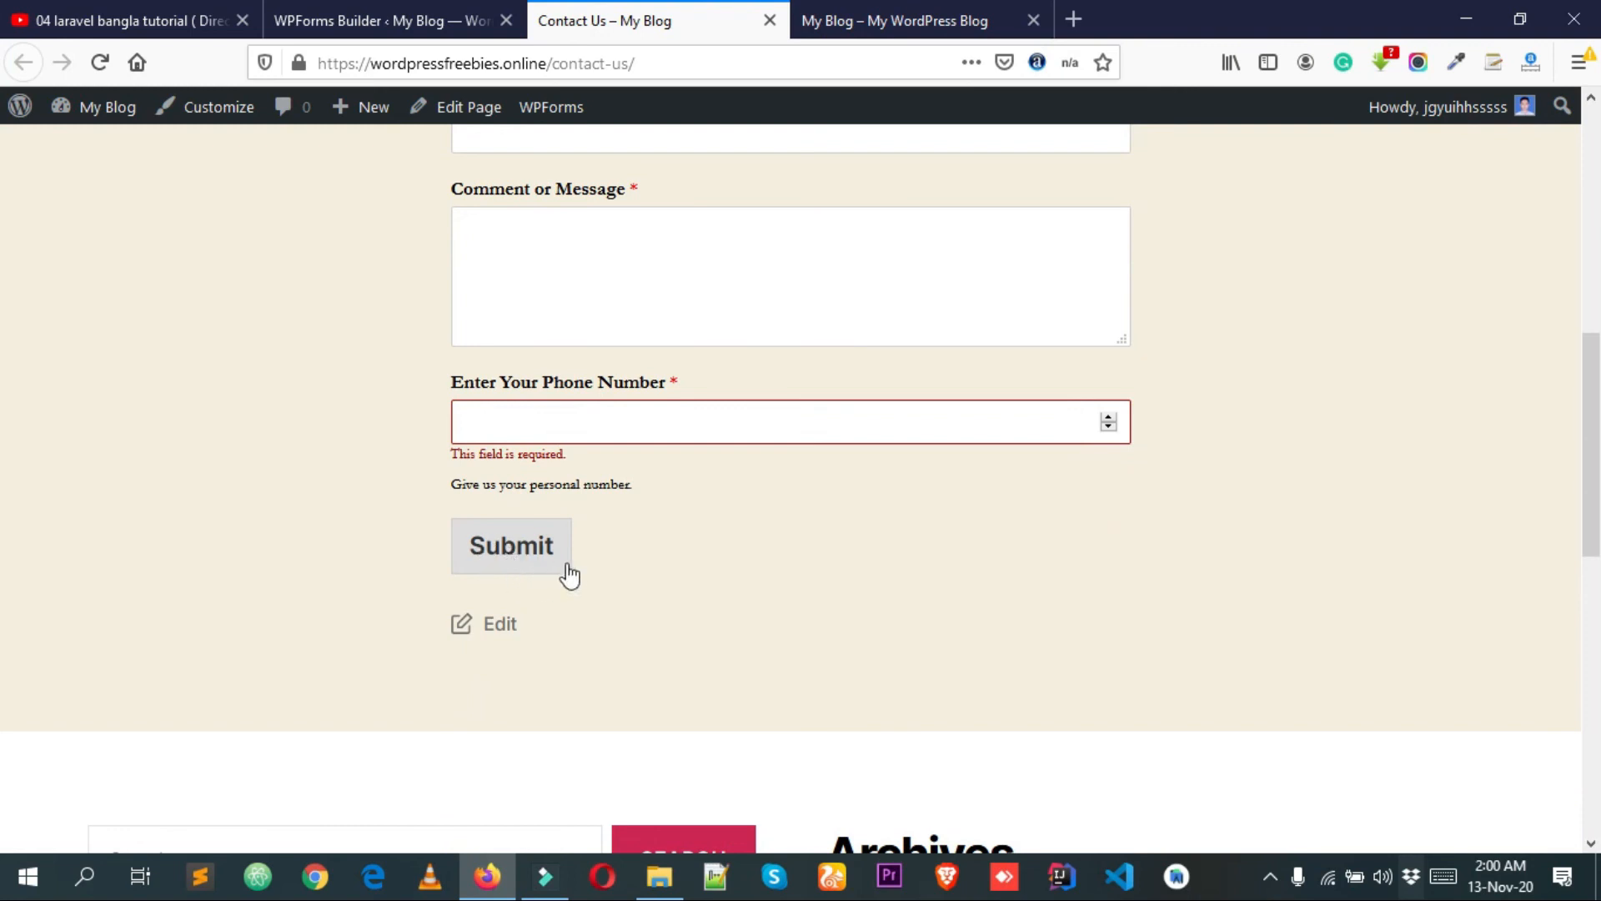
right_click(304, 521)
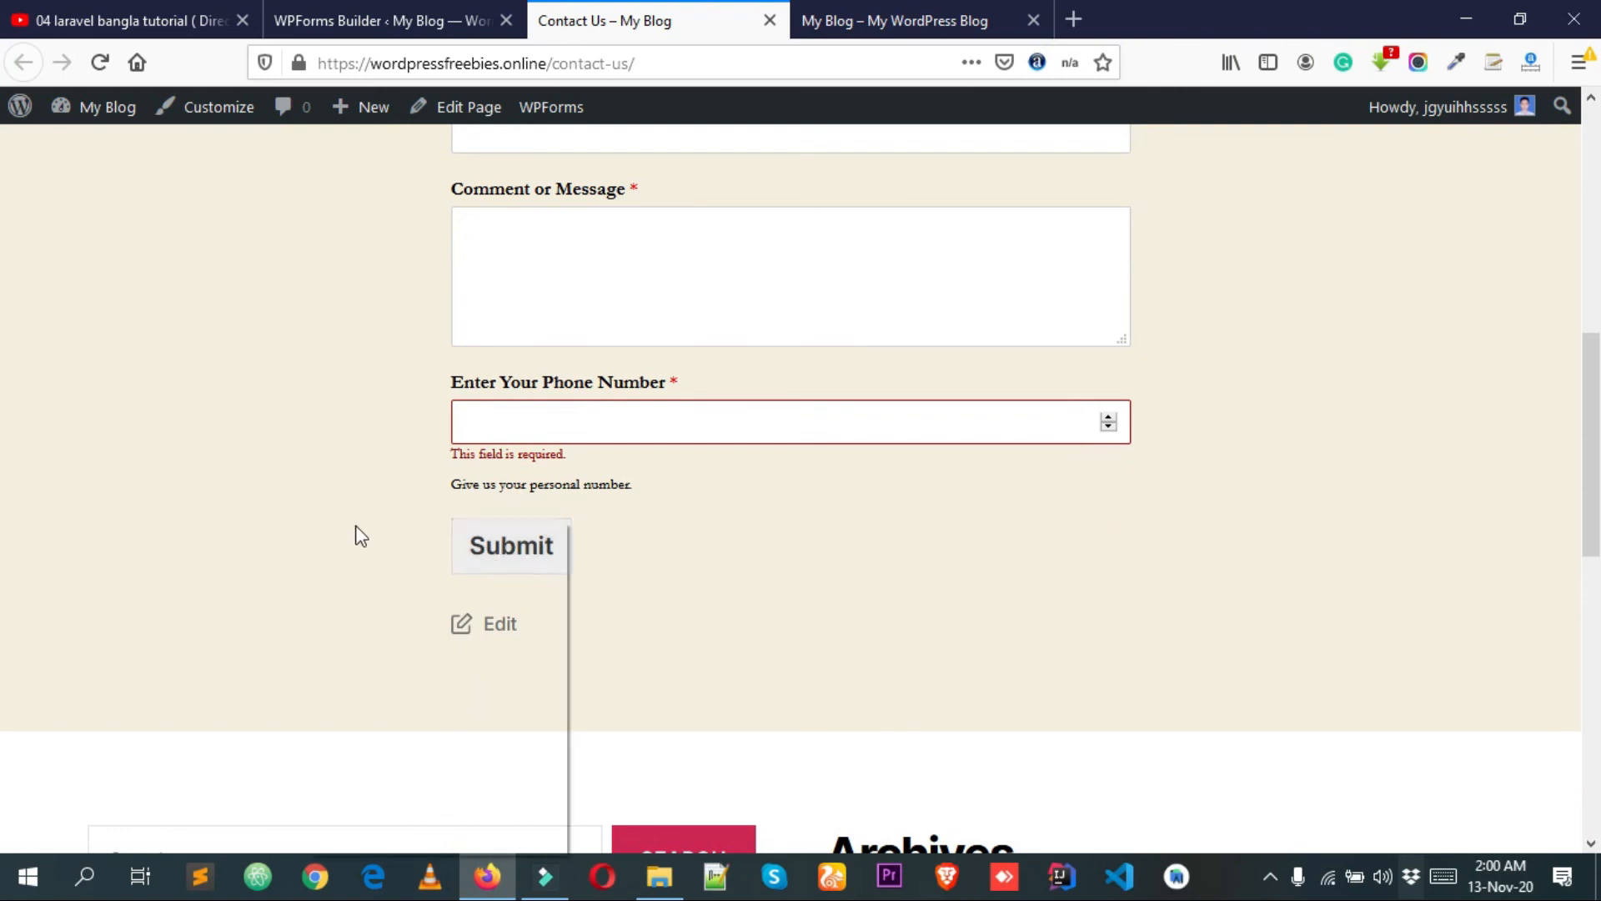
left_click(457, 550)
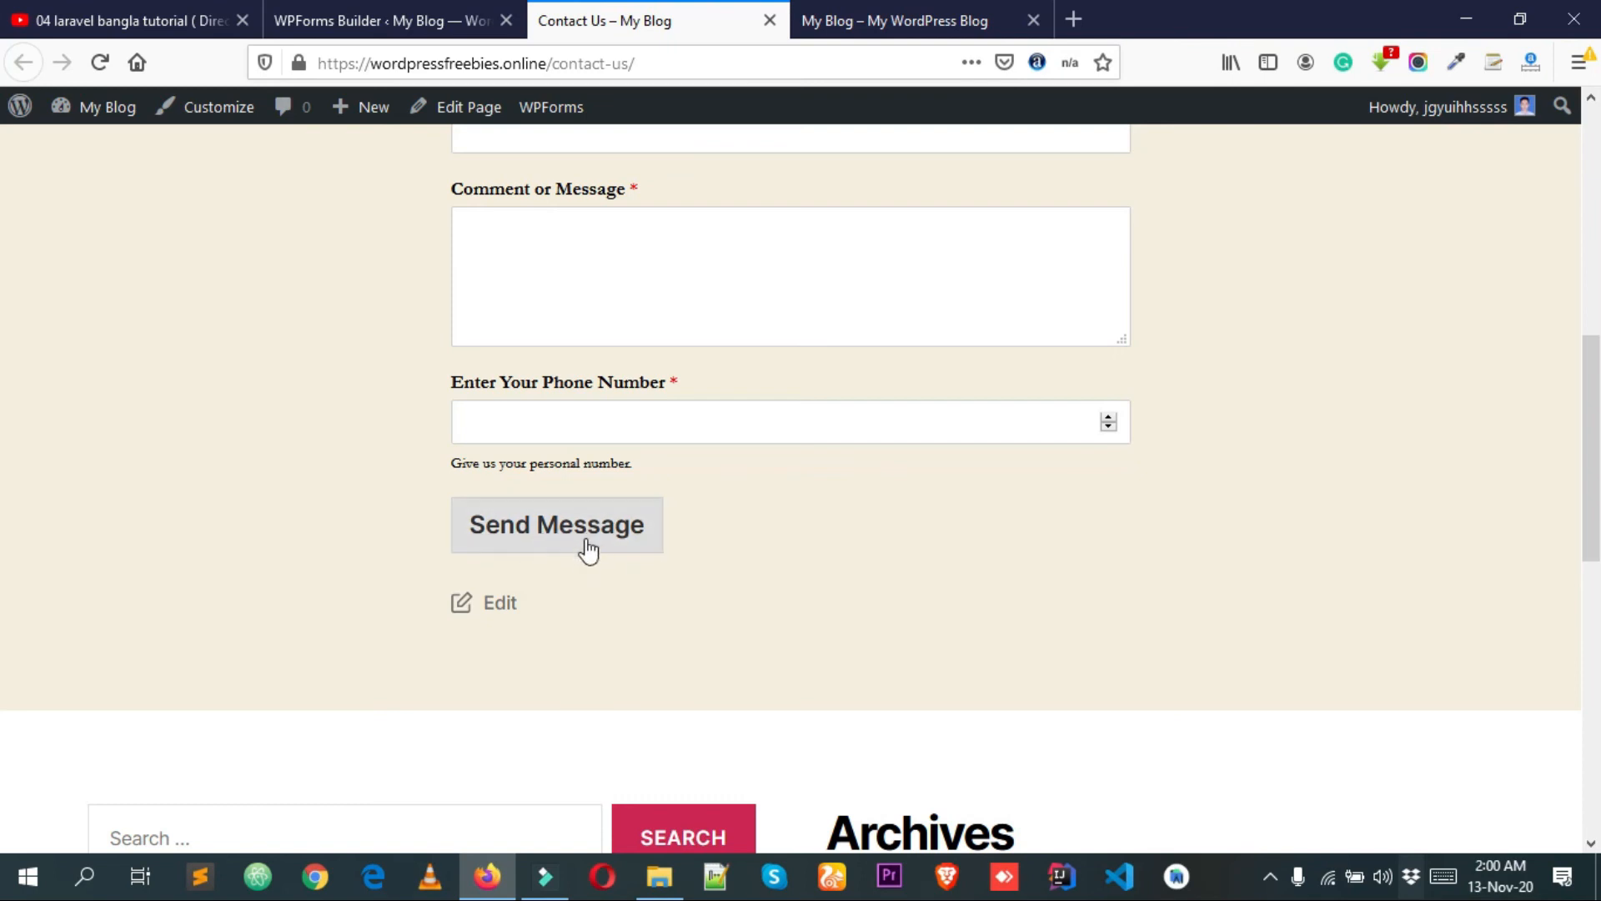
left_click(389, 18)
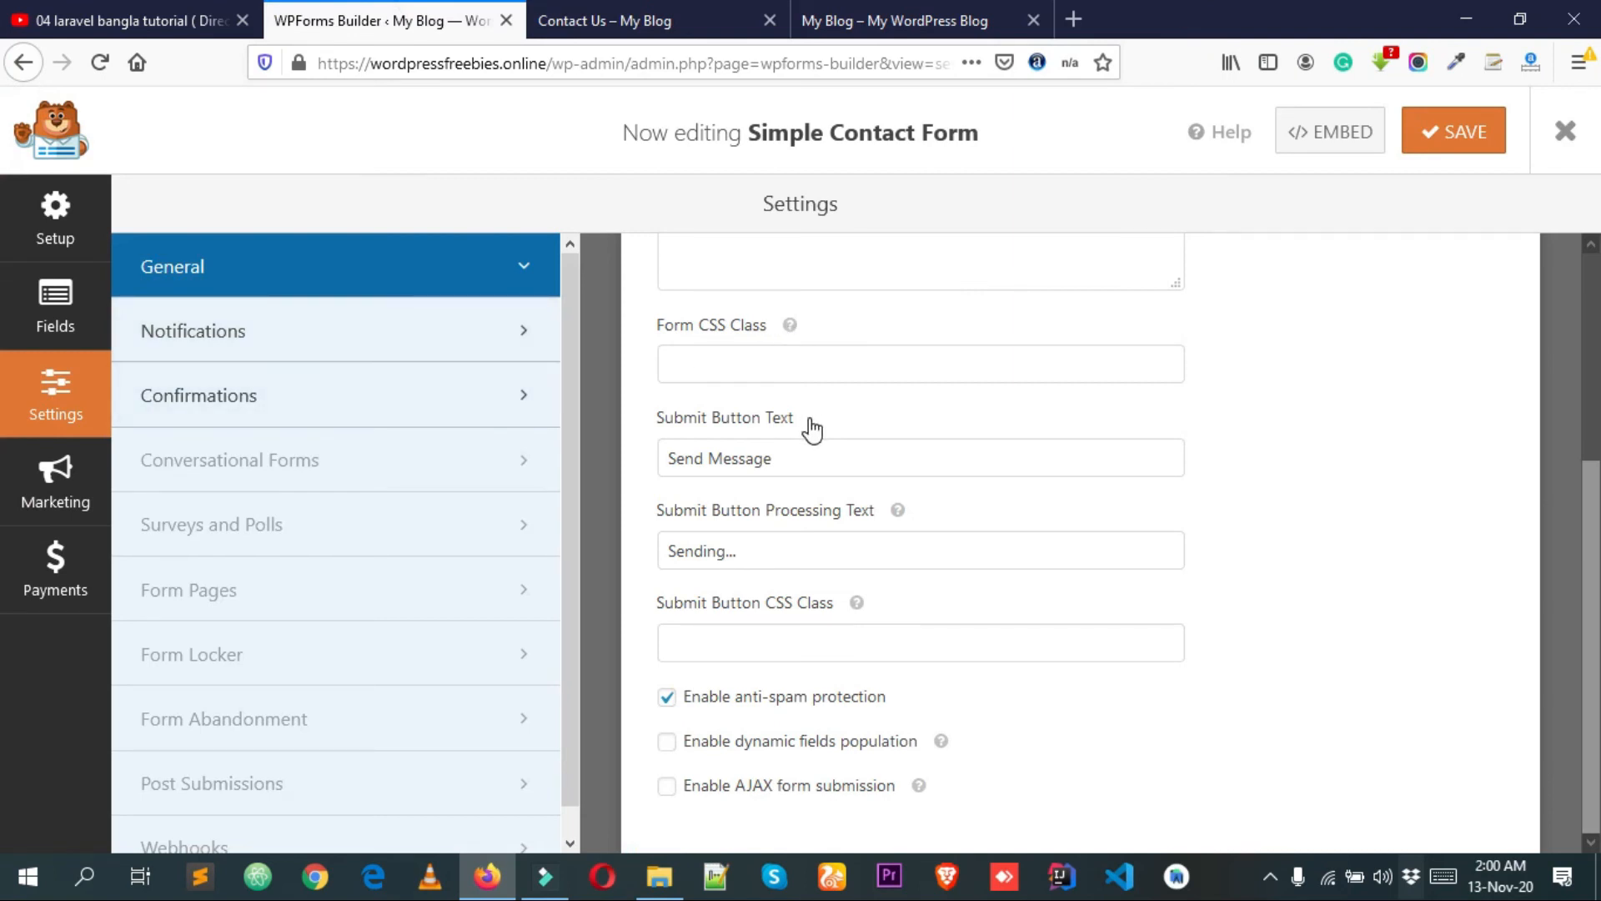
scroll(812, 430, "up", 4)
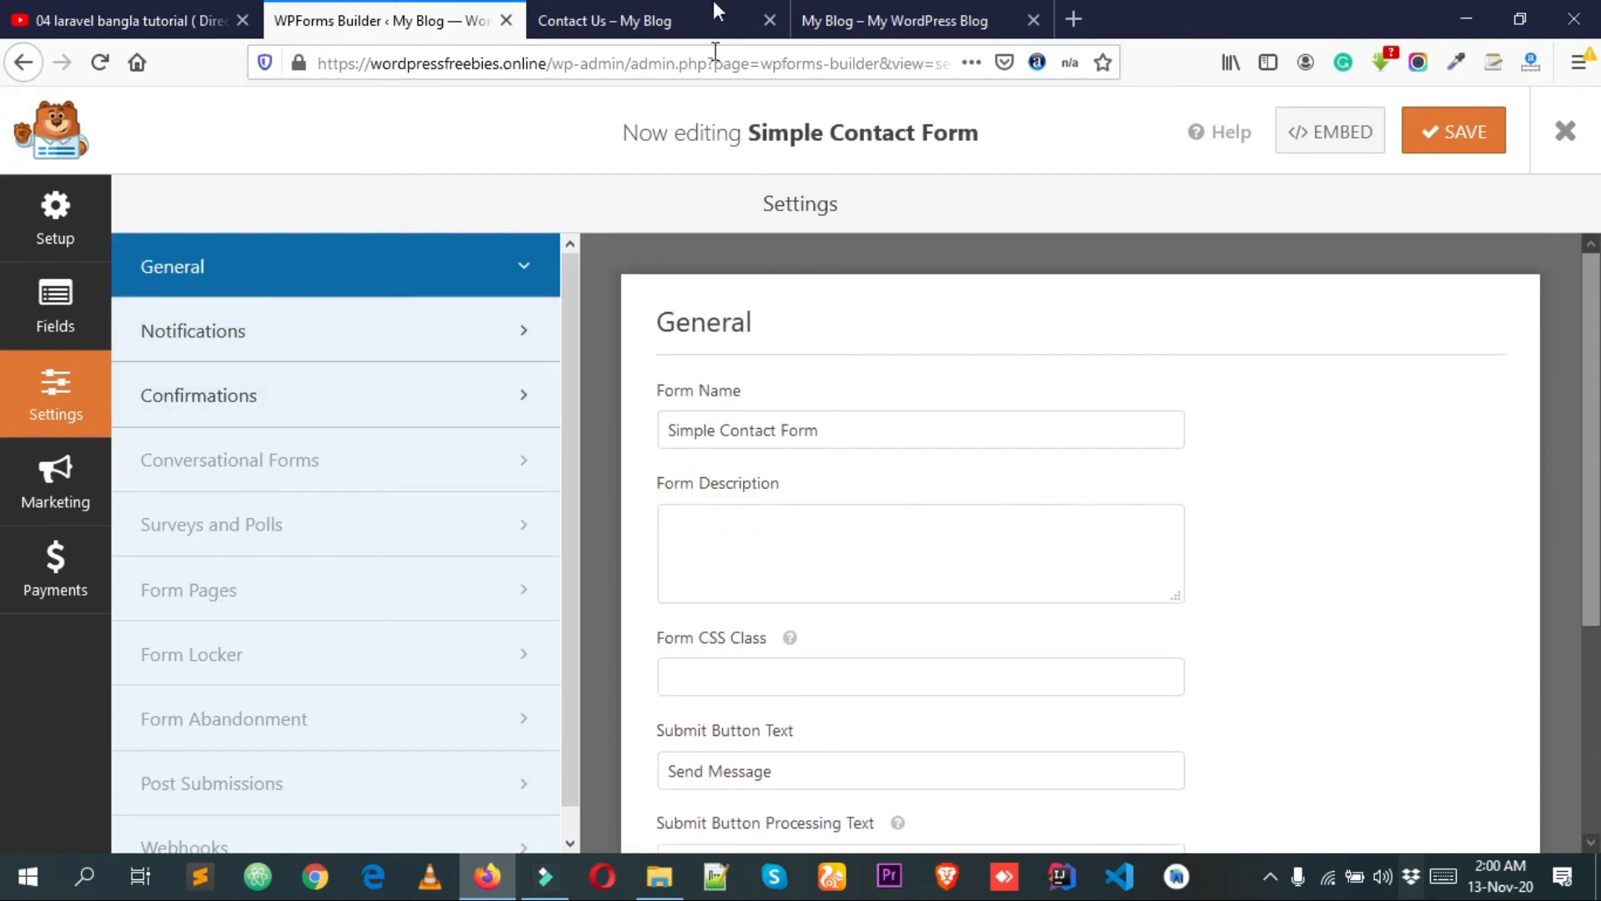
left_click(704, 19)
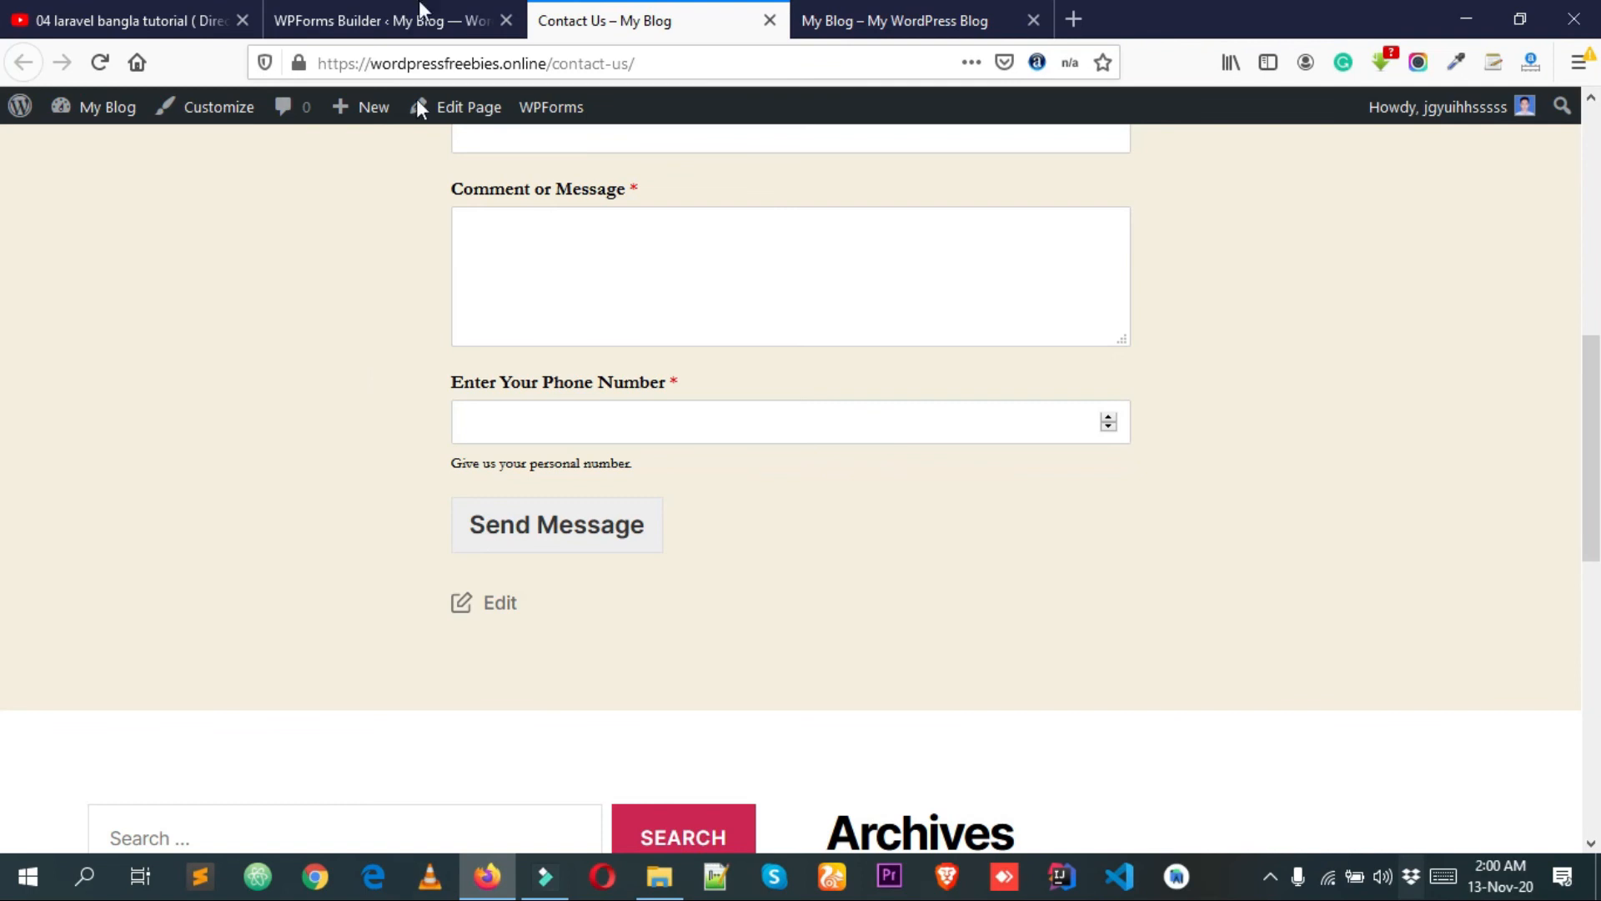
Open the form's notification settings and examine the default notification's Send To Email Address.
left_click(413, 20)
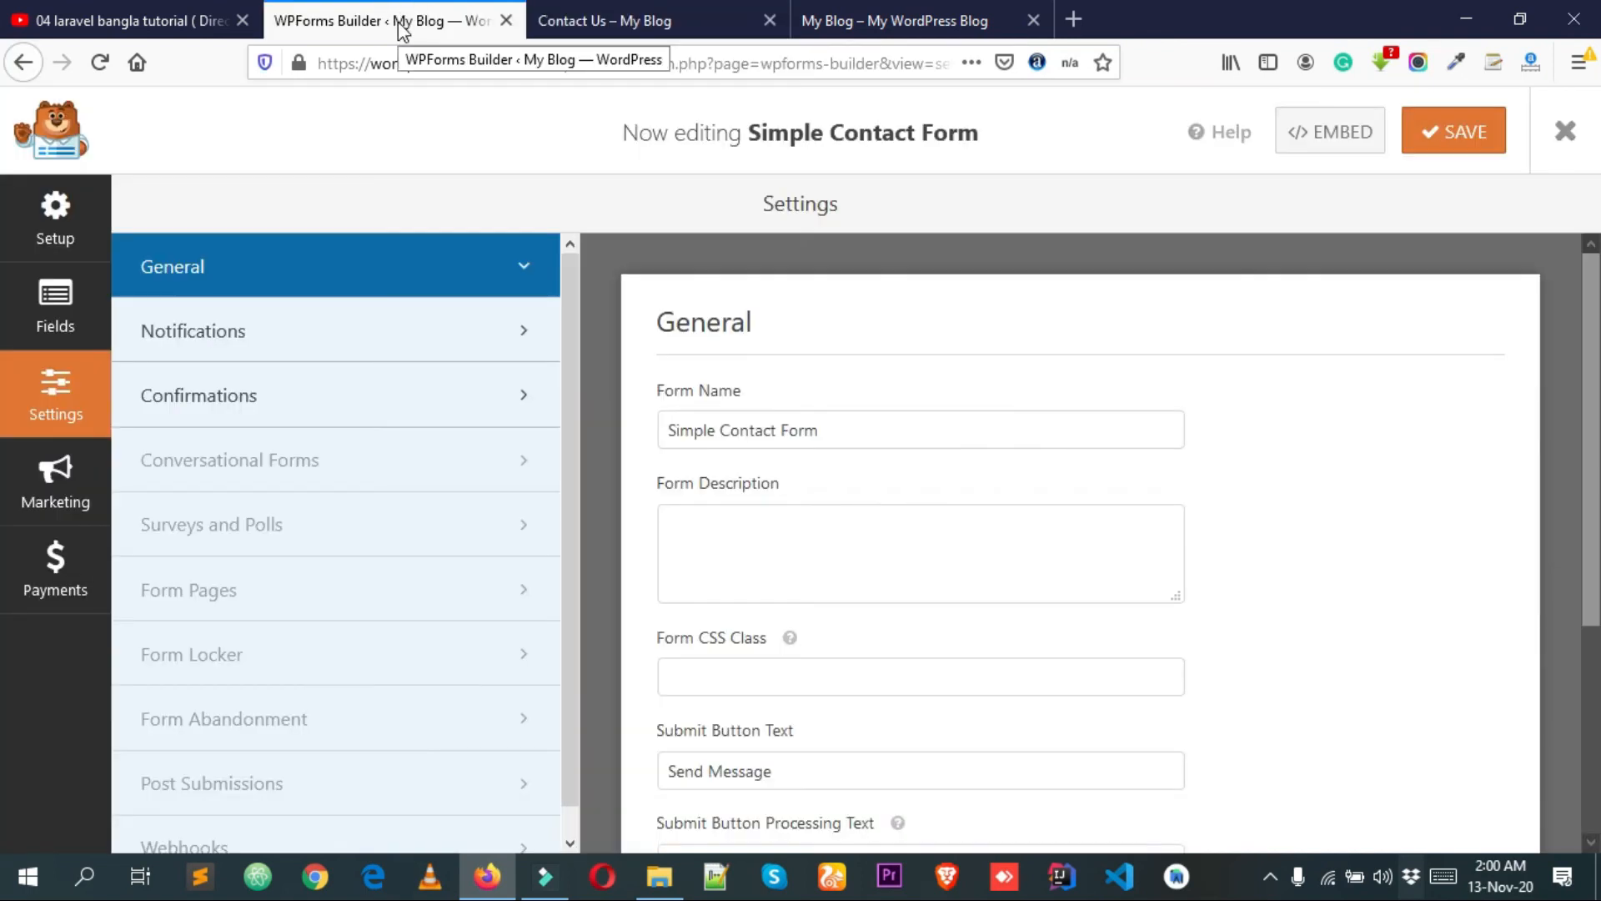
left_click(244, 340)
scroll(242, 342, "down", 1)
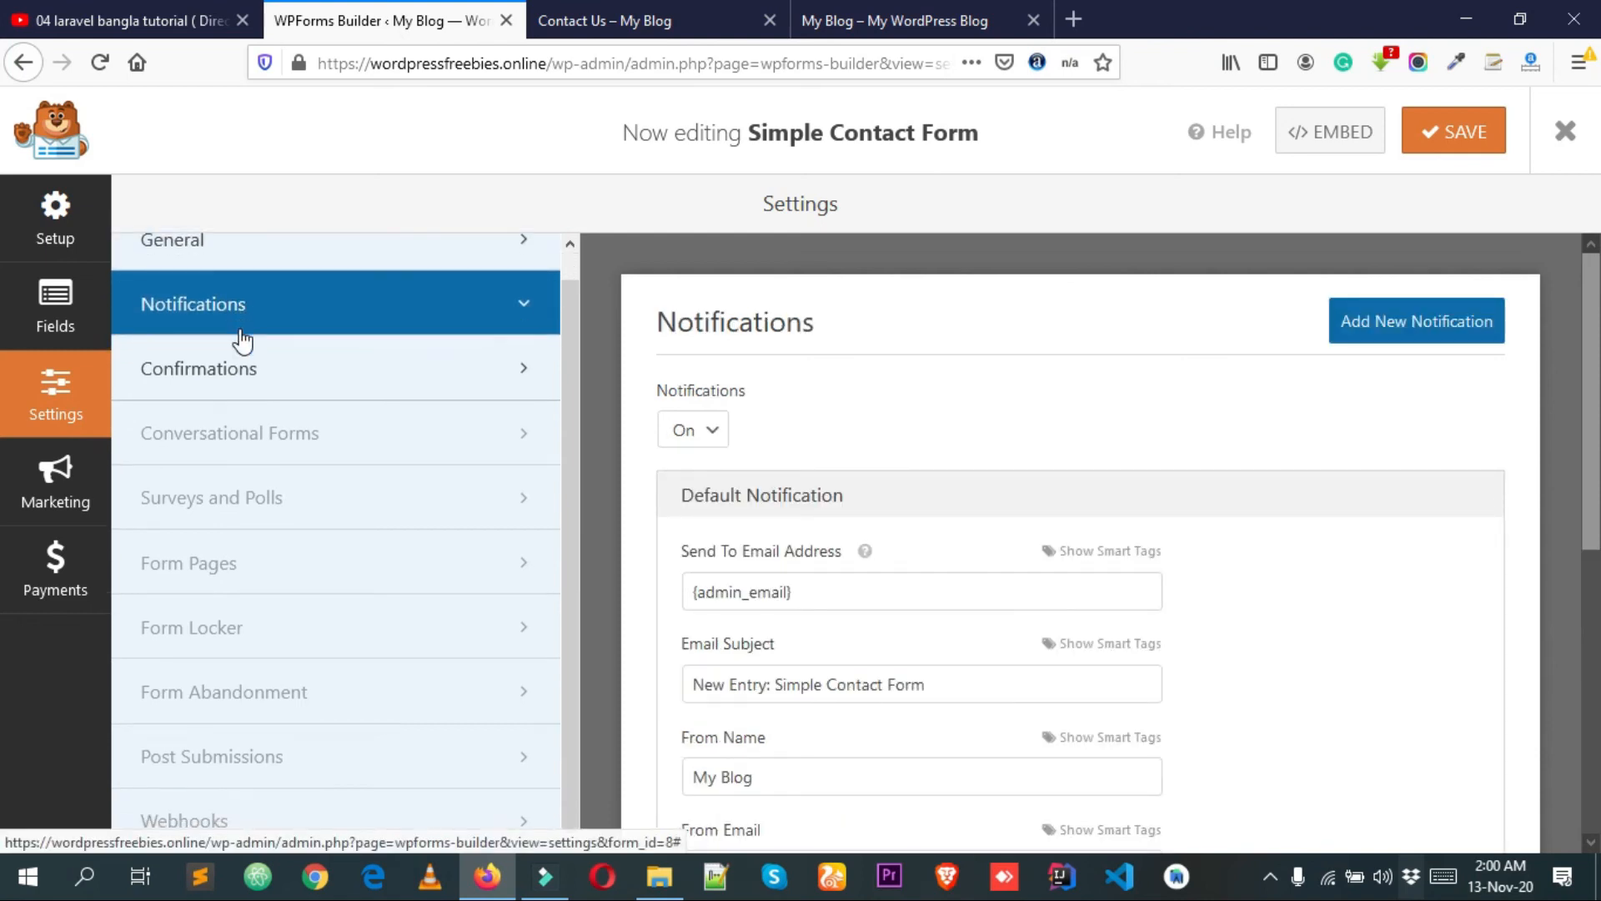
scroll(857, 496, "down", 1)
scroll(858, 496, "down", 1)
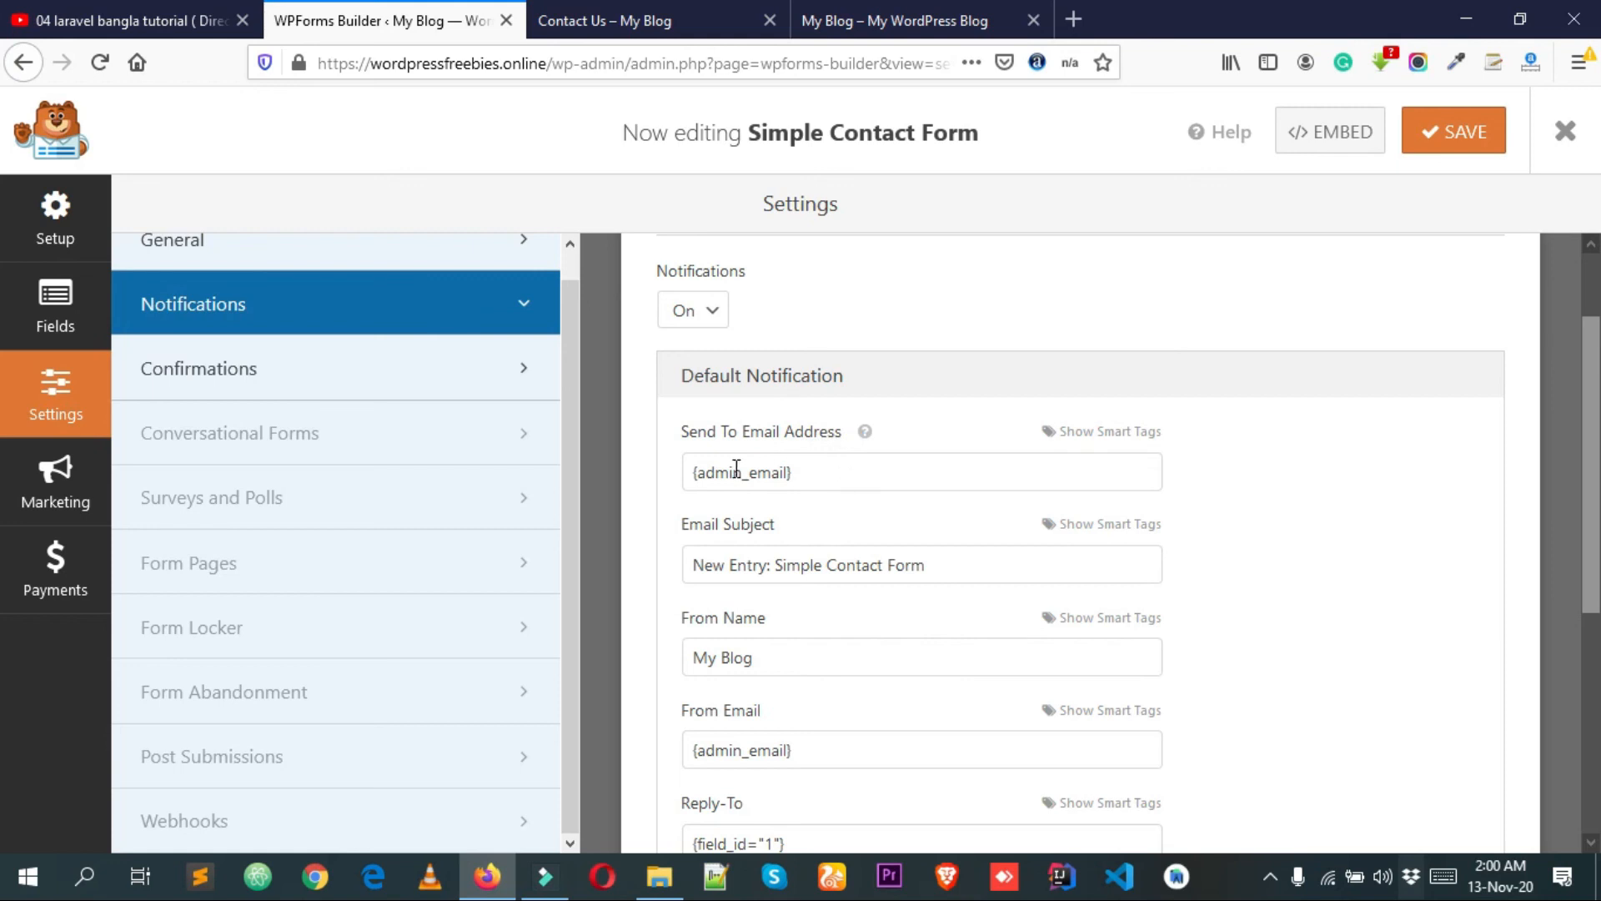
left_click_drag(836, 472, 676, 461)
left_click(812, 472)
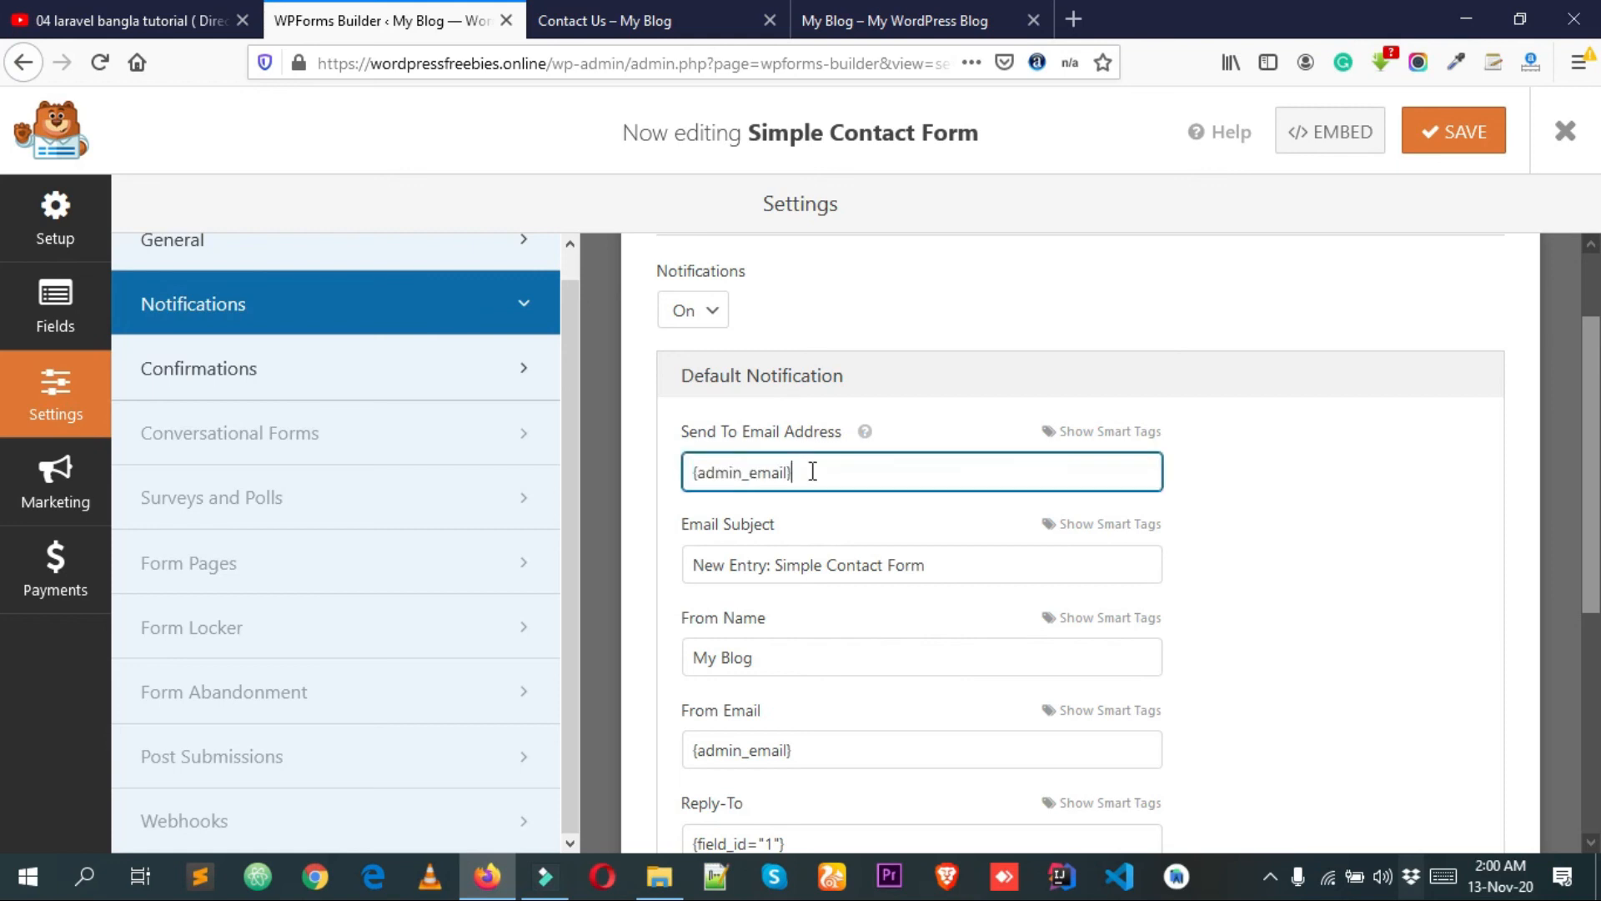
left_click(676, 474)
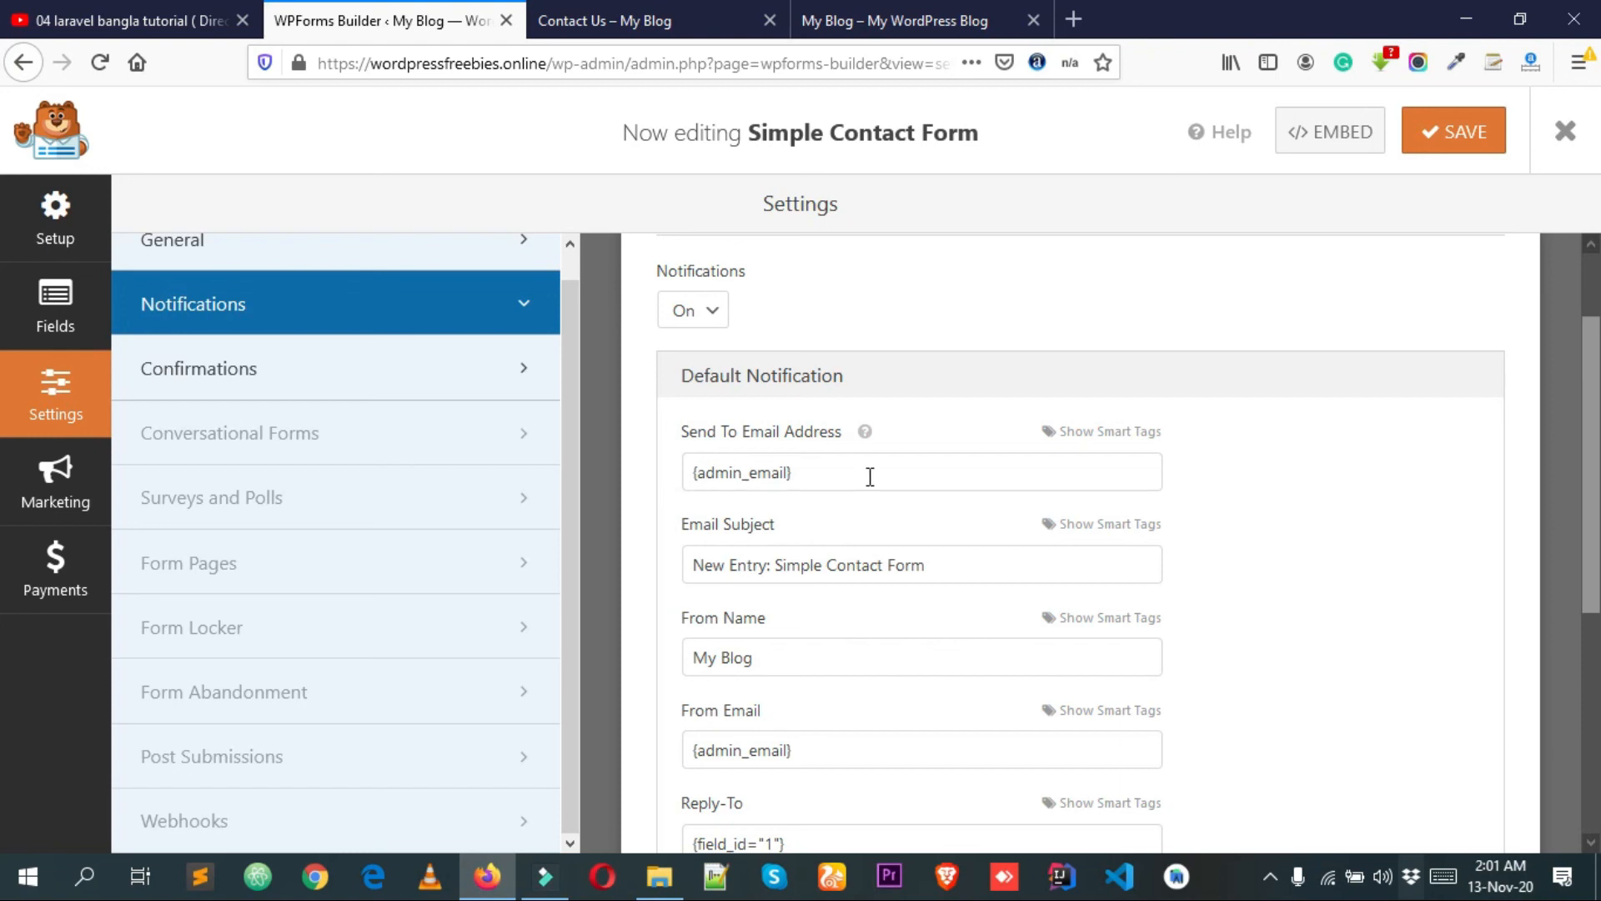
Inspect the {admin_email} smart tag used as the default notification's recipient.
left_click_drag(813, 477, 668, 475)
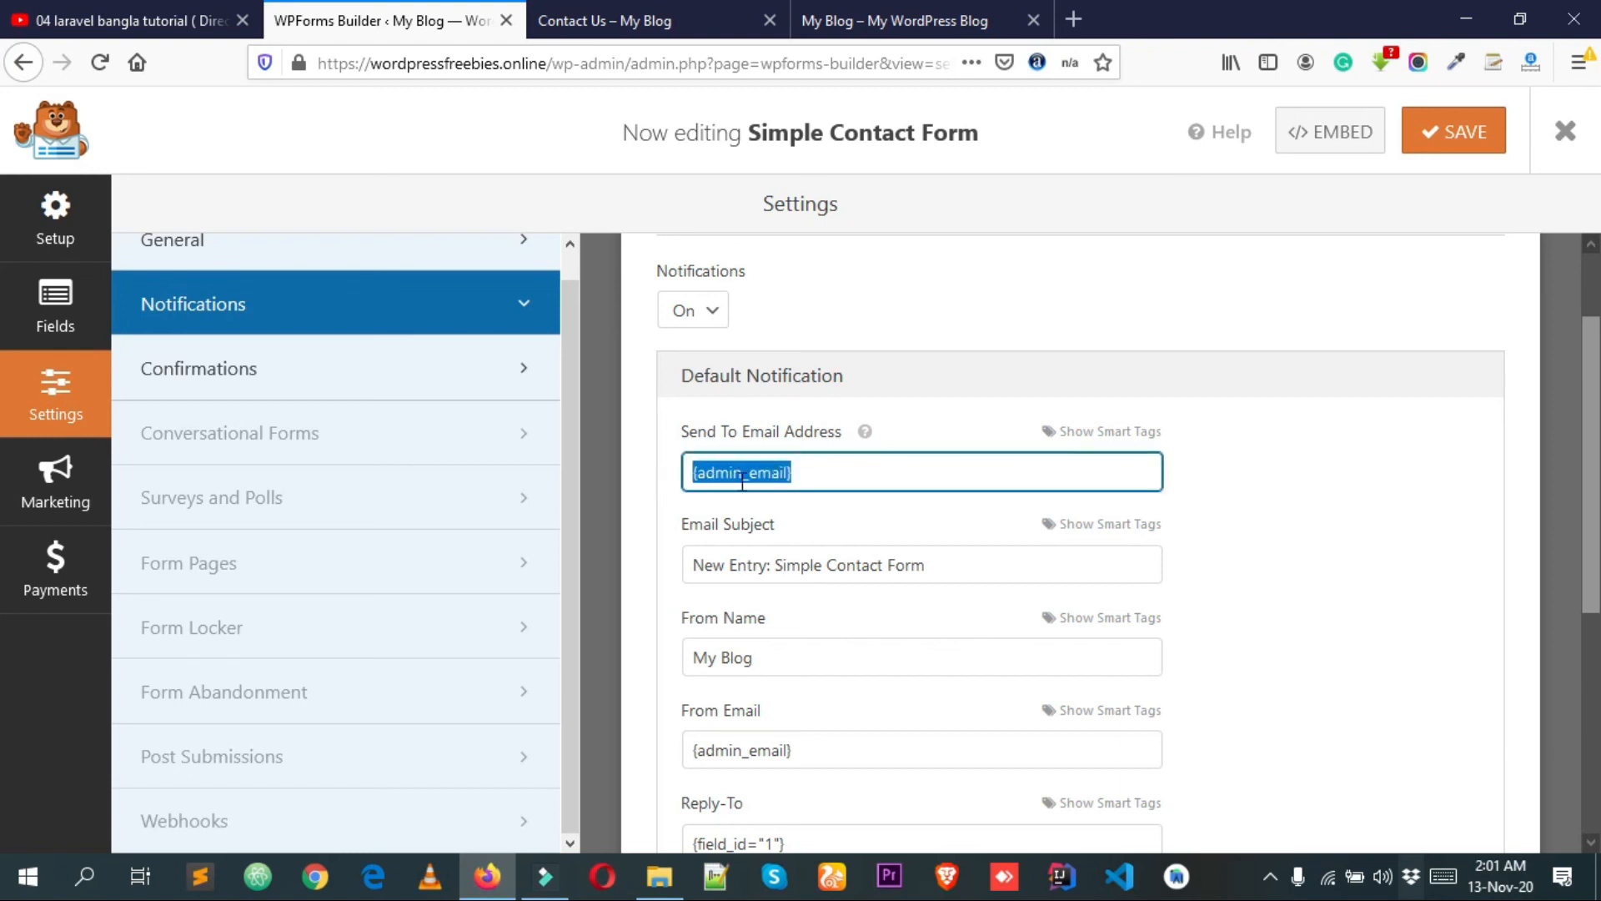
left_click(844, 469)
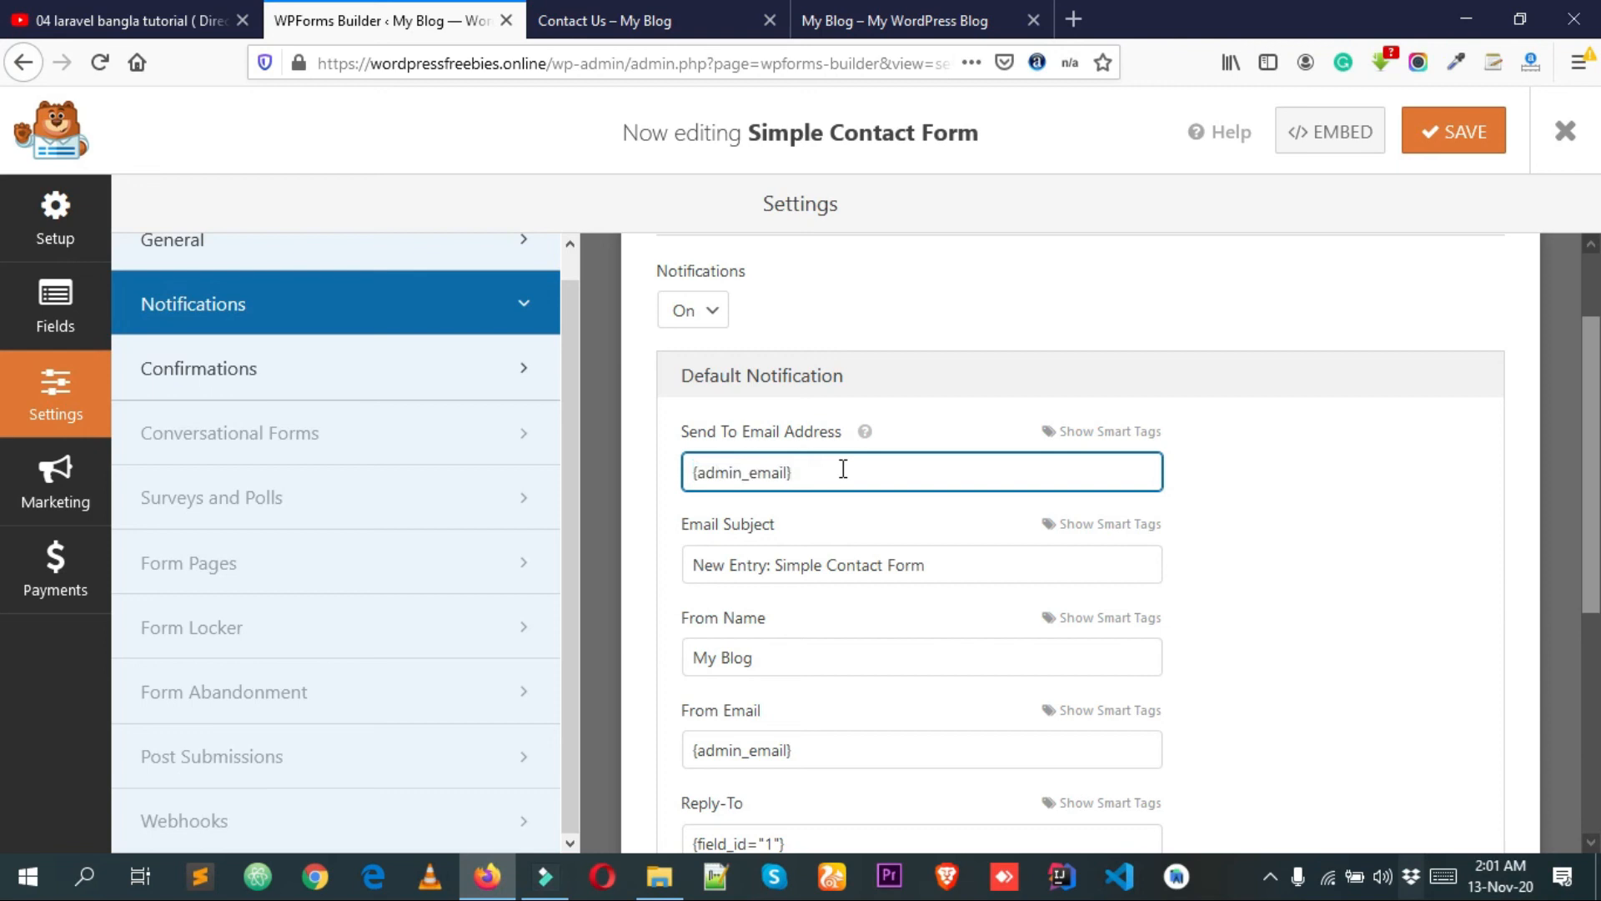
left_click_drag(982, 482, 680, 484)
left_click(839, 486)
left_click(839, 485)
left_click(1246, 503)
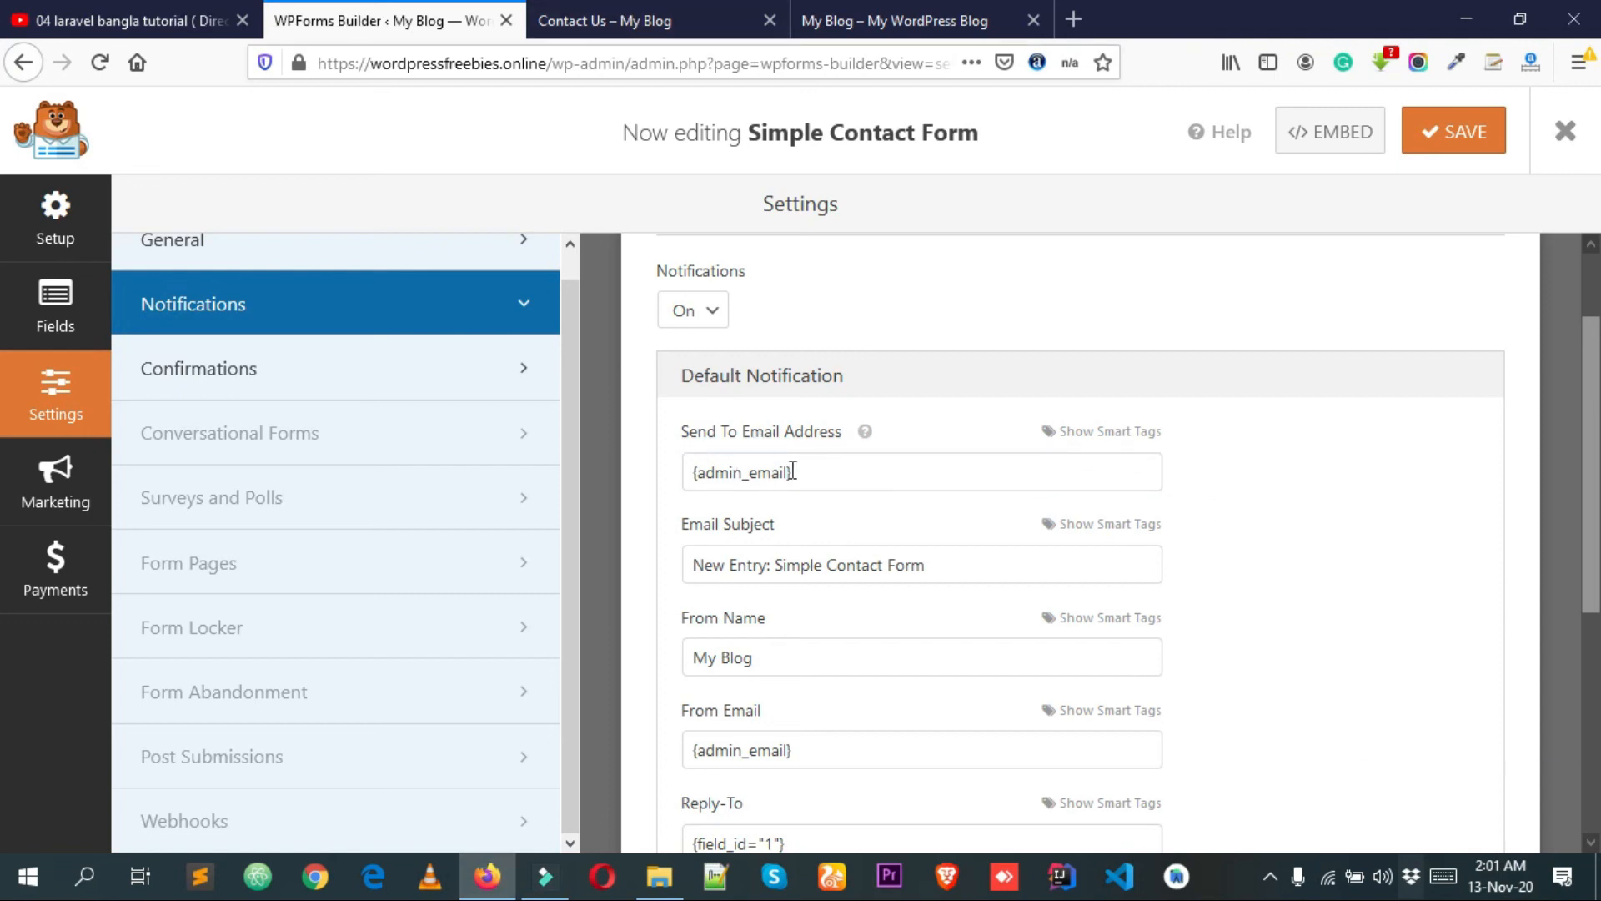
Open the site's Users list from the WordPress dashboard and check the administrator account's email address.
left_click(653, 20)
scroll(626, 334, "down", 1)
scroll(467, 326, "up", 10)
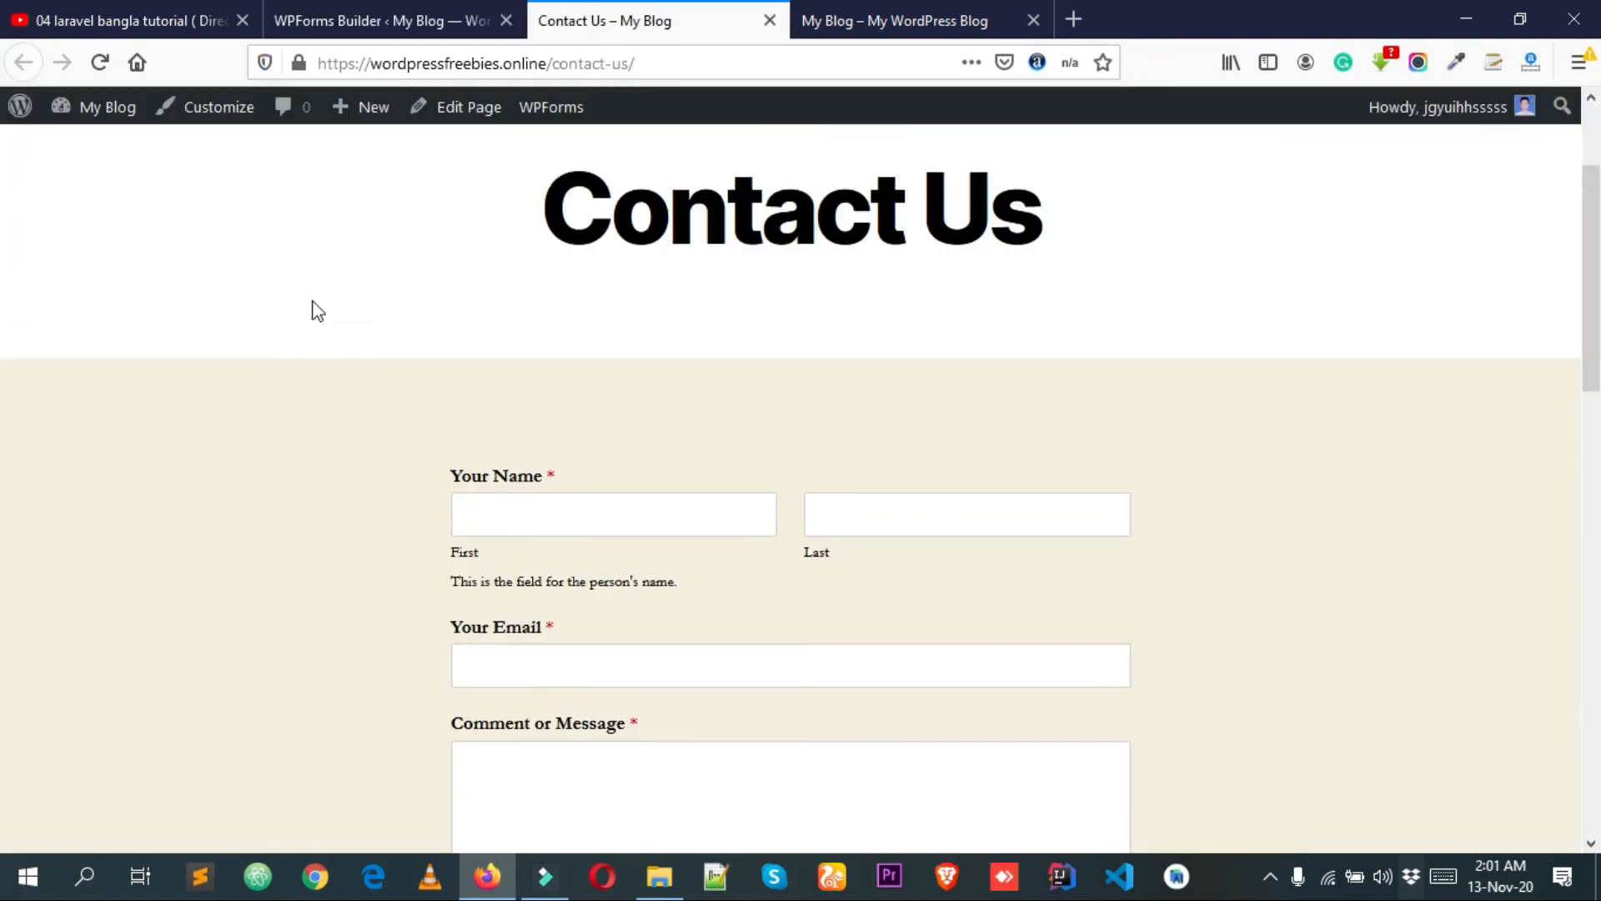
mouse_move(104, 125)
left_click(91, 161)
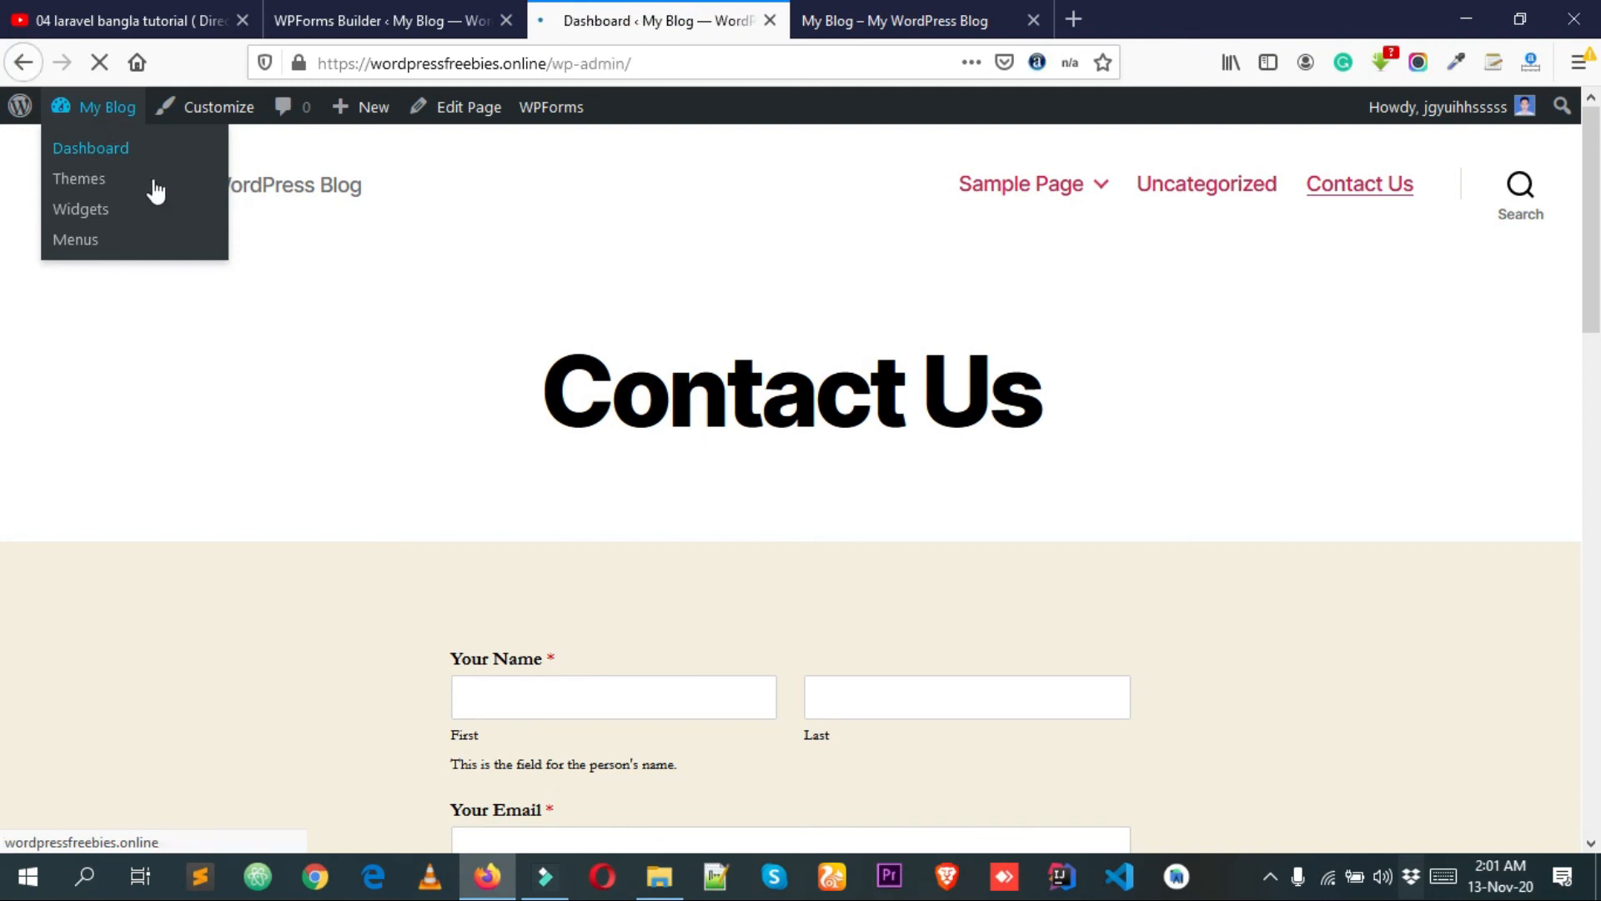
scroll(115, 488, "down", 2)
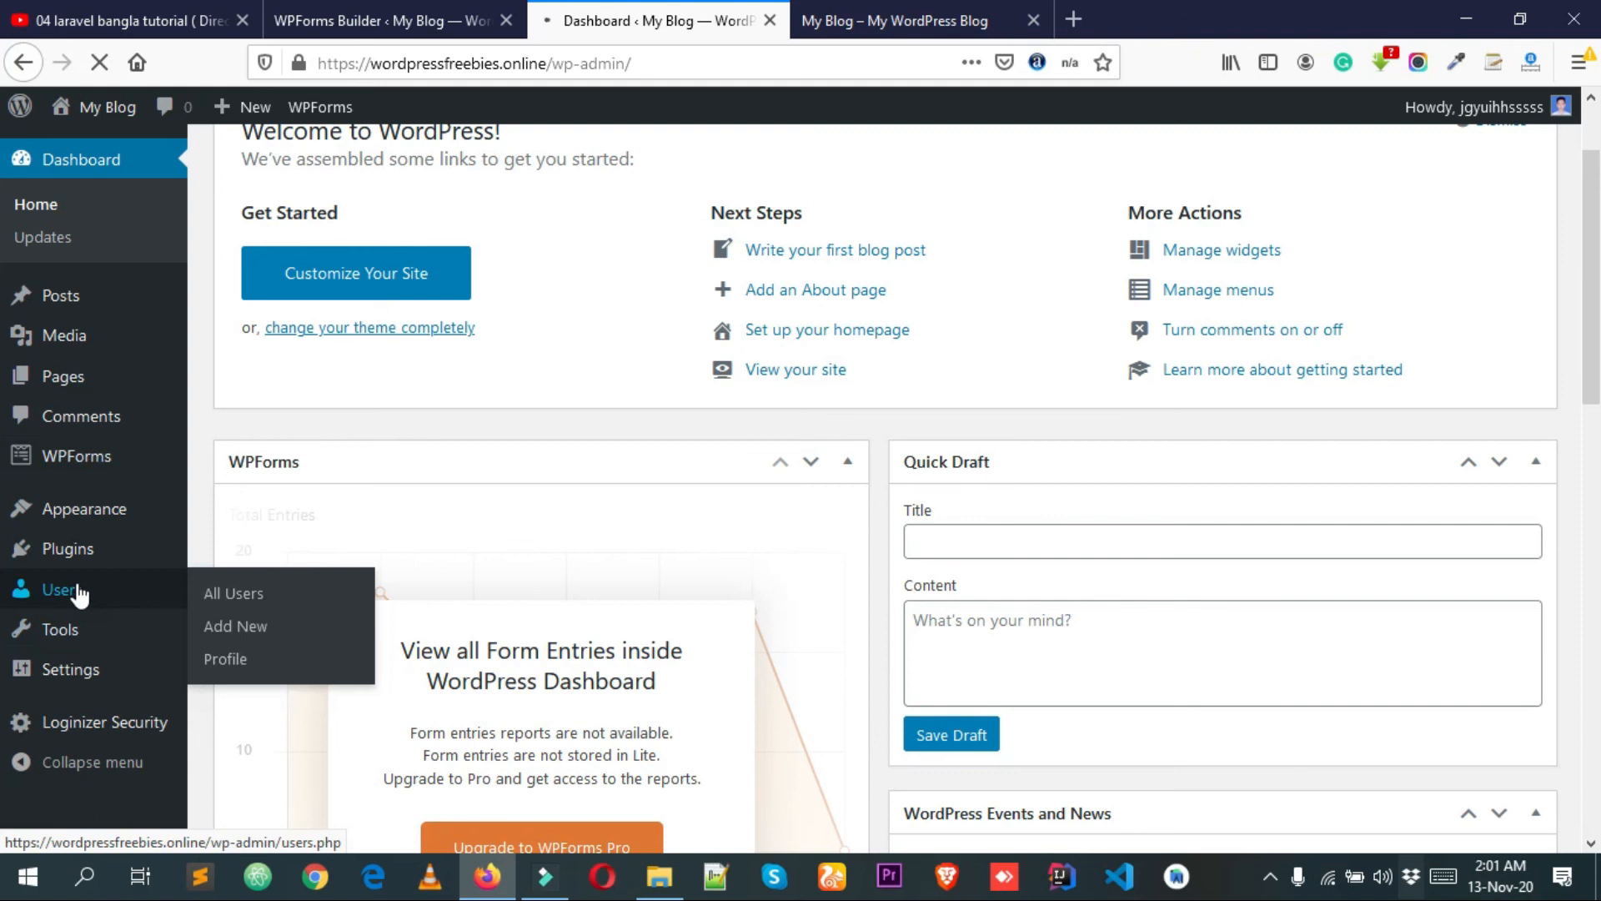
left_click(79, 592)
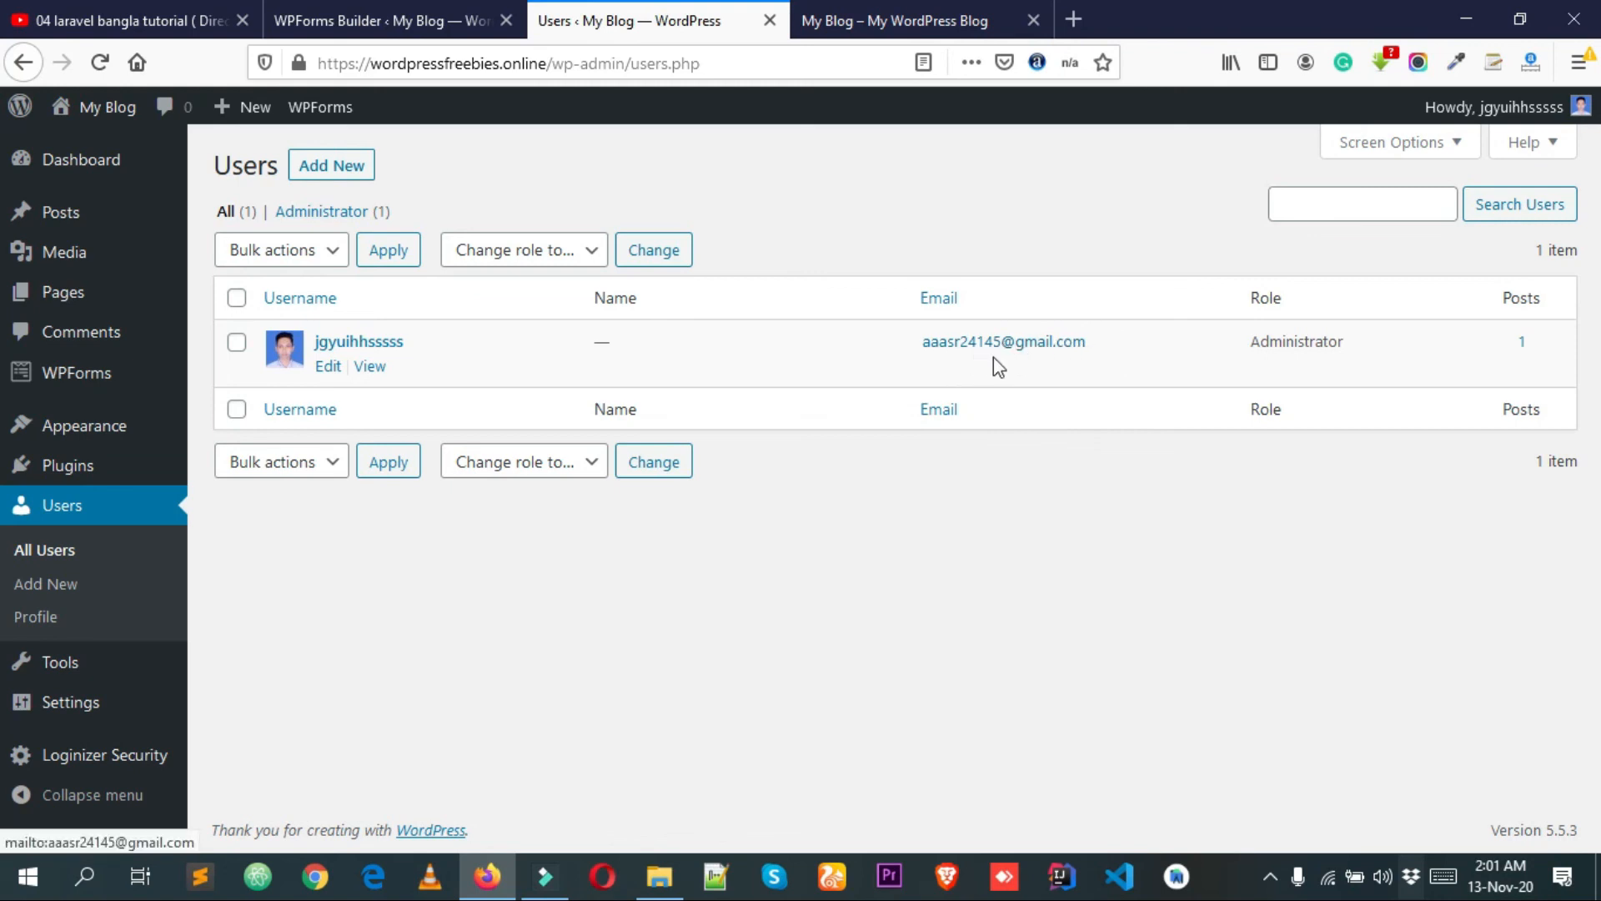
left_click(886, 12)
scroll(742, 342, "down", 4)
left_click(567, 18)
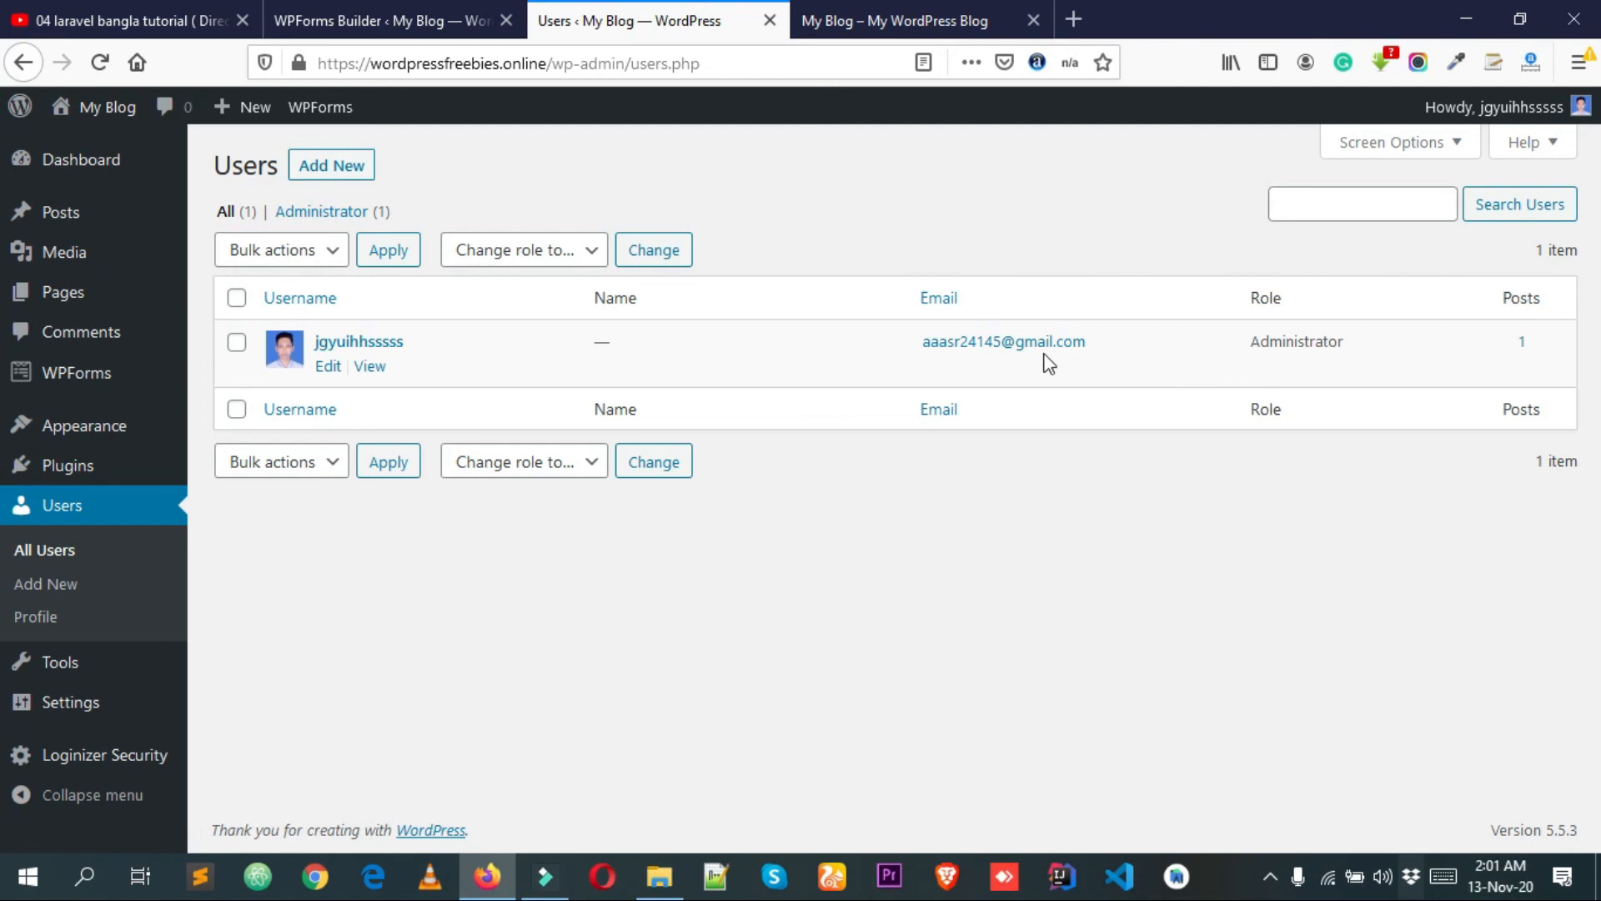
Return to the form builder and replace the default notification's Send To Email Address with the recipient's own email address.
left_click(457, 24)
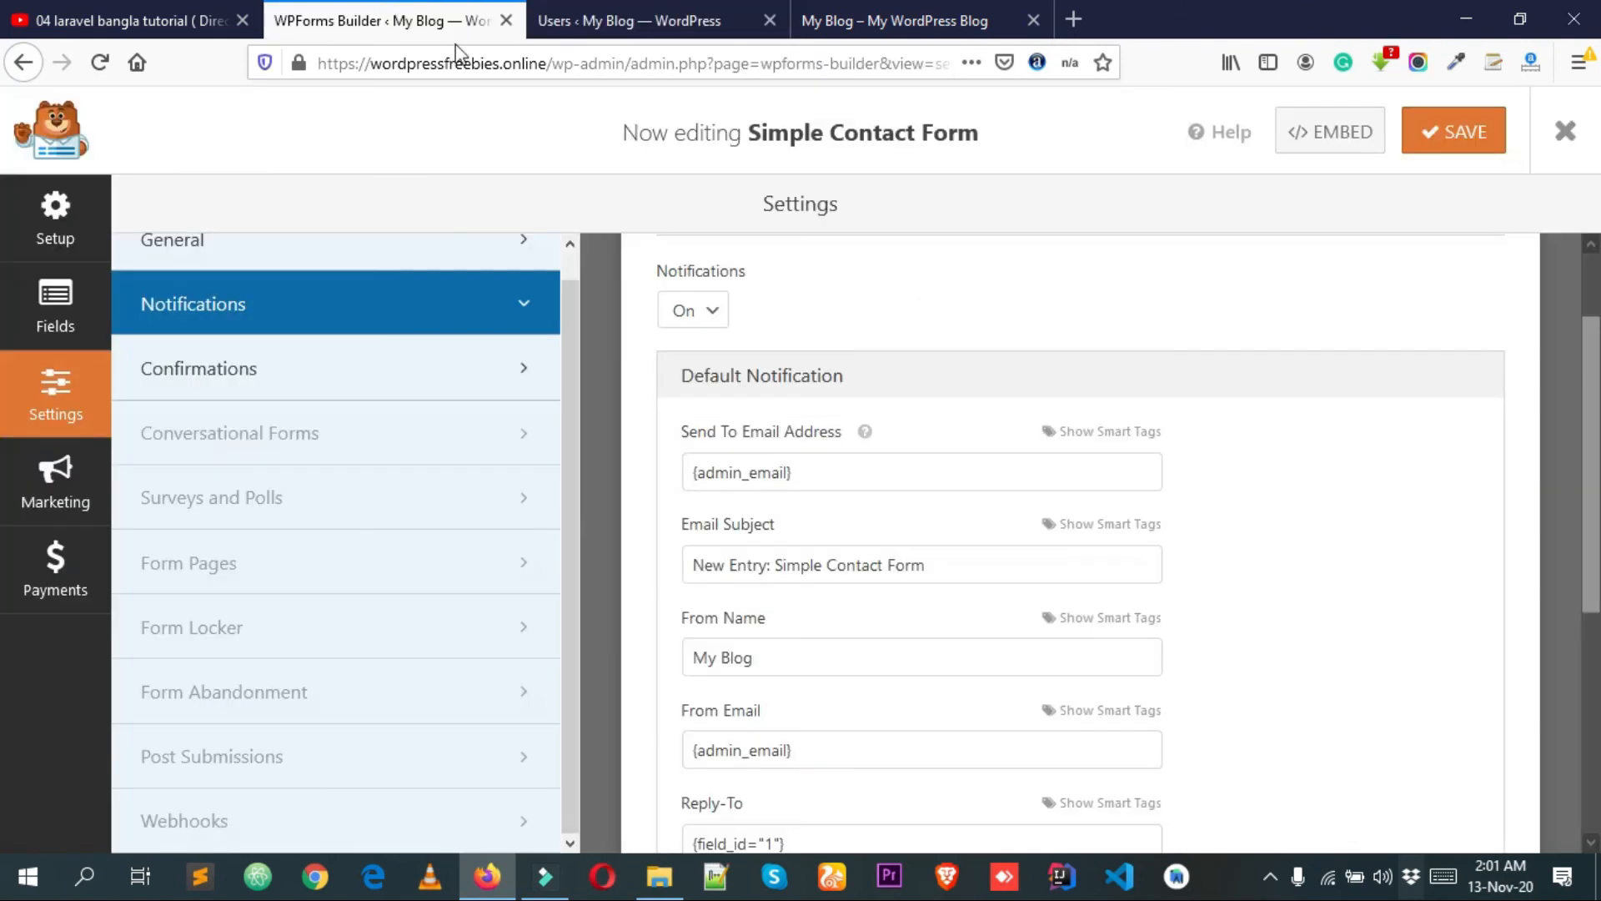
left_click_drag(867, 472, 666, 469)
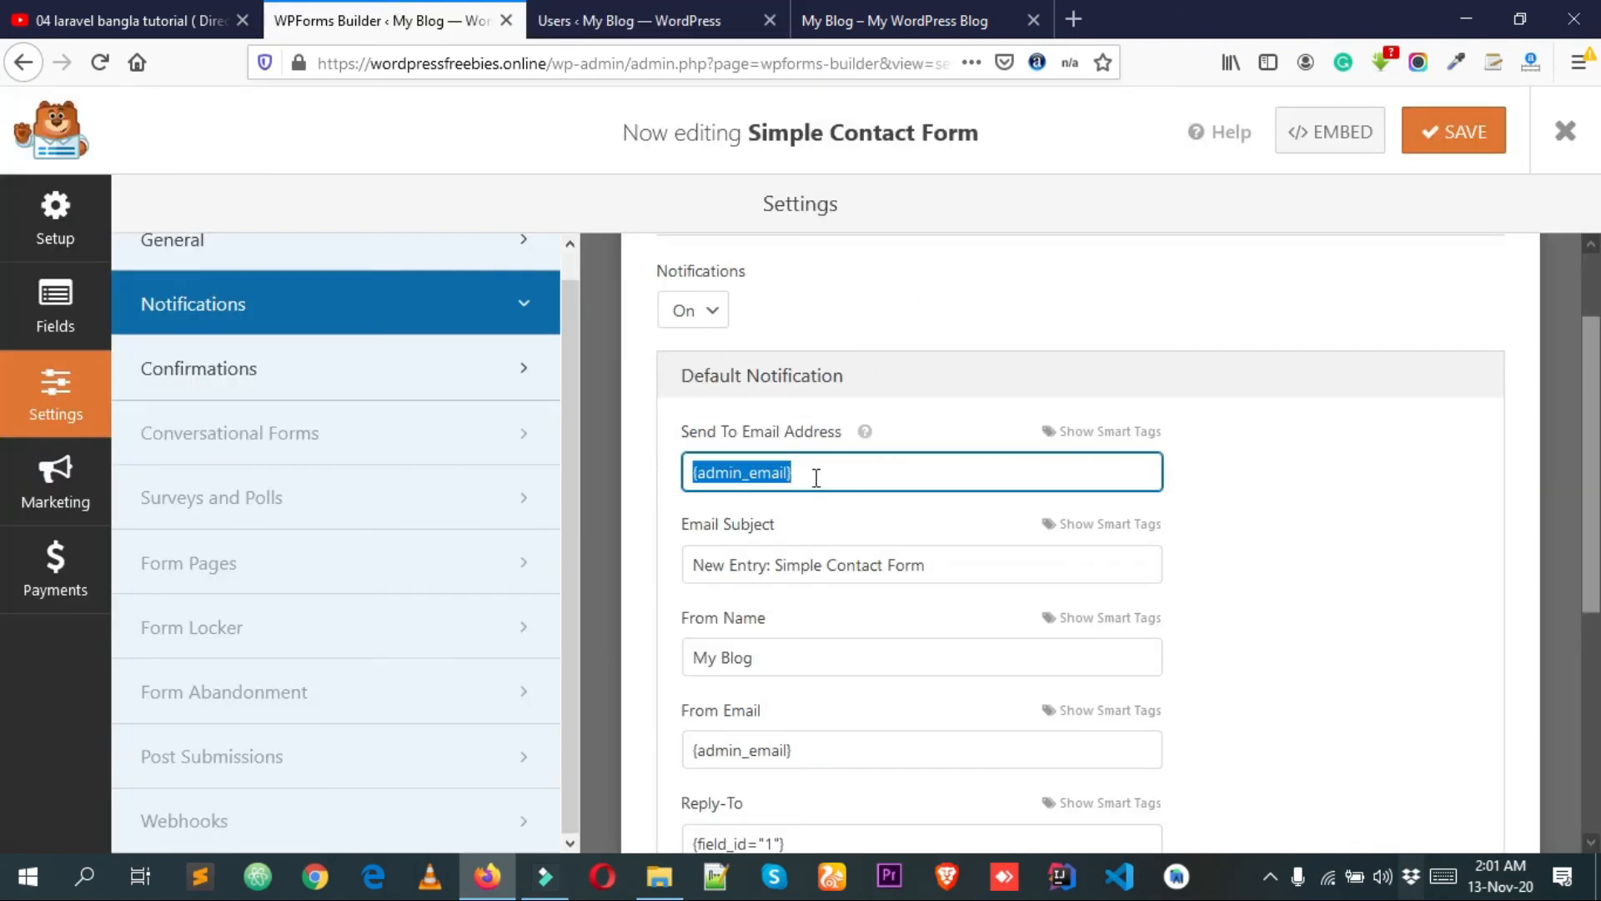
key("BackSpace")
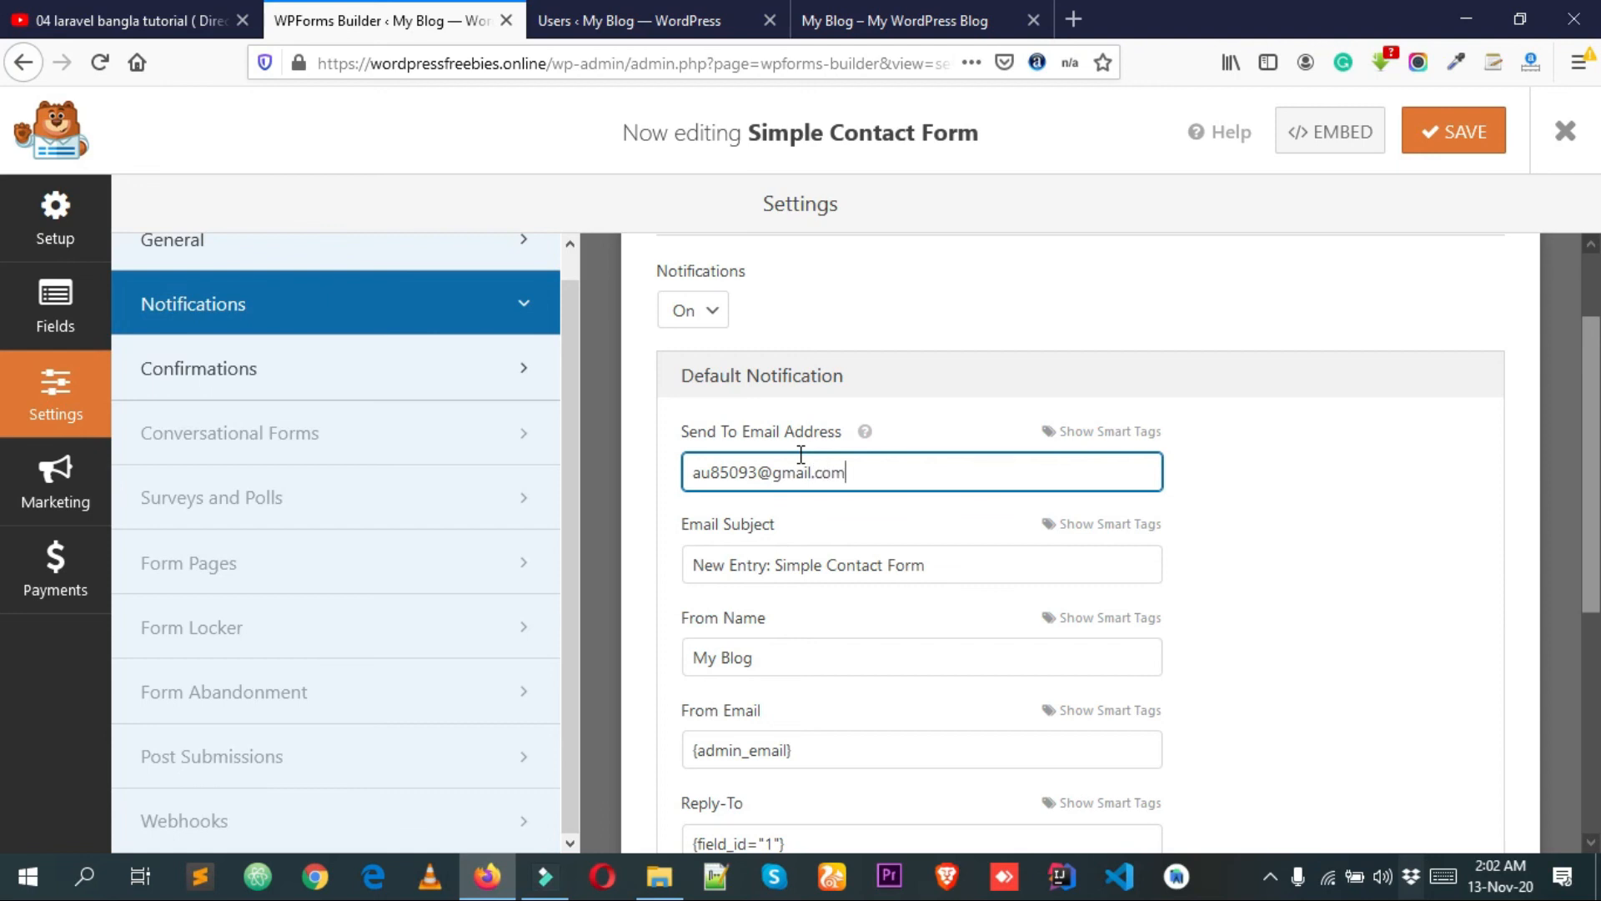
Examine the default notification's From Name and From Email settings.
scroll(801, 455, "down", 2)
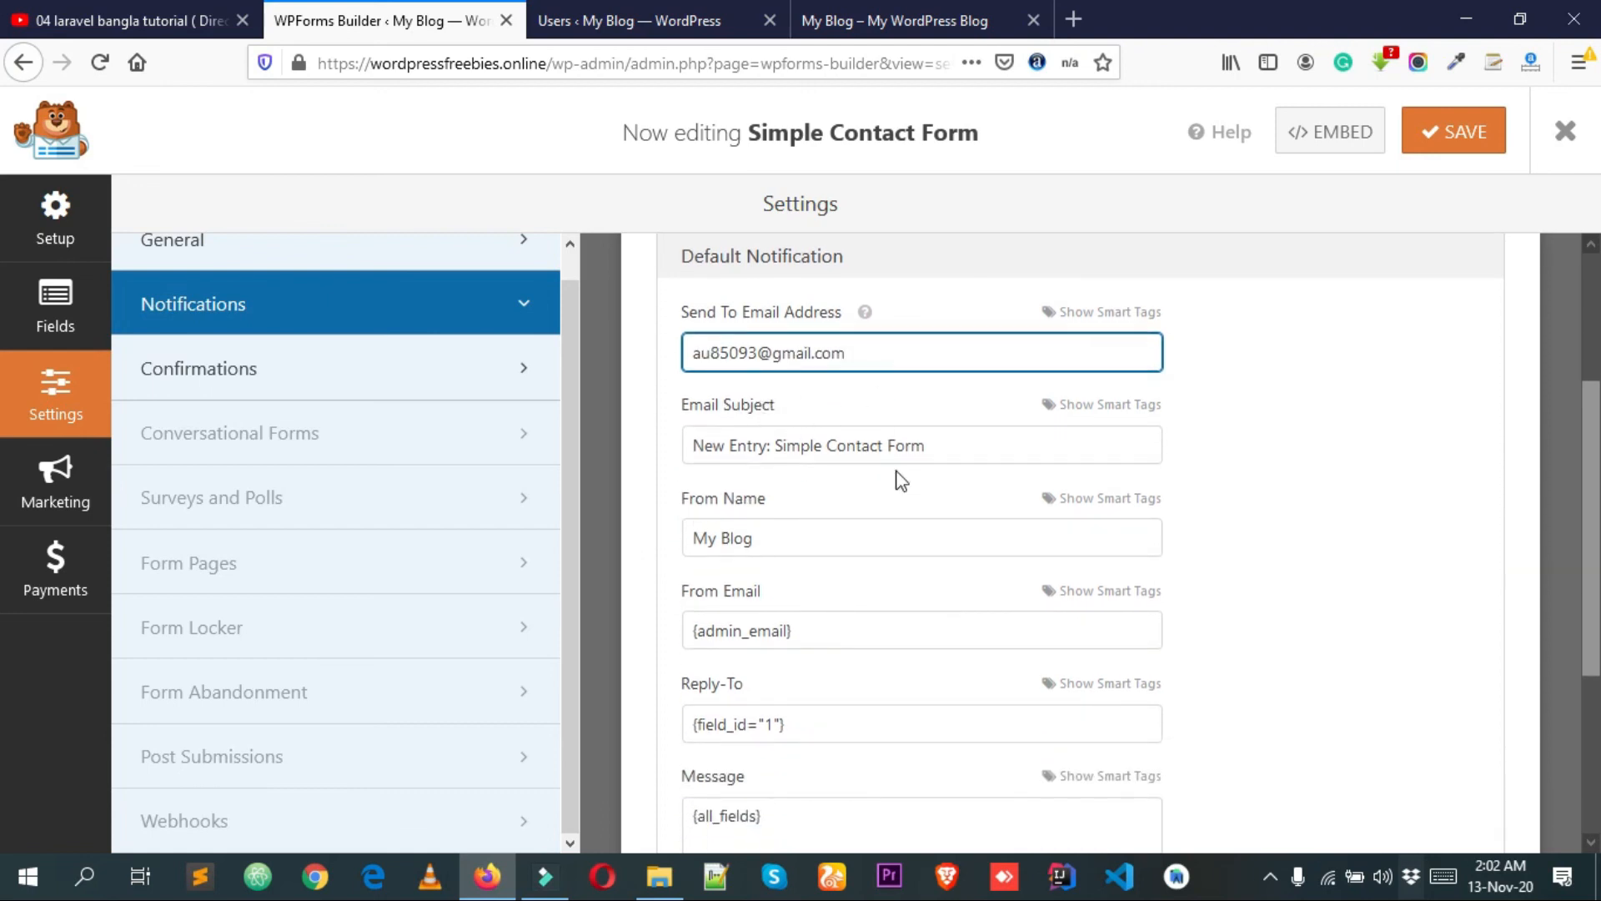
scroll(847, 475, "down", 2)
left_click_drag(813, 417, 654, 411)
left_click(788, 413)
left_click(815, 512)
left_click_drag(815, 511, 672, 511)
left_click(784, 511)
left_click_drag(830, 512, 644, 519)
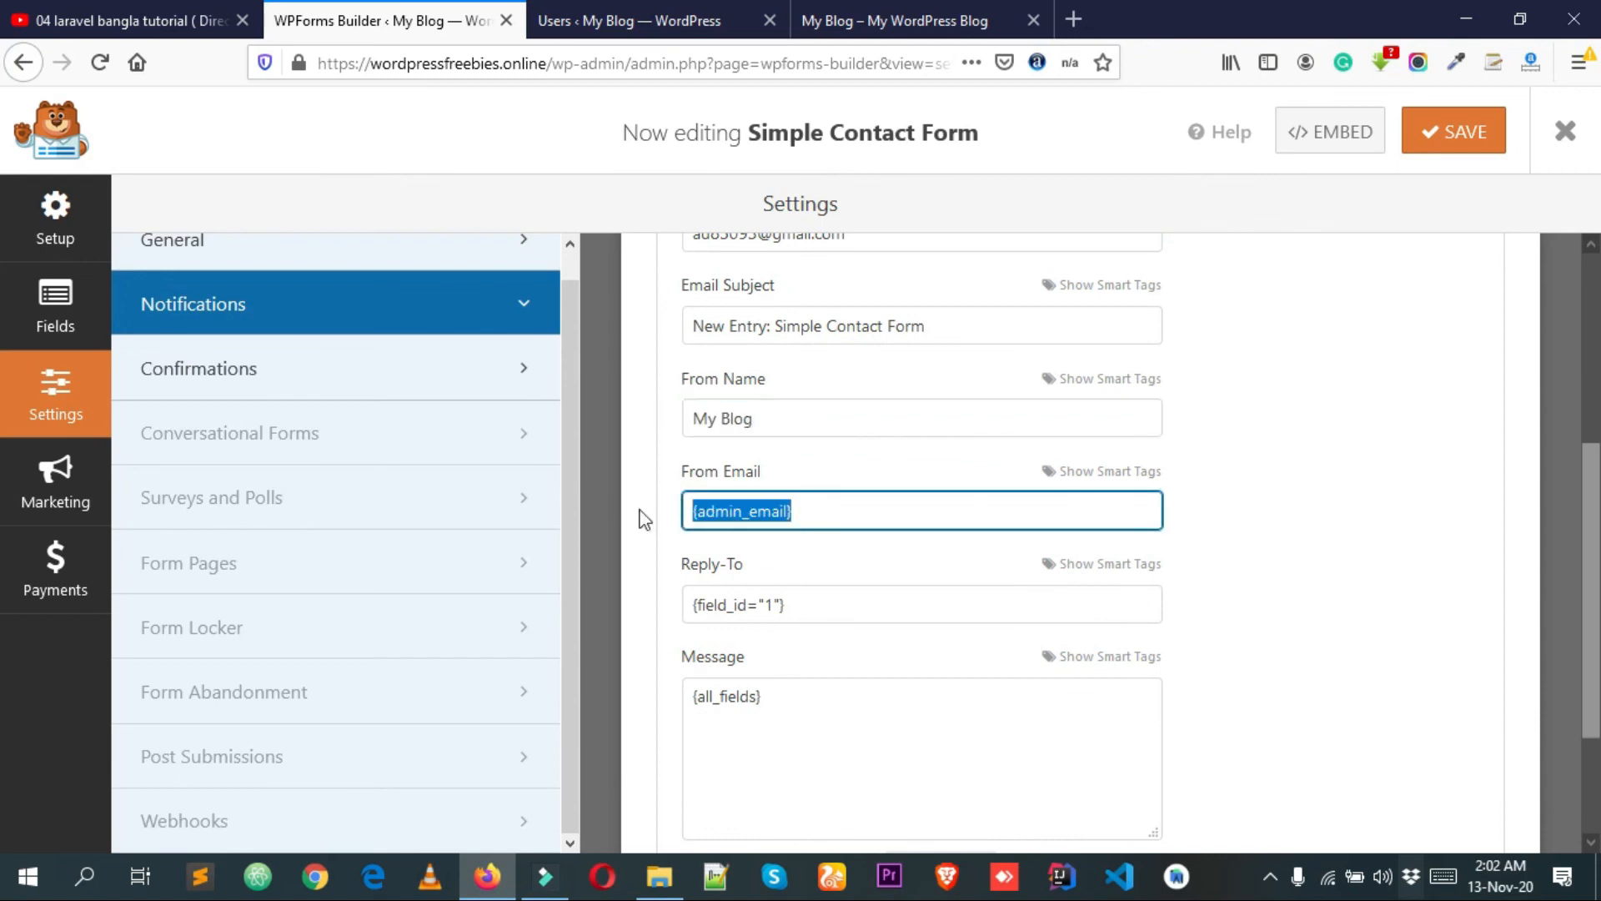
left_click(858, 516)
double_click(858, 516)
left_click(888, 516)
Copy the Send To Email Address into the From Email field, replacing the {admin_email} tag.
scroll(836, 455, "up", 4)
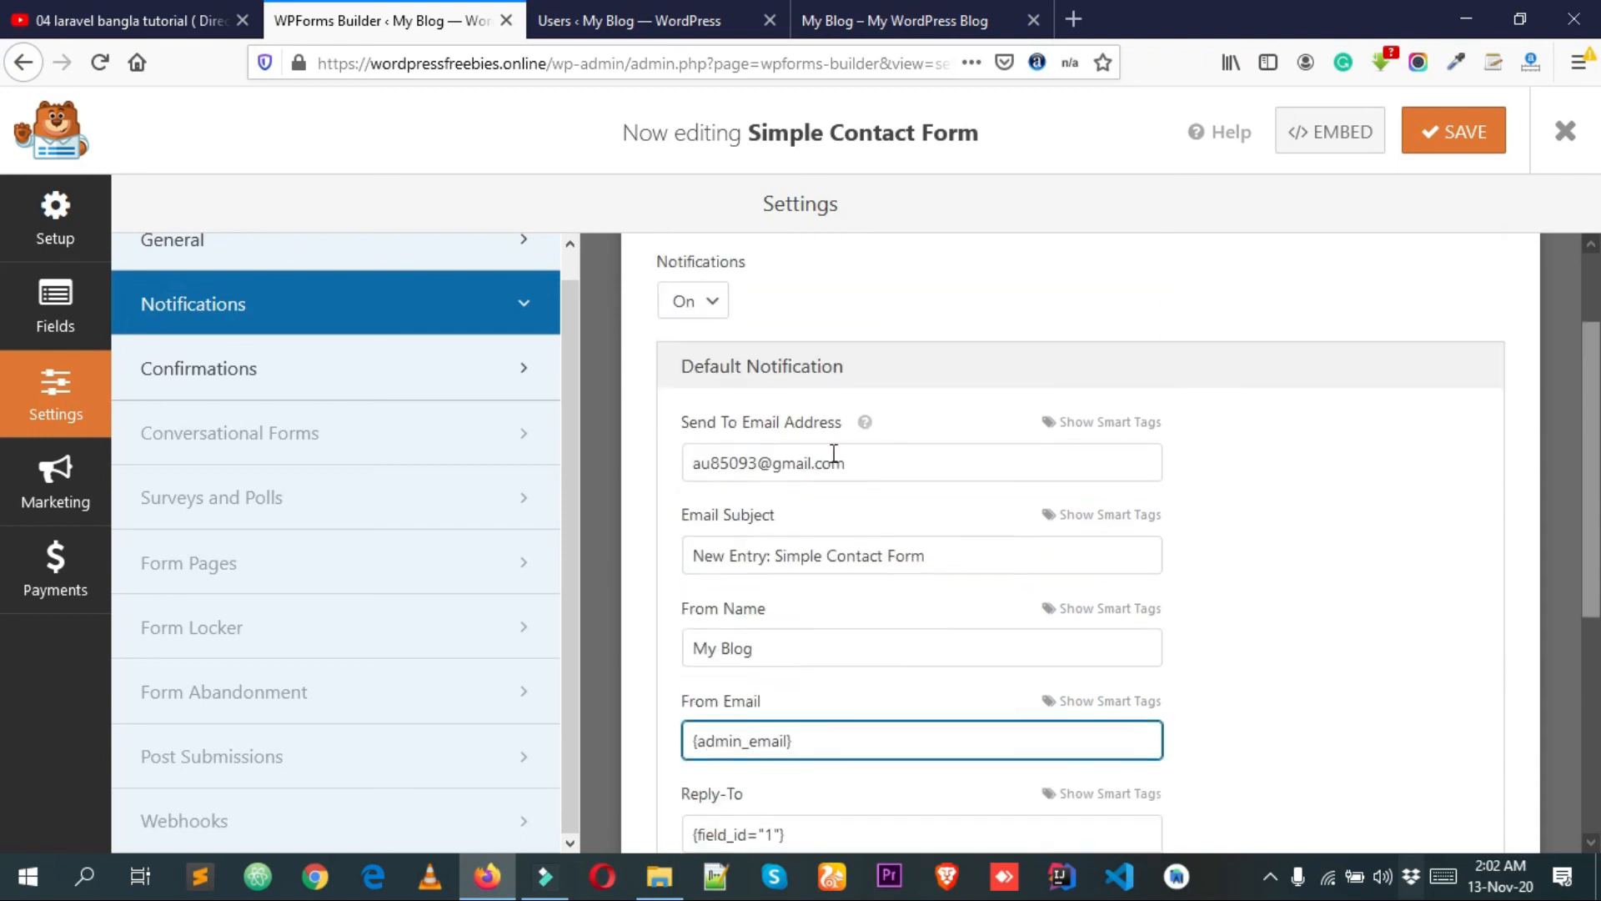
triple_click(898, 489)
key("ctrl+c")
scroll(934, 511, "down", 4)
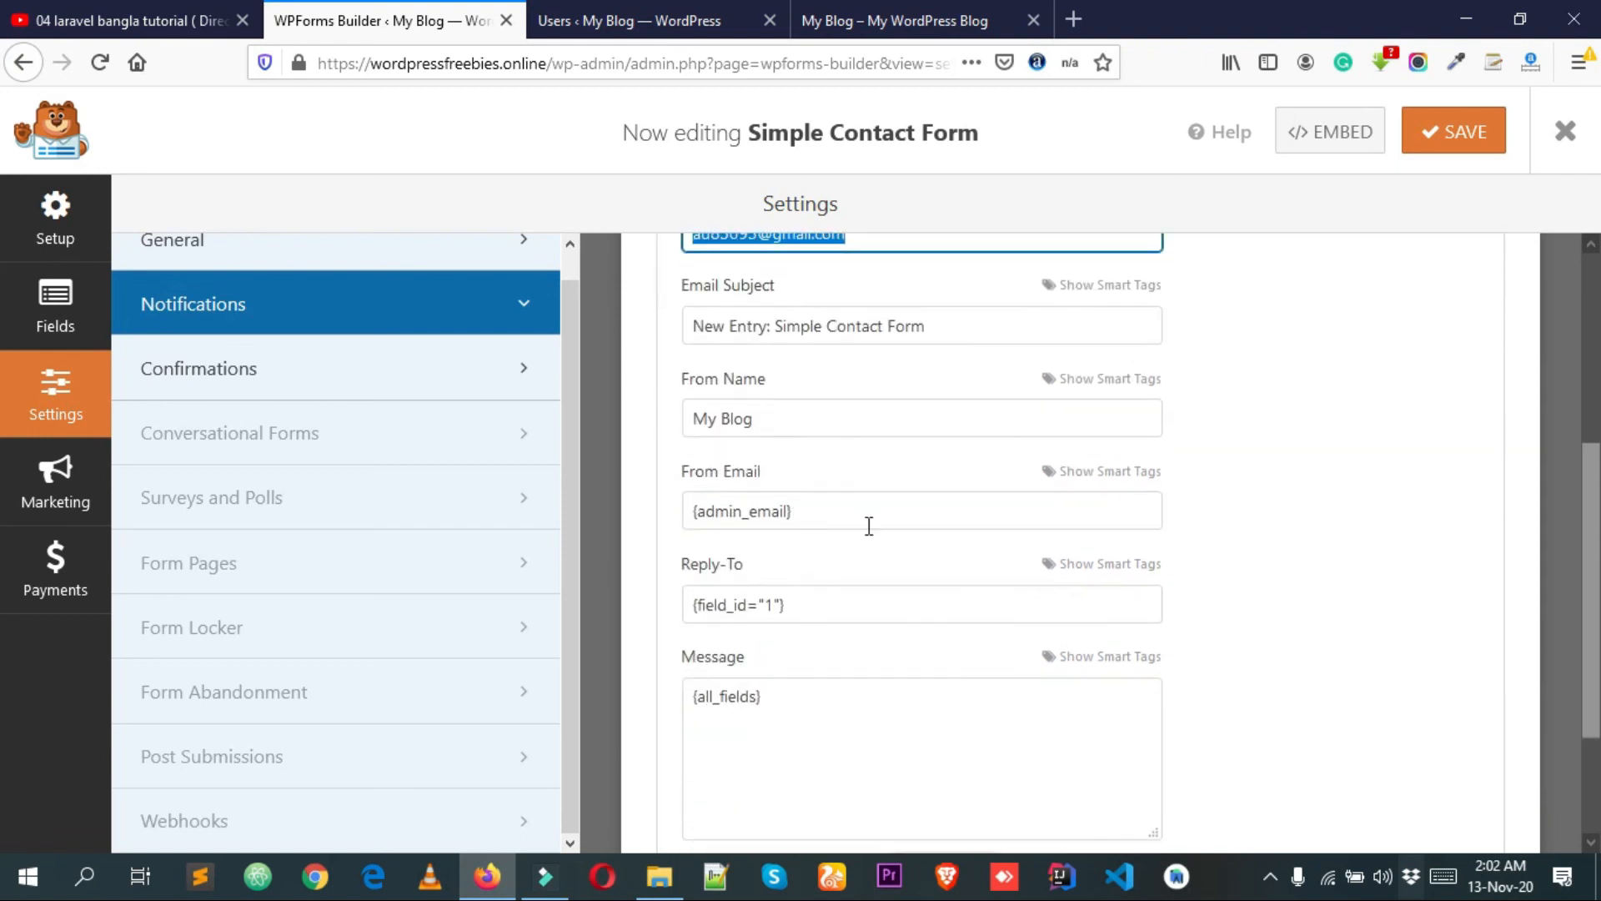
triple_click(771, 523)
key("ctrl+v")
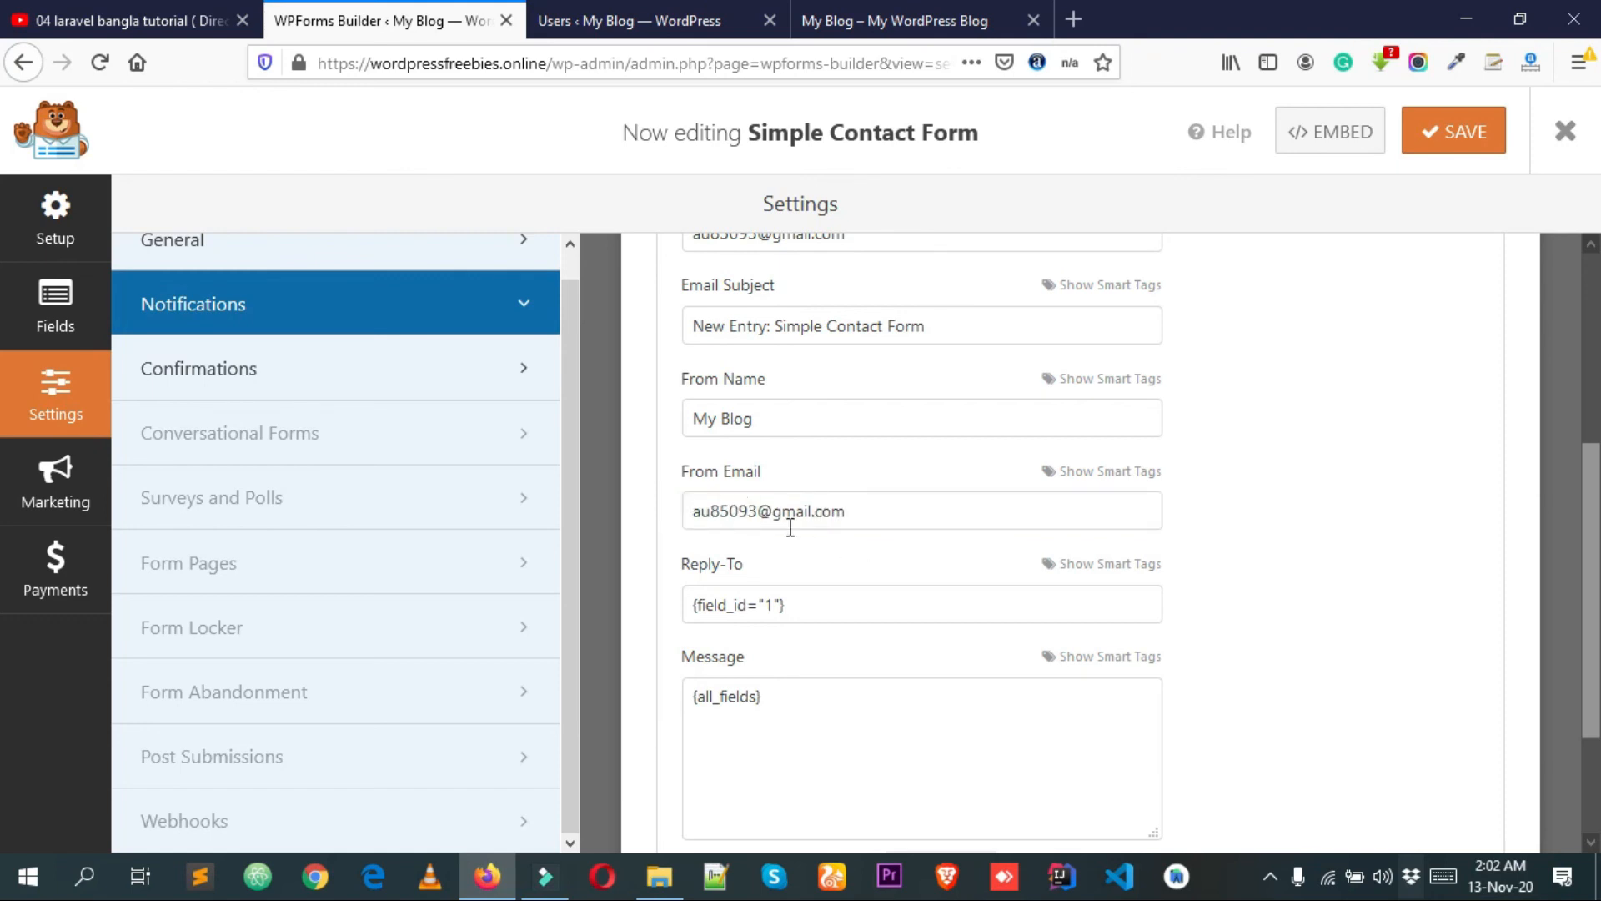
Check the remaining Reply-To and Message settings and save the form.
scroll(788, 542, "down", 2)
scroll(806, 574, "down", 1)
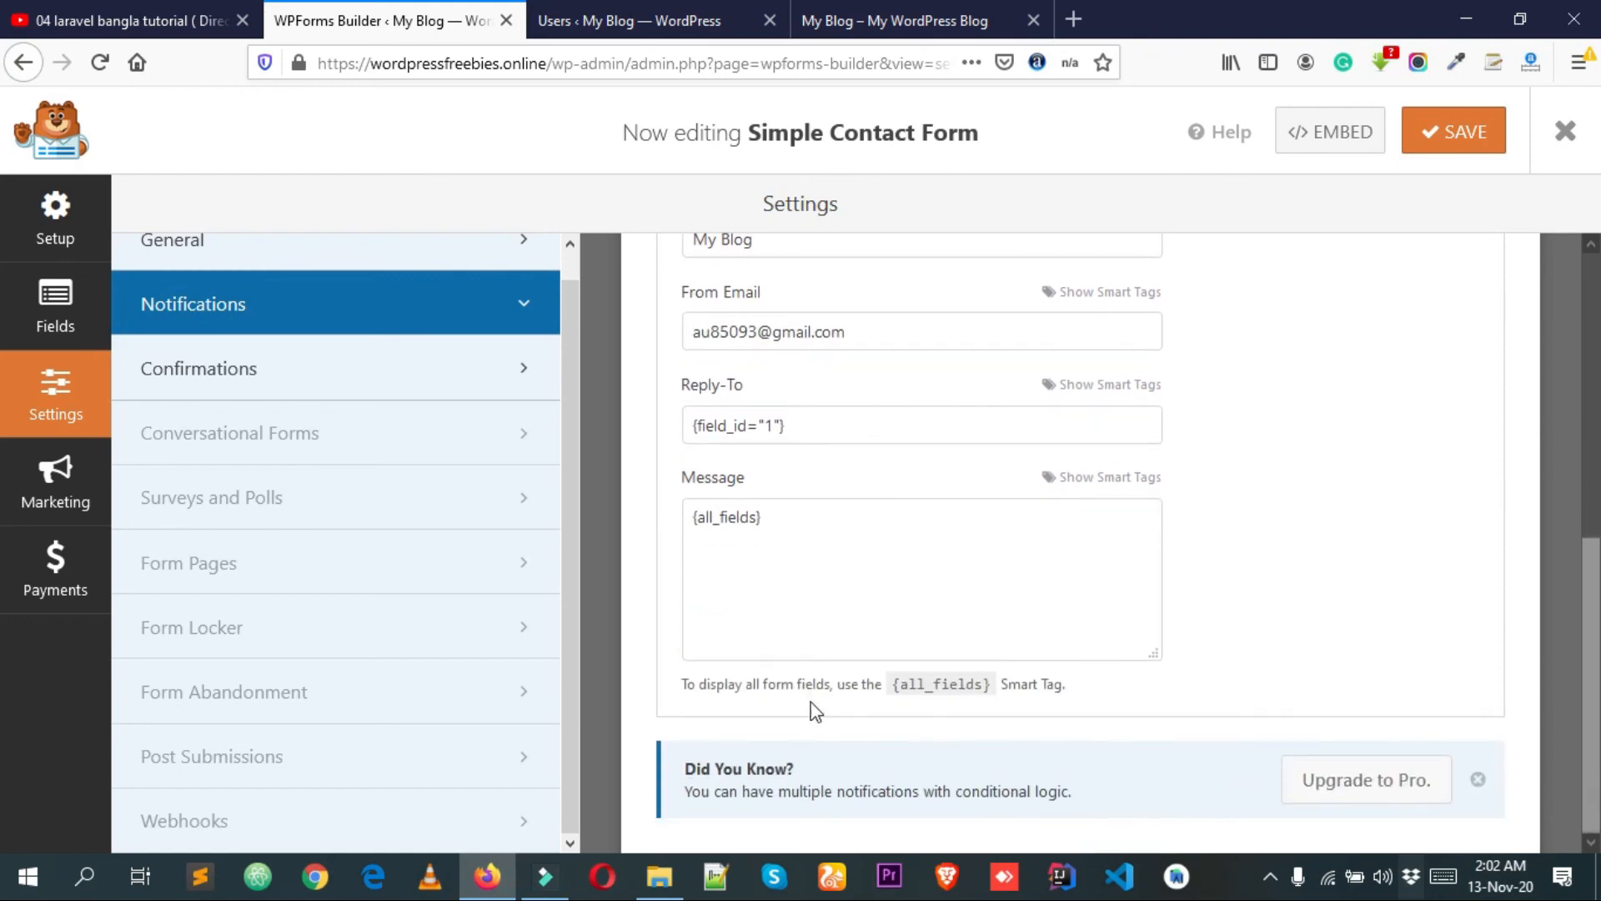
scroll(793, 686, "up", 8)
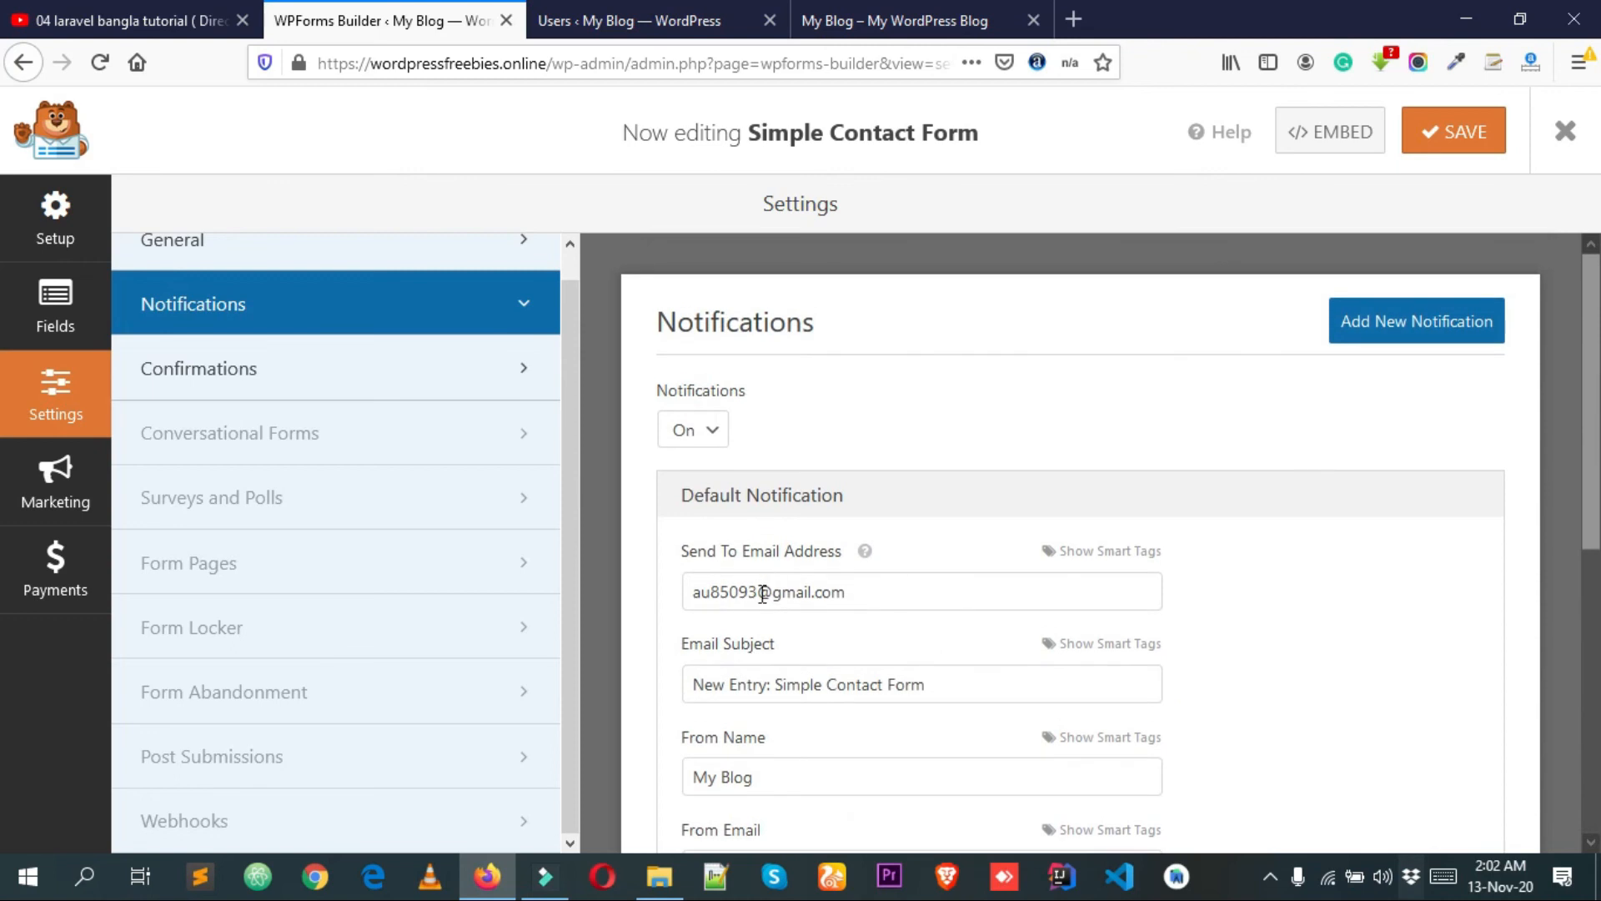
left_click(1451, 143)
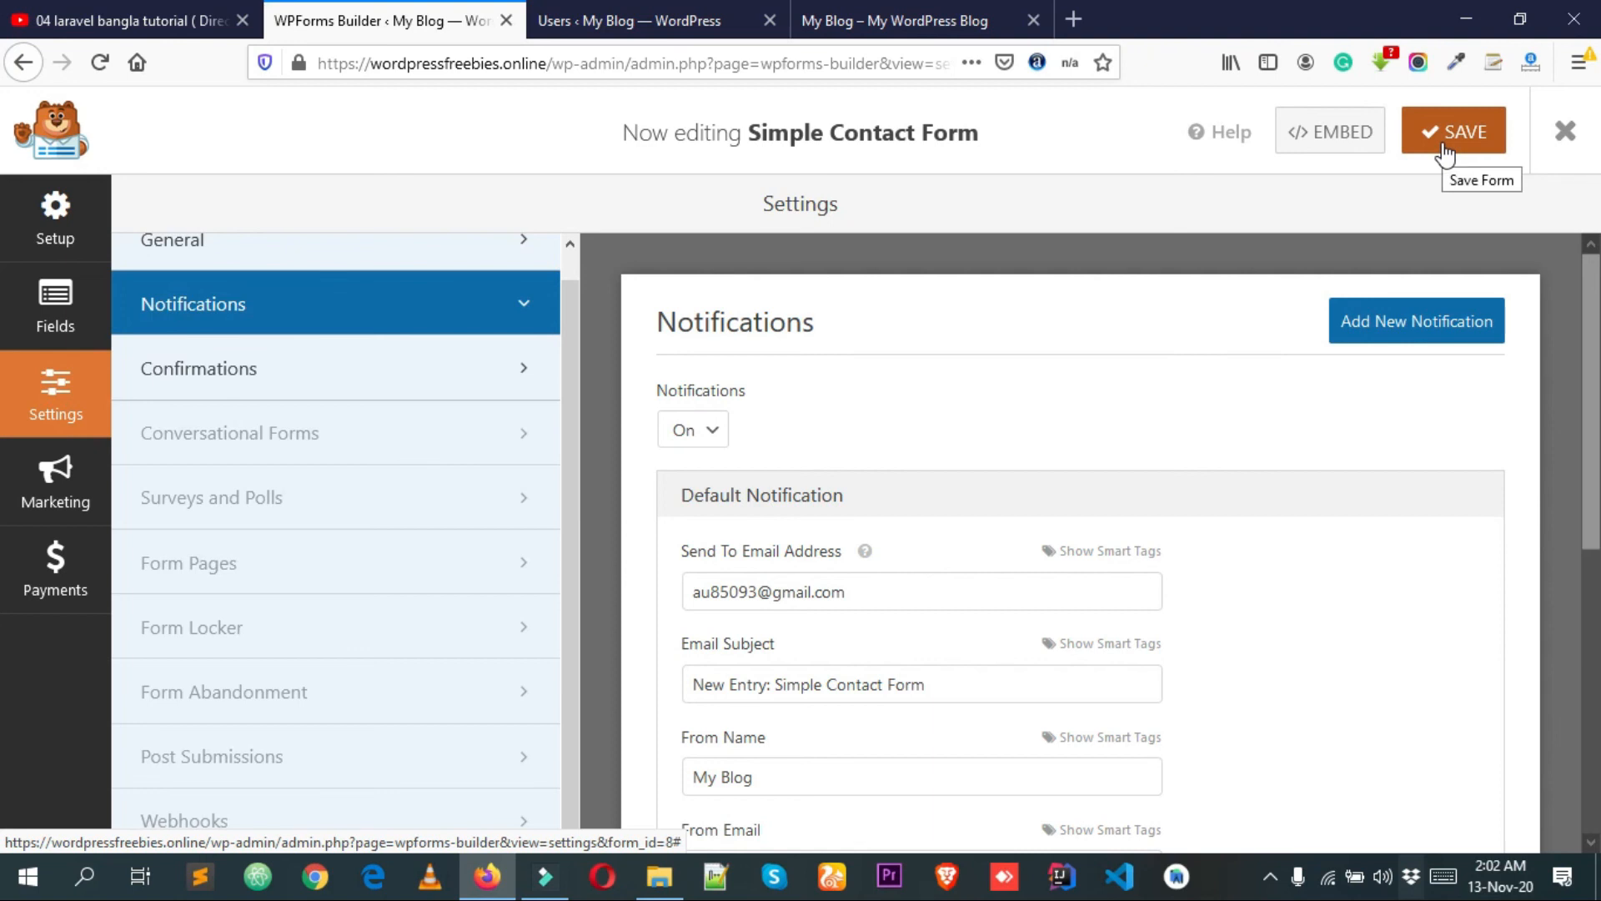
Open the form's fields and look over the complete form preview.
left_click(55, 319)
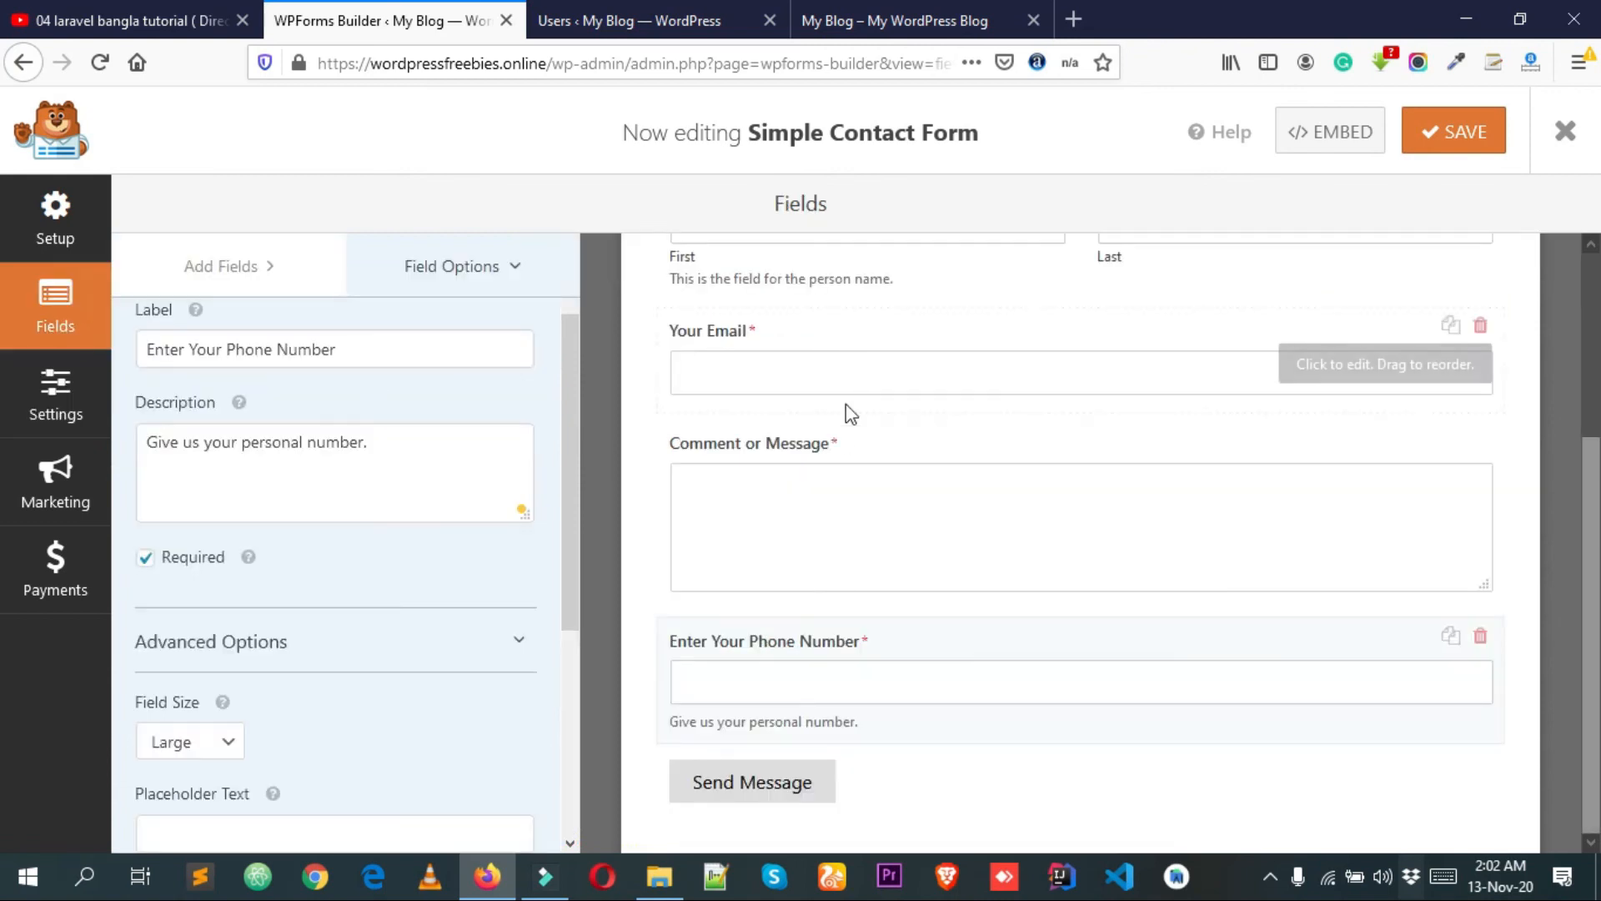
scroll(897, 561, "up", 3)
scroll(840, 678, "down", 3)
scroll(846, 661, "up", 3)
scroll(805, 567, "down", 3)
Leave the Users list for the live site and open its Contact Us page.
key("ctrl+Tab")
left_click(392, 25)
left_click(700, 17)
mouse_move(100, 111)
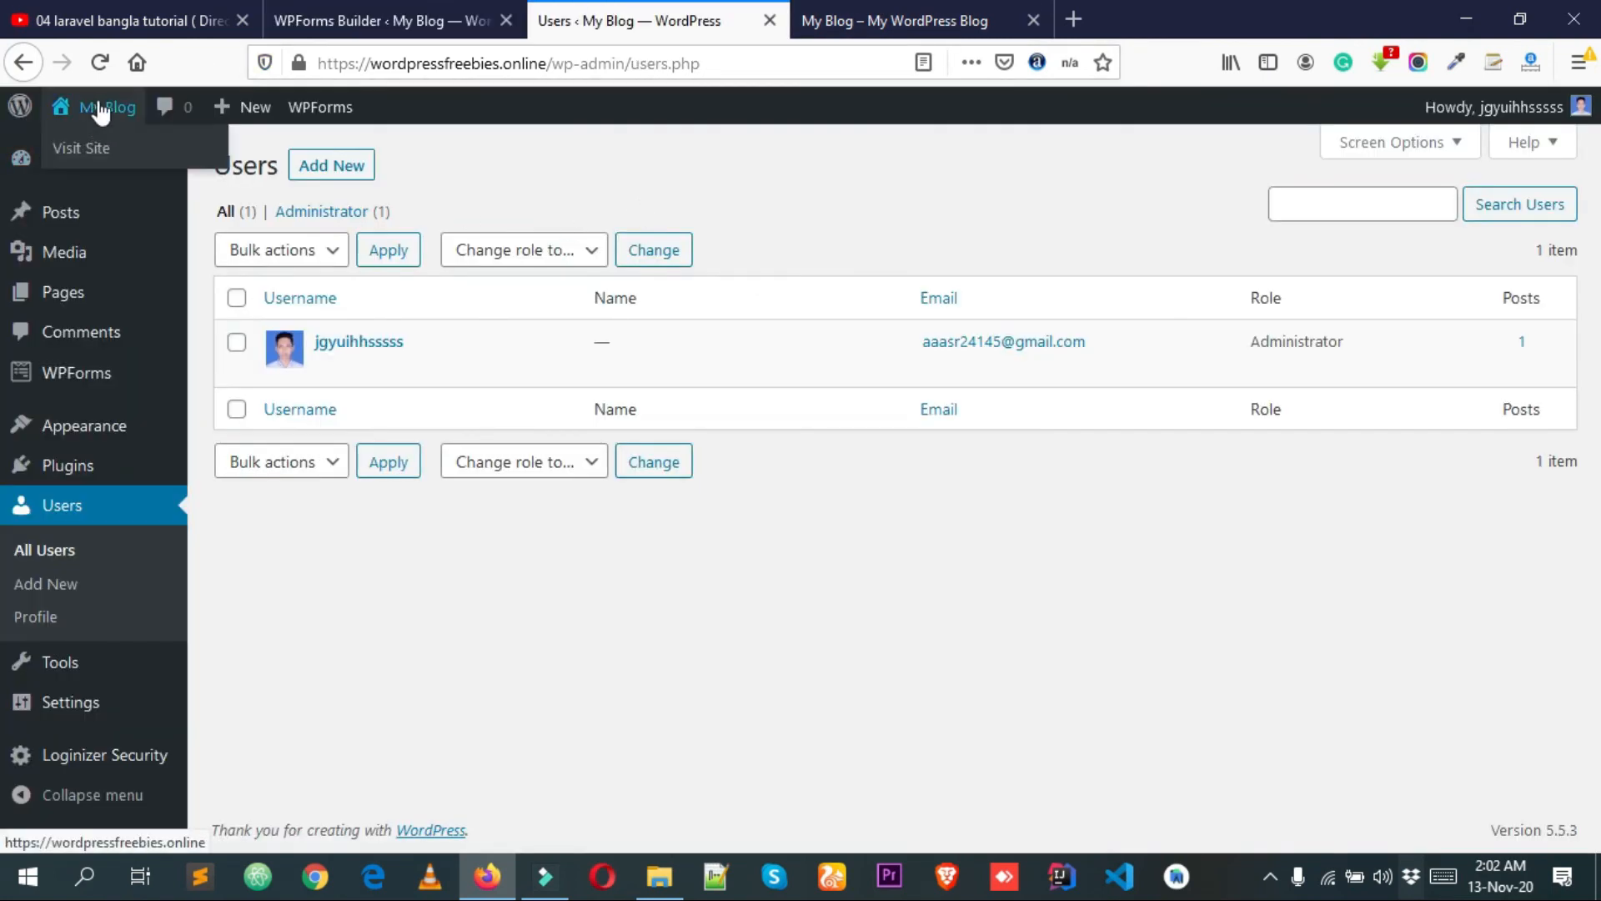
left_click(97, 150)
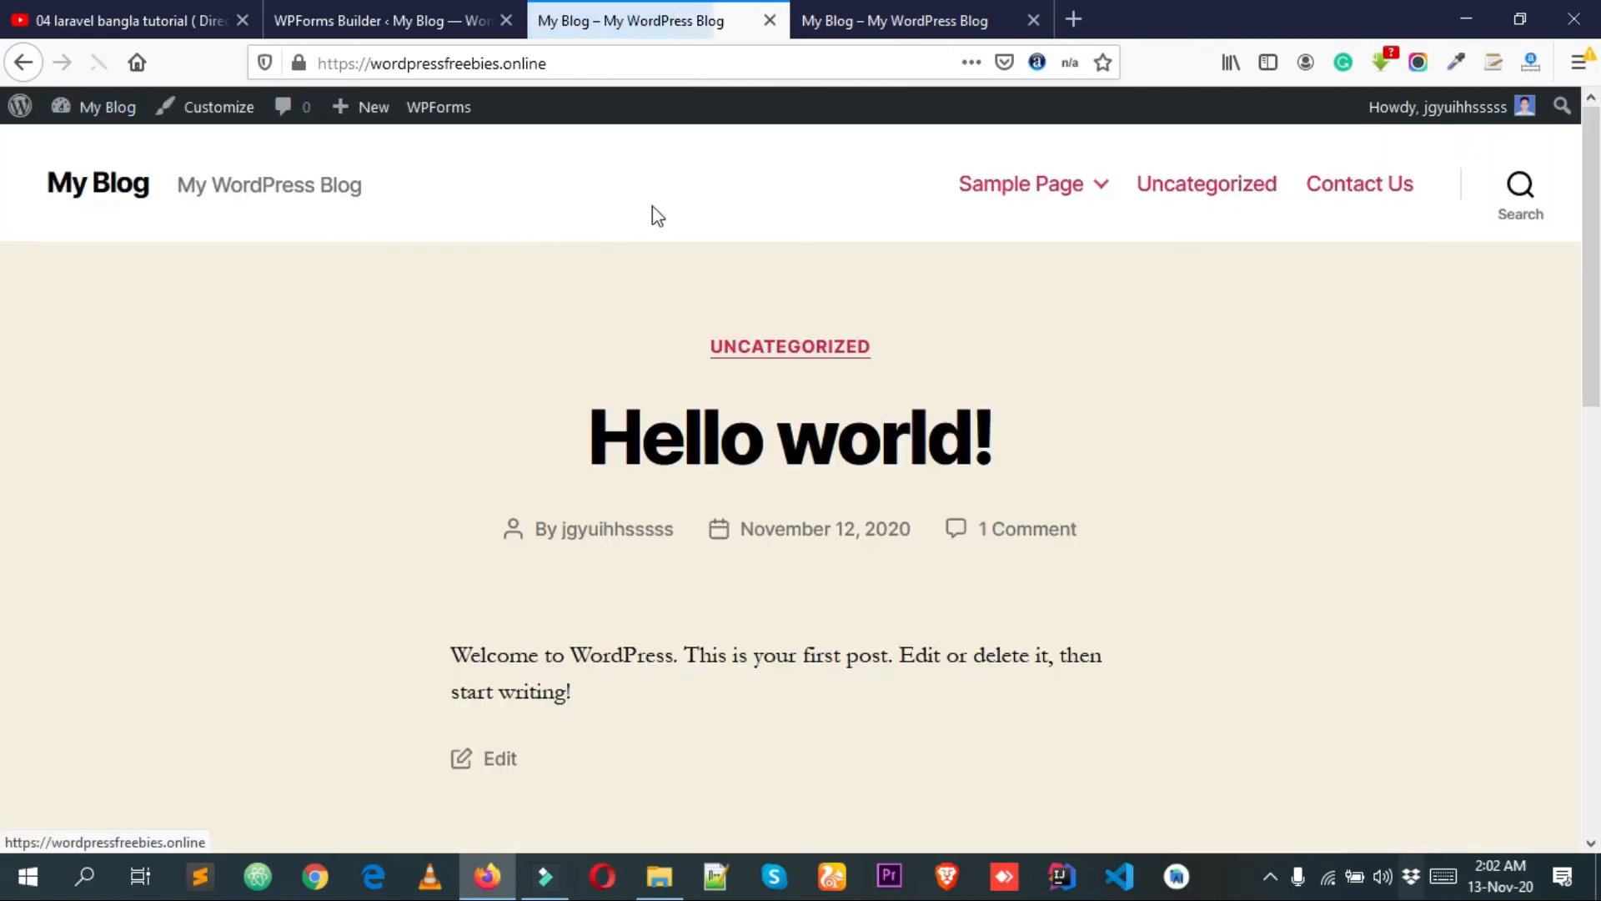
left_click(1361, 193)
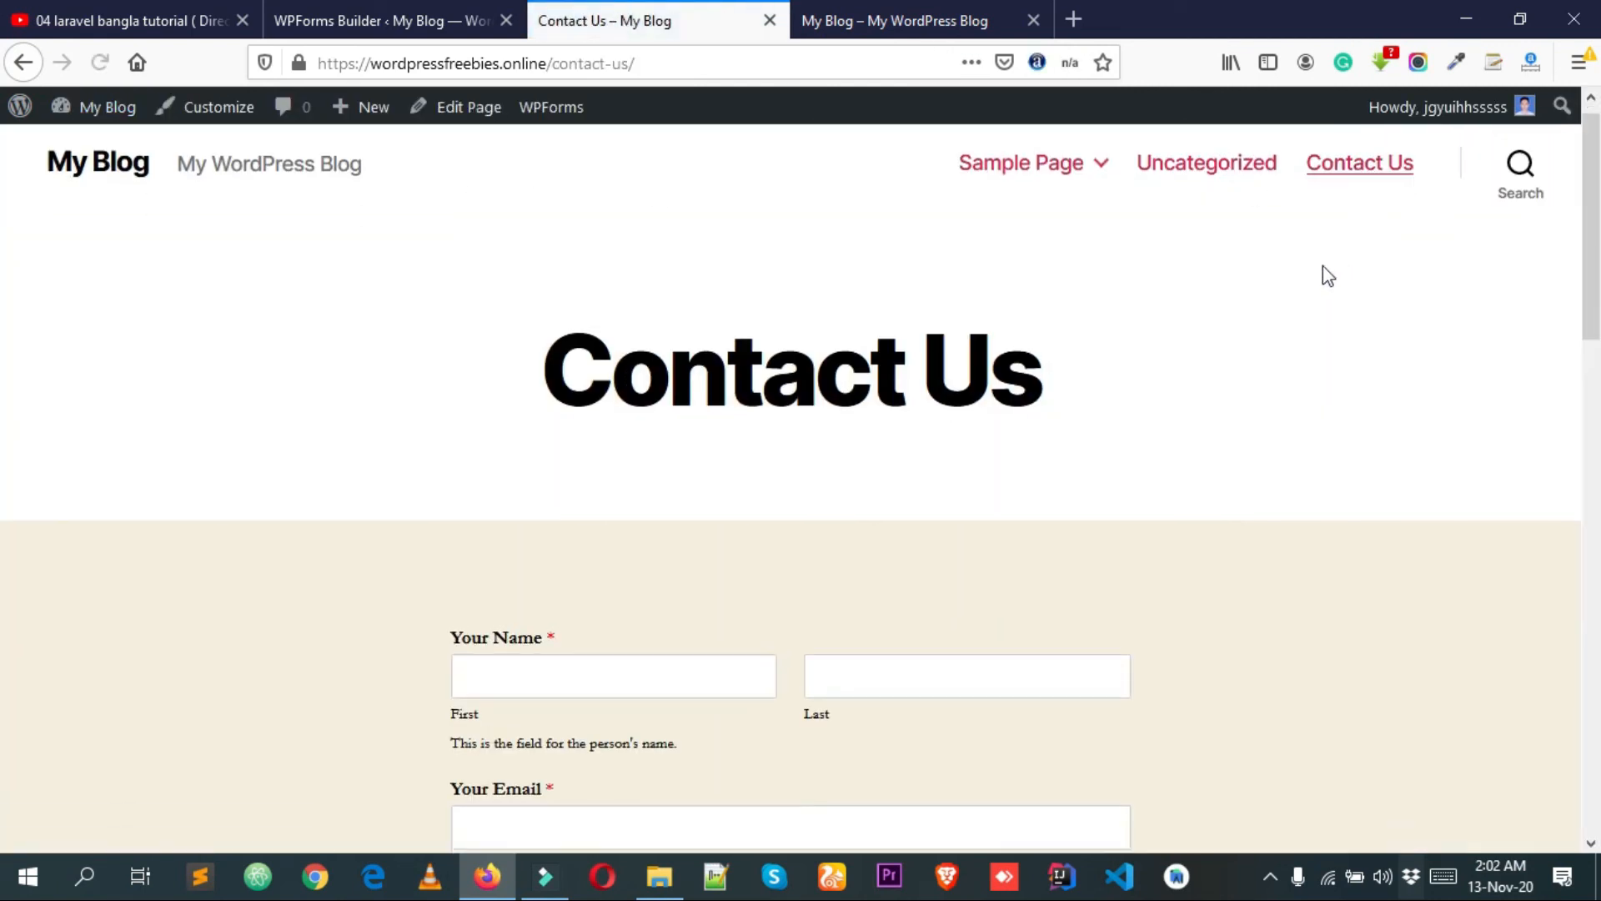
Review the published contact form's name, email, message and phone number fields and its submit button.
scroll(583, 440, "down", 5)
left_click(550, 227)
left_click(988, 209)
left_click(1086, 299)
scroll(724, 345, "down", 3)
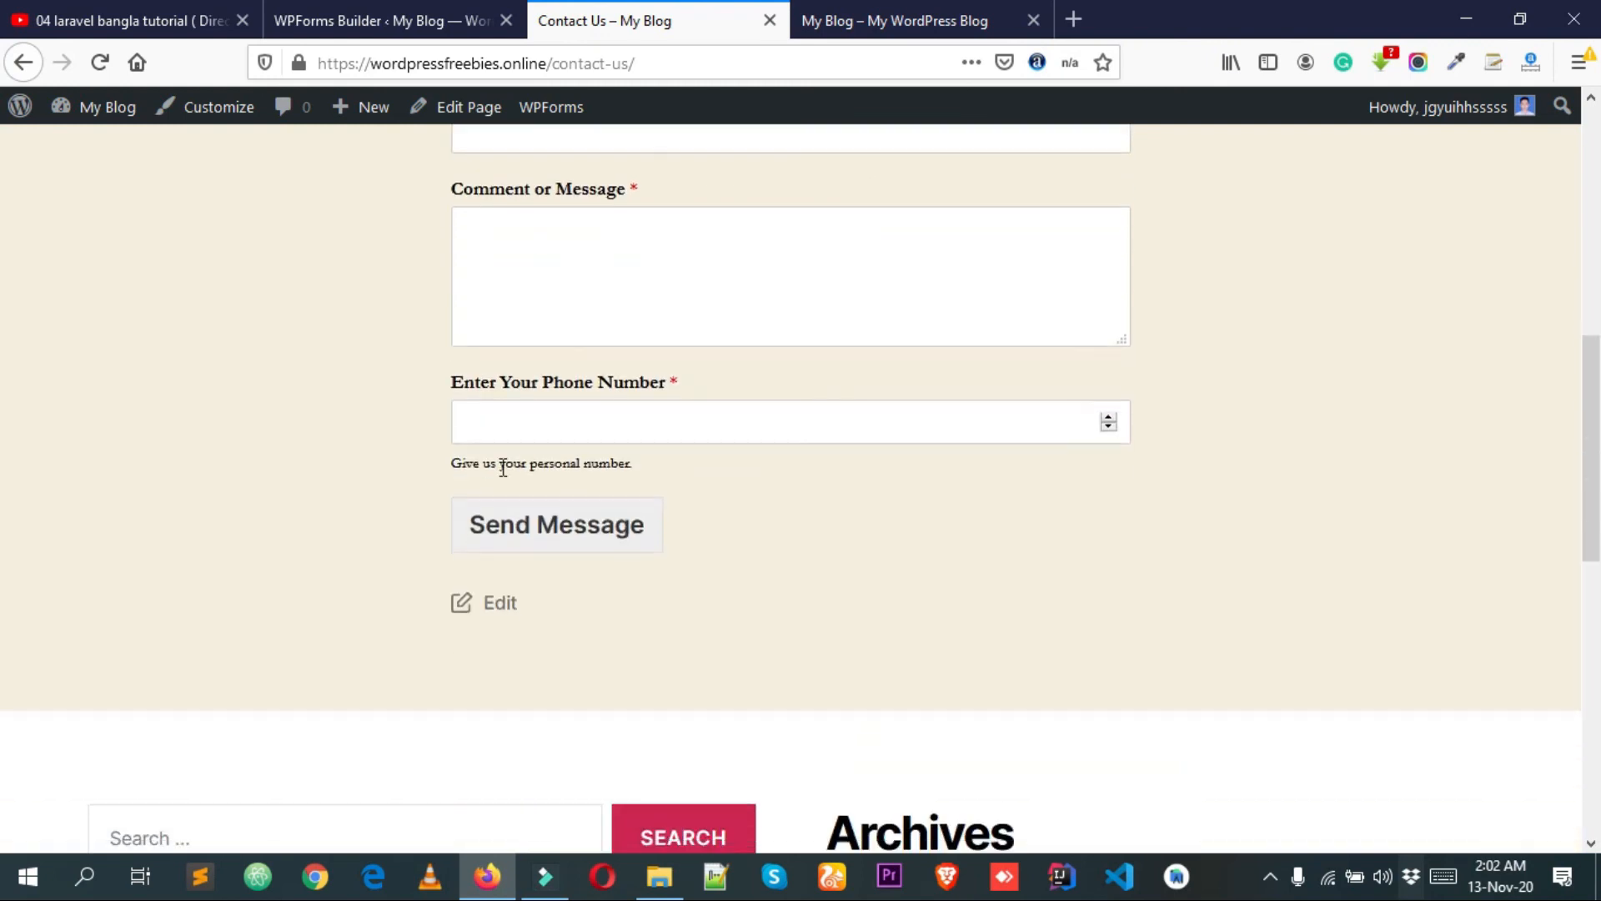
scroll(813, 521, "up", 3)
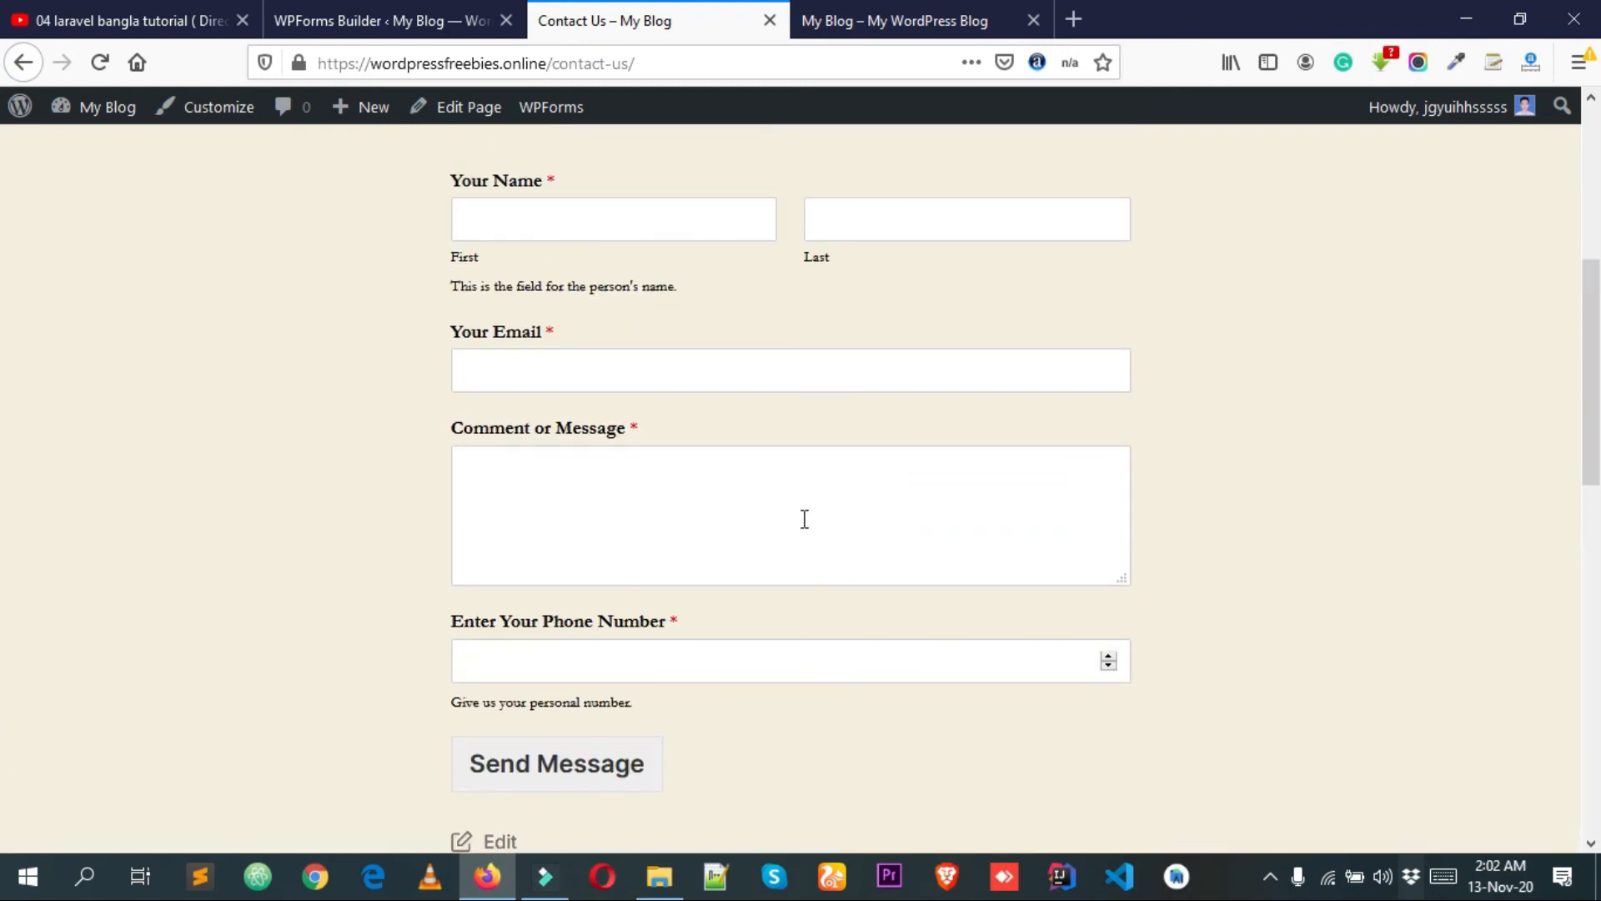